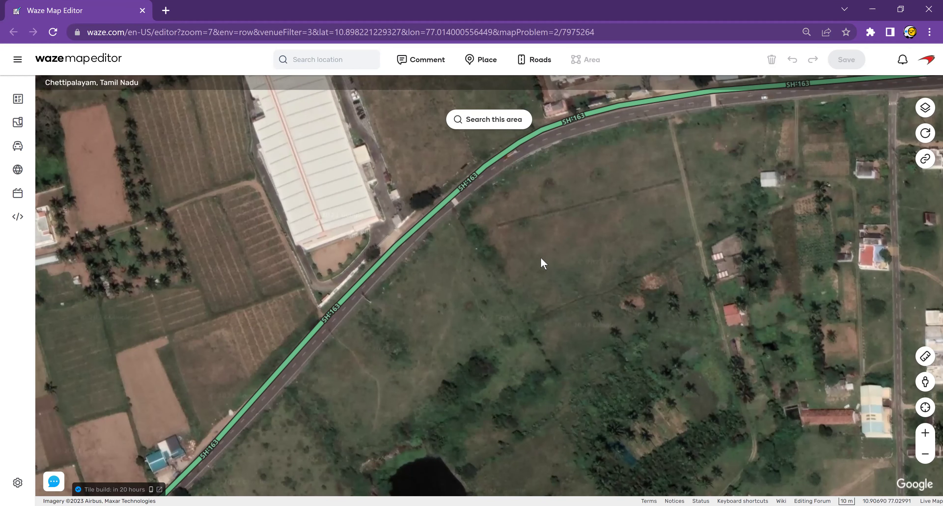
Examine the satellite map around the SH-163 curve in Chettipalayam at close and wide zoom levels.
left_click_drag(537, 248, 521, 277)
left_click_drag(599, 246, 491, 284)
left_click_drag(559, 271, 415, 392)
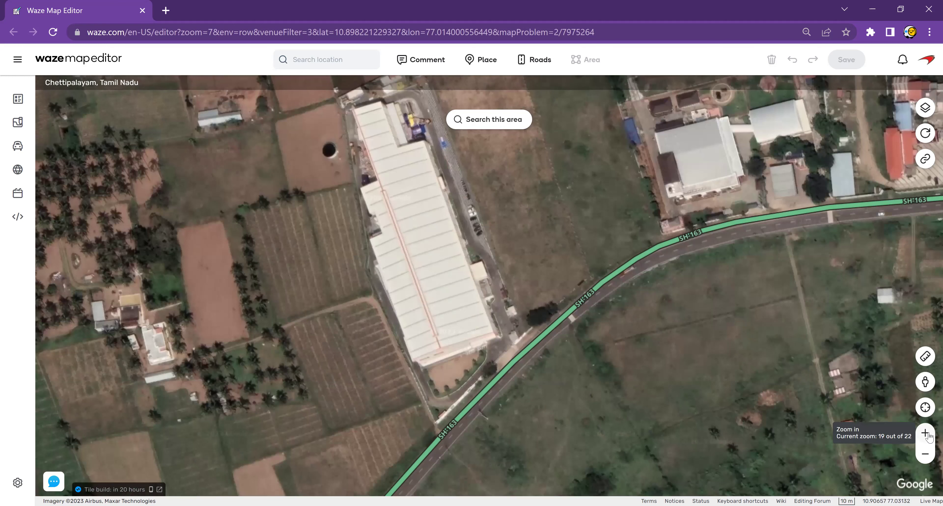
left_click_drag(676, 389, 617, 373)
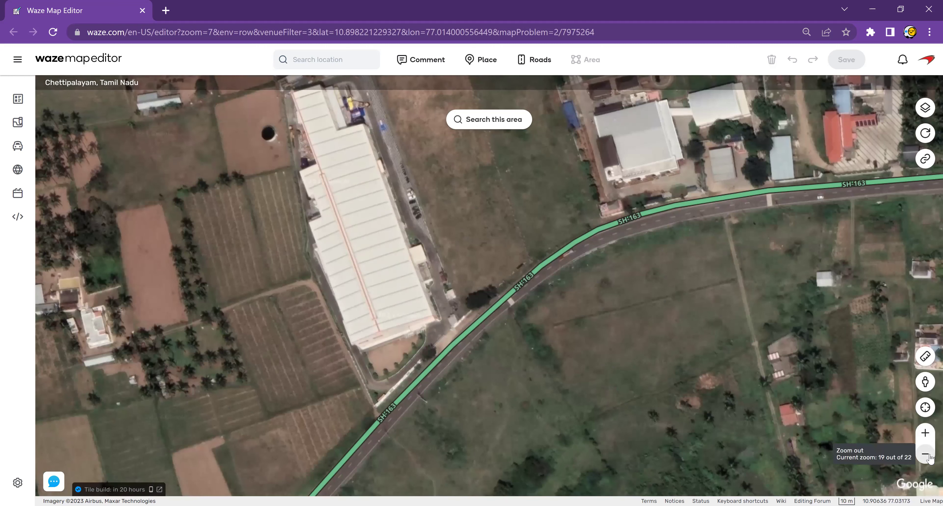
left_click(926, 455)
left_click(926, 455)
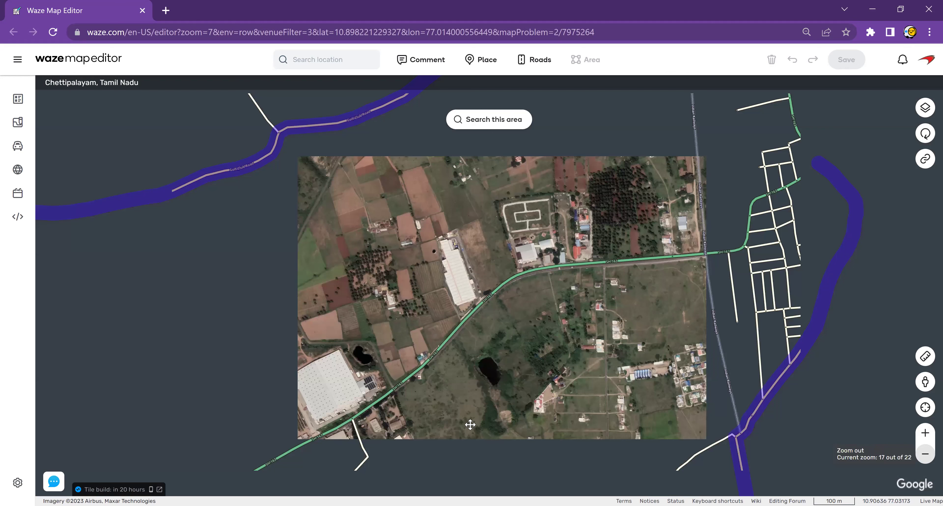
left_click_drag(518, 286, 467, 366)
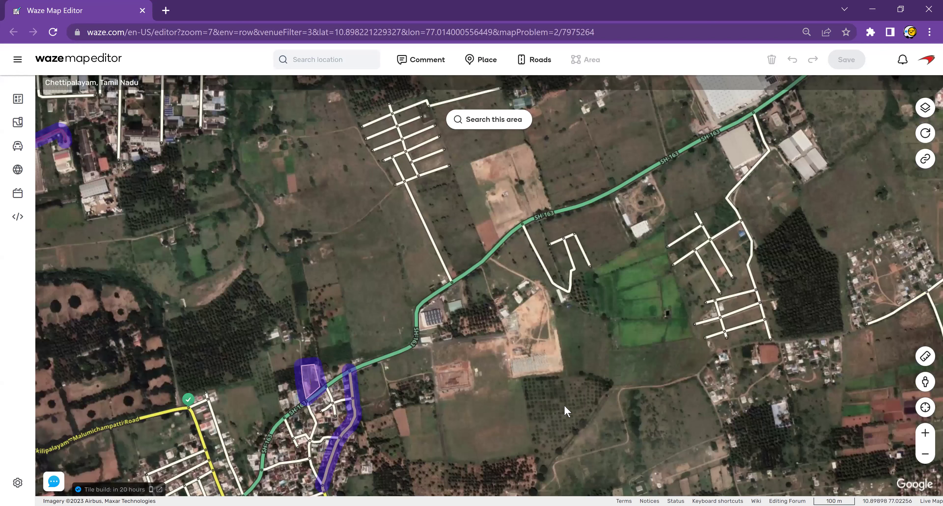
scroll(563, 406, "down", 1)
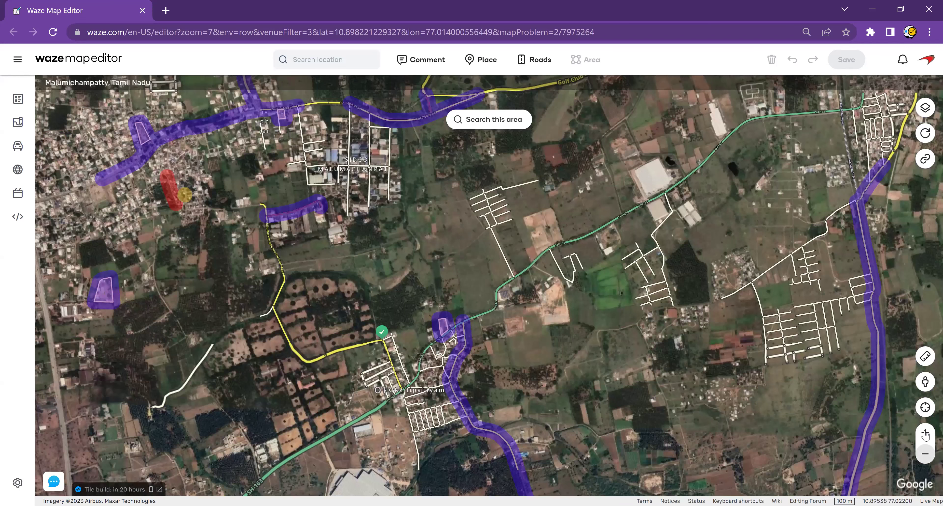
scroll(559, 331, "up", 2)
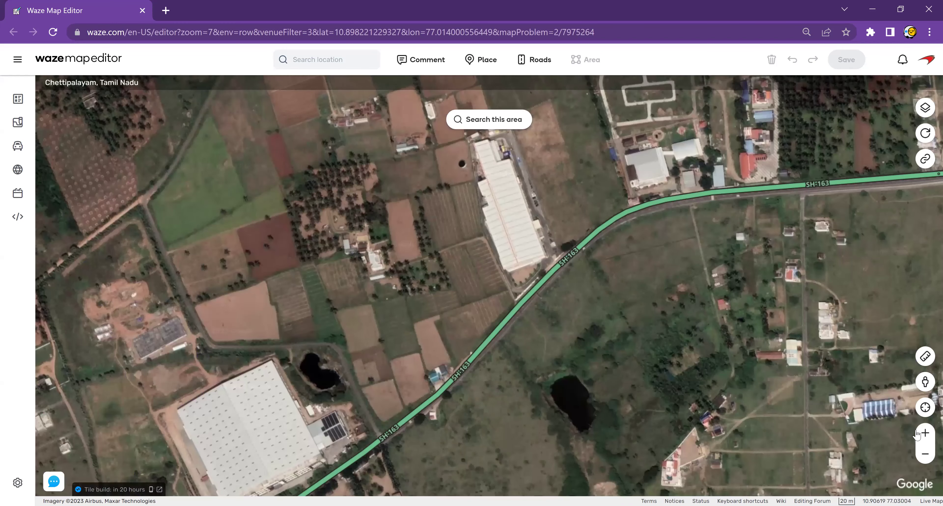
left_click(922, 433)
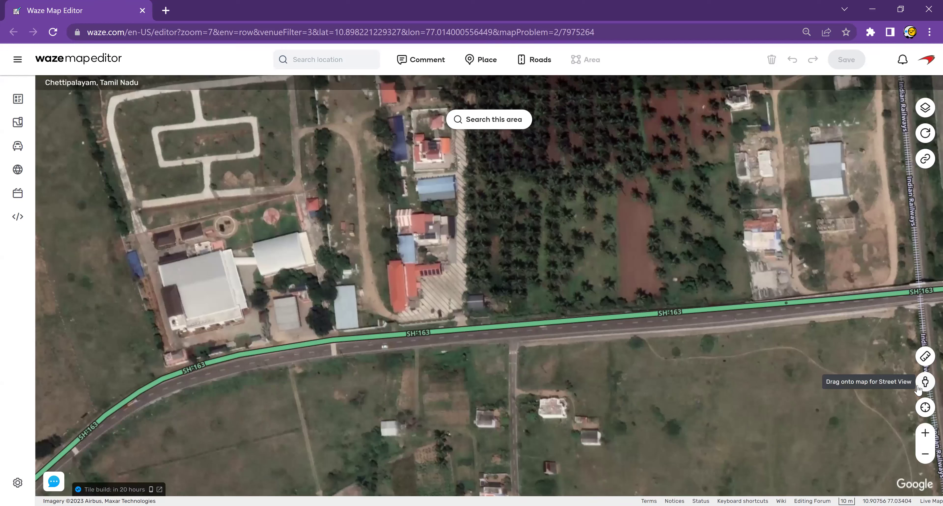
Open Street View on SH-163 at its junction with the unmapped side road running south.
left_click_drag(923, 384, 878, 384)
left_click(707, 374)
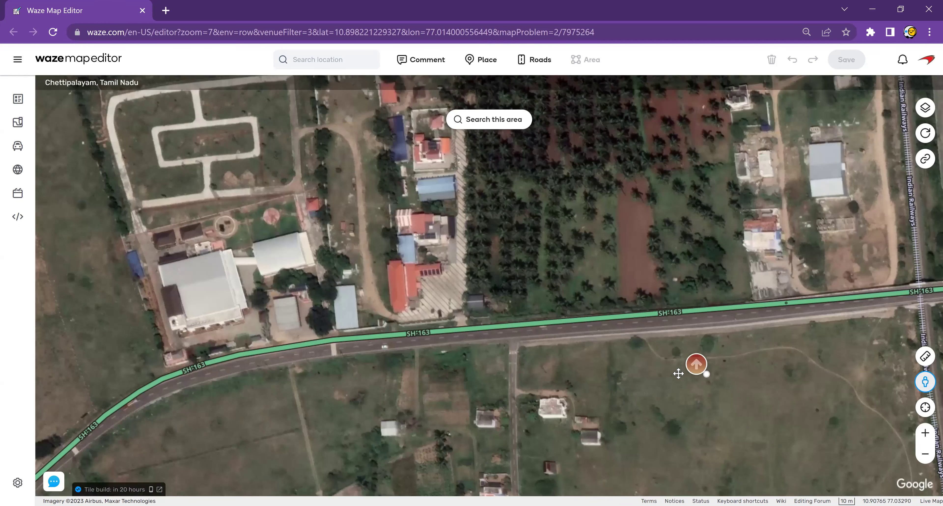
left_click(520, 401)
left_click_drag(520, 401, 520, 353)
left_click(634, 394)
left_click(656, 422)
left_click(693, 432)
left_click(620, 417)
left_click(590, 413)
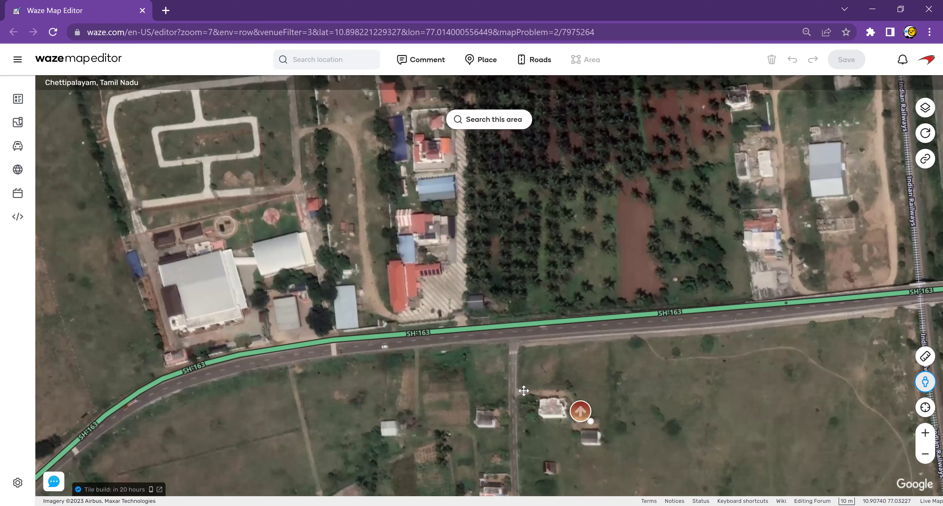
left_click(523, 359)
left_click(524, 462)
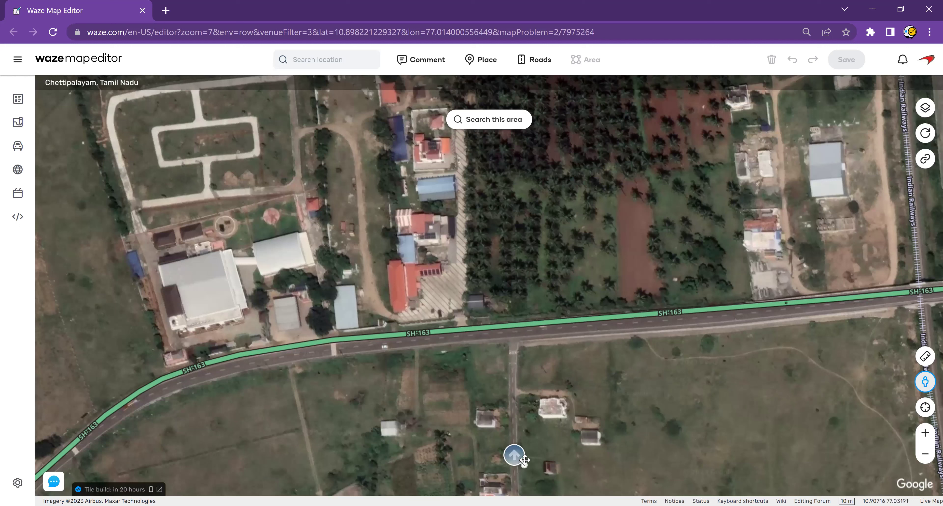
left_click(523, 366)
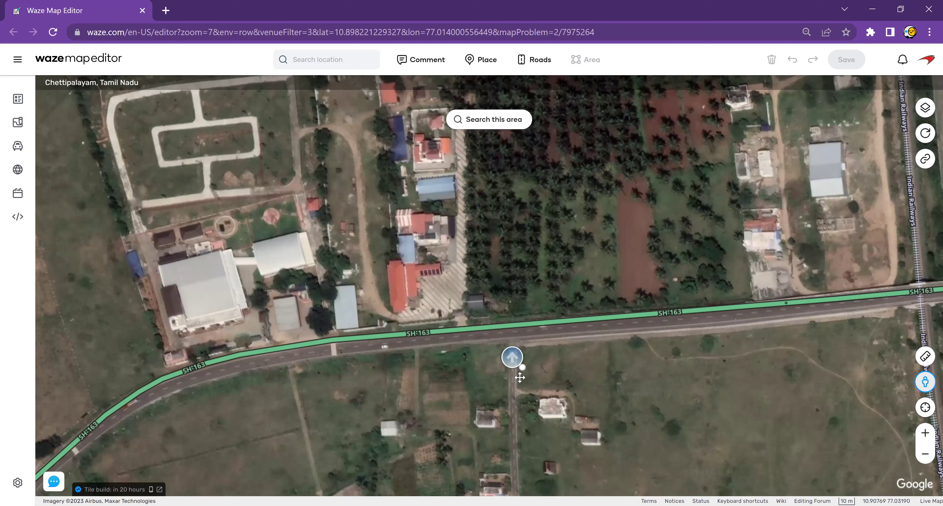
left_click(520, 358)
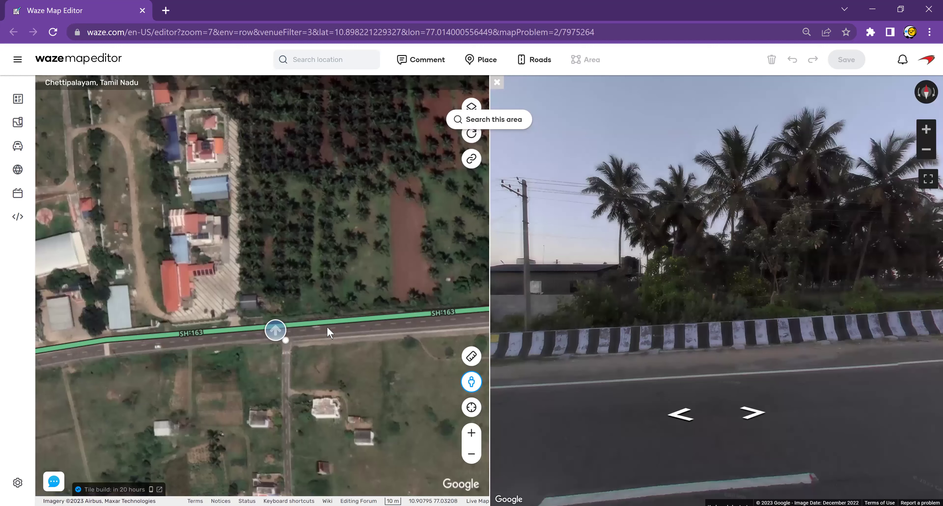
Review the general properties of the SH-163 segment east of the side road junction, and close Street View.
left_click(328, 328)
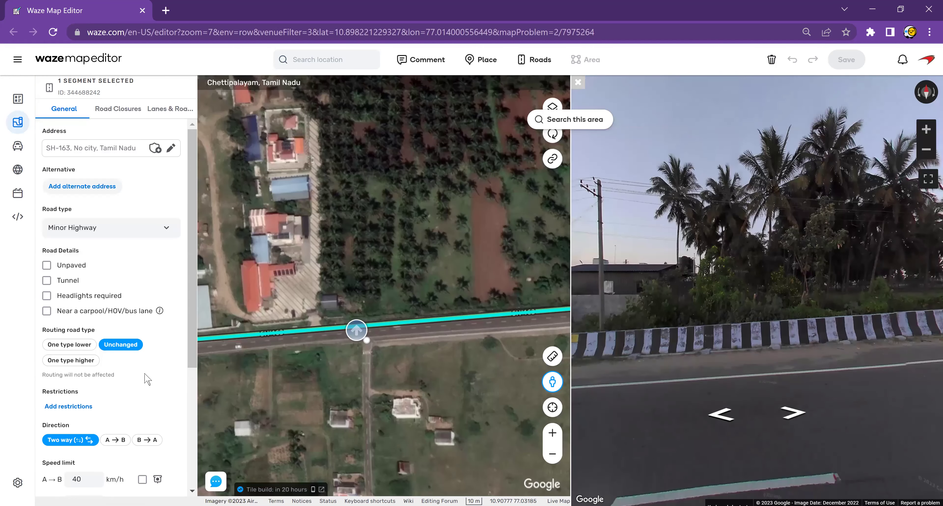
scroll(147, 379, "down", 3)
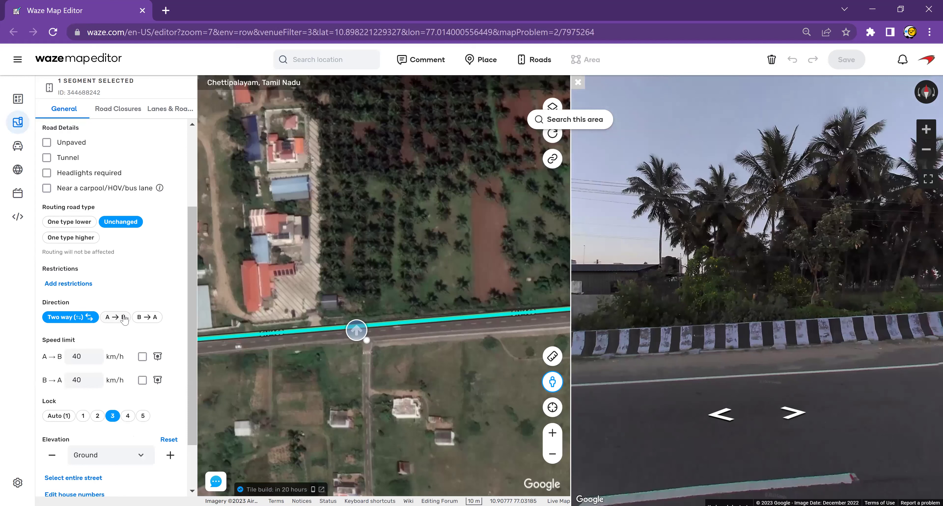
scroll(102, 154, "up", 3)
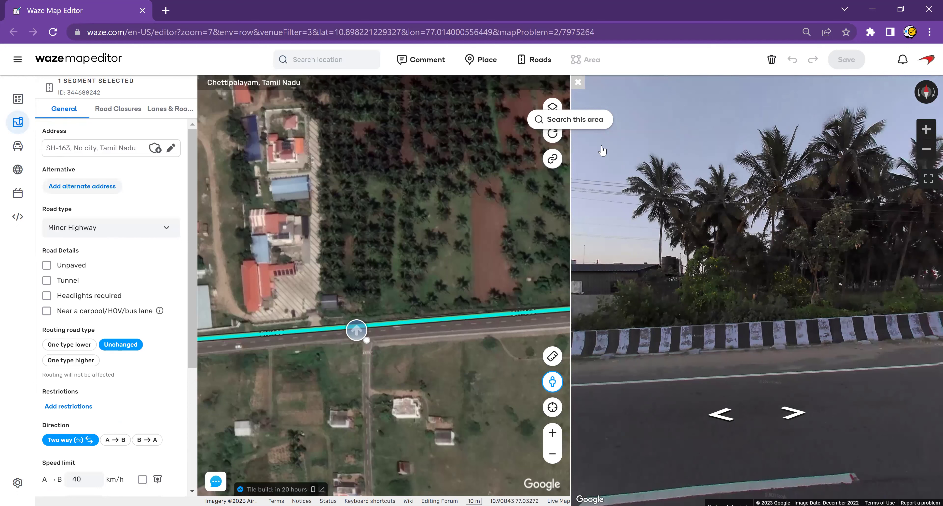
left_click(578, 82)
Follow the unmapped paved side road south from SH-163 to where it meets the existing mapped streets.
left_click_drag(688, 402, 629, 418)
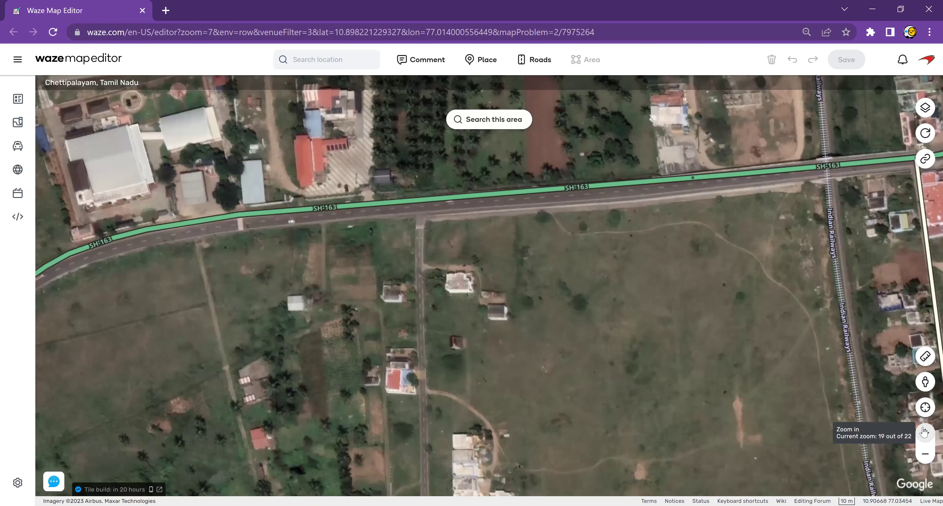
left_click(924, 432)
left_click_drag(595, 317, 621, 358)
mouse_move(540, 65)
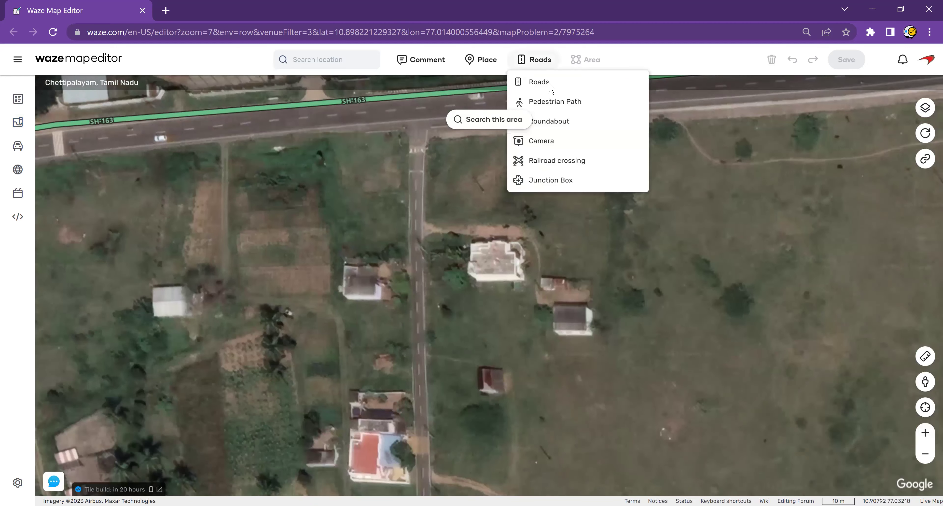
left_click_drag(522, 360, 528, 234)
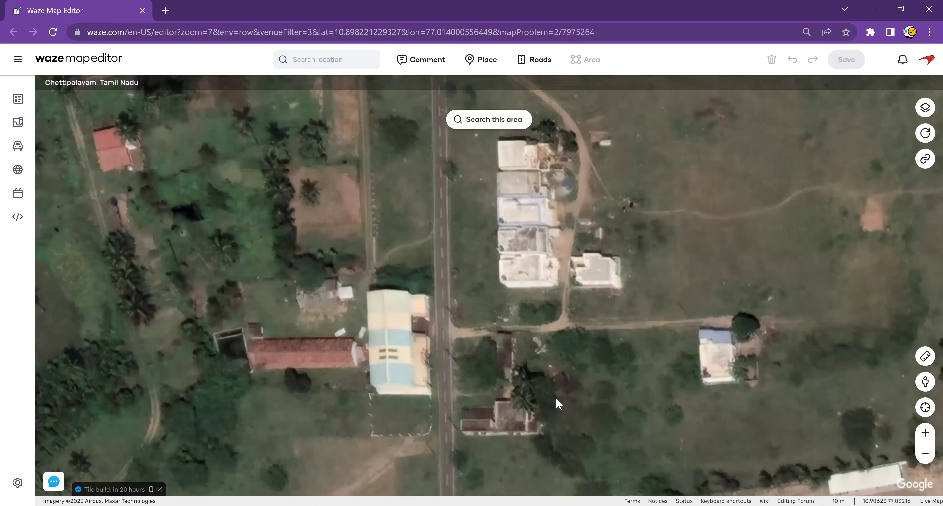
left_click_drag(556, 397, 548, 248)
left_click_drag(548, 386, 546, 271)
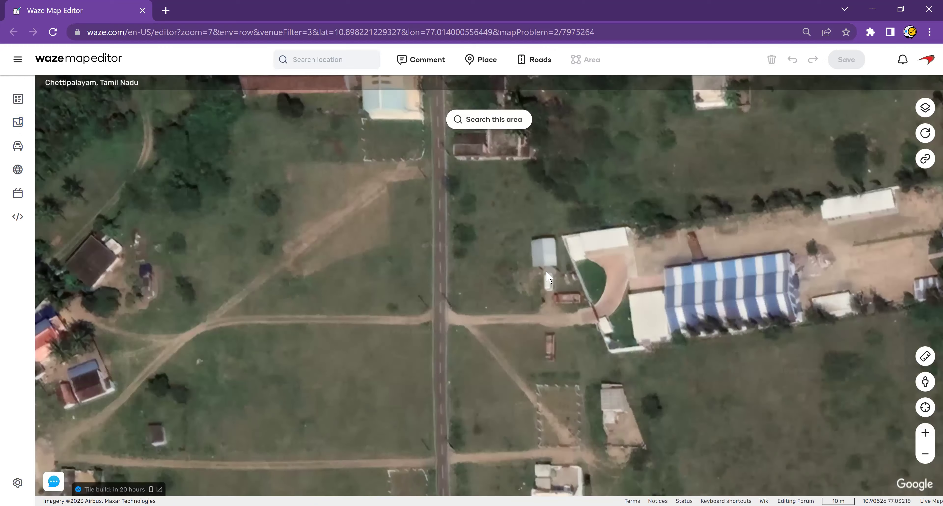
left_click_drag(543, 350, 553, 239)
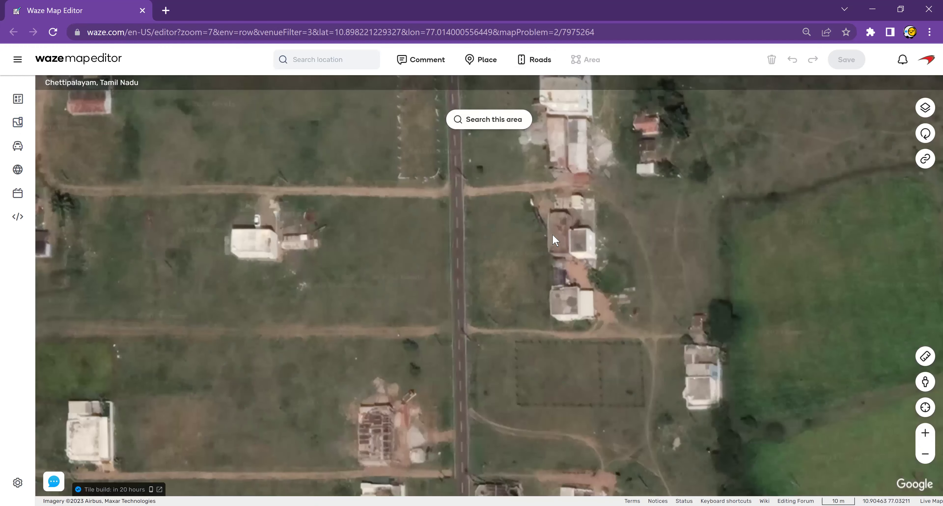
left_click_drag(564, 396, 543, 242)
left_click_drag(533, 438, 525, 281)
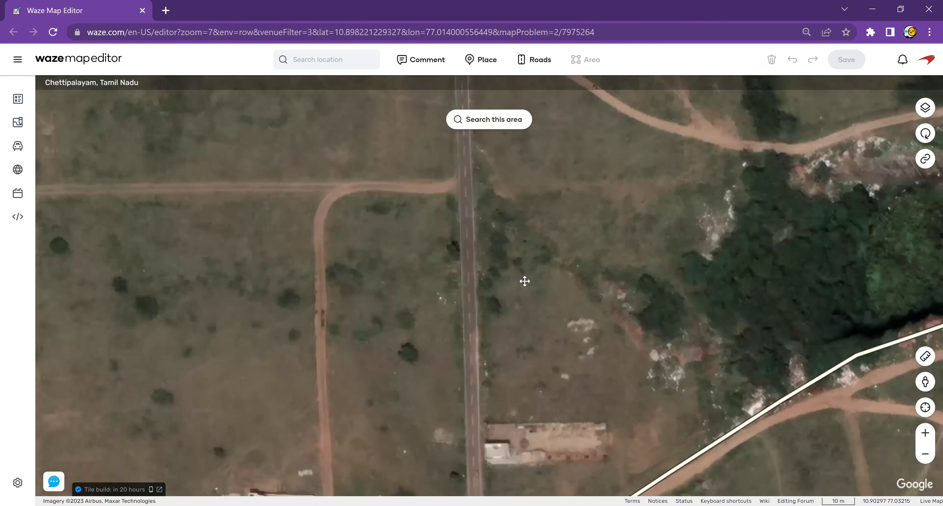
left_click_drag(515, 450, 505, 342)
left_click_drag(472, 282, 324, 456)
left_click_drag(619, 307, 499, 459)
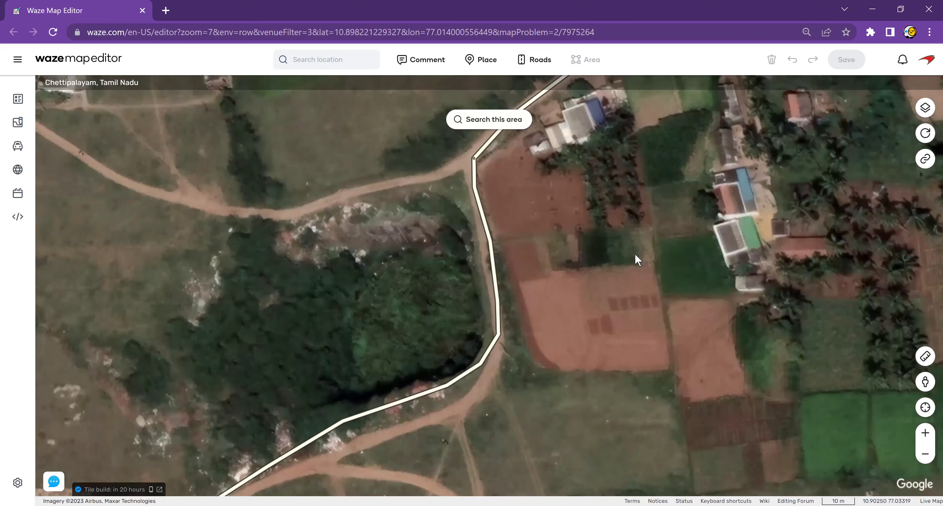
left_click_drag(647, 383, 798, 182)
left_click_drag(328, 287, 514, 226)
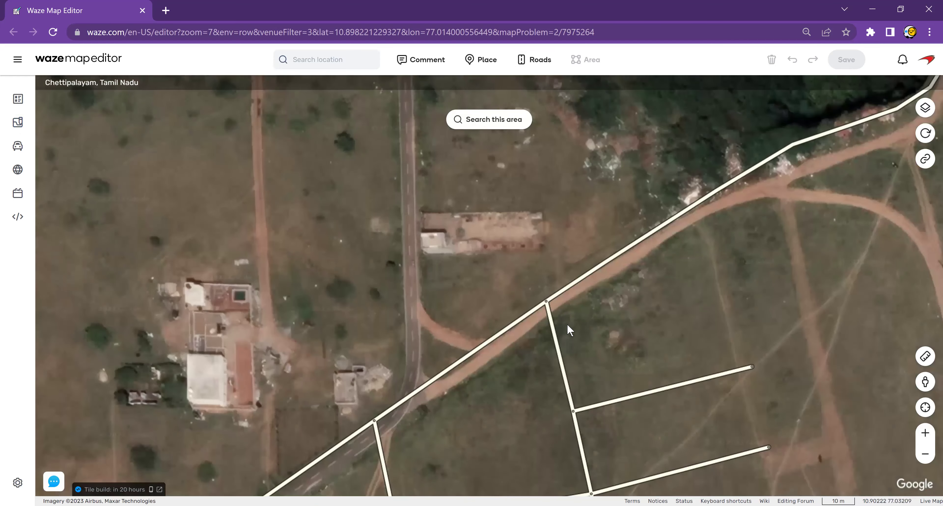
Examine the mapped street grid south of the diagonal road against the tracks visible in the imagery.
left_click_drag(480, 470, 580, 306)
left_click_drag(639, 304, 508, 206)
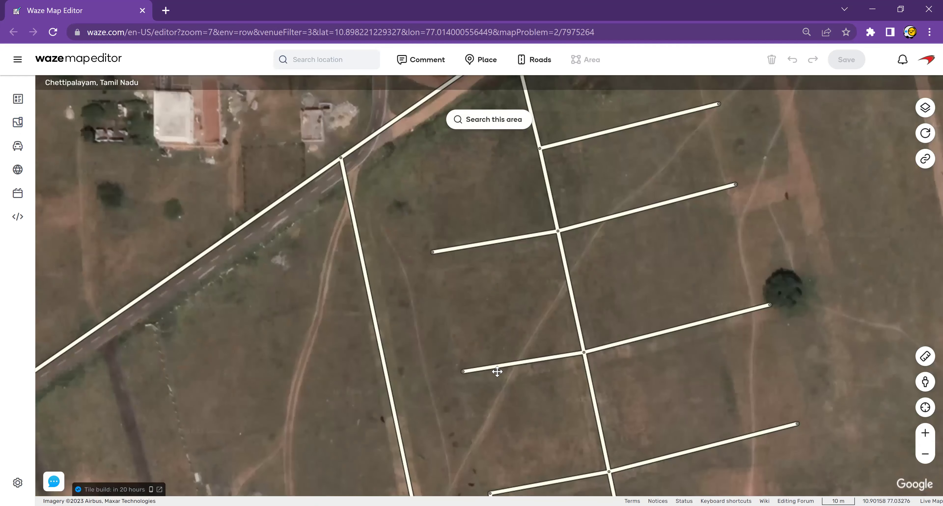
left_click_drag(497, 354, 262, 338)
left_click_drag(536, 444, 562, 297)
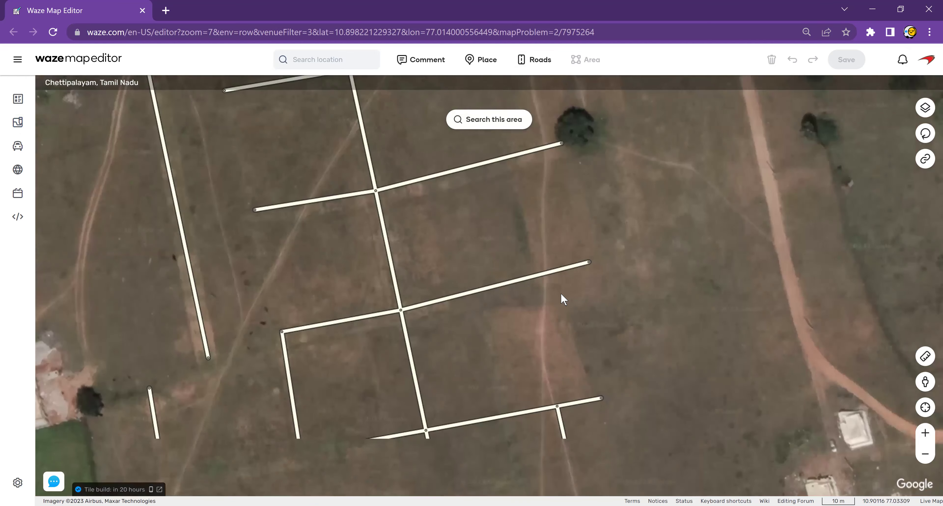
left_click_drag(500, 257, 606, 295)
left_click_drag(590, 359, 580, 304)
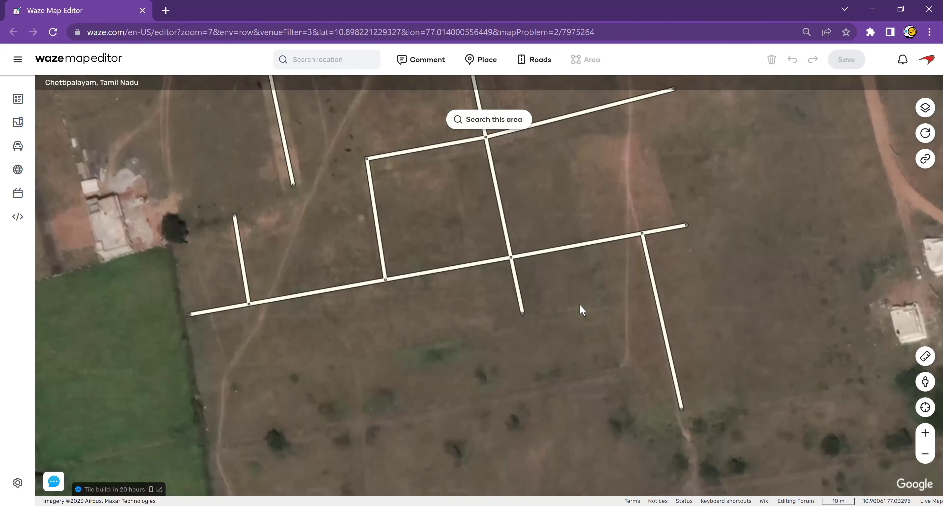
Inspect the bare satellite imagery under the street grid without road segments, and compare it with the drawn roads.
left_click_drag(670, 199, 710, 245)
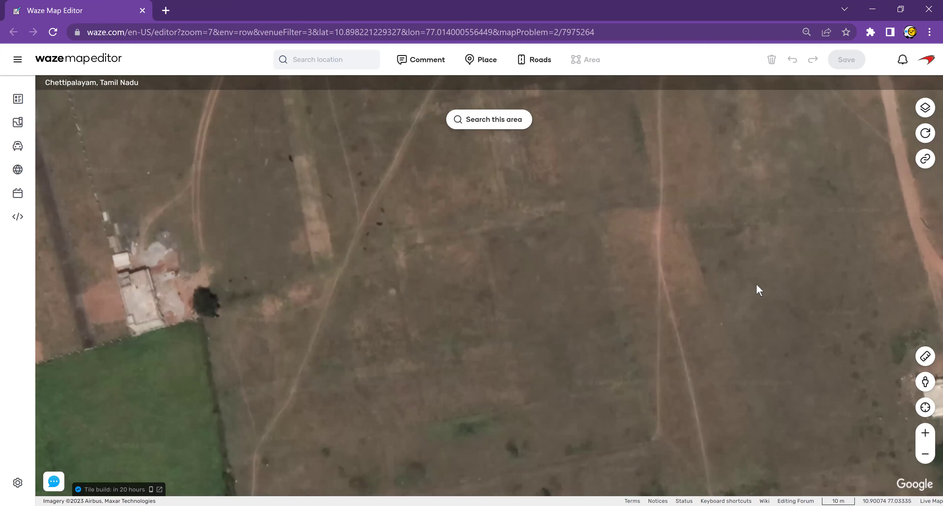
left_click_drag(754, 344, 764, 391)
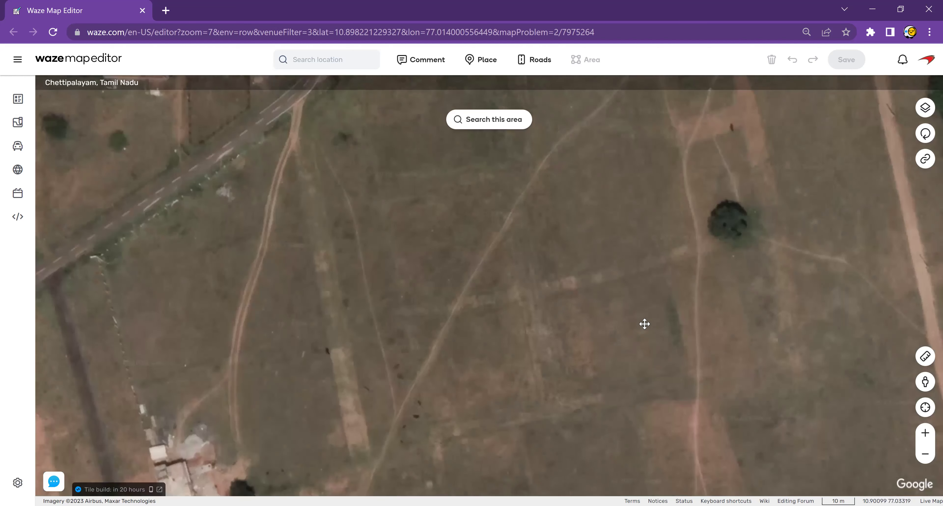
left_click_drag(644, 324, 580, 380)
left_click_drag(464, 353, 363, 206)
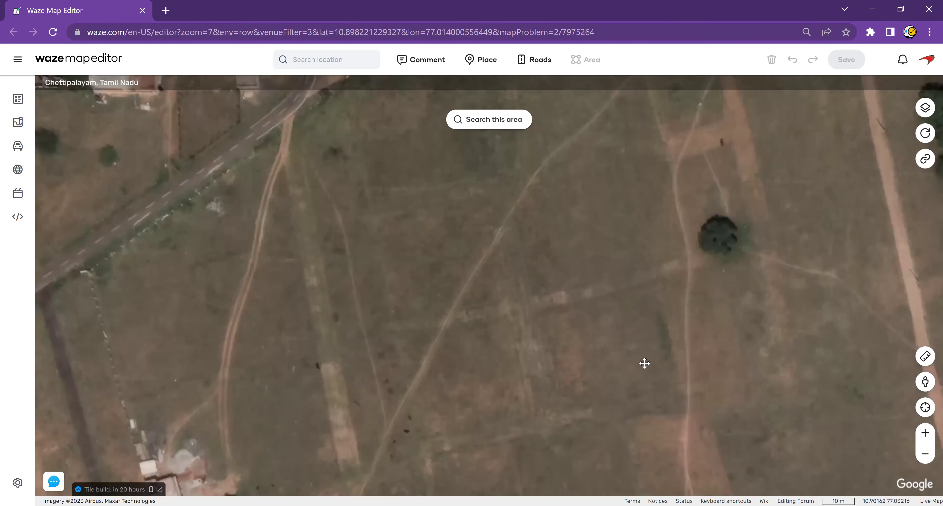
left_click_drag(644, 364, 578, 260)
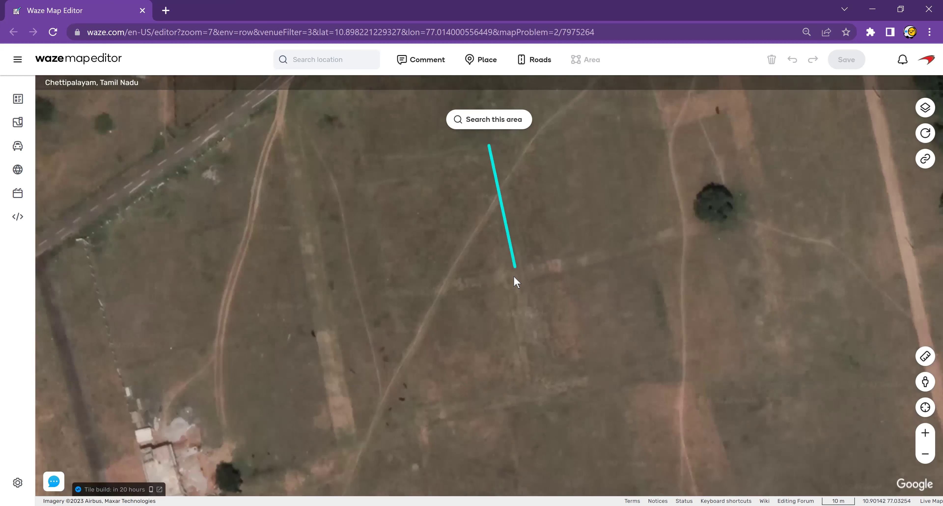
left_click_drag(626, 302, 645, 202)
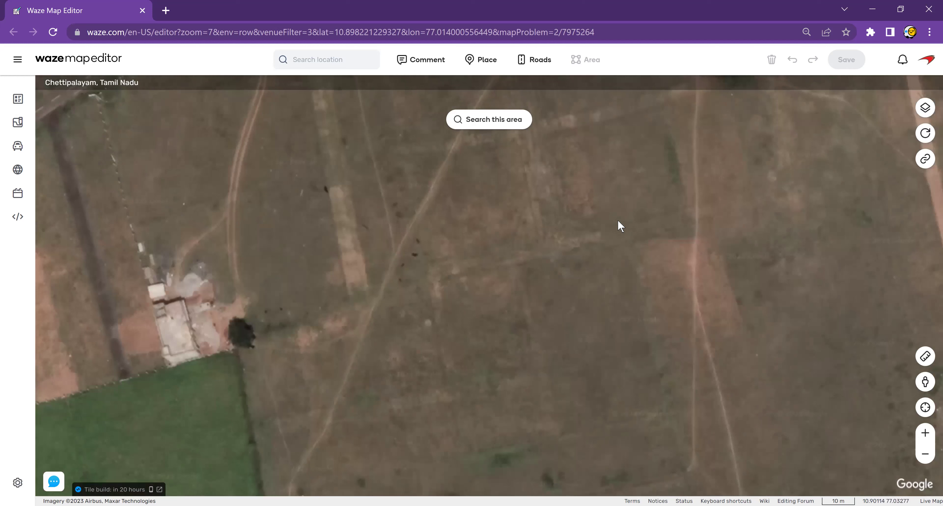
key("Up")
key("Up")
key("Up")
key("Left")
key("Left")
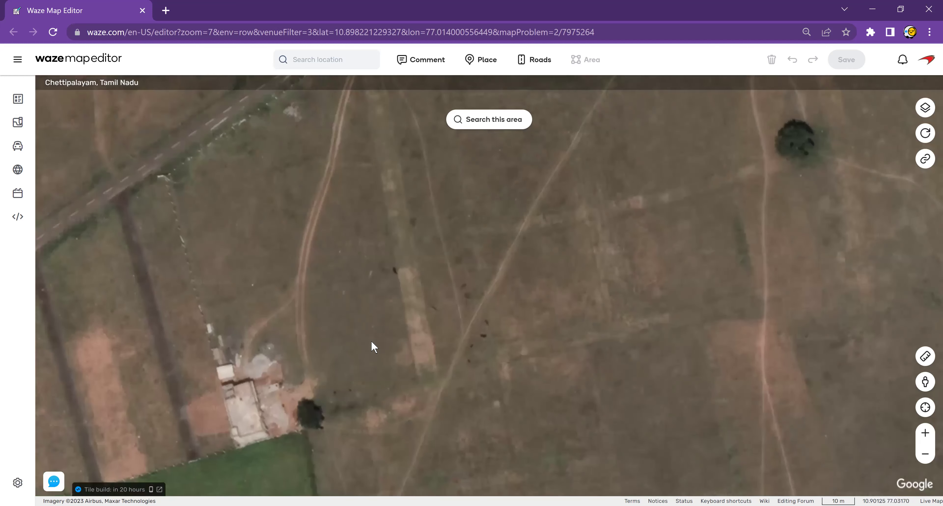
key("Right")
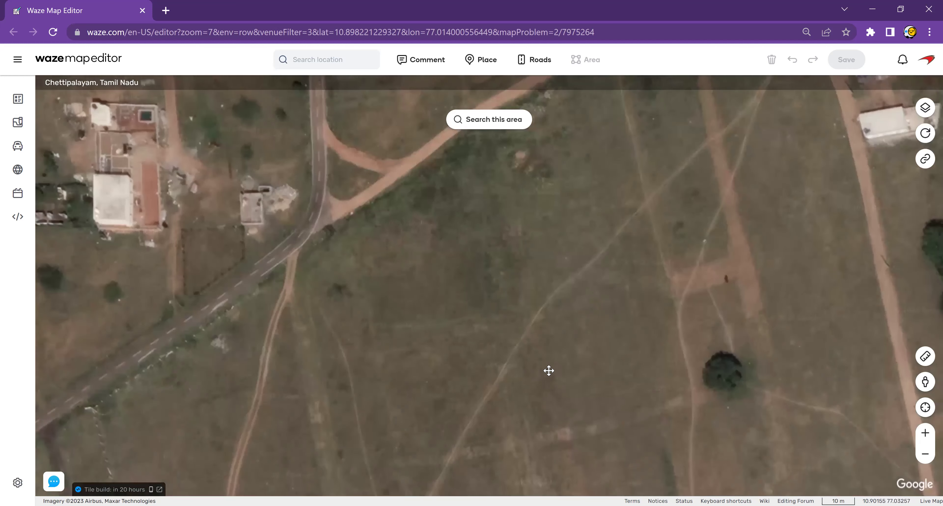
key("Down")
key("Down")
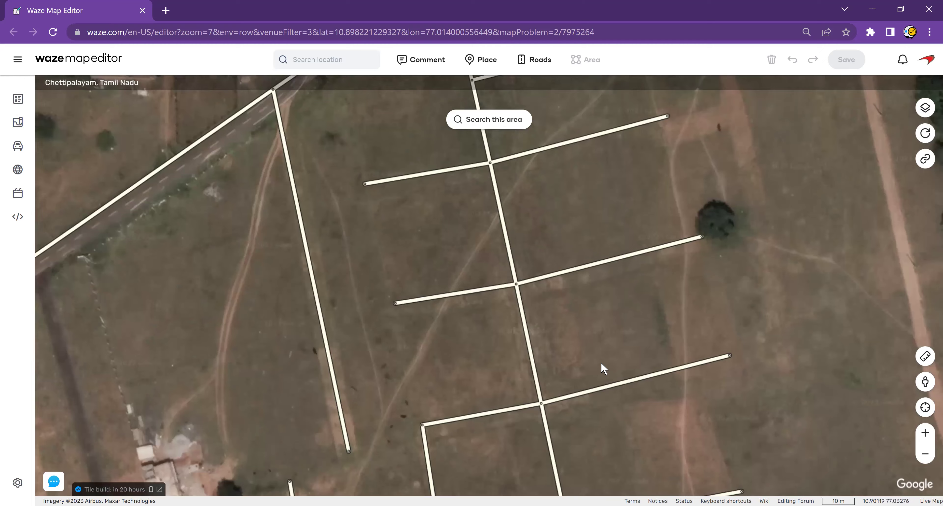
key("Up")
left_click_drag(583, 244, 556, 343)
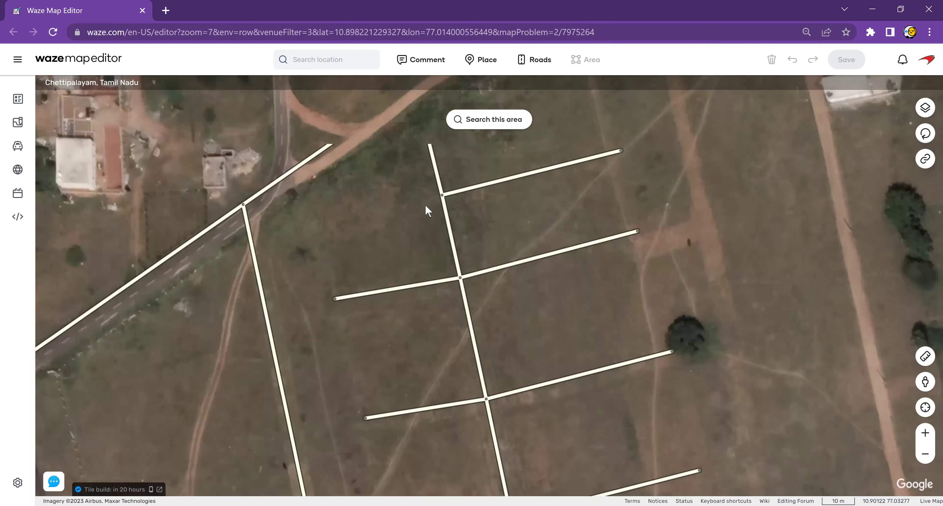
Select the street grid segments south of the diagonal road, copy their permalink, and clear the selection.
left_click_drag(425, 204, 416, 191)
left_click_drag(479, 276, 402, 176)
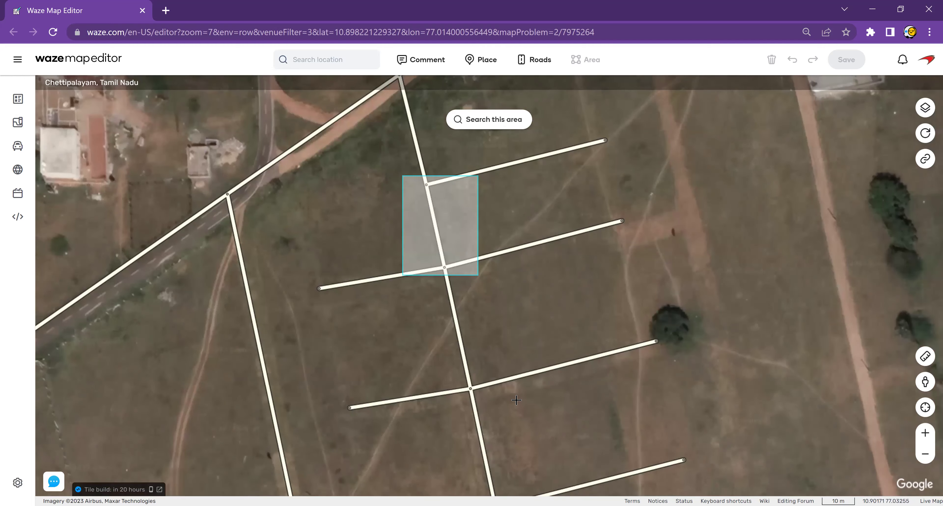
left_click_drag(516, 400, 656, 481)
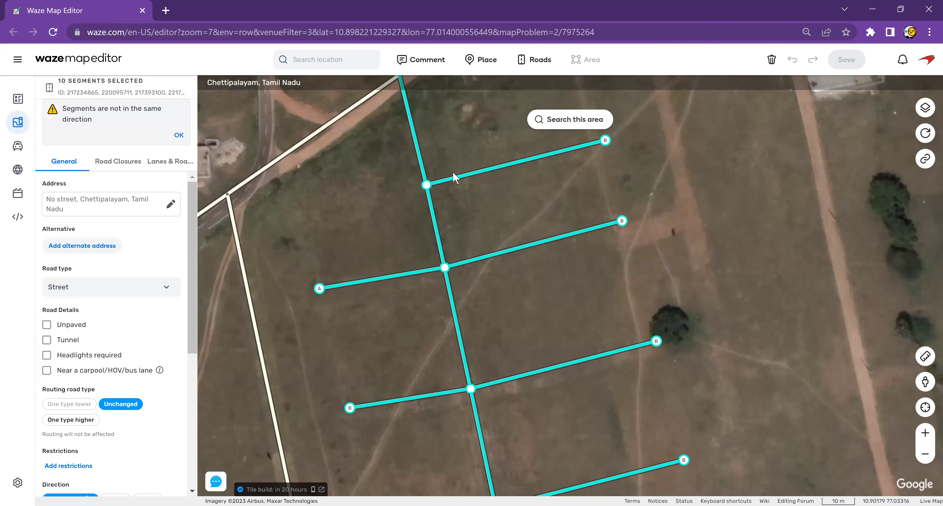
left_click(926, 161)
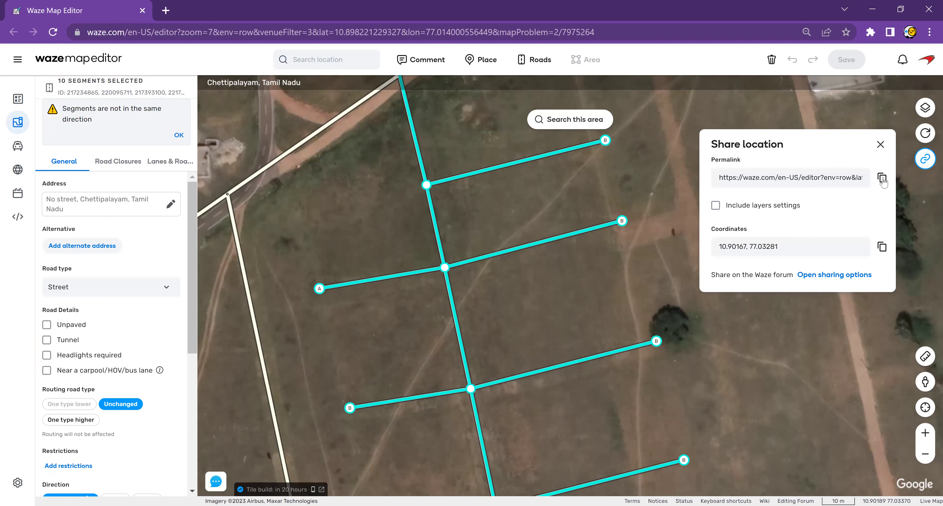
left_click(882, 179)
left_click(519, 304)
Open Street View at the curve where the paved road meets the diagonal road and look toward the dirt track.
left_click_drag(312, 223, 392, 315)
left_click_drag(469, 301, 466, 362)
left_click_drag(414, 391, 520, 274)
mouse_move(924, 381)
left_mouse_down()
mouse_move(697, 365)
mouse_move(518, 288)
mouse_move(472, 252)
left_mouse_up()
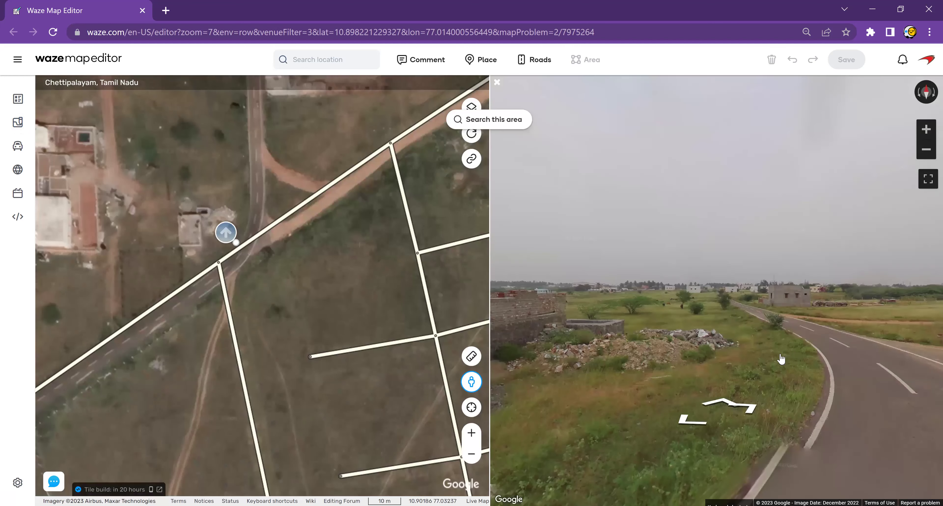
mouse_move(781, 356)
left_mouse_down()
mouse_move(630, 321)
mouse_move(599, 303)
left_mouse_up()
mouse_move(767, 319)
left_mouse_down()
mouse_move(668, 316)
mouse_move(581, 338)
left_mouse_up()
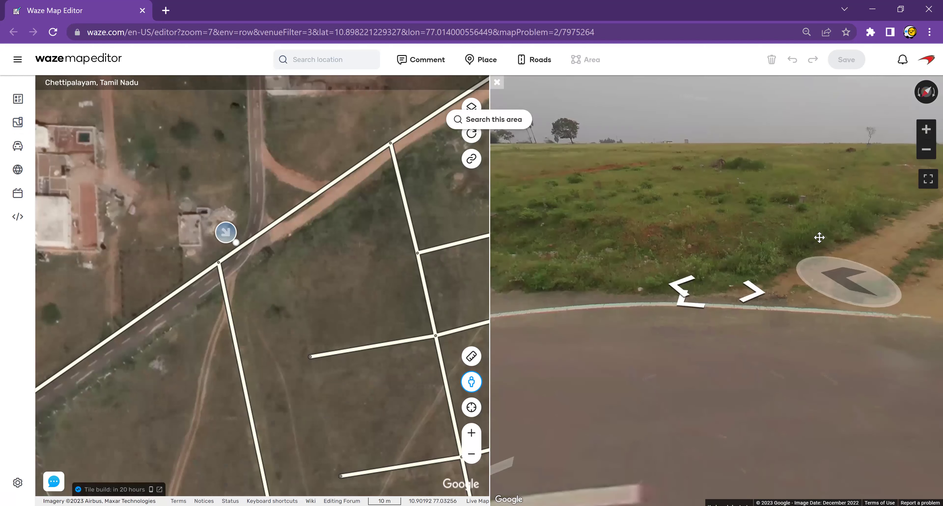
left_click_drag(819, 238, 718, 192)
Review the general properties of the diagonal segment southwest of the junction, and close Street View.
left_click(203, 279)
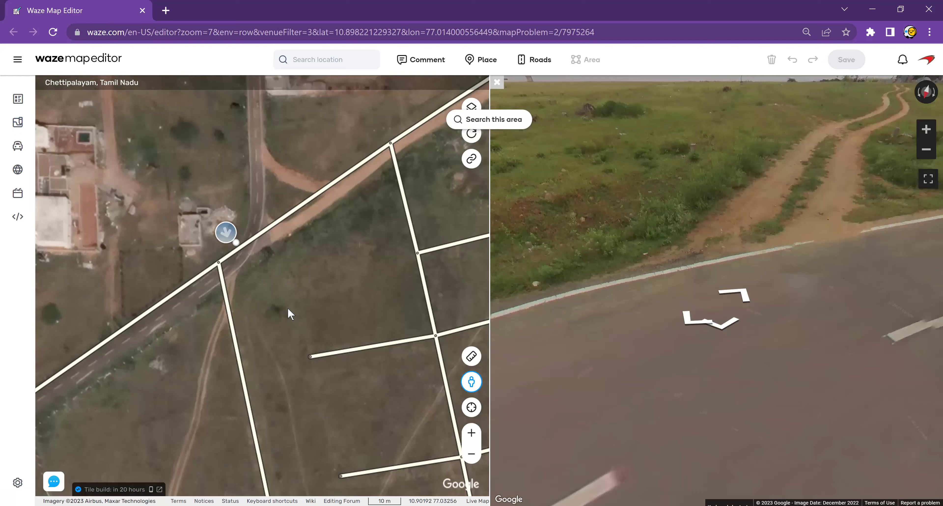
scroll(152, 341, "down", 4)
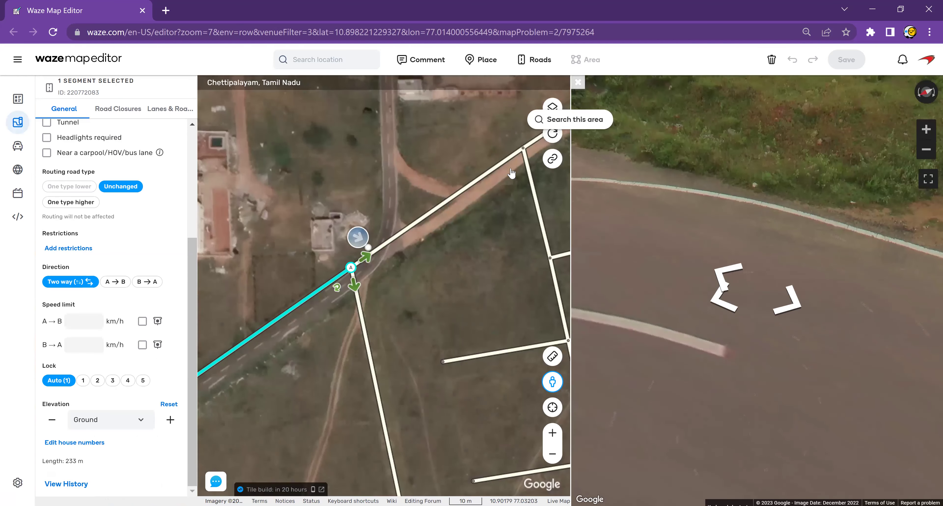
left_click_drag(653, 306, 604, 280)
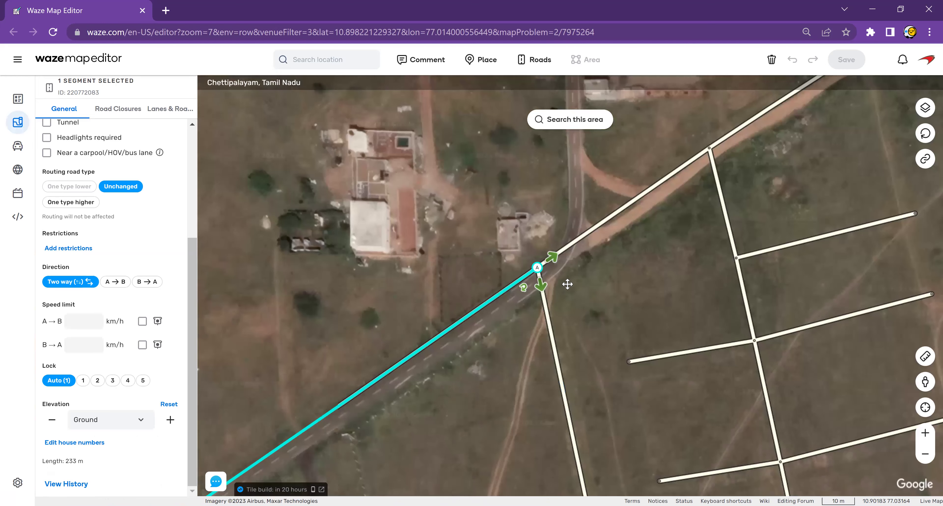
Select the mapped street grid southeast of the diagonal road to inspect its segments, and clear the selection.
left_click(595, 289)
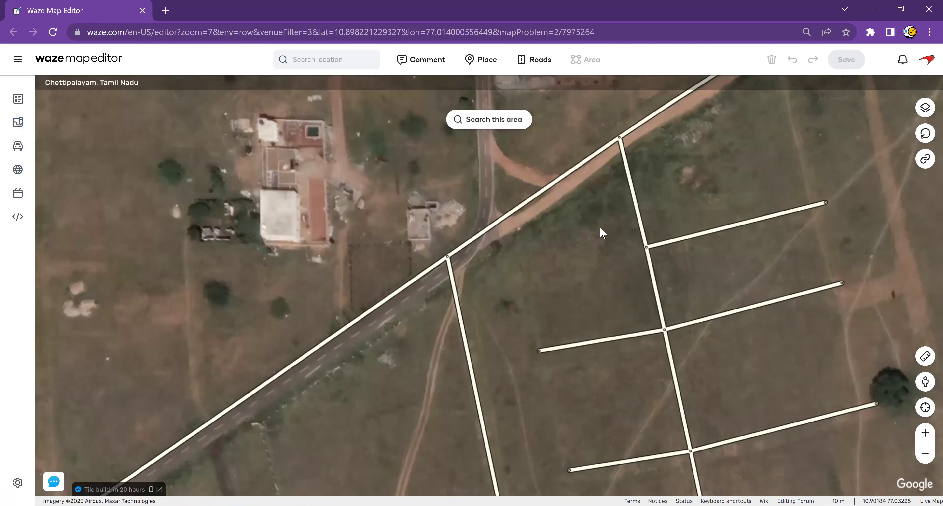
left_click_drag(594, 214, 744, 458)
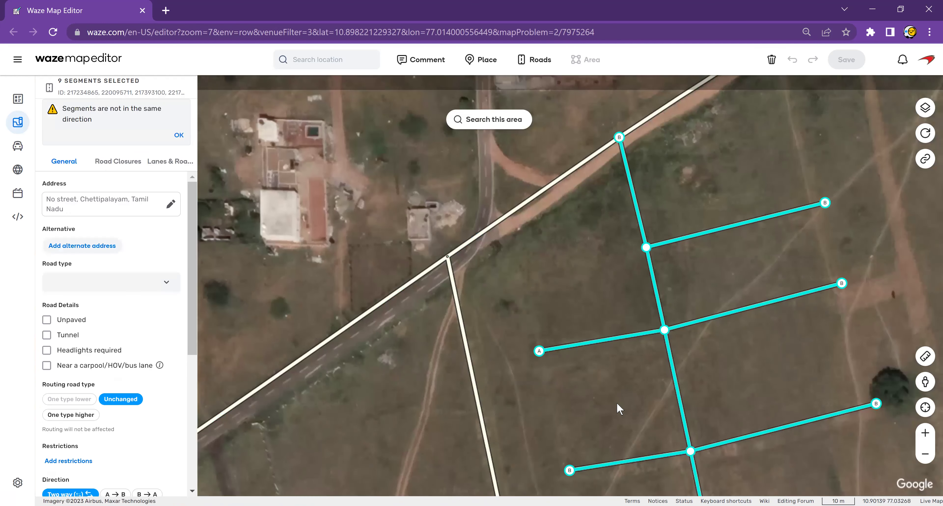
left_click(543, 305)
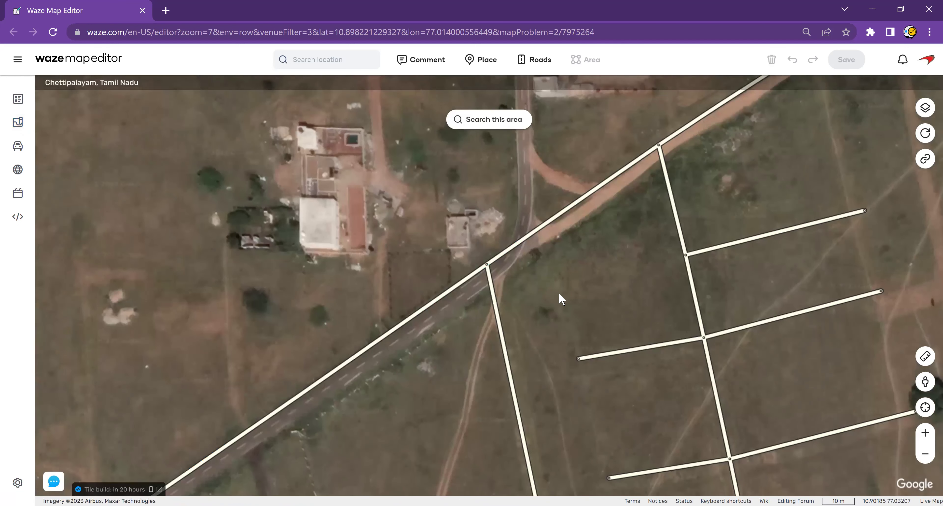
Move the diagonal road's junction at the dirt track onto the paved road, align the southwest segment with the imagery, and save.
left_click_drag(461, 251, 494, 275)
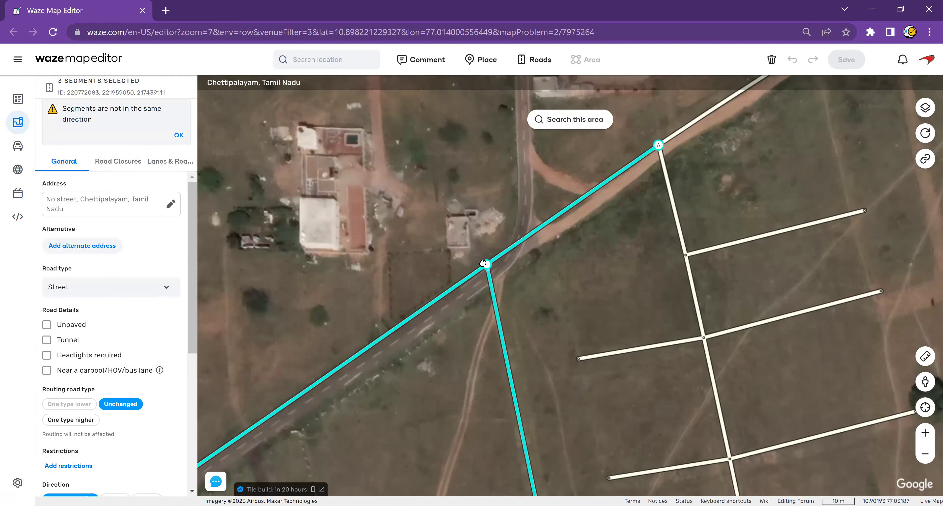
left_click_drag(483, 263, 437, 243)
left_click_drag(544, 264, 398, 266)
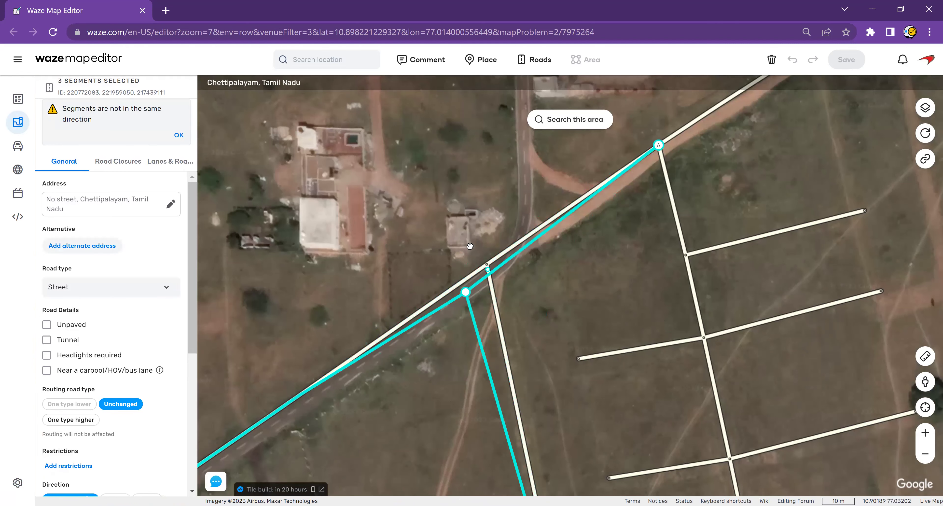
left_click_drag(502, 262, 502, 266)
left_click_drag(300, 396, 275, 424)
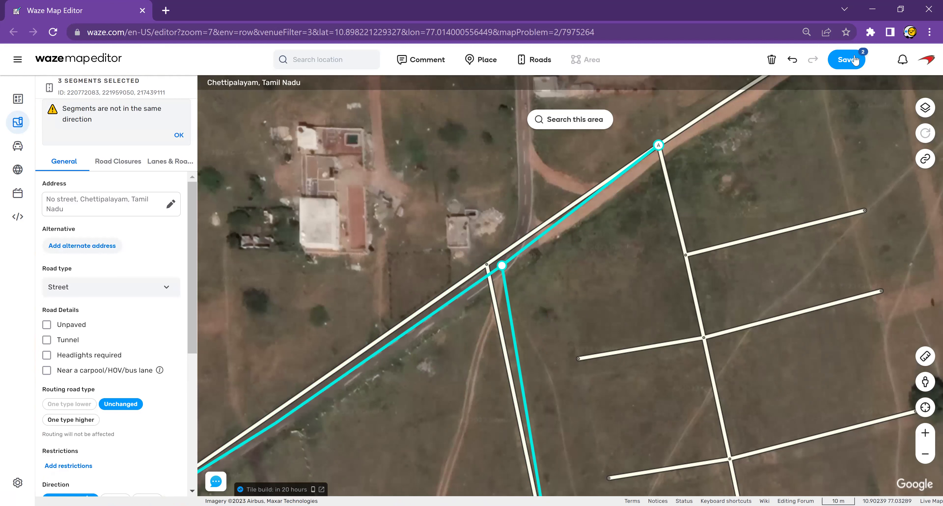
mouse_move(853, 60)
key("ctrl+s")
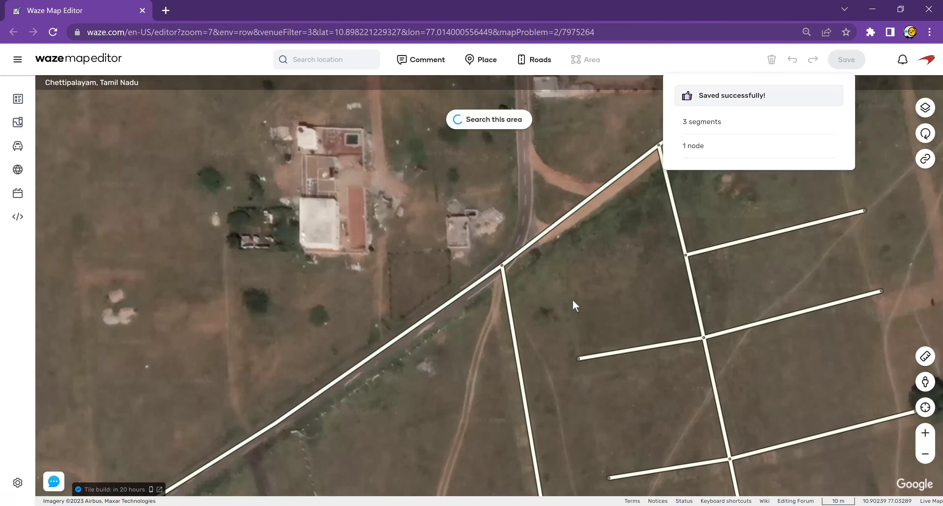
Show place names for public places and parking lots, GPS points, and live users on the map.
left_click(927, 109)
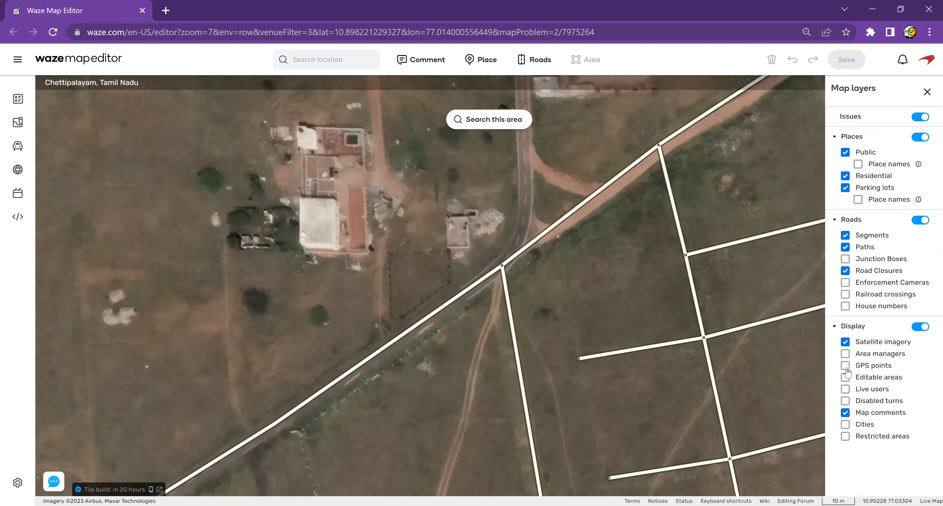
left_click(857, 167)
left_click(858, 199)
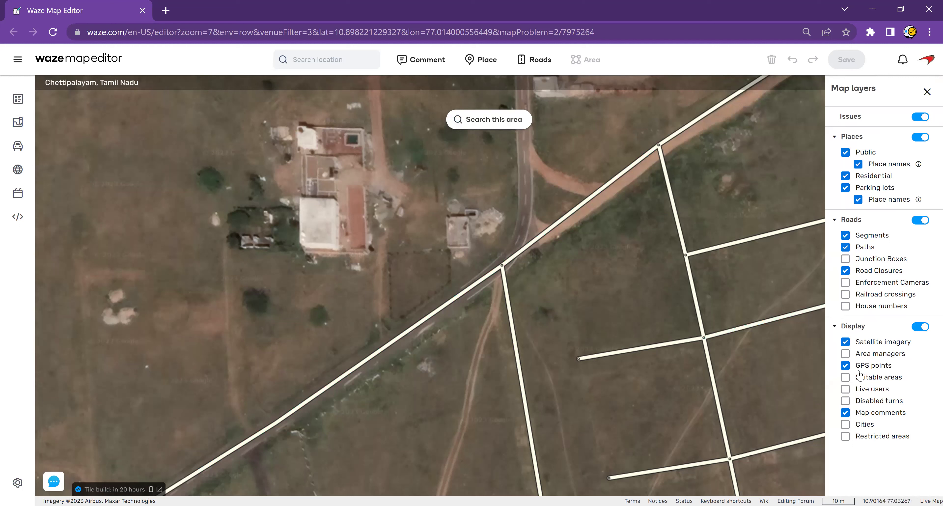
left_click(845, 389)
left_click(927, 91)
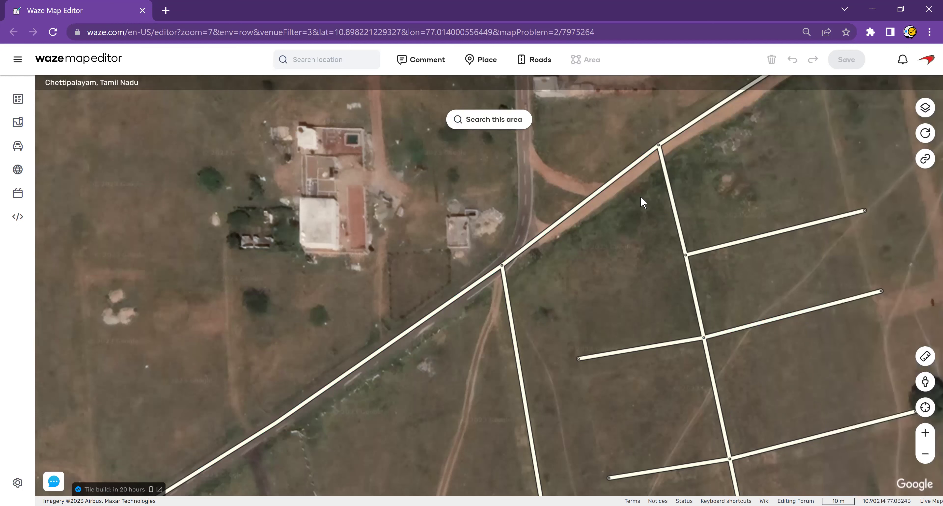
Start a new road at the realigned junction and trace the paved road's curve northward.
left_click_drag(618, 289, 605, 327)
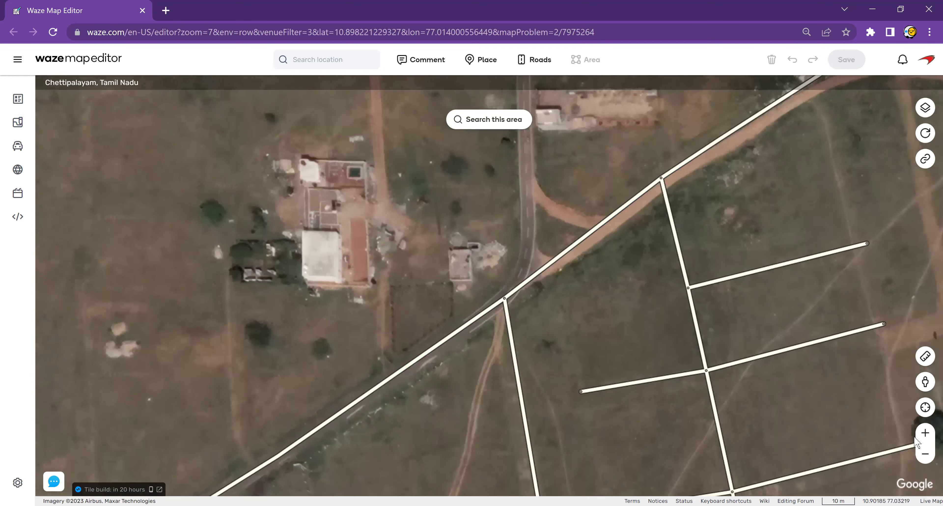
left_click(929, 434)
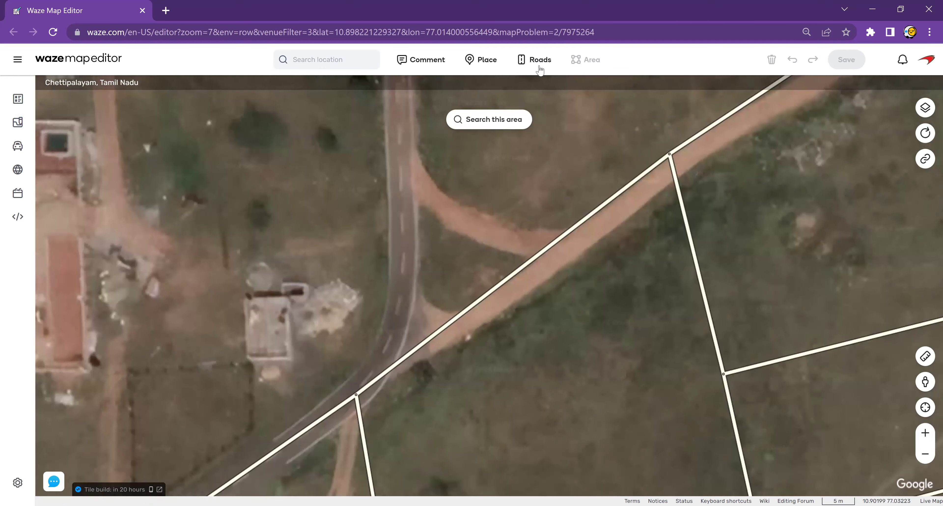
left_click(356, 395)
left_click(381, 359)
left_click(399, 309)
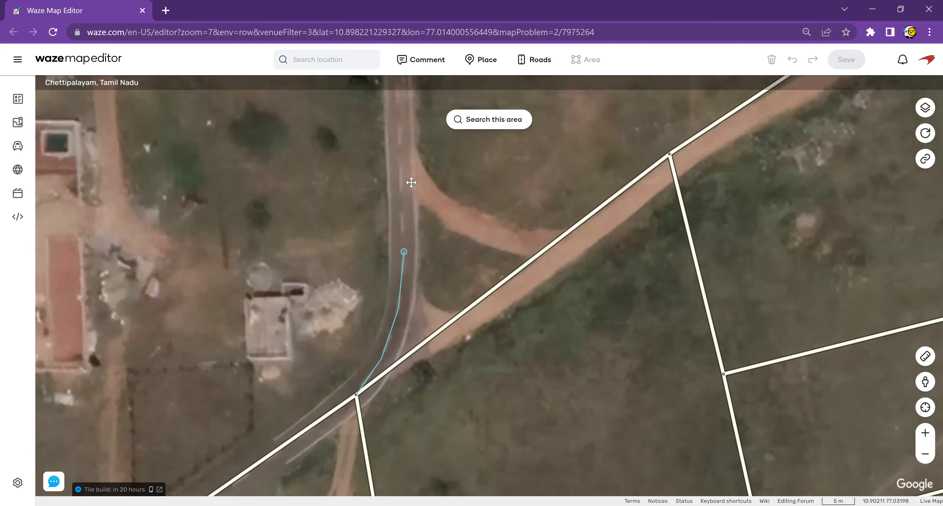
left_click_drag(411, 182, 396, 344)
left_click(384, 184)
Extend the new road north along the paved road to the dirt track crossing just south of the fenced plot.
mouse_move(415, 149)
left_mouse_down()
mouse_move(447, 457)
mouse_move(425, 282)
left_mouse_up()
left_click_drag(436, 190, 439, 394)
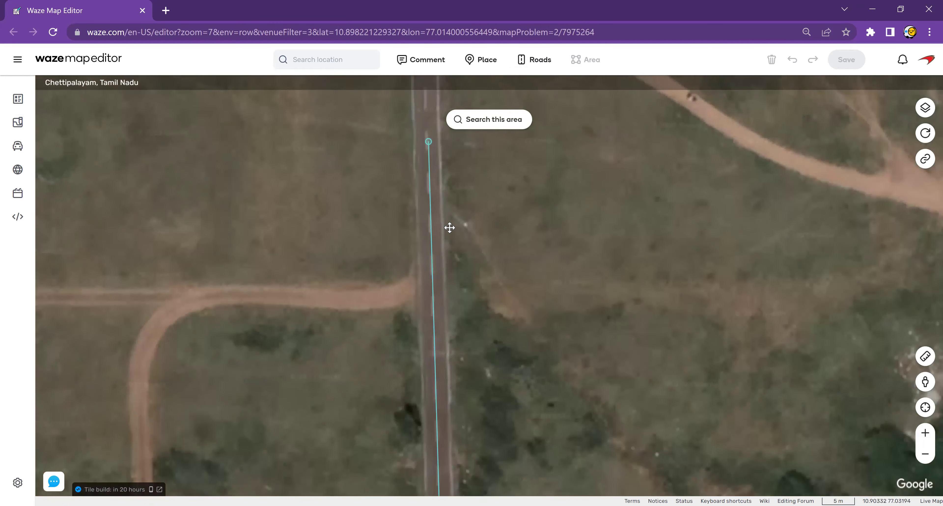
left_click_drag(450, 228, 482, 370)
left_click_drag(488, 201, 514, 420)
left_click_drag(518, 166, 512, 400)
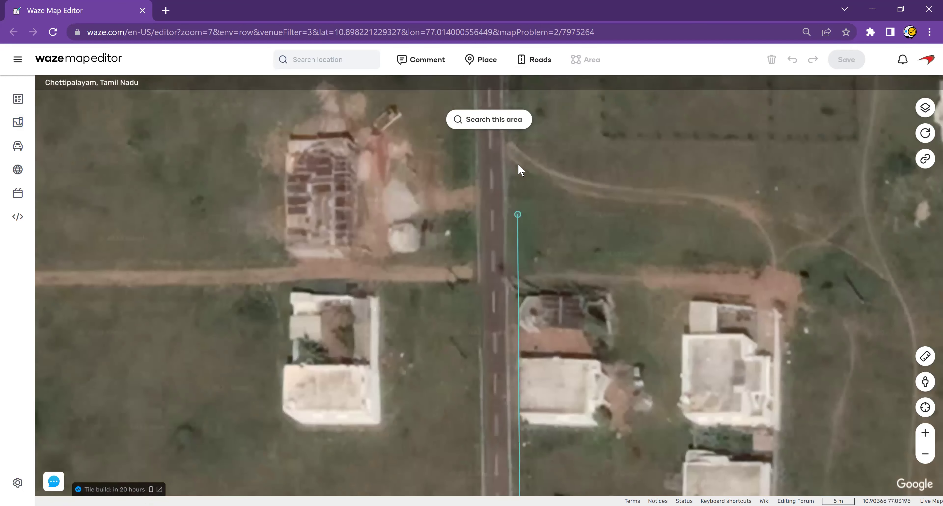
left_click_drag(527, 248, 531, 391)
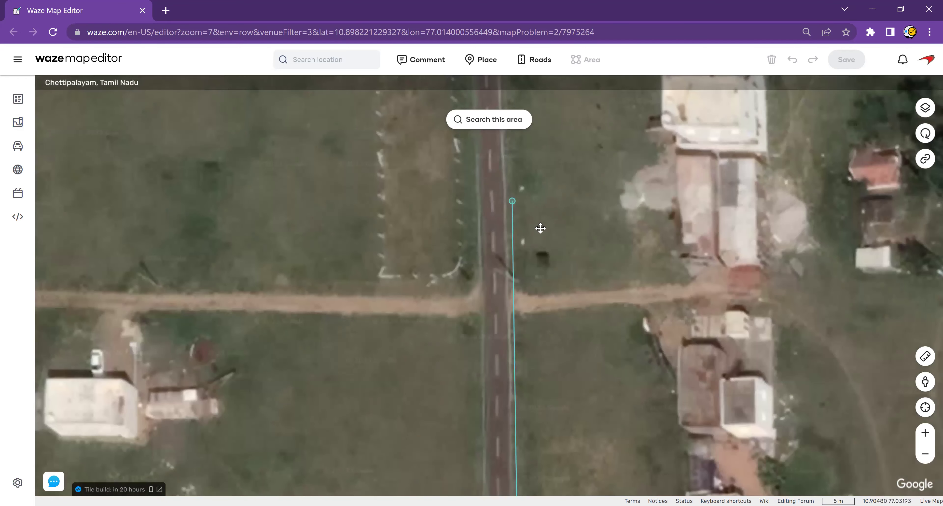
left_click_drag(540, 228, 510, 421)
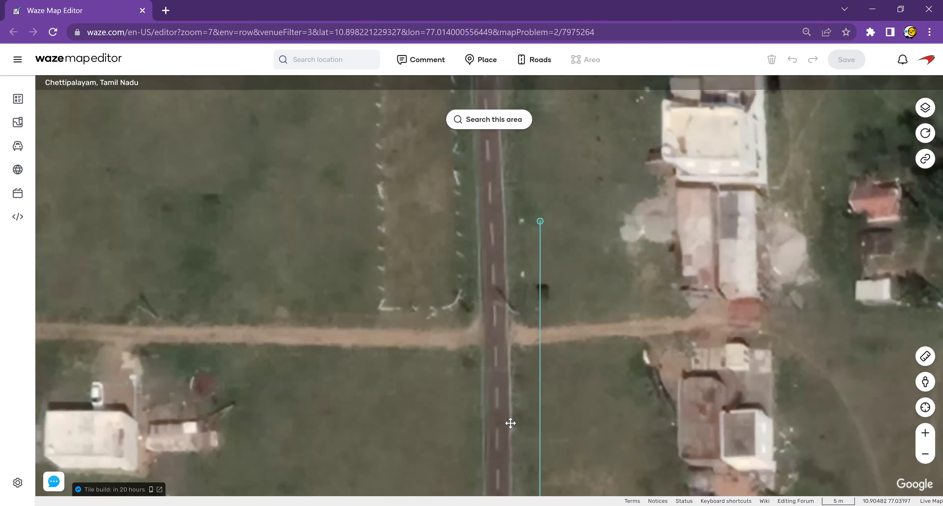
left_click_drag(514, 160, 483, 280)
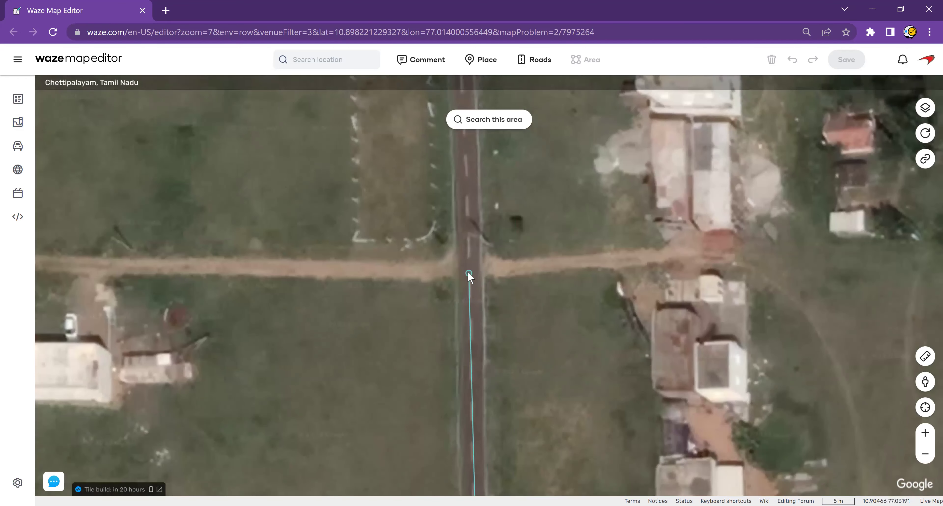
left_click(469, 271)
Continue the new road north along the paved road, past the next dirt crossings to beside the bare field.
left_click_drag(576, 181, 603, 385)
left_click_drag(594, 225, 610, 390)
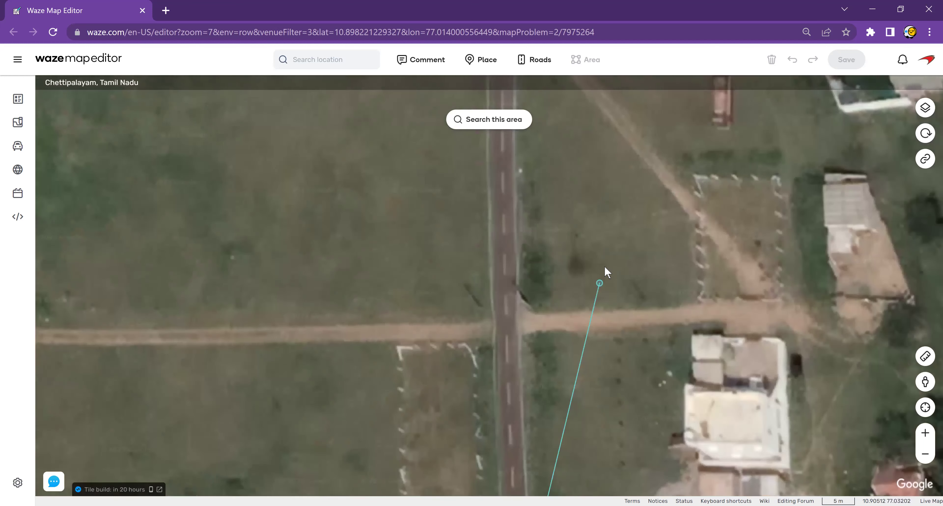
left_click_drag(605, 270, 672, 360)
left_click(572, 191)
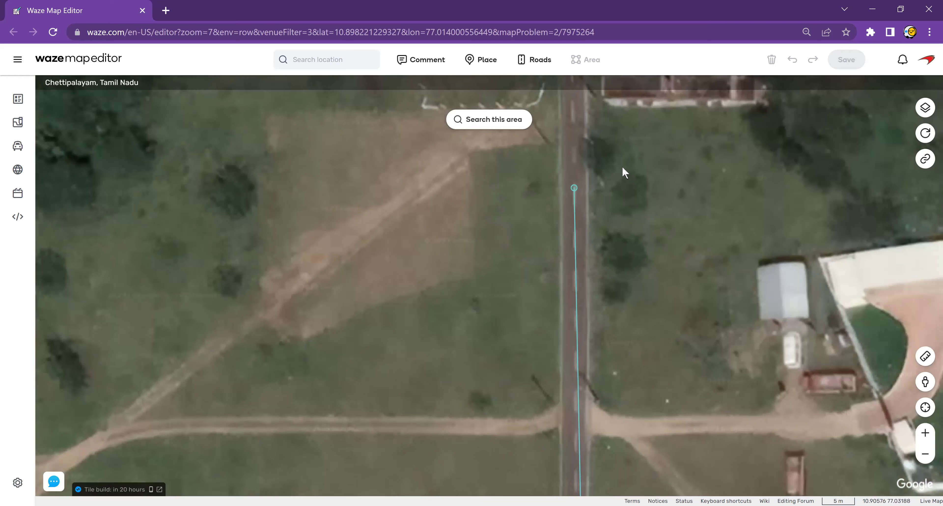
Continue tracing the paved road north past the long-roofed building to the last house driveway before SH-163.
left_click_drag(630, 178, 610, 408)
left_click_drag(585, 176, 596, 457)
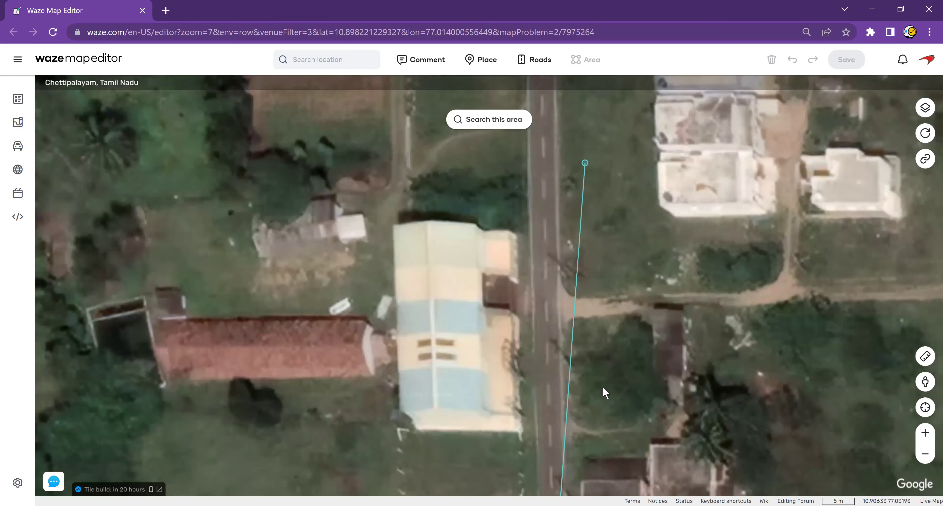
left_click_drag(600, 132, 601, 315)
left_click_drag(603, 182, 576, 320)
left_click_drag(573, 373, 569, 439)
left_click_drag(609, 146, 534, 186)
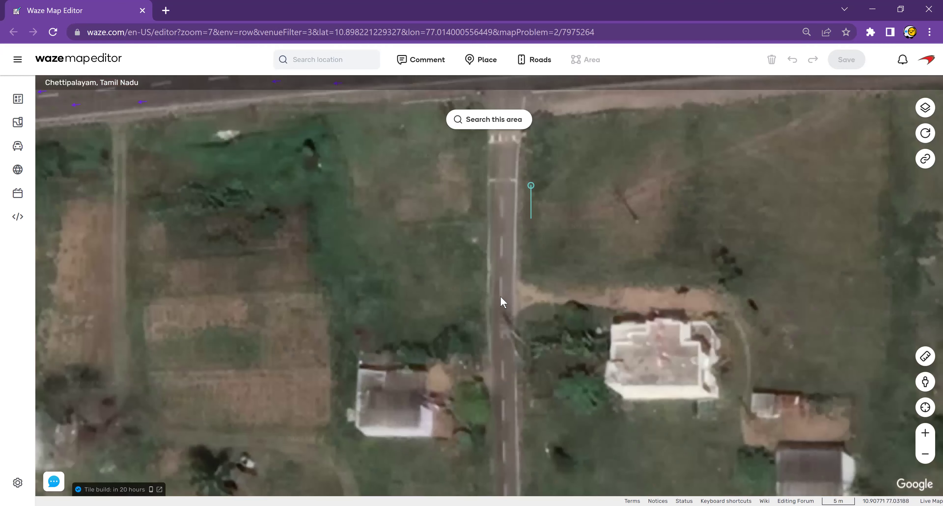
left_click(501, 334)
Finish the new road at the paved road's mouth just south of SH-163.
left_click_drag(546, 233, 551, 365)
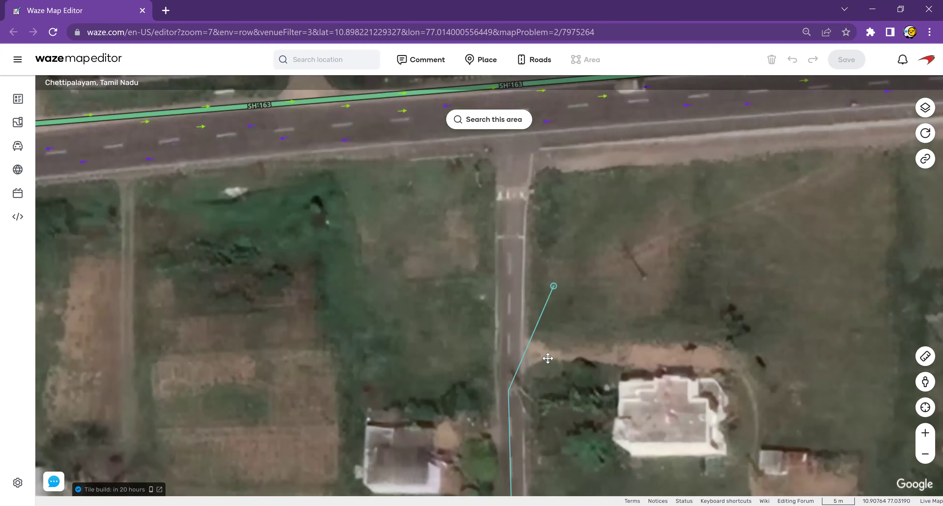
left_click_drag(514, 218, 511, 298)
double_click(507, 274)
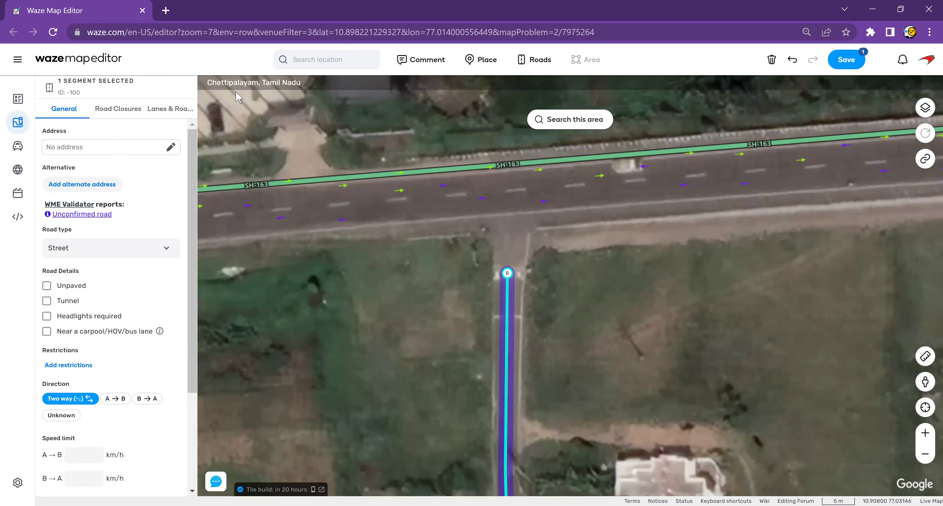
Set the new segment's address to no street in Chettipalayam, Tamil Nadu, India.
left_click(117, 154)
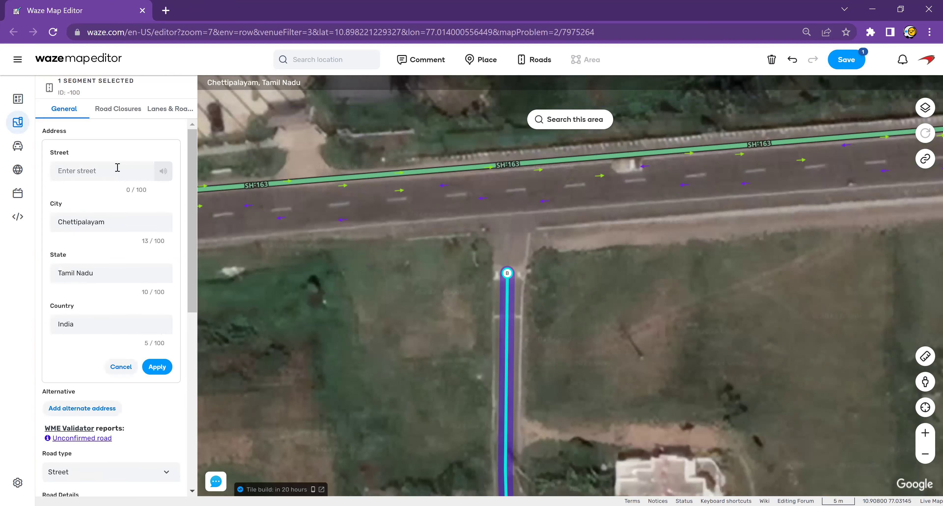
left_click(104, 219)
left_click(157, 367)
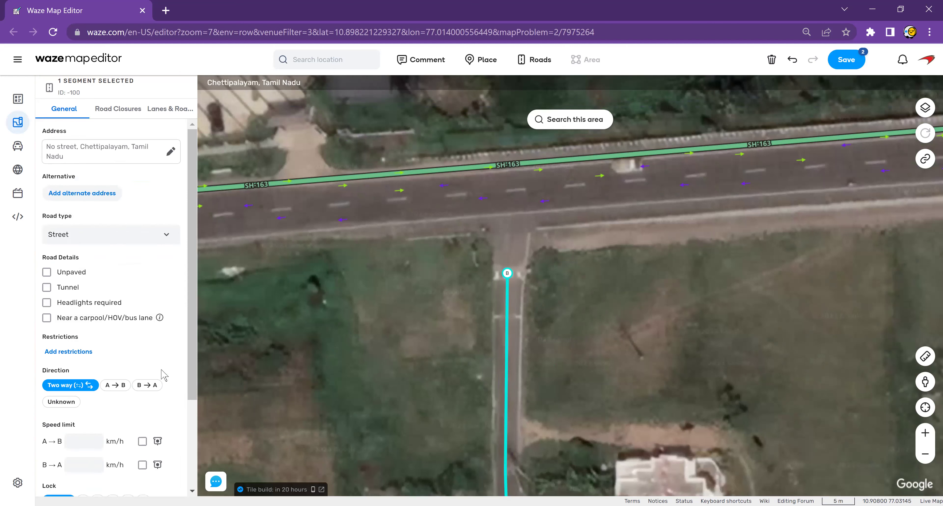
left_click_drag(450, 432, 412, 387)
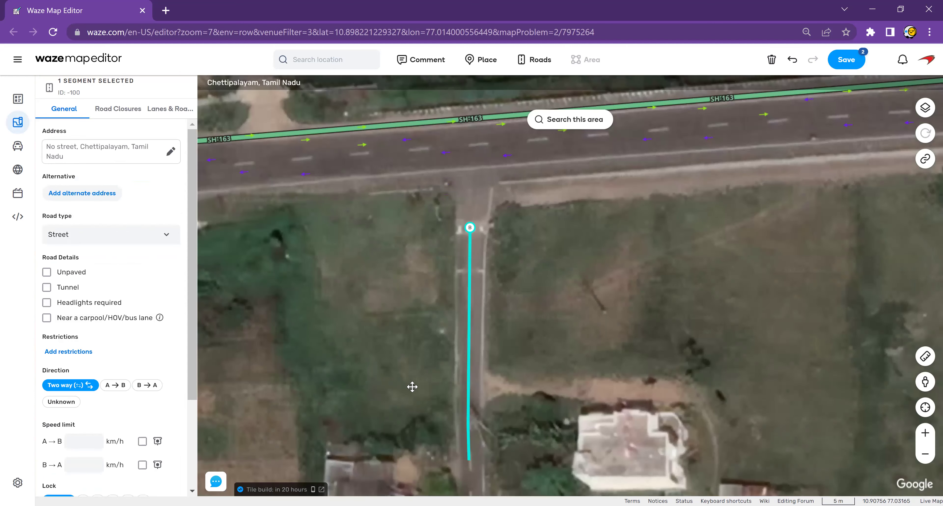
Deselect the new road segment and save the pending map edits.
left_click(552, 270)
left_click(855, 67)
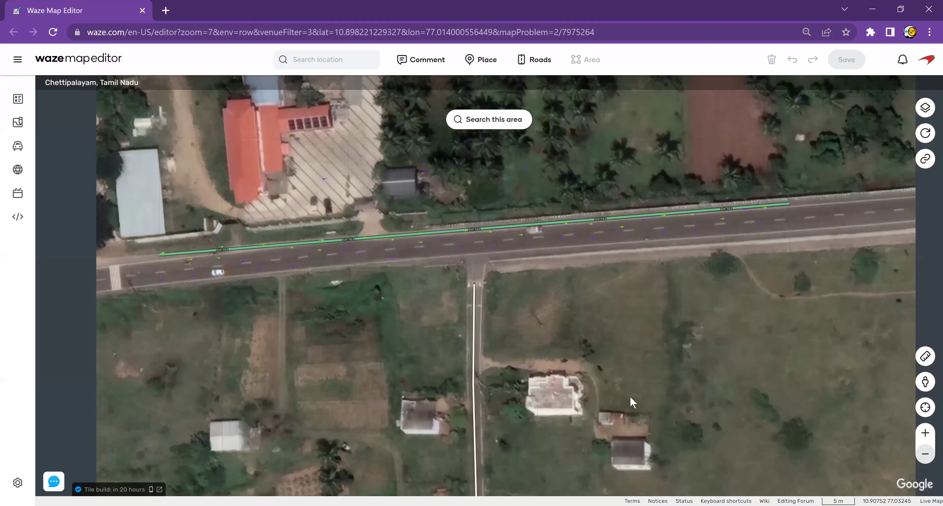
Check the turns at the new road's south junction and the properties of the paved segment running southwest from it.
left_click_drag(630, 397, 632, 128)
left_click_drag(640, 442, 592, 178)
left_click_drag(572, 426, 591, 197)
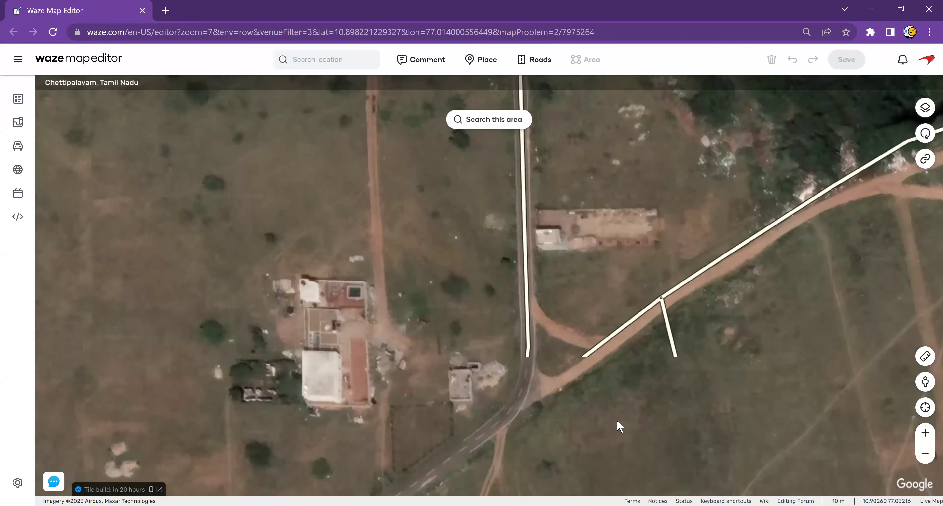
left_click(505, 414)
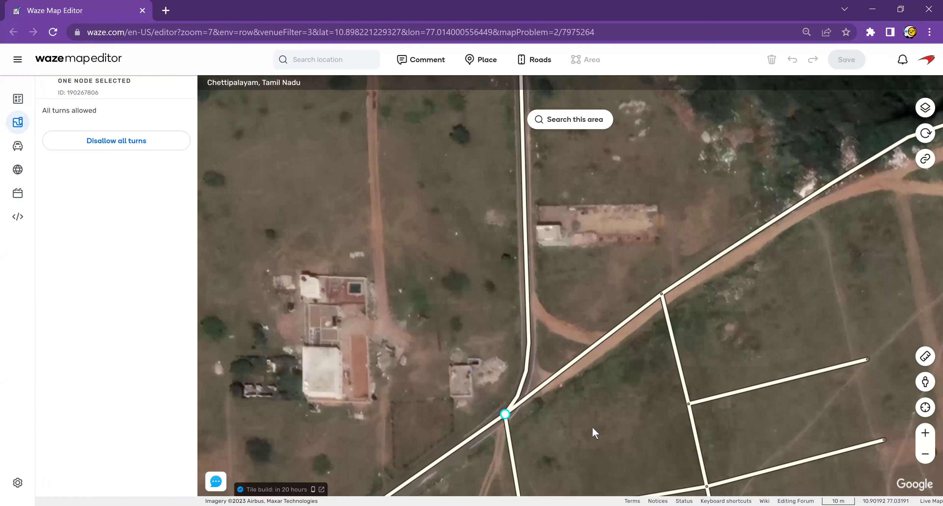
left_click(499, 413)
left_click(577, 444)
left_click(478, 435)
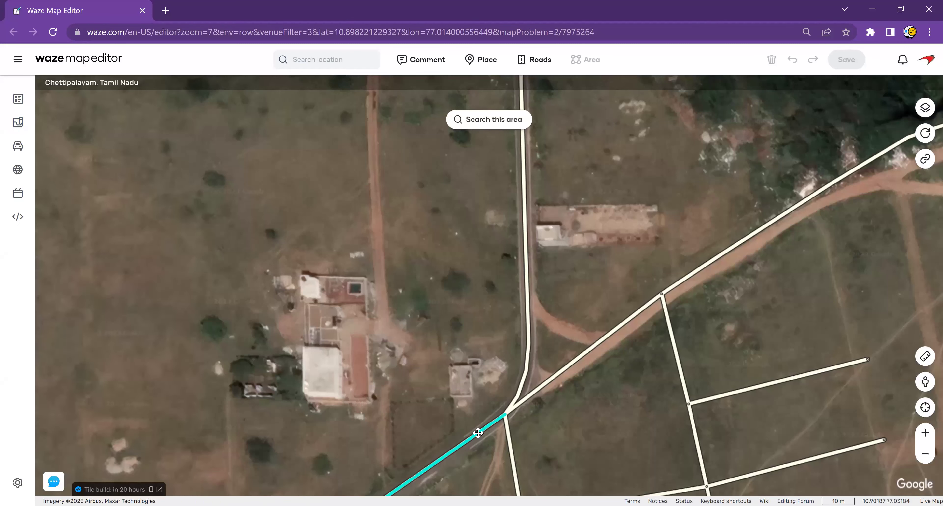
left_click(556, 429)
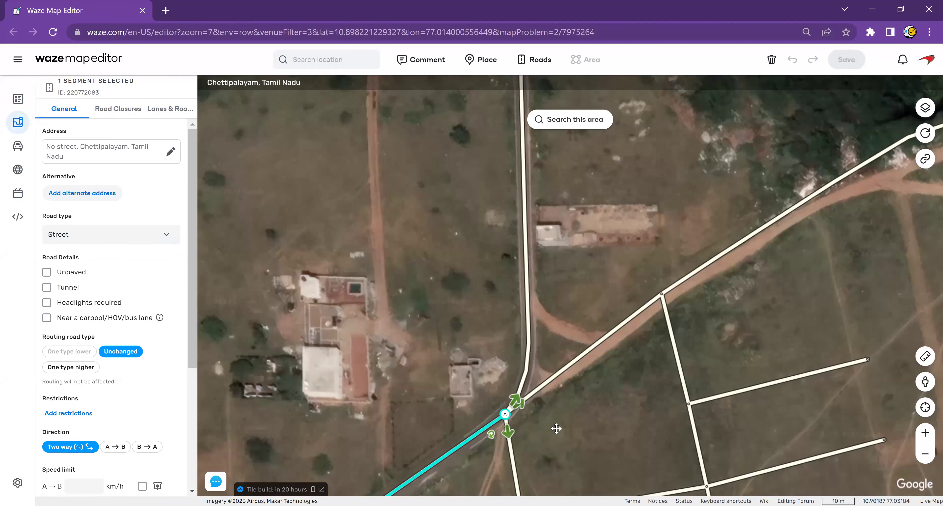
Inspect the tracks meeting the new road's south junction in Street View to judge their surface.
left_click_drag(617, 414, 523, 316)
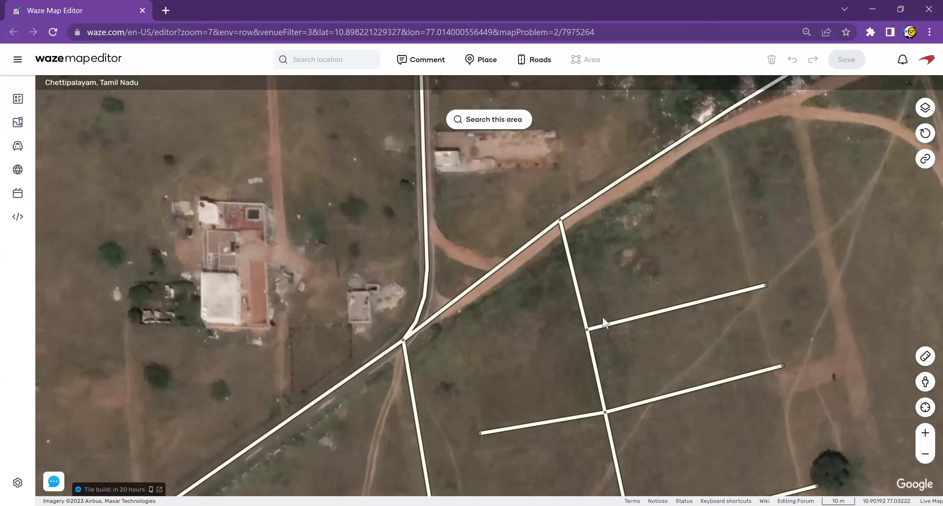
left_click_drag(738, 208, 640, 308)
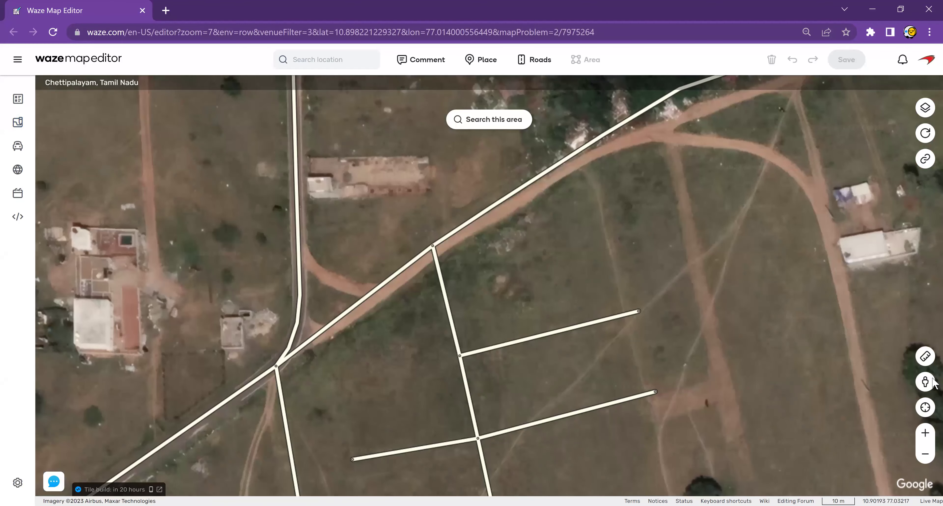
left_click_drag(479, 393, 295, 370)
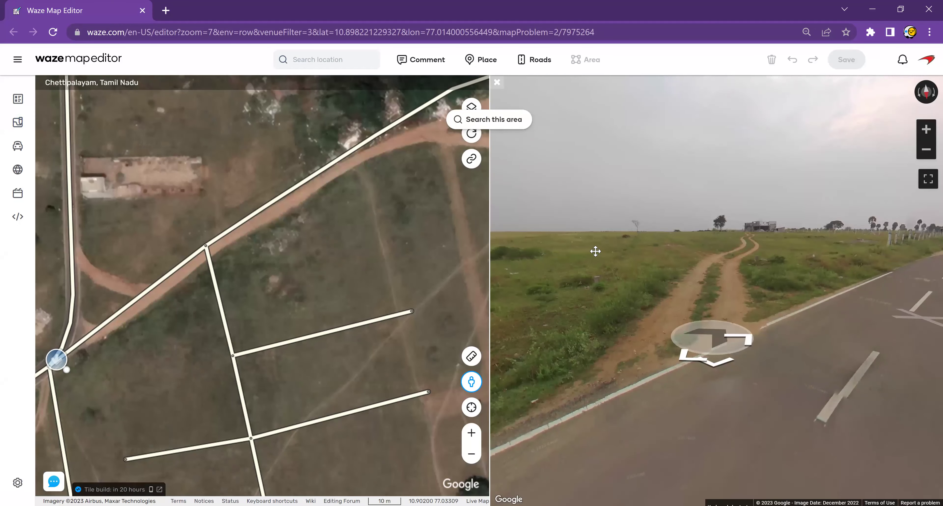
left_click(748, 237)
left_click(495, 84)
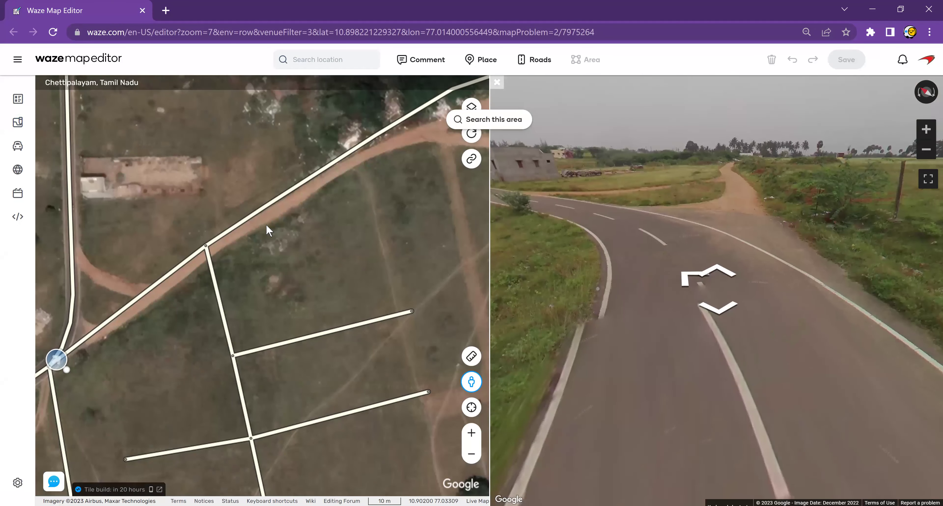
Mark the two segments leaving the south junction to the northeast and to the south as unpaved and save.
left_click(311, 339)
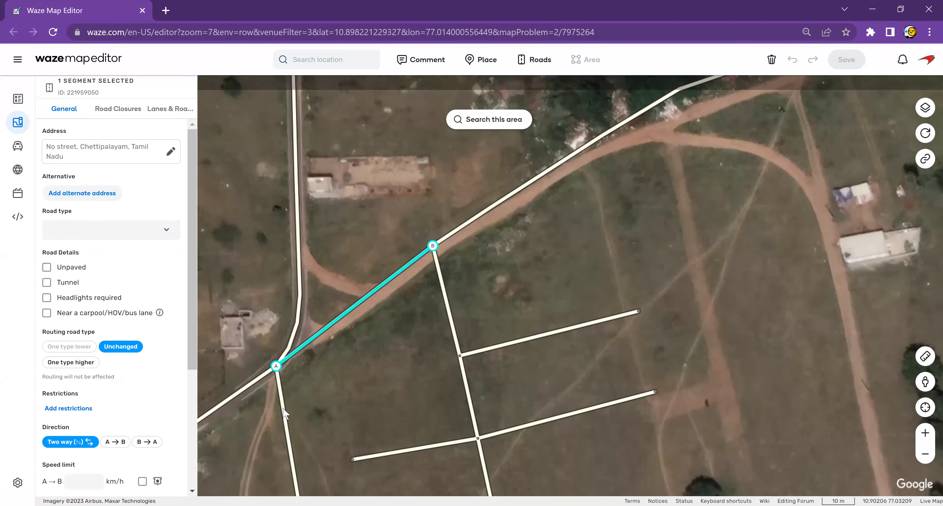
left_click(288, 418, "ctrl")
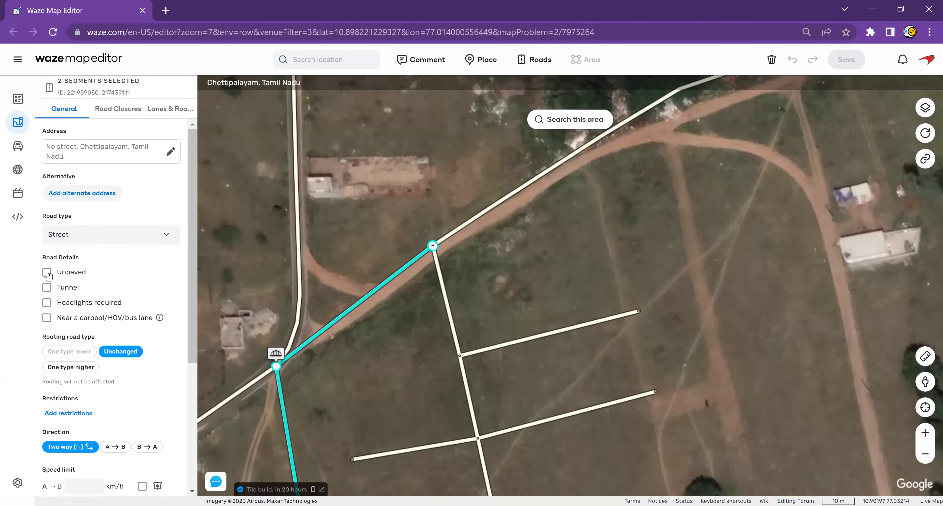
left_click(135, 272)
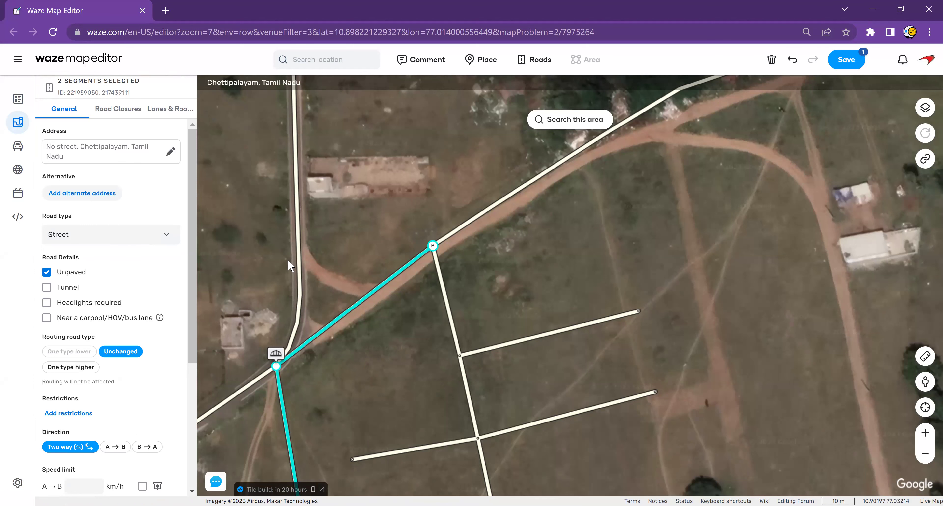
left_click(835, 62)
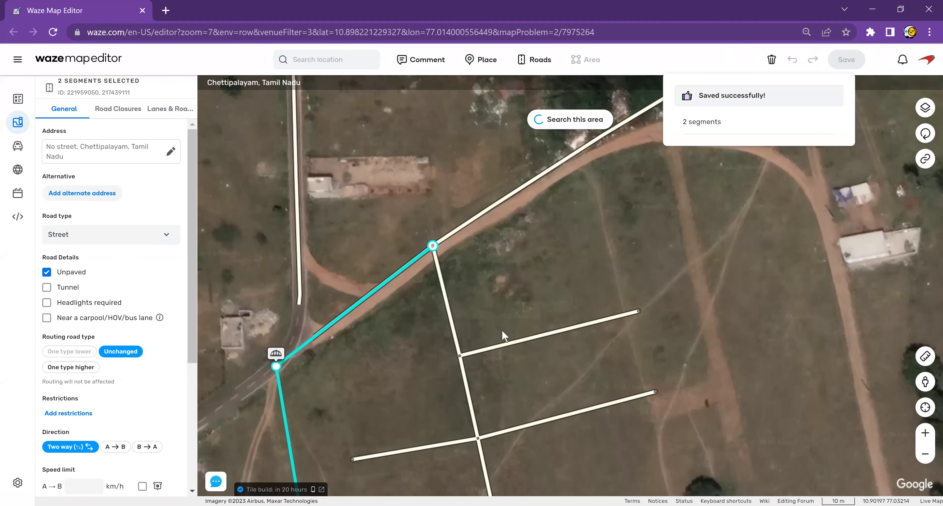
left_click(502, 330)
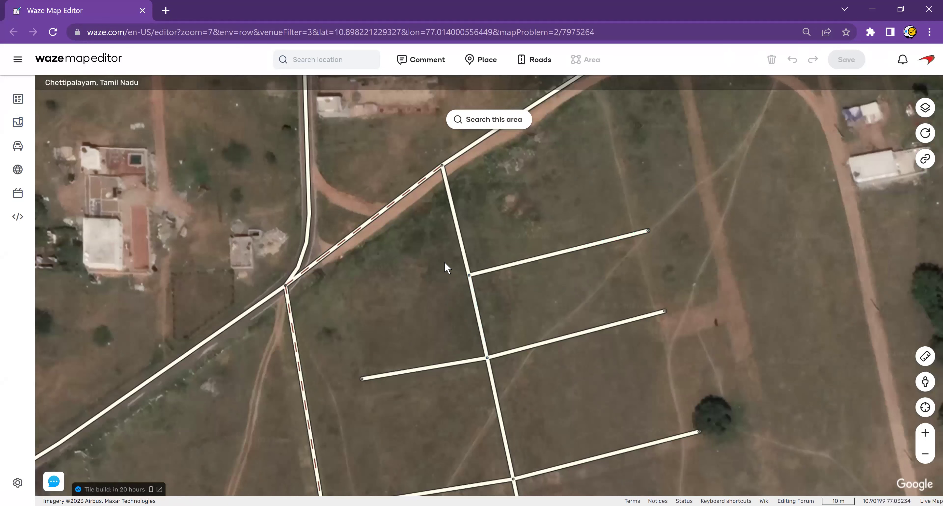
left_click_drag(429, 250, 592, 457)
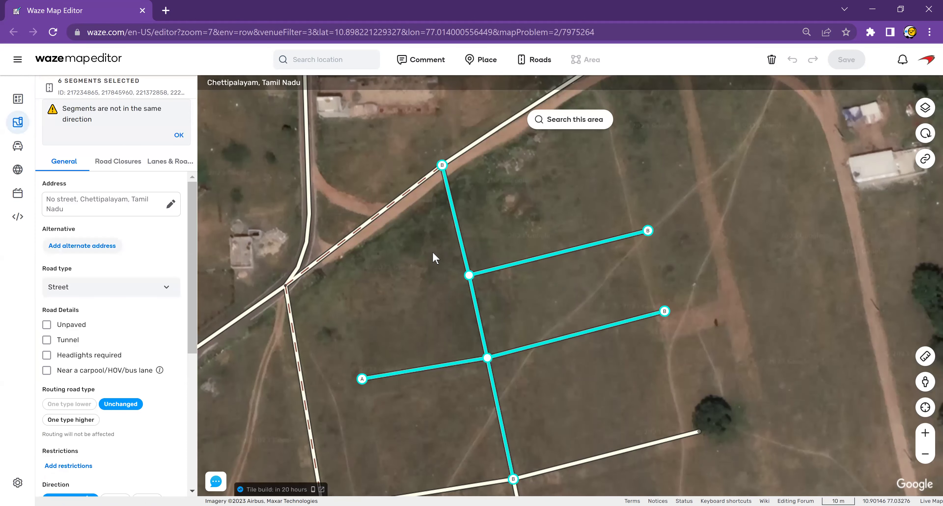
left_click(436, 270)
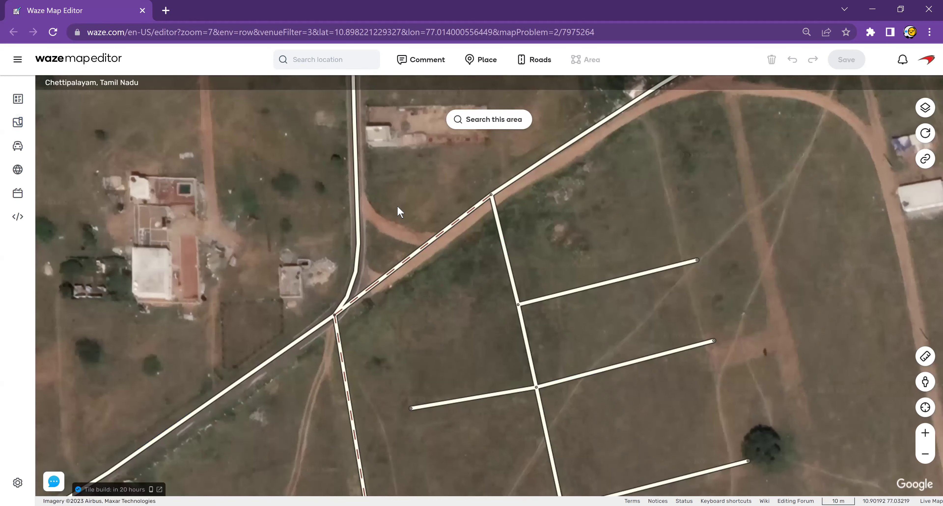
key("Down")
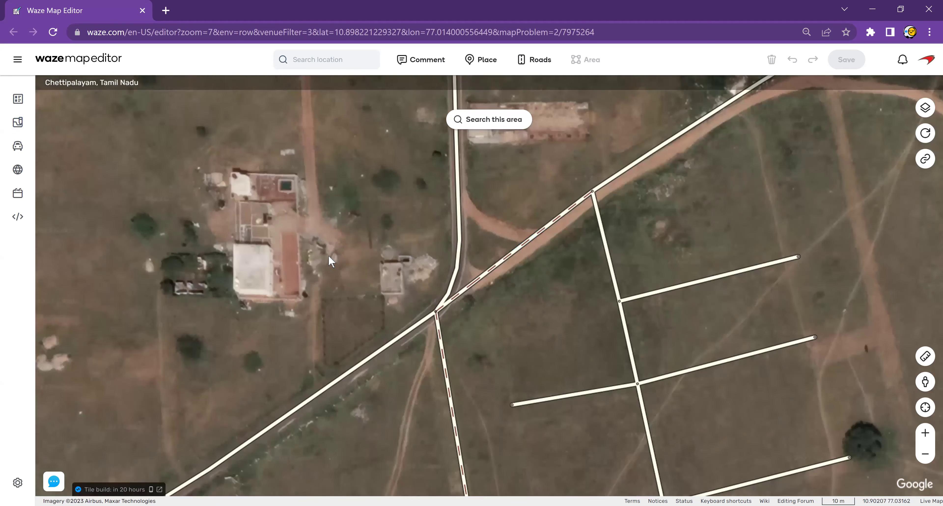
Examine in Street View the dirt side road leading from the new road to the blue-and-white striped building.
left_click_drag(329, 255, 302, 366)
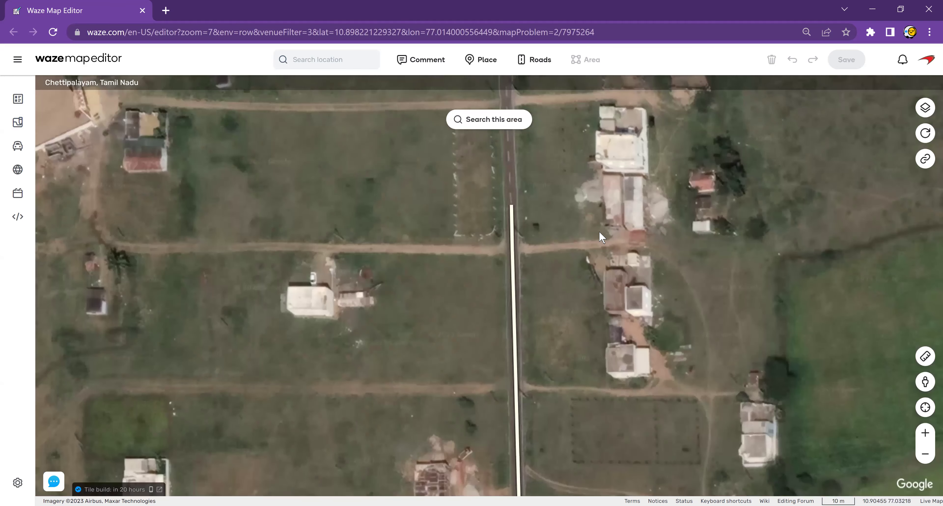
left_click_drag(589, 250, 590, 440)
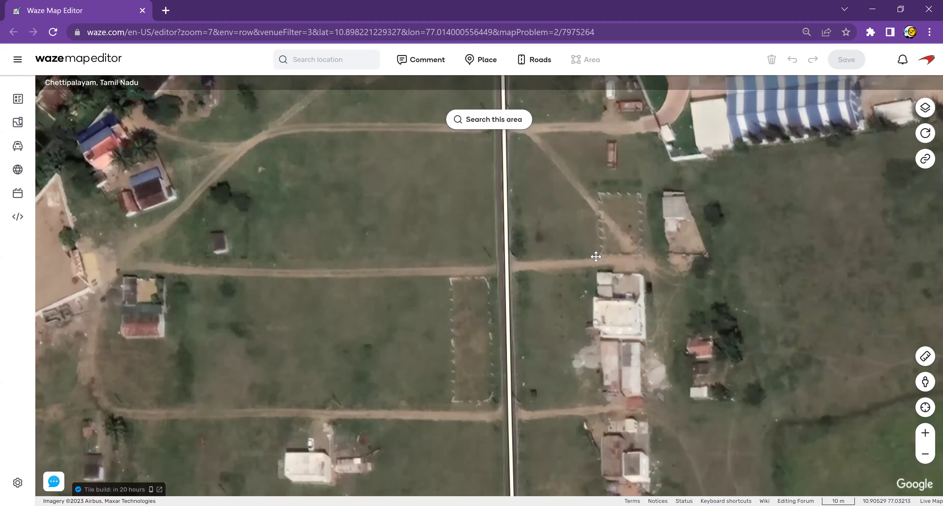
left_click_drag(596, 256, 600, 412)
left_click_drag(737, 429, 675, 311)
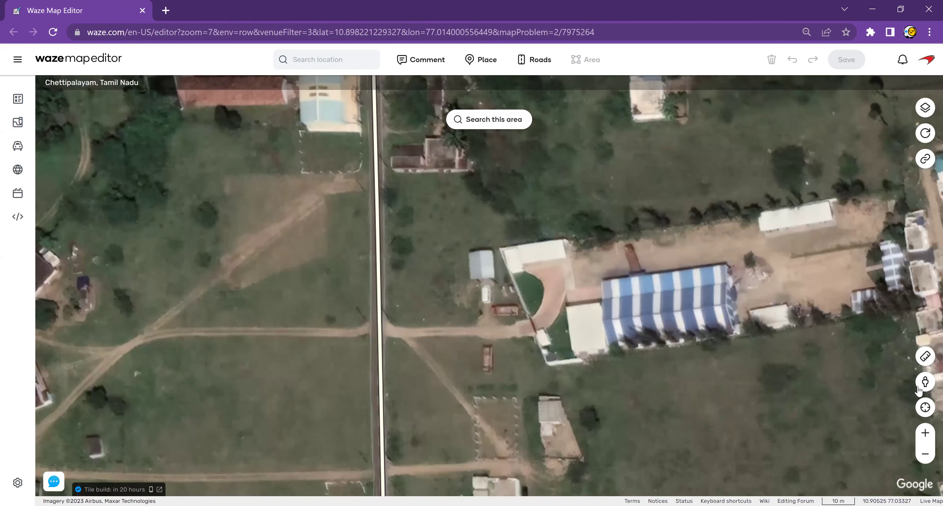
left_click_drag(926, 382, 382, 332)
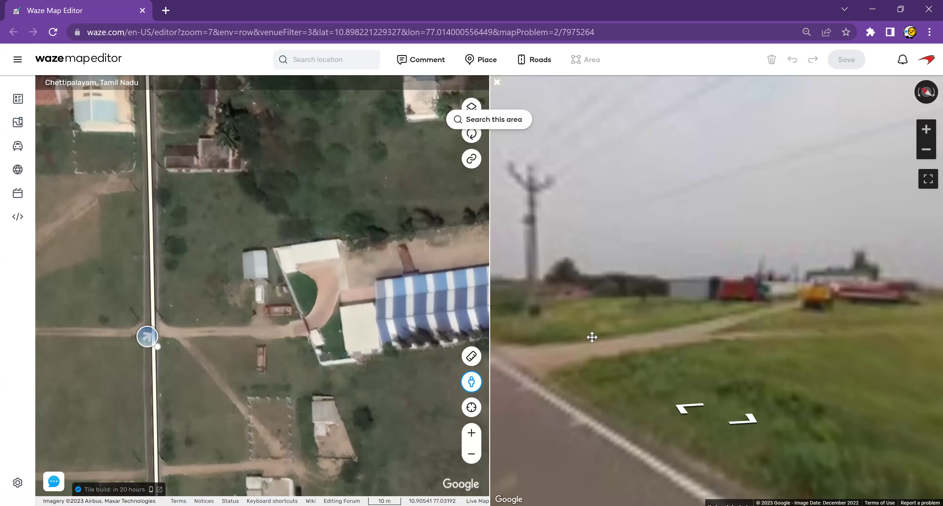
left_click(591, 336)
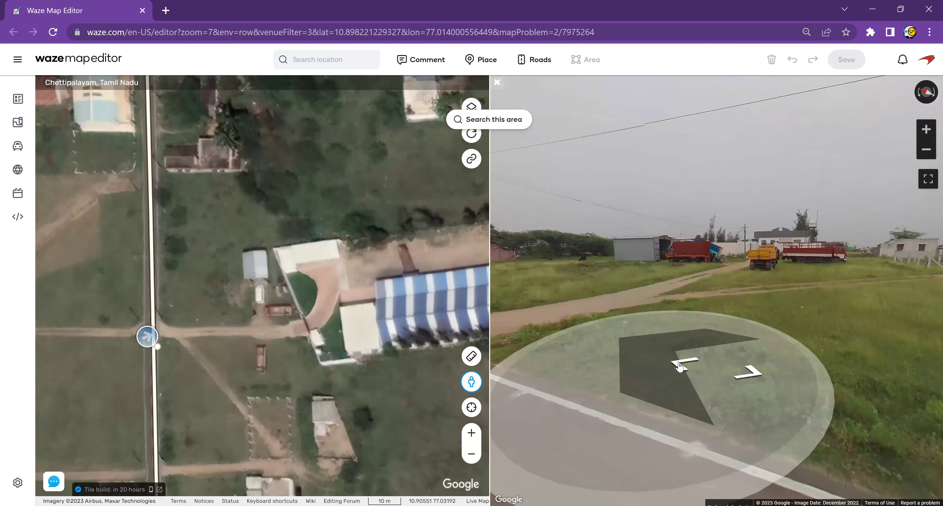
left_click(820, 322)
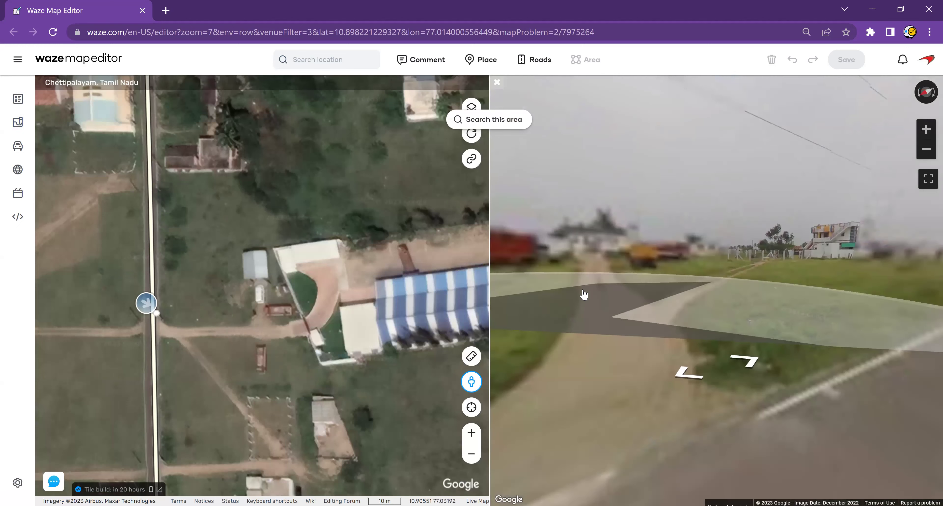
scroll(730, 372, "up", 2)
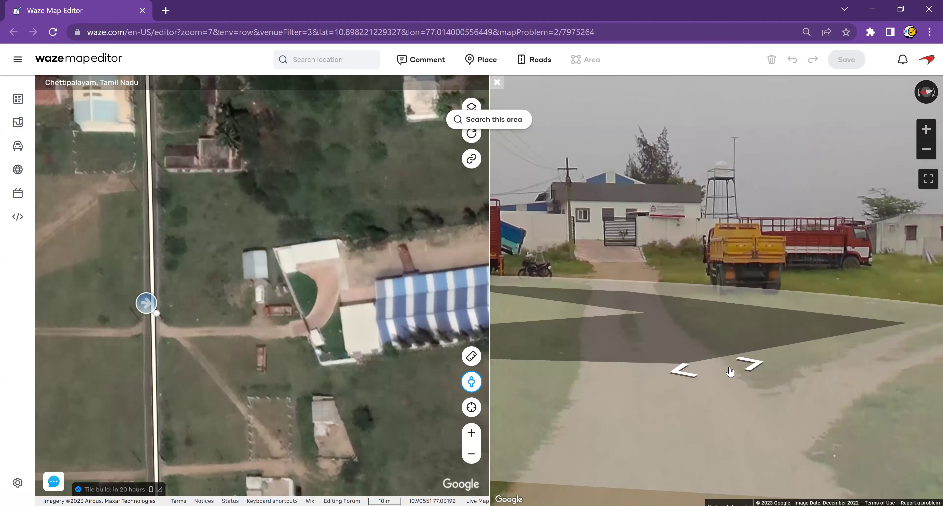
scroll(789, 332, "up", 1)
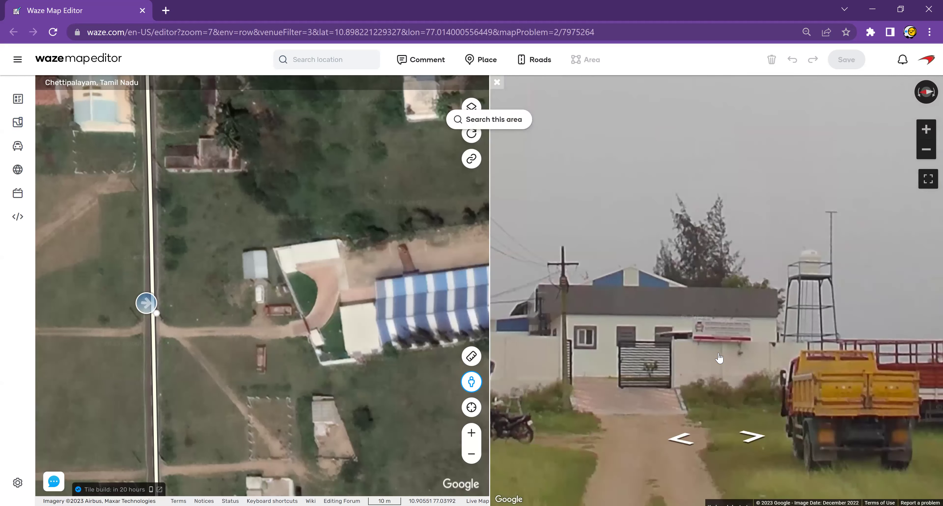
scroll(720, 358, "up", 1)
scroll(720, 358, "down", 4)
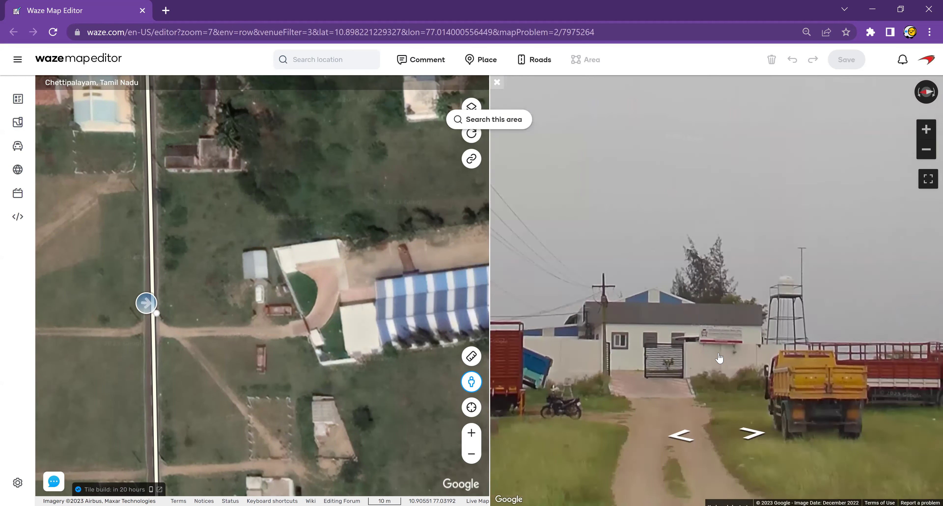
left_click(632, 386)
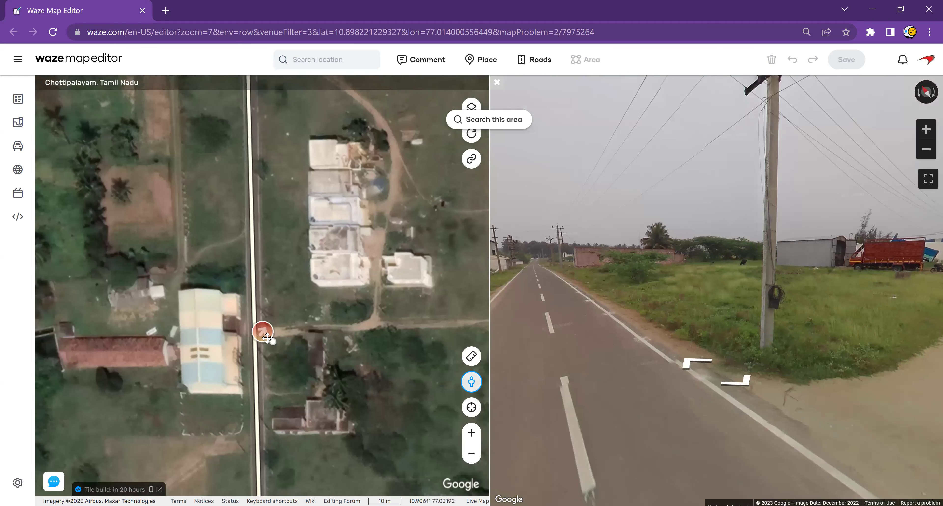
Inspect in Street View the next dirt turnoff to the north, opposite the long-roofed building.
left_click_drag(262, 336, 264, 313)
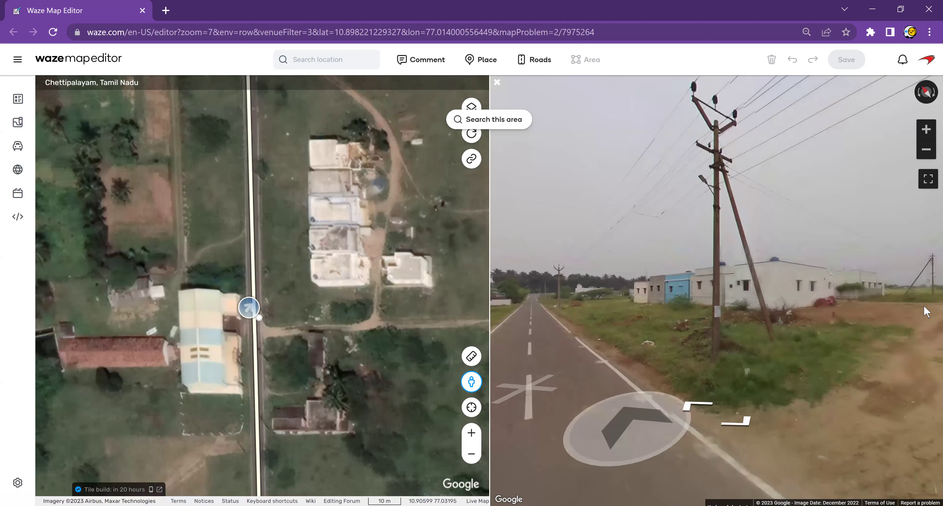
mouse_move(927, 311)
left_mouse_down()
mouse_move(766, 304)
mouse_move(789, 253)
left_mouse_up()
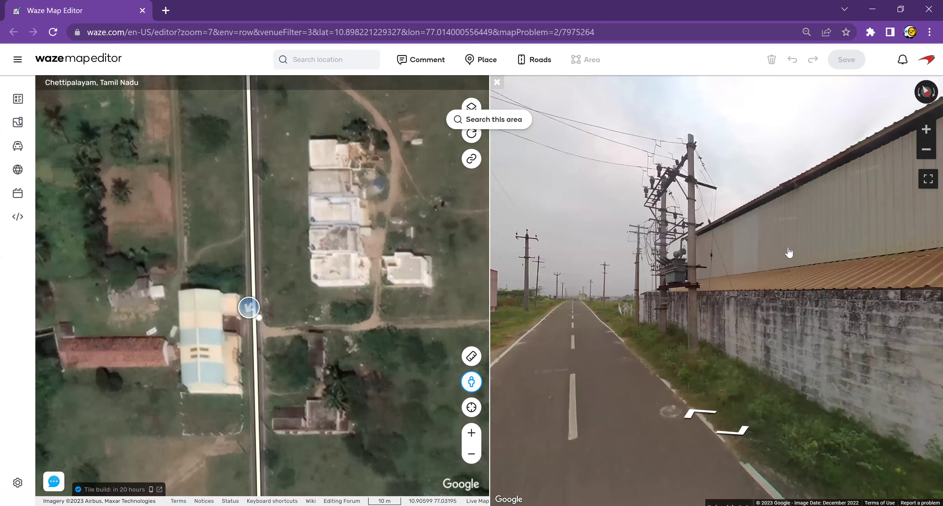
left_click(635, 302)
left_click(622, 307)
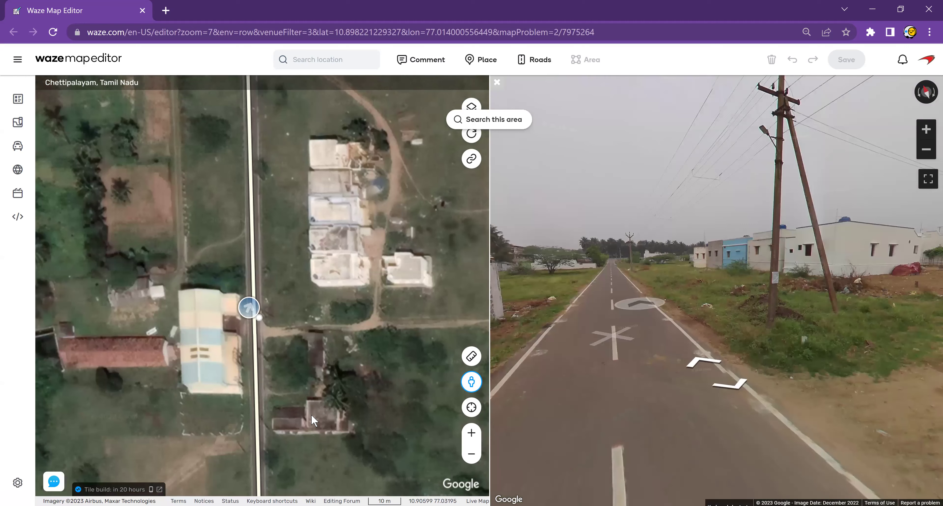
Close Street View and examine the new road's mouth at SH-163 and the driveways and compounds north of the highway.
key("Up")
key("Up")
key("Up")
key("Up")
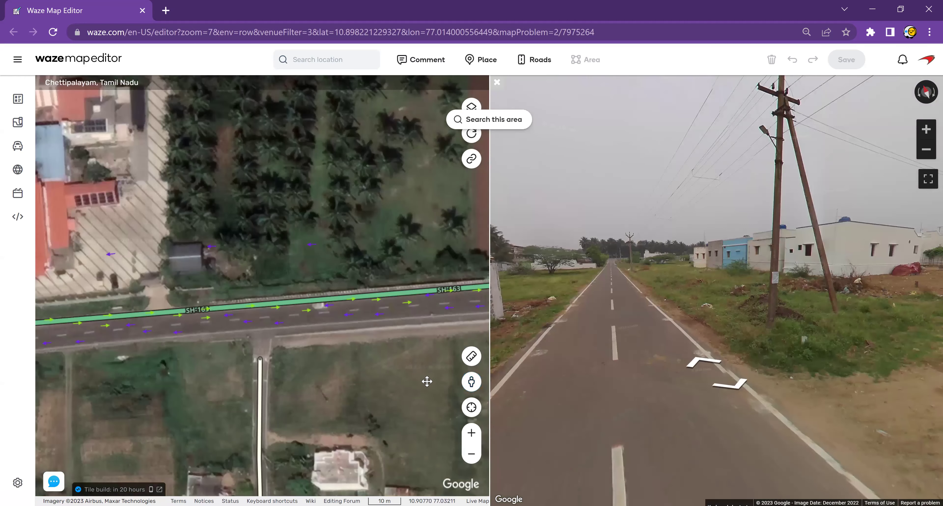
key("Left")
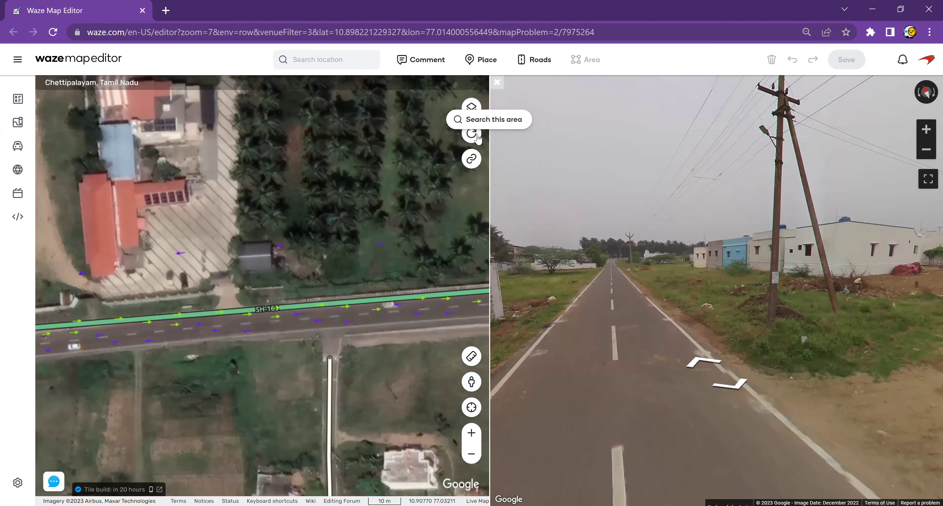
key("Escape")
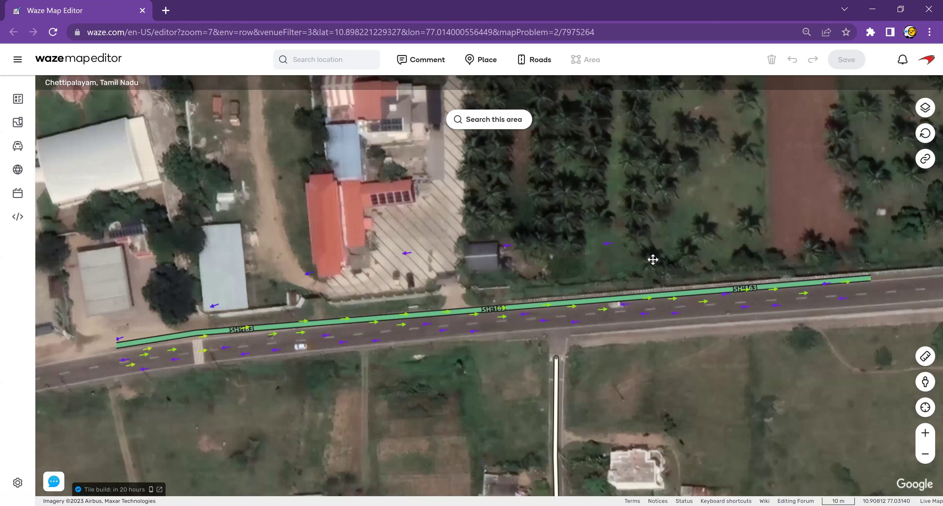
key("Up")
key("Up")
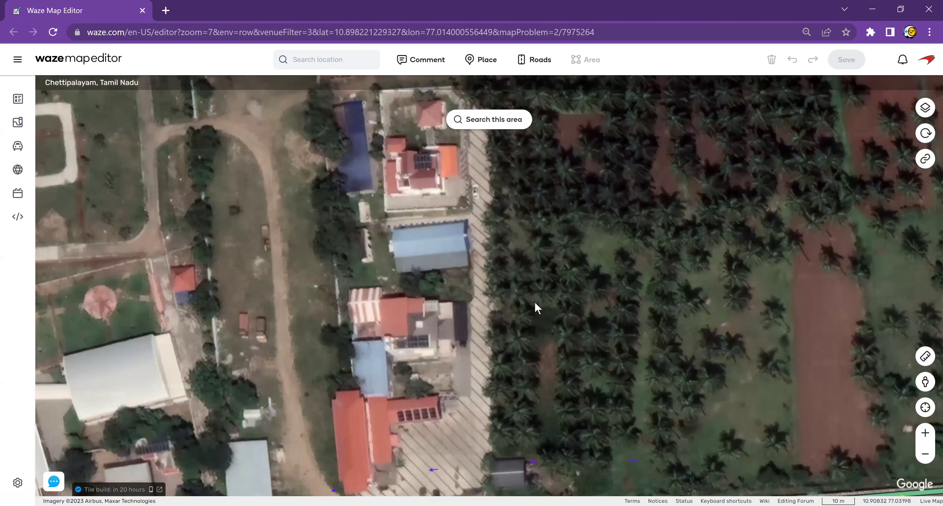
key("Down")
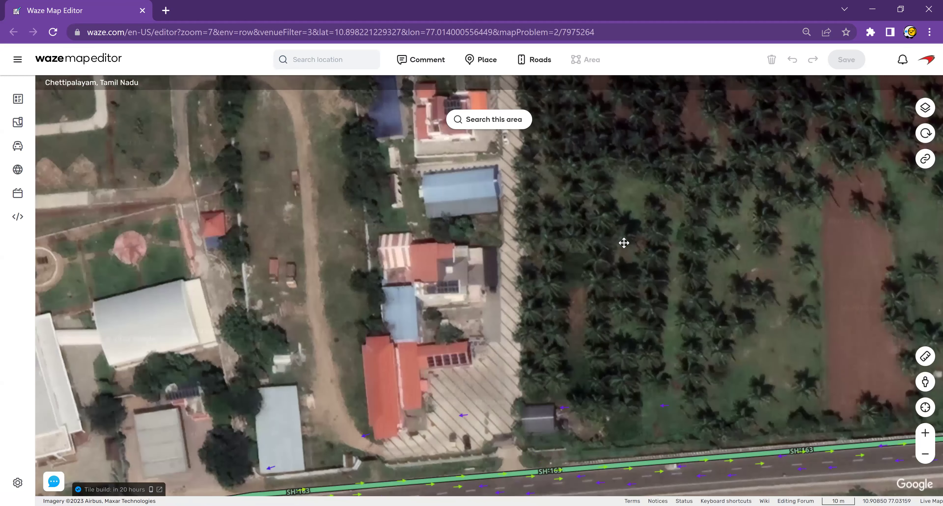
Examine SH-163 eastward past the coconut grove to the Indian Railways crossing and the side streets beyond it.
key("Right")
key("Right")
key("Right")
key("Right")
key("Right")
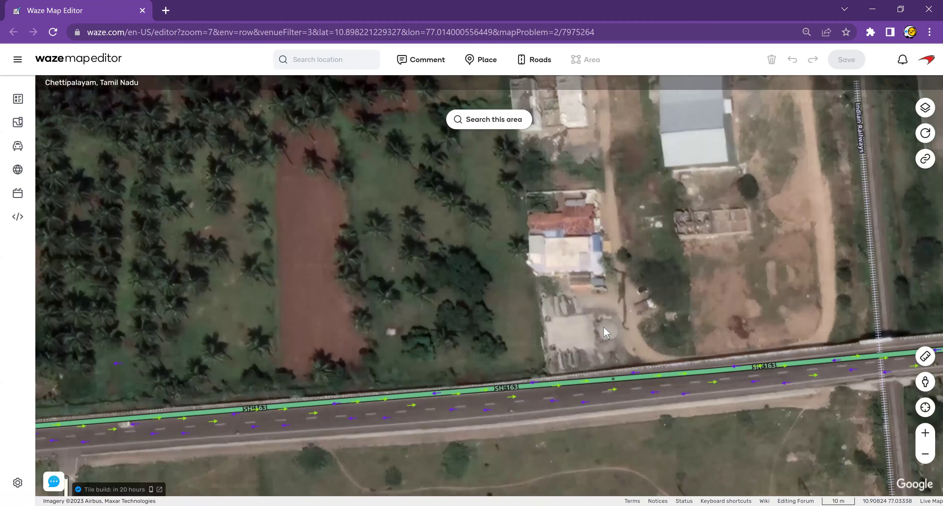
key("Right")
key("Down")
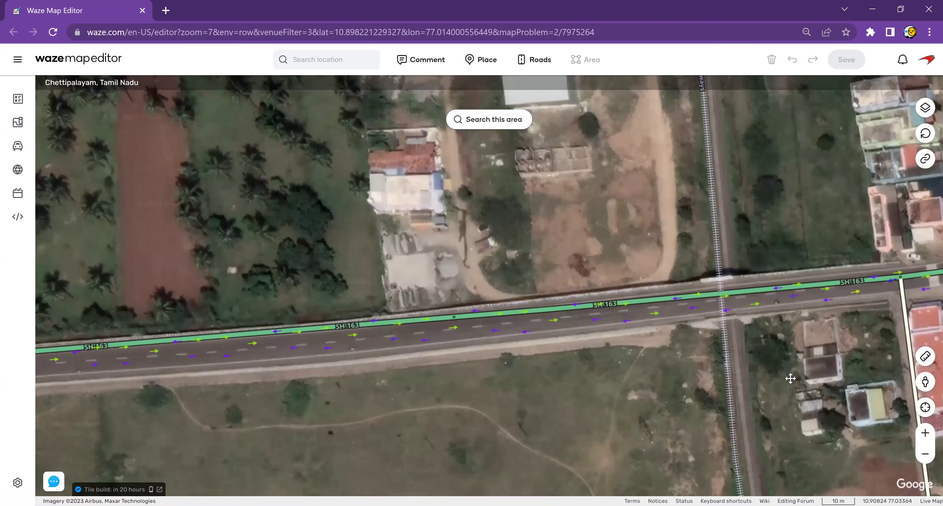
key("Right")
key("Right")
key("Down")
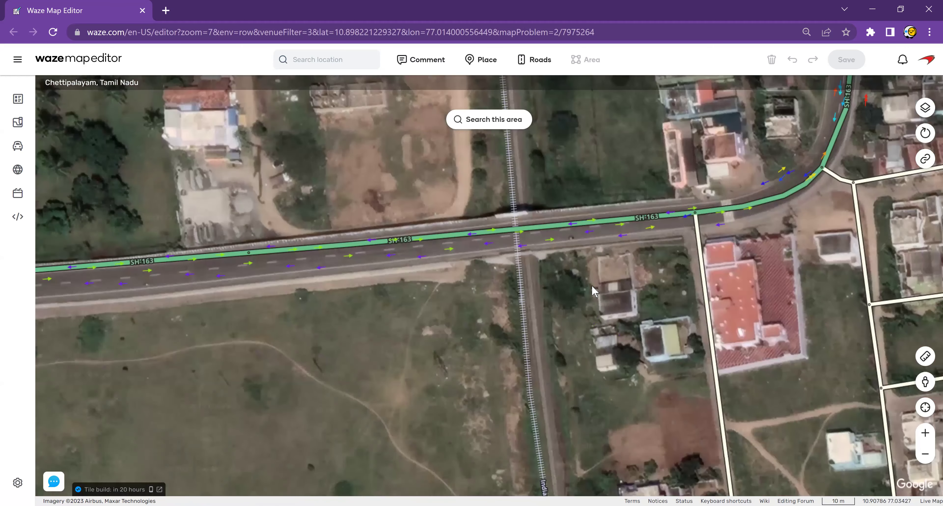
Copy the permalink of the Indian Railways segment crossing SH-163 and clear the selection.
left_click(524, 302)
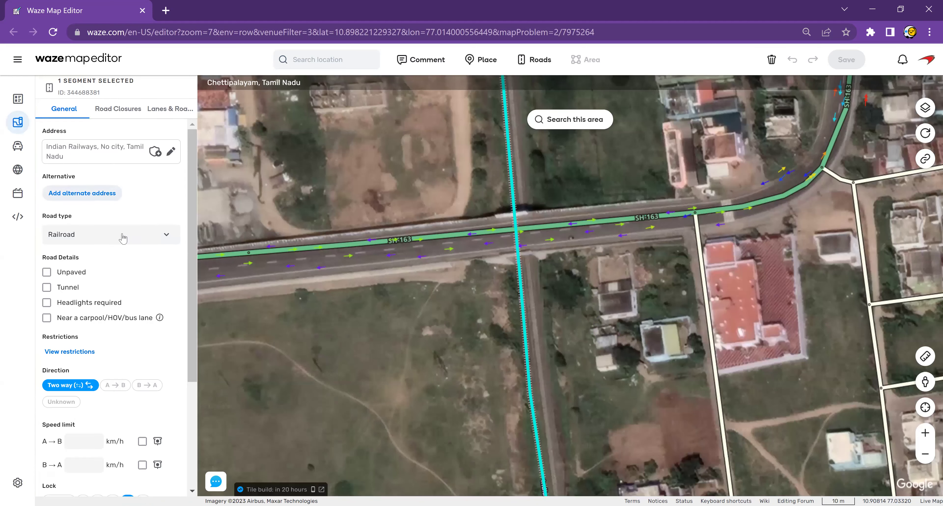
scroll(136, 429, "down", 2)
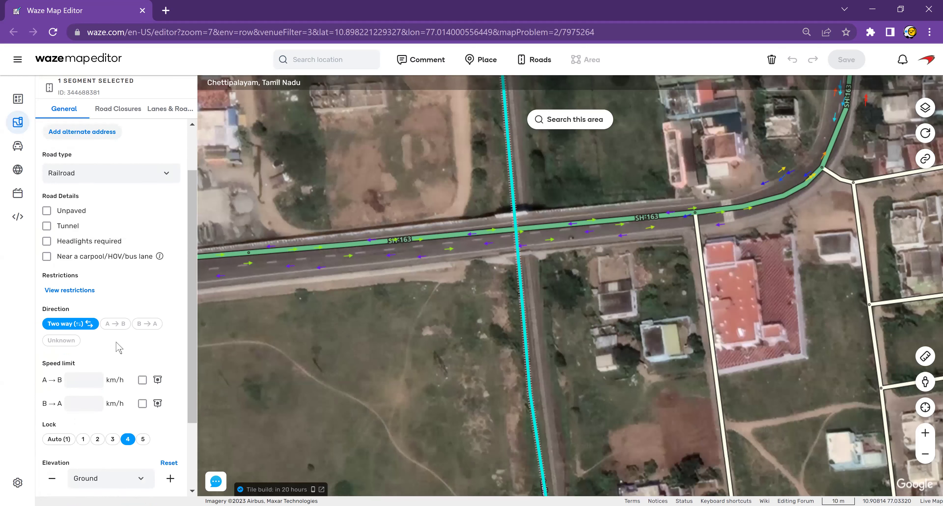
left_click(925, 158)
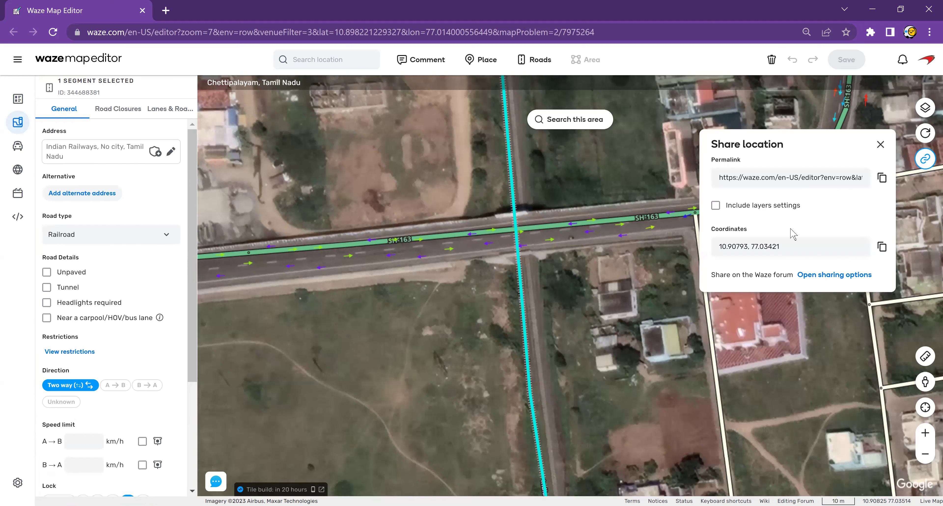
left_click(883, 180)
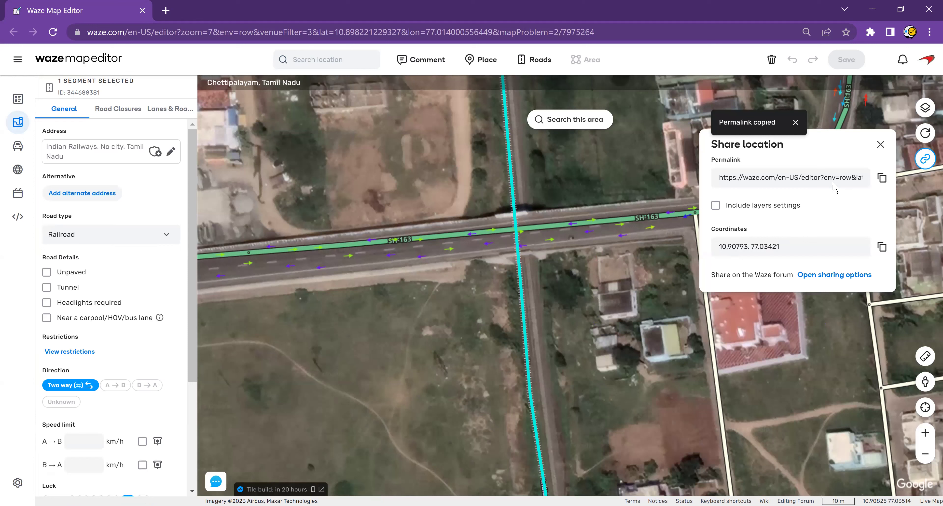
left_click(880, 144)
left_click(582, 368)
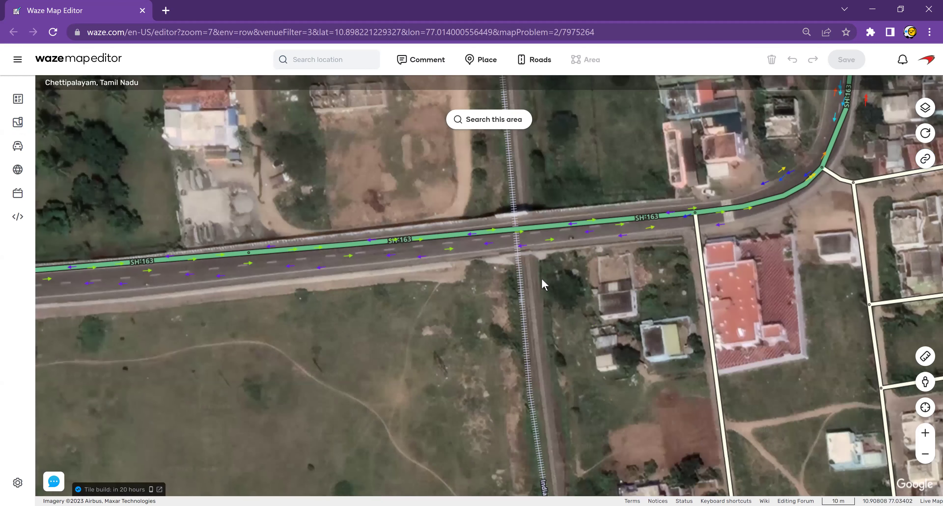
Compare the lock and elevation settings of the railroad segment and the SH-163 segment crossing it.
left_click(517, 254)
scroll(139, 366, "down", 3)
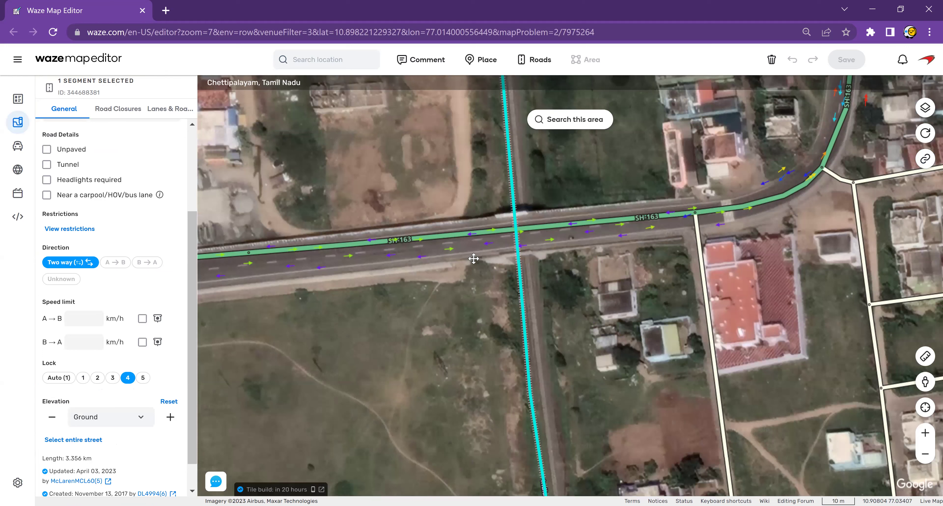
left_click(472, 233)
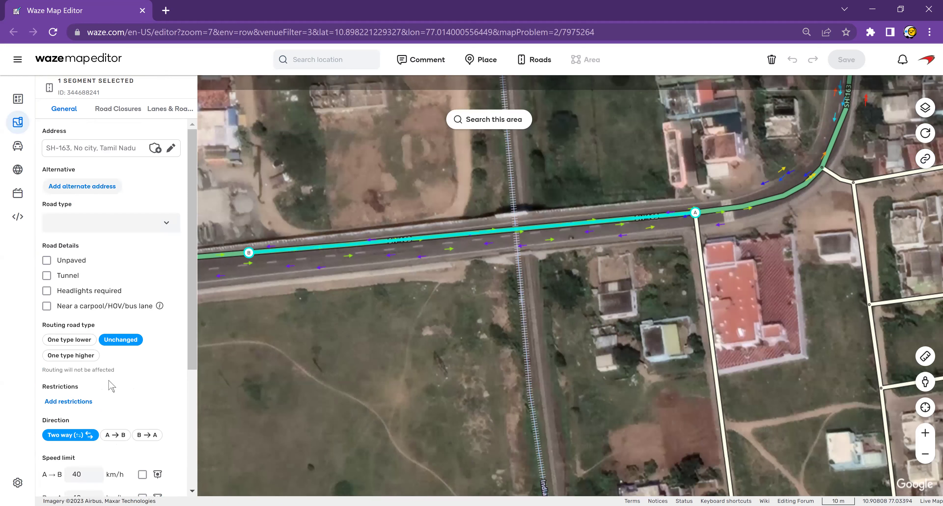
scroll(106, 384, "down", 5)
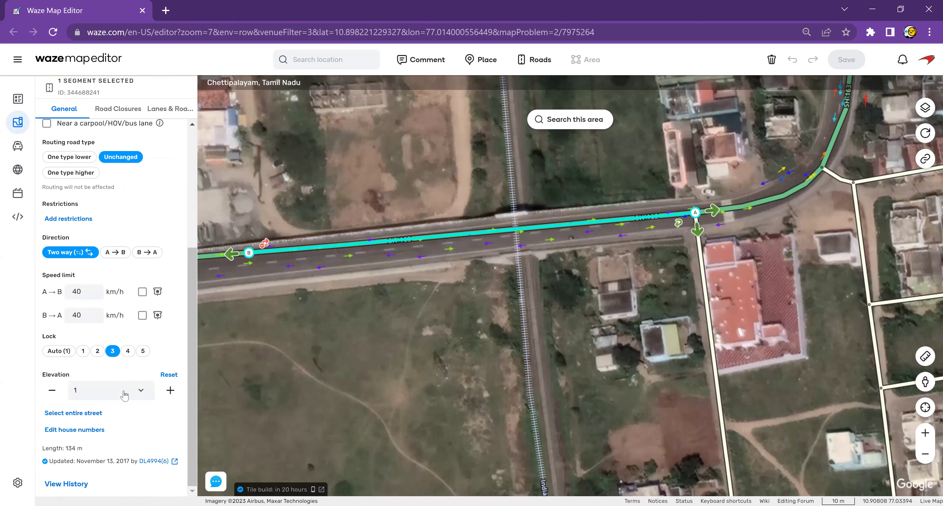
scroll(124, 396, "up", 5)
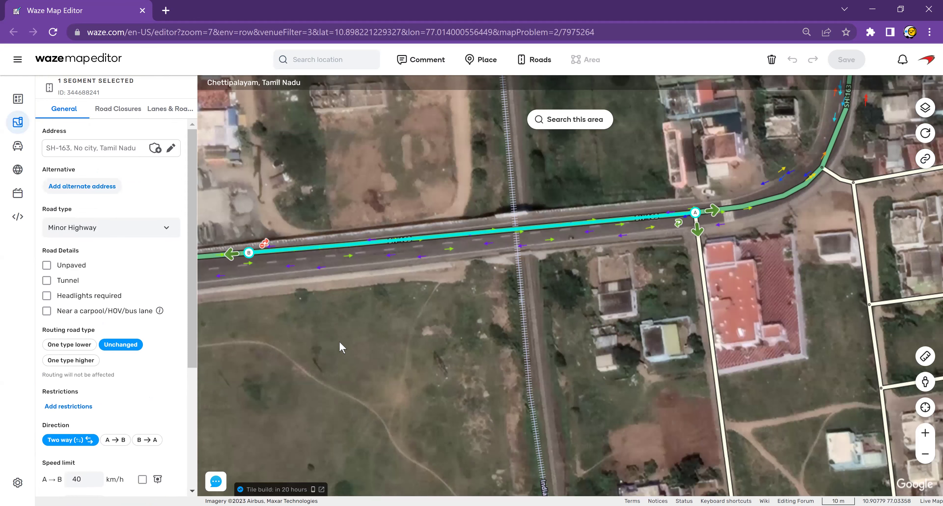
Inspect in Street View the roadside compounds north of SH-163 around the zebra crossing, west of the disconnected side road.
left_click_drag(218, 342, 317, 356)
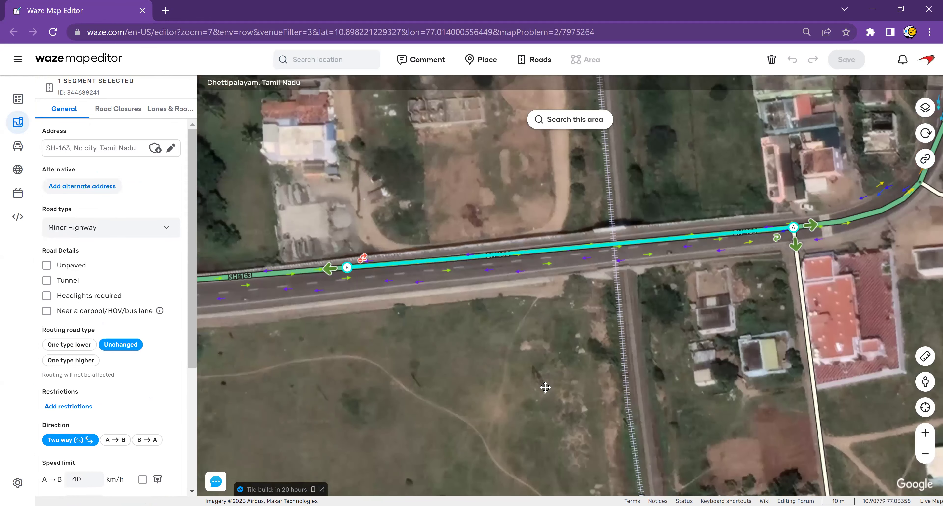
key("Left")
key("Right")
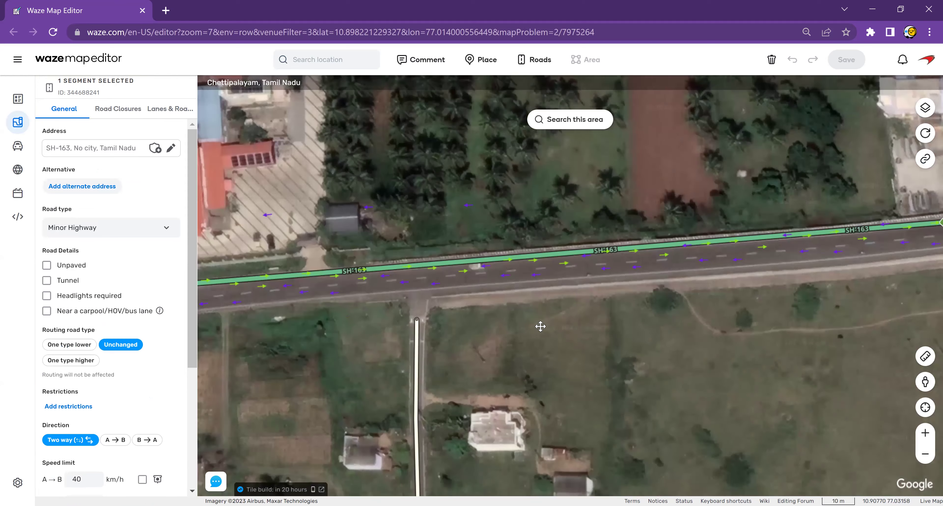
left_click(454, 283)
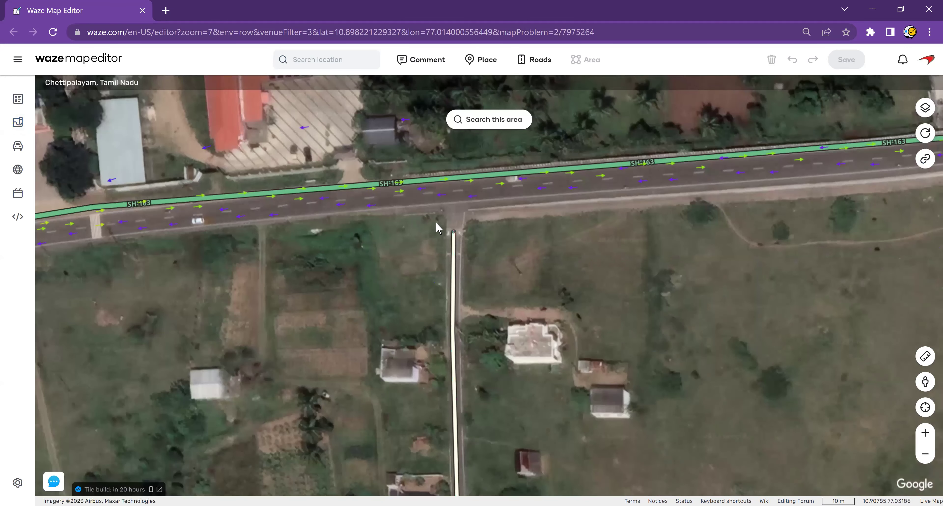
left_click_drag(279, 221, 379, 356)
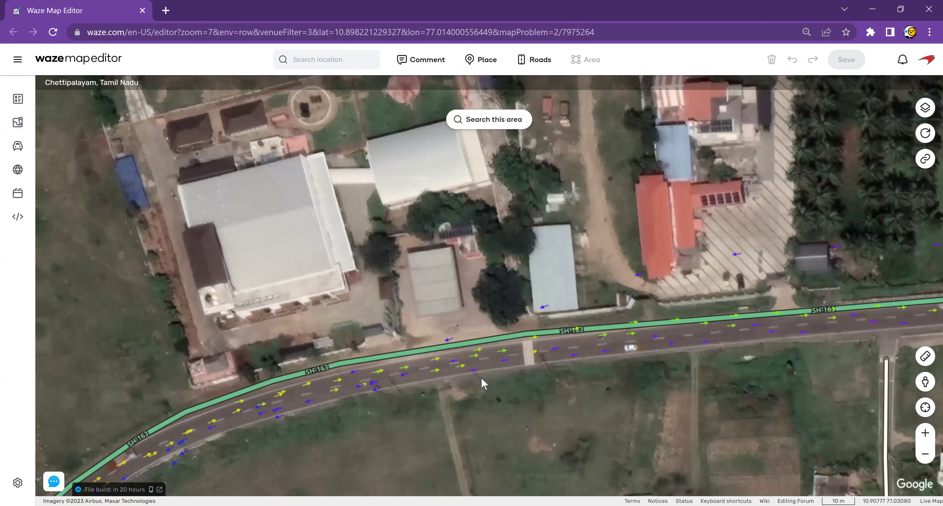
left_click(925, 382)
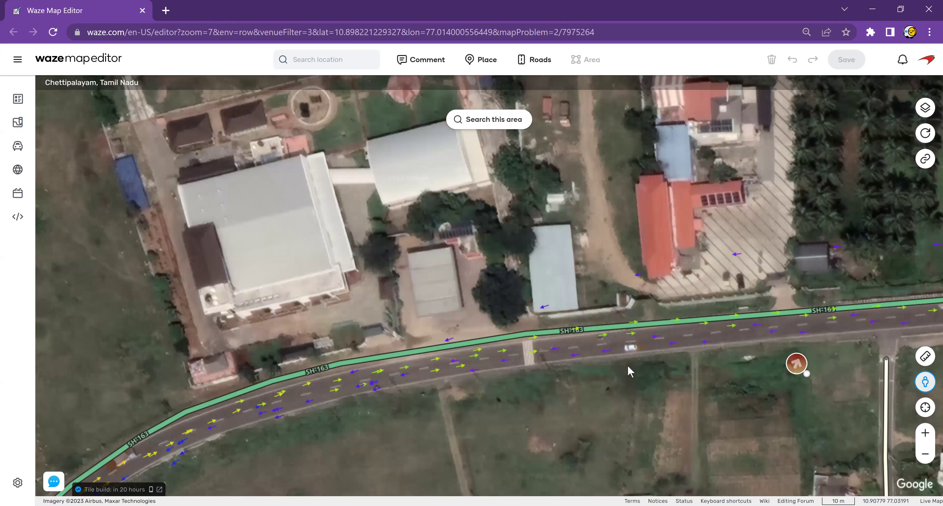
left_click(543, 348)
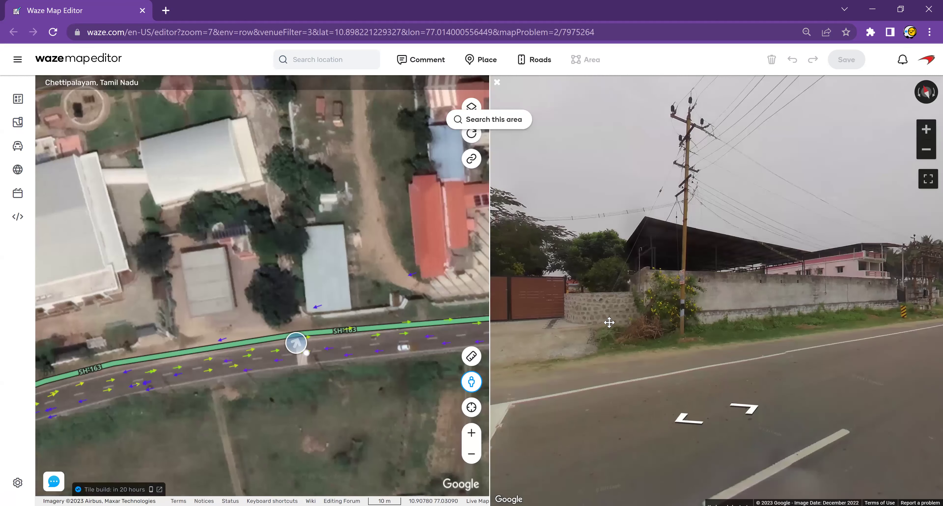
left_click(680, 389)
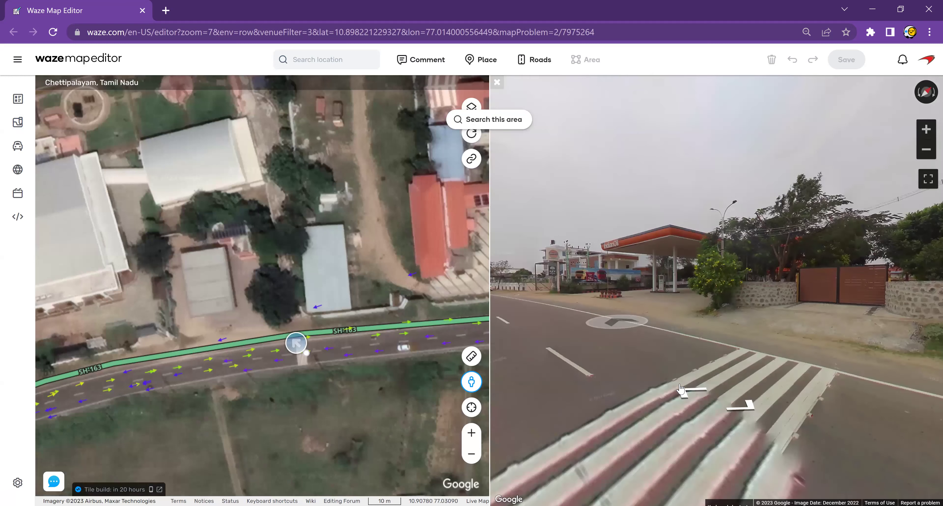
left_click(691, 397)
left_click(690, 398)
mouse_move(680, 339)
left_mouse_down()
mouse_move(640, 334)
mouse_move(800, 335)
left_mouse_up()
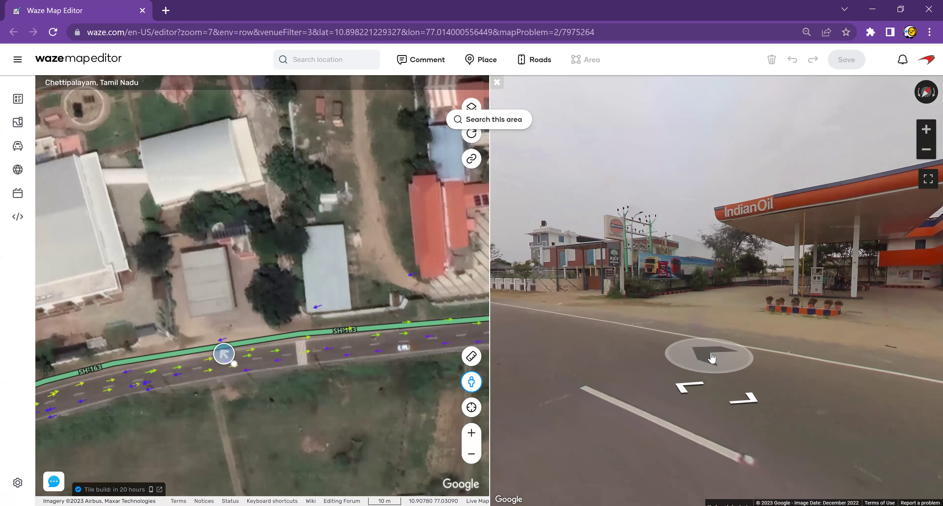
left_click(497, 83)
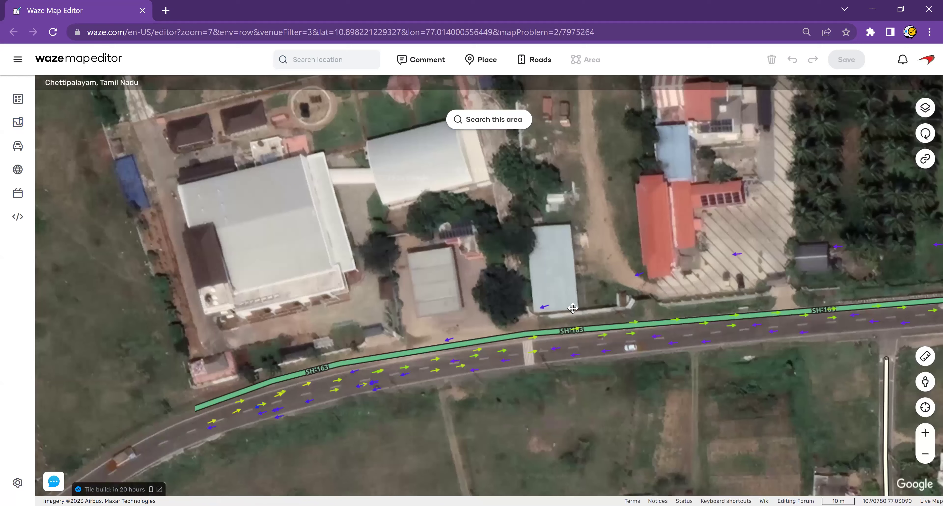
Draw a four-sided Gas Station area around the grey-roofed building and its forecourt north of SH-163, beside the zebra crossing.
left_click(926, 433)
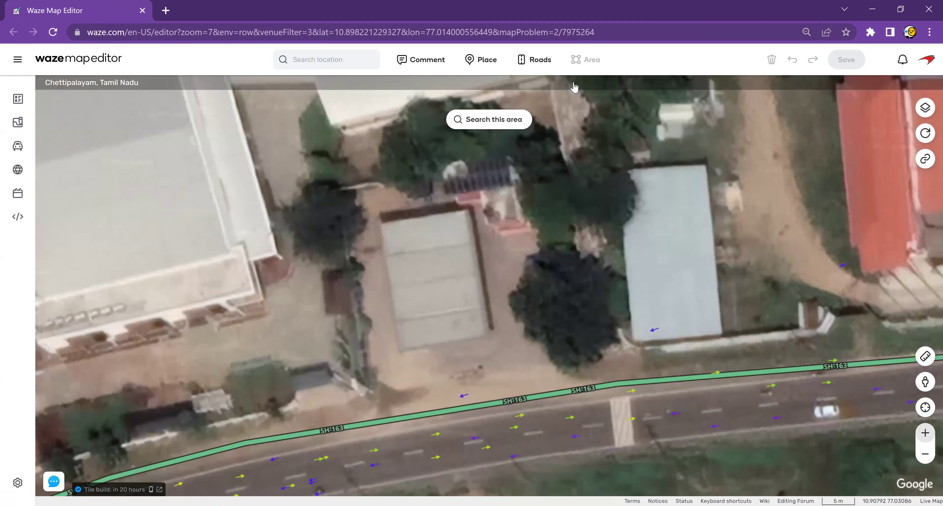
mouse_move(481, 62)
mouse_move(588, 82)
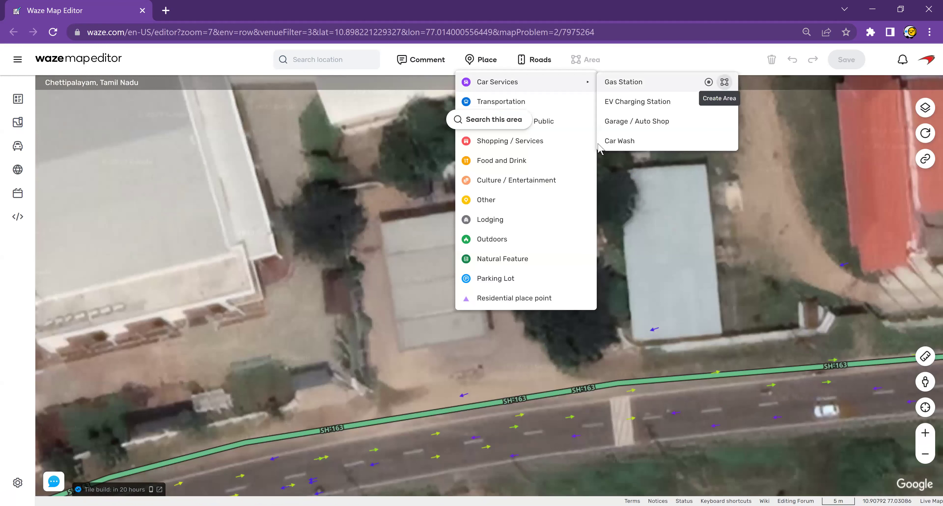
left_click(722, 82)
left_click(367, 405)
left_click(334, 189)
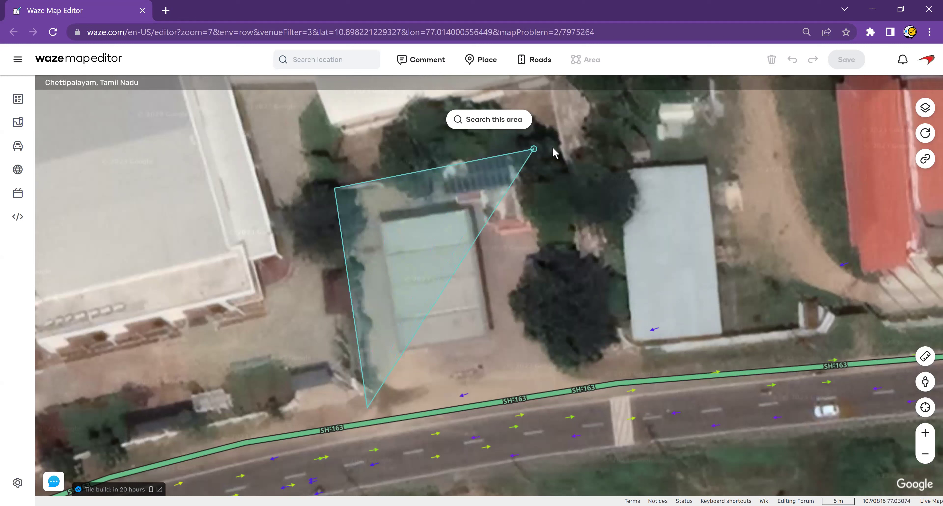
left_click(558, 145)
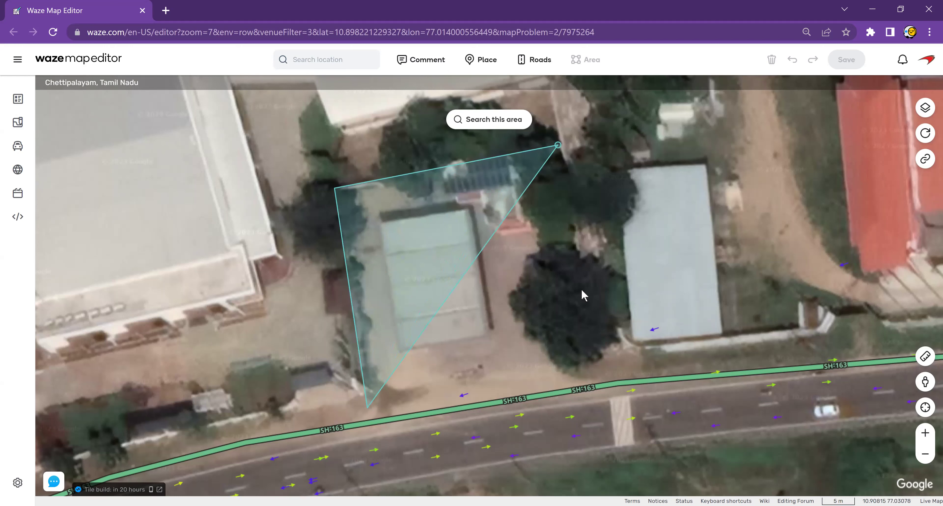
double_click(593, 375)
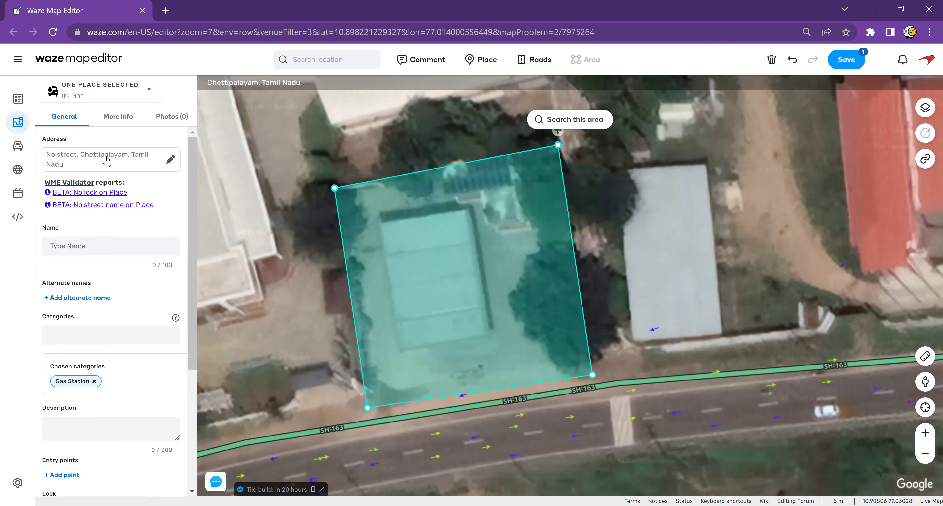
Open the gas station's address for editing and choose Chettipalayam as its city.
left_click(113, 166)
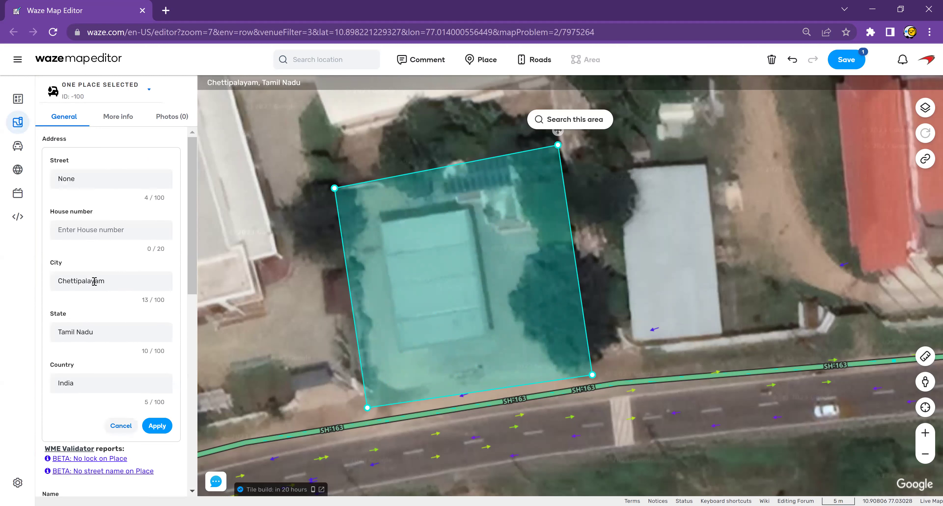
left_click(121, 287)
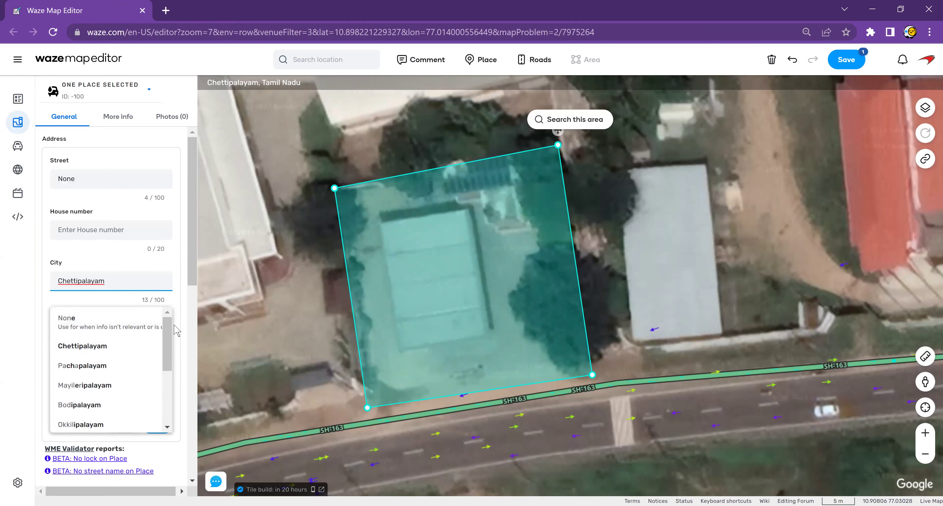
left_click(100, 322)
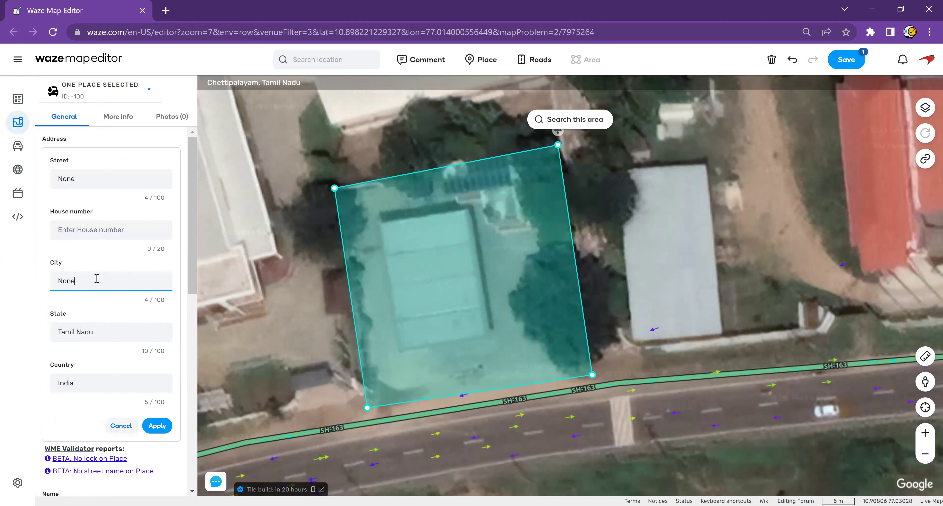
double_click(56, 278)
left_click(94, 280)
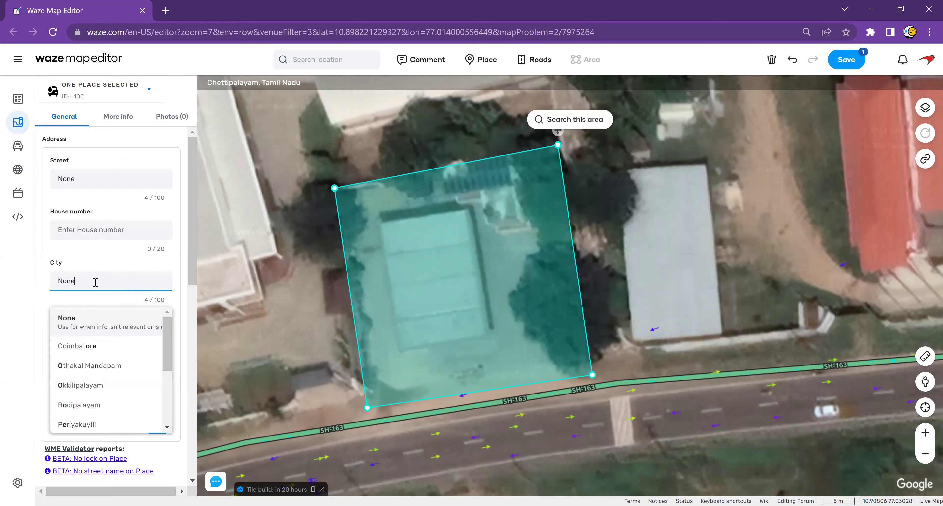
scroll(133, 391, "down", 5)
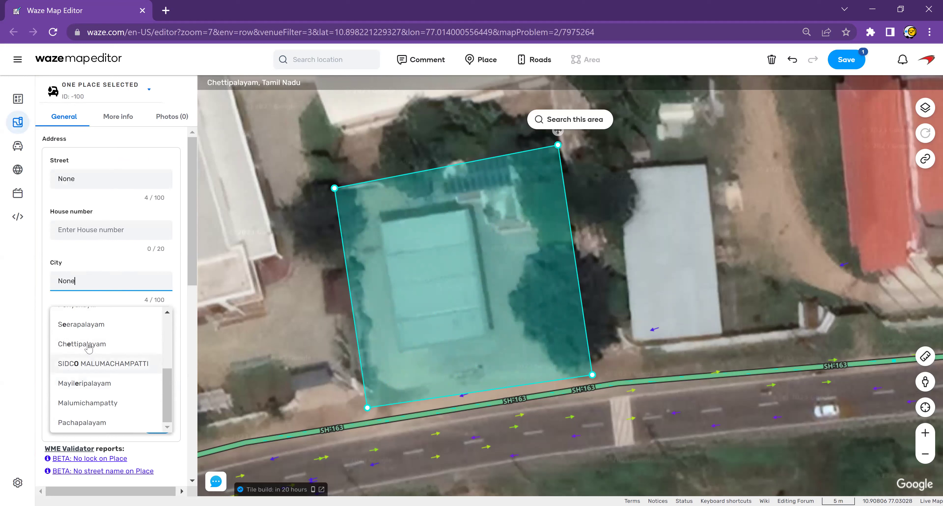
left_click(132, 392)
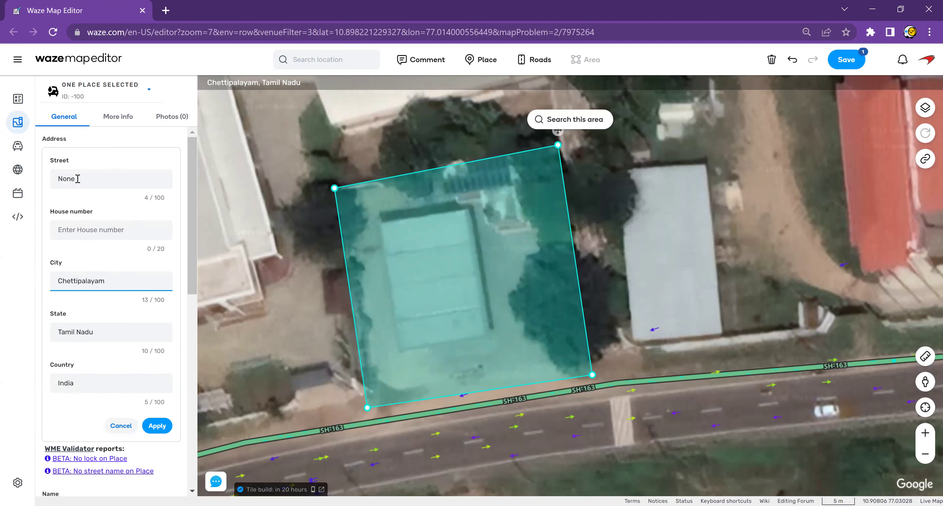
Enter SH-163 as the street in the gas station's address.
left_click_drag(78, 179, 30, 181)
type("S")
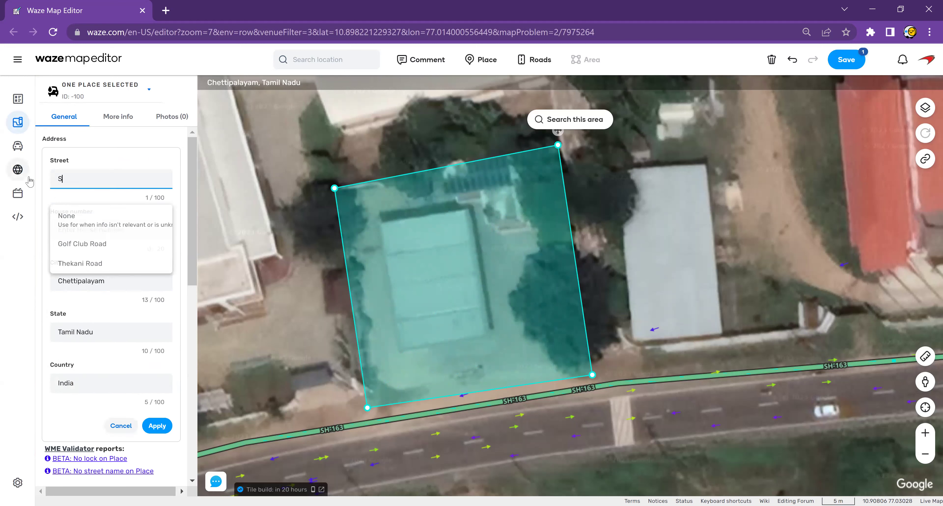
type("H-163")
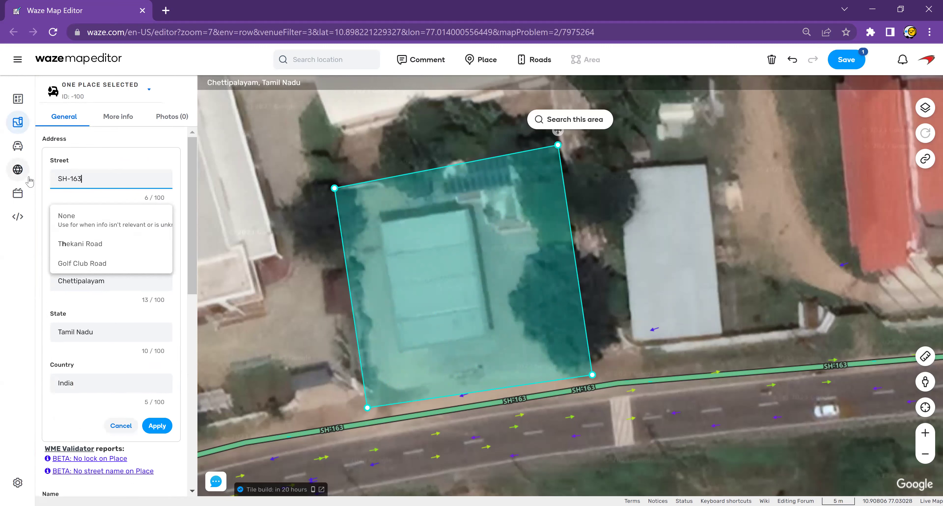
left_click(178, 307)
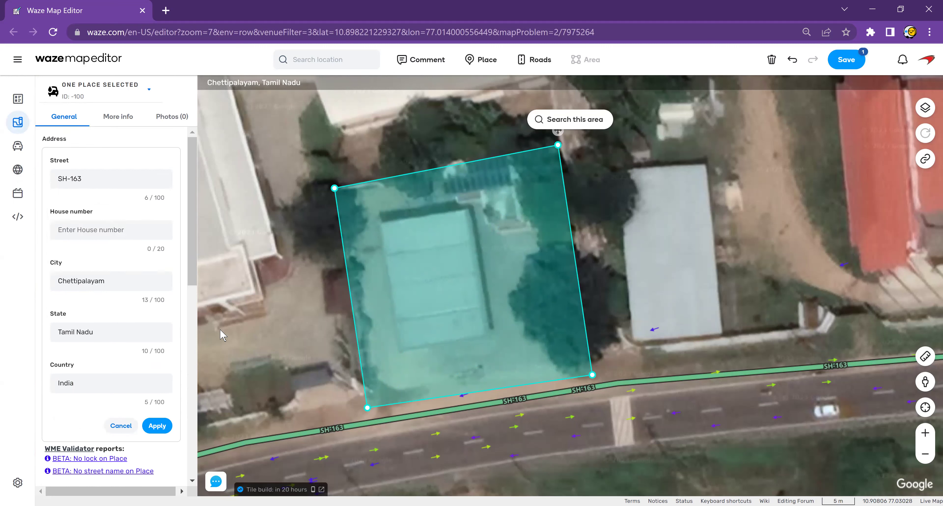
Apply the gas station's address and name the place Indian Oil.
left_click(156, 427)
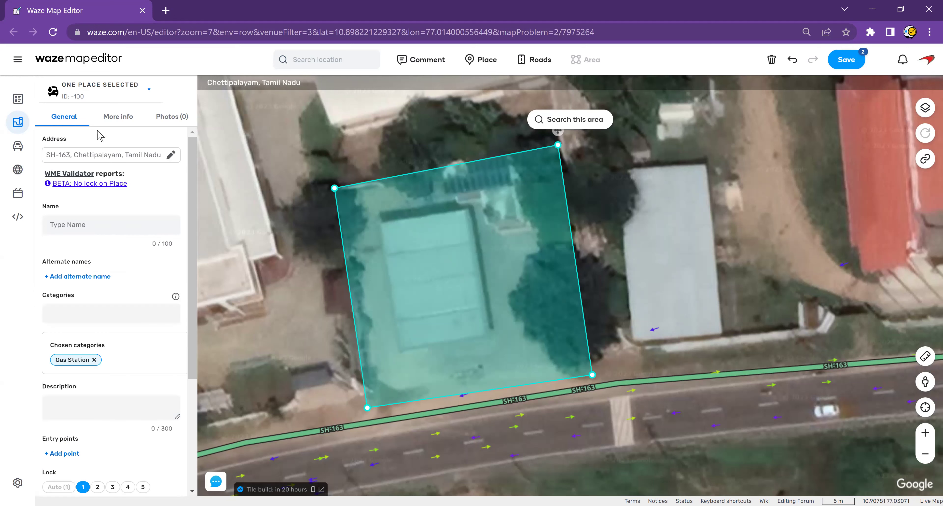
left_click(69, 227)
type("Indian Oil")
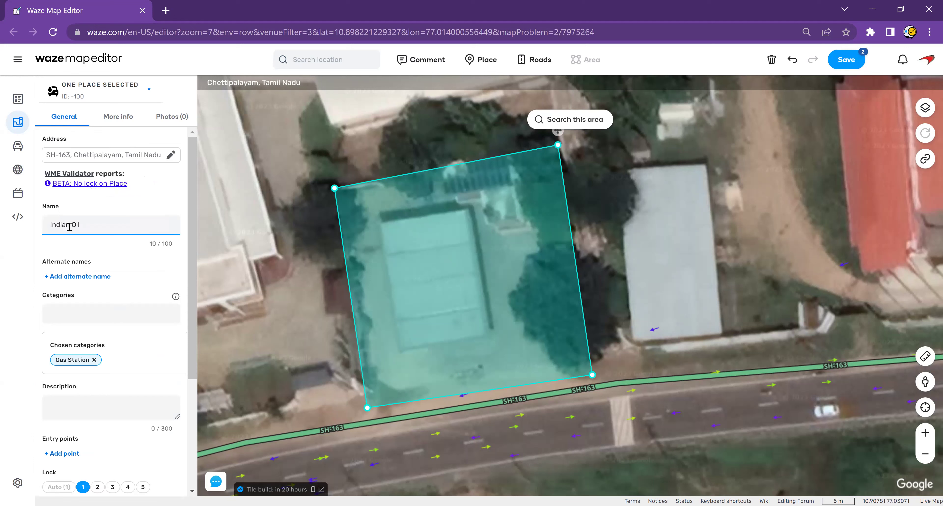
Add IOC as an alternate name for the Indian Oil place.
left_click(76, 280)
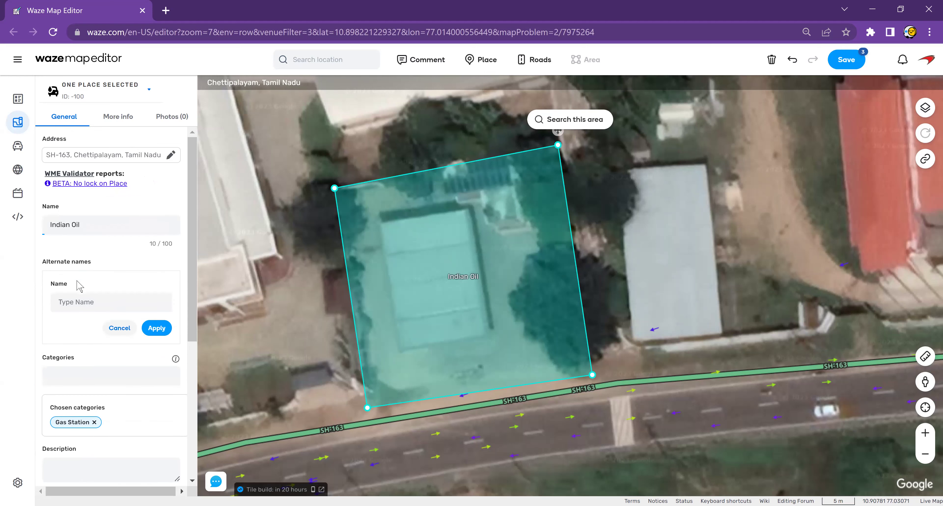
left_click(87, 301)
left_click(126, 329)
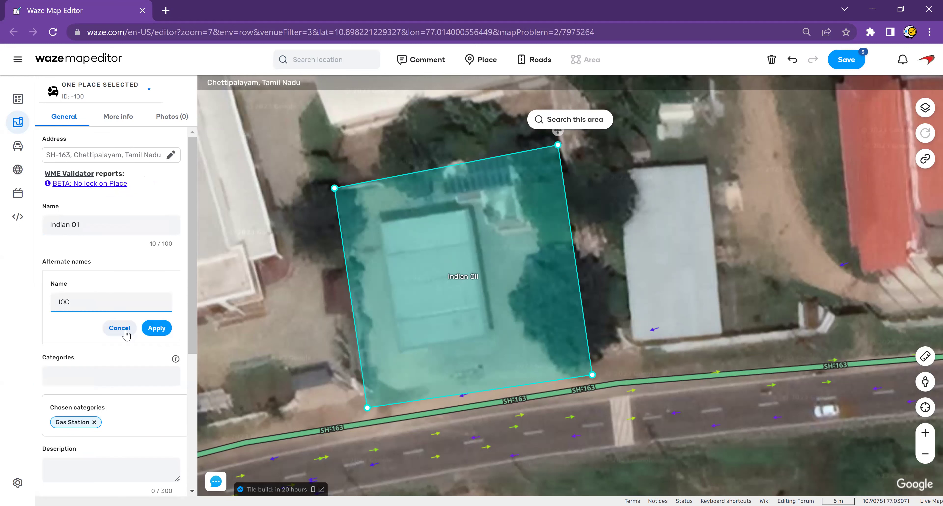
left_click(151, 330)
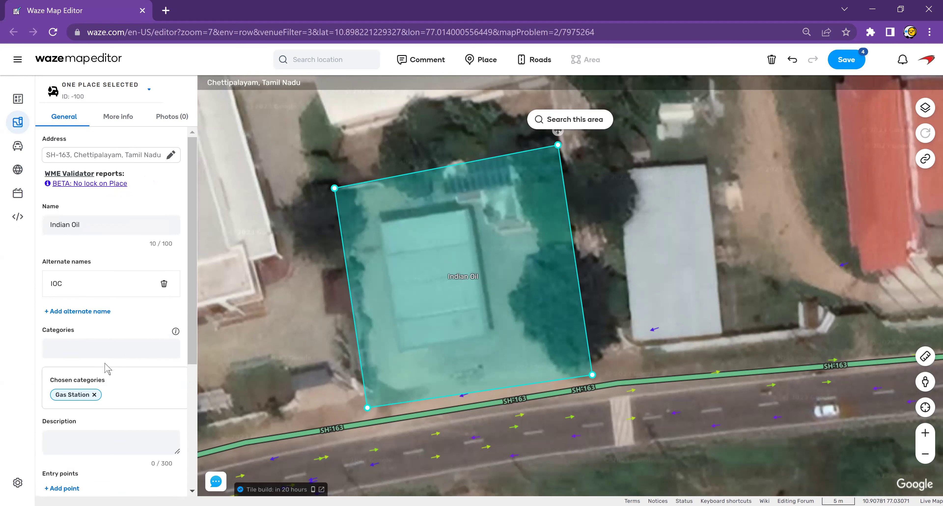
Add an entry point to the Indian Oil place and position it at the western edge of the grey-roofed building.
scroll(77, 348, "down", 2)
scroll(77, 348, "down", 2)
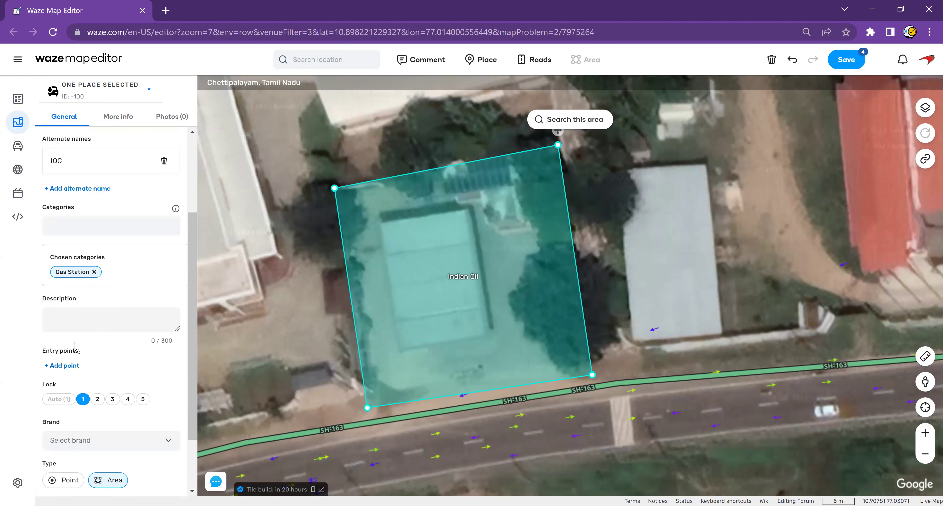
left_click(67, 366)
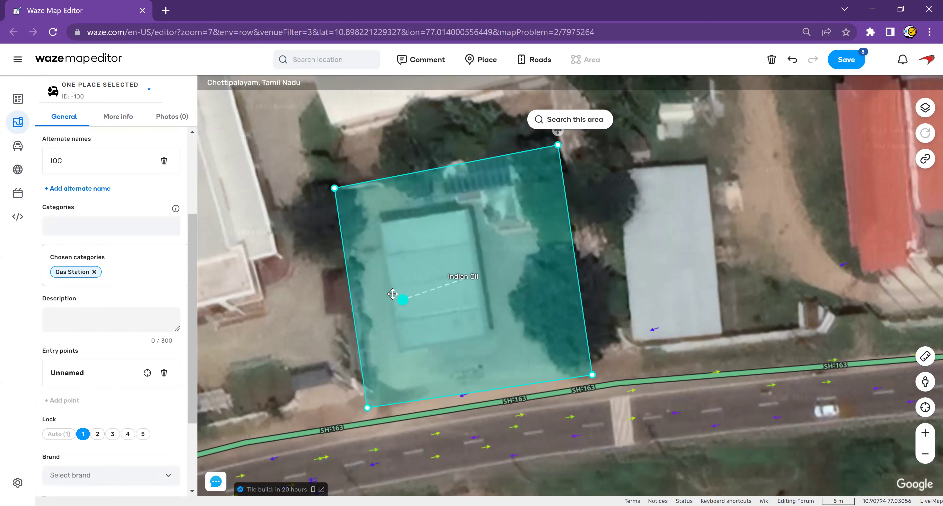
left_click(385, 299)
left_click_drag(384, 299, 387, 295)
mouse_move(388, 299)
left_mouse_down()
mouse_move(453, 287)
mouse_move(434, 283)
mouse_move(387, 304)
left_mouse_up()
mouse_move(388, 302)
left_mouse_down()
mouse_move(392, 311)
mouse_move(388, 300)
left_mouse_up()
Set the gas station's lock level to 2 and its brand to Indian Oil.
left_click(100, 435)
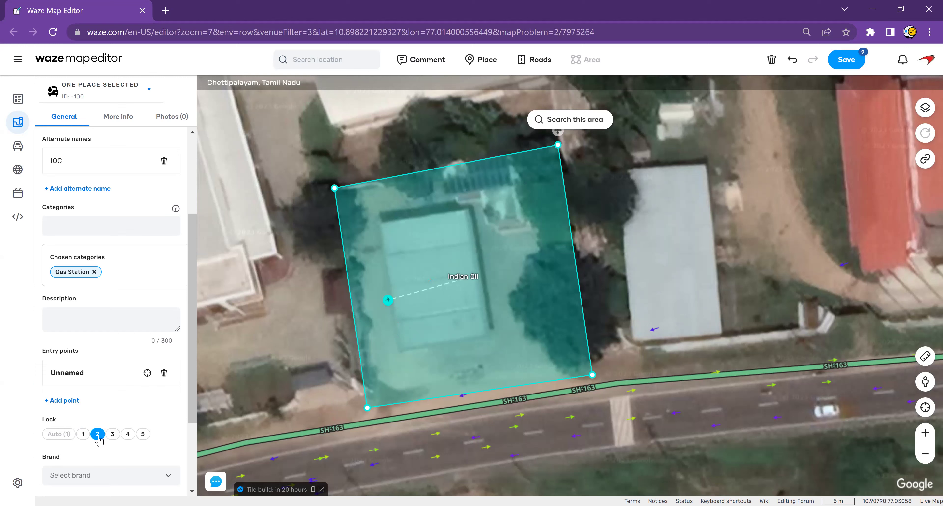
scroll(98, 428, "down", 2)
scroll(89, 417, "up", 1)
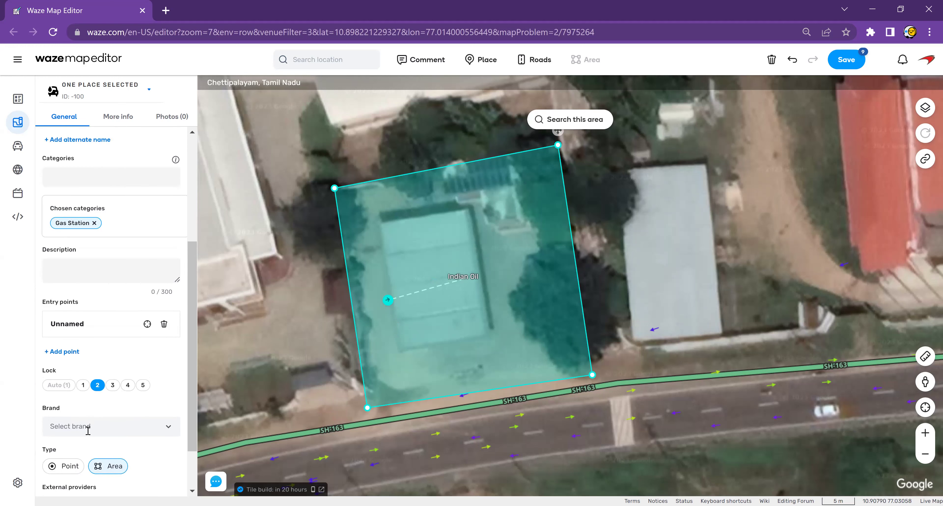
left_click(88, 428)
scroll(91, 397, "up", 2)
scroll(93, 407, "down", 3)
left_click(97, 435)
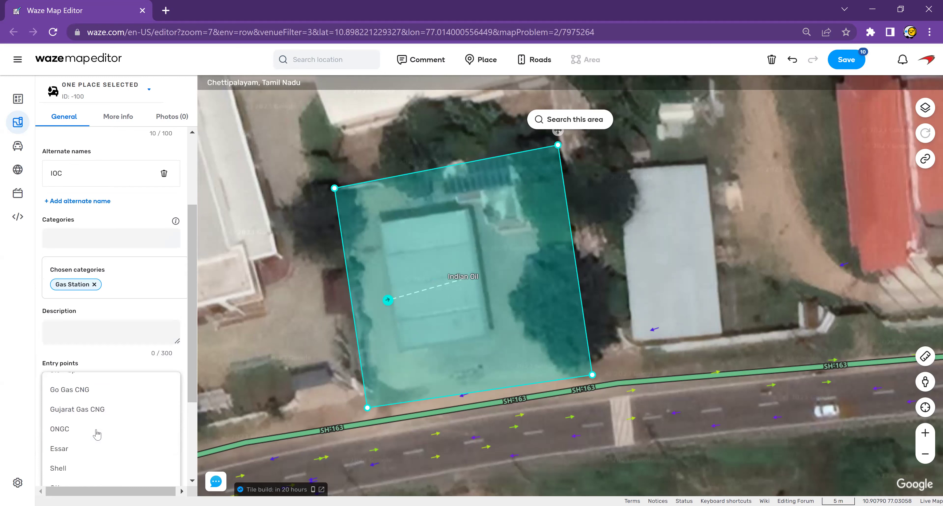
scroll(115, 373, "down", 3)
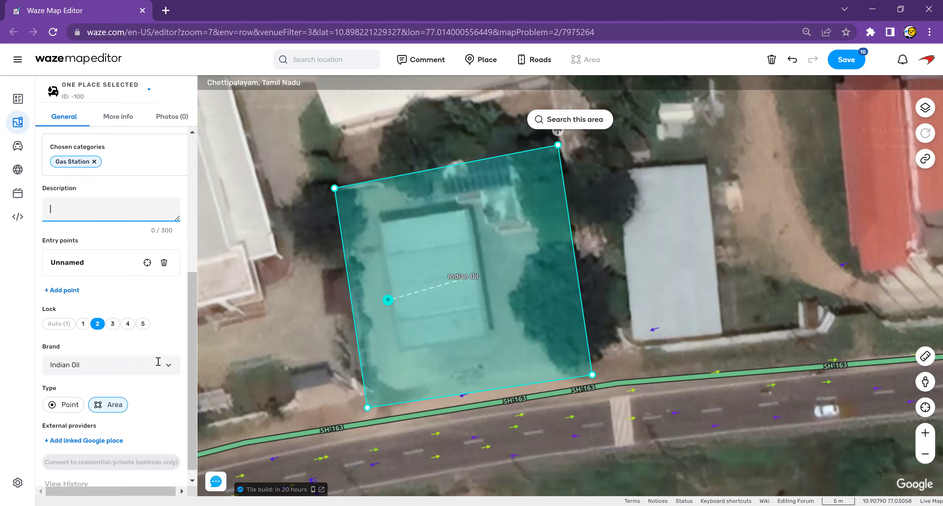
Review the pending changes and save the new Indian Oil place.
scroll(155, 348, "up", 6)
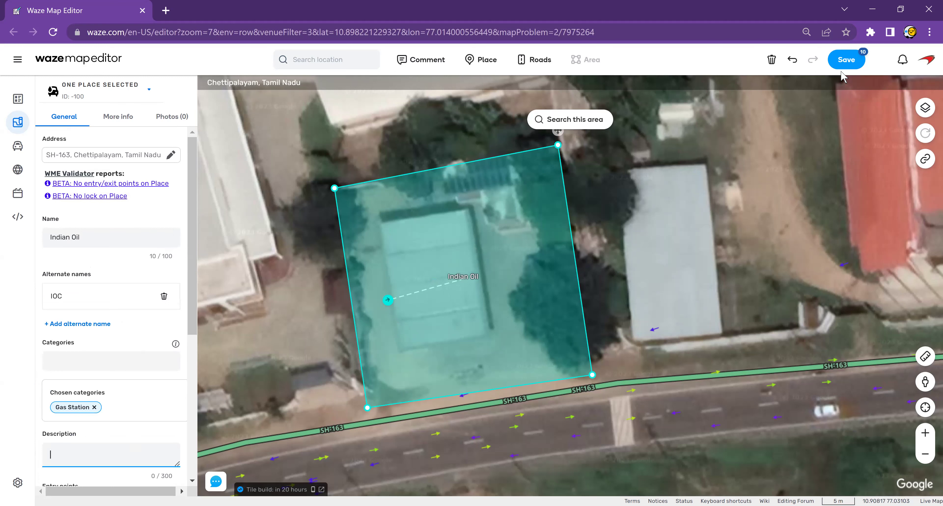
mouse_move(845, 60)
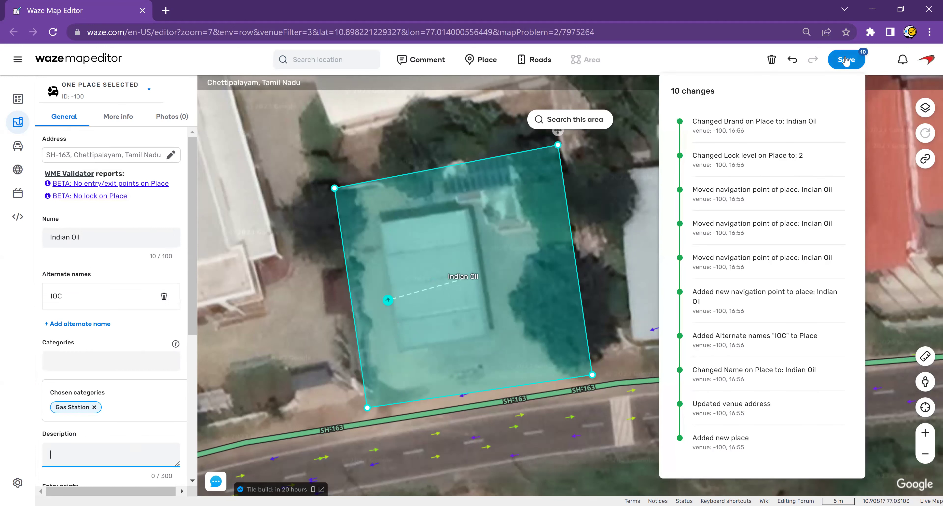
left_click(846, 61)
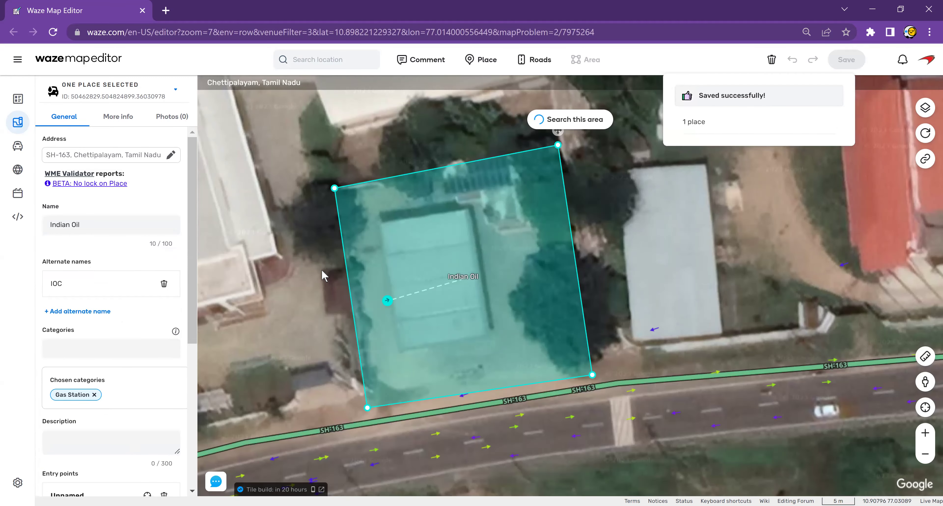
Try Accepts credit cards, Customer parking and Restrooms as the gas station's services, and clear all three again.
left_click(121, 120)
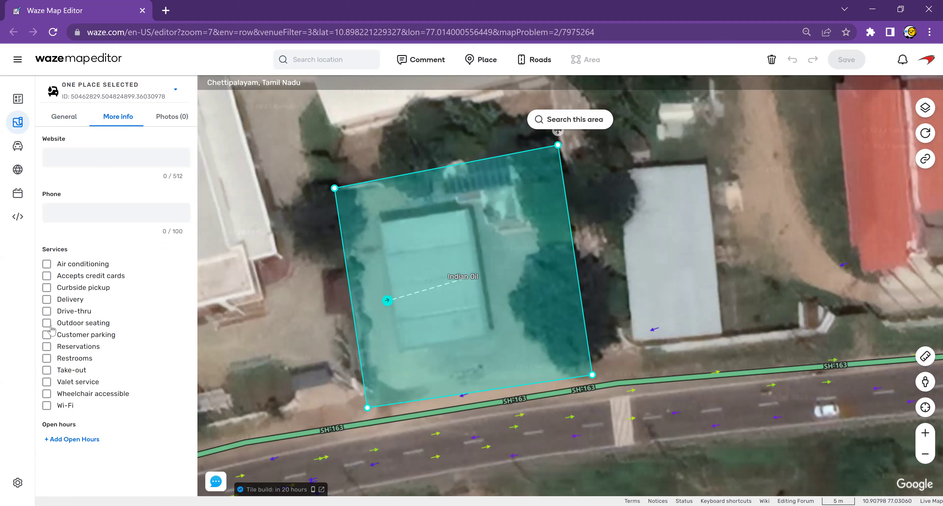
left_click(47, 277)
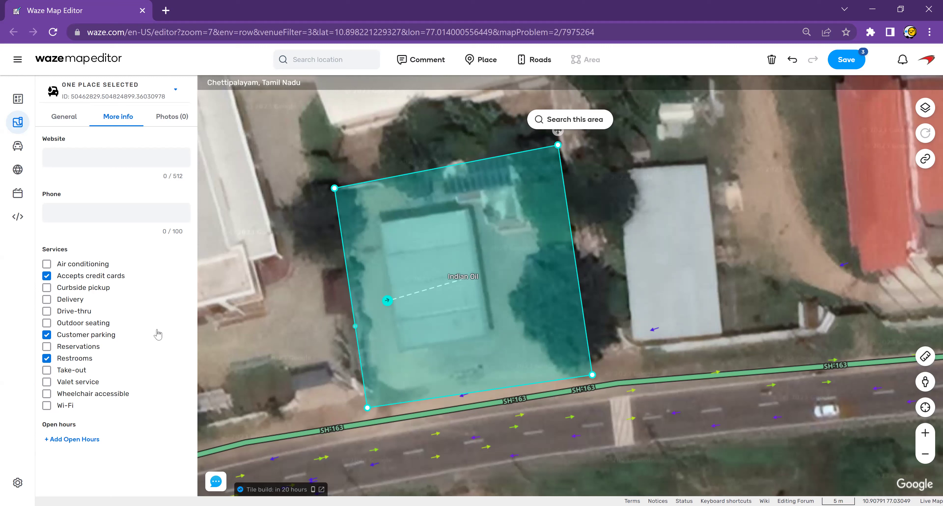
left_click(46, 359)
left_click(46, 334)
left_click(47, 275)
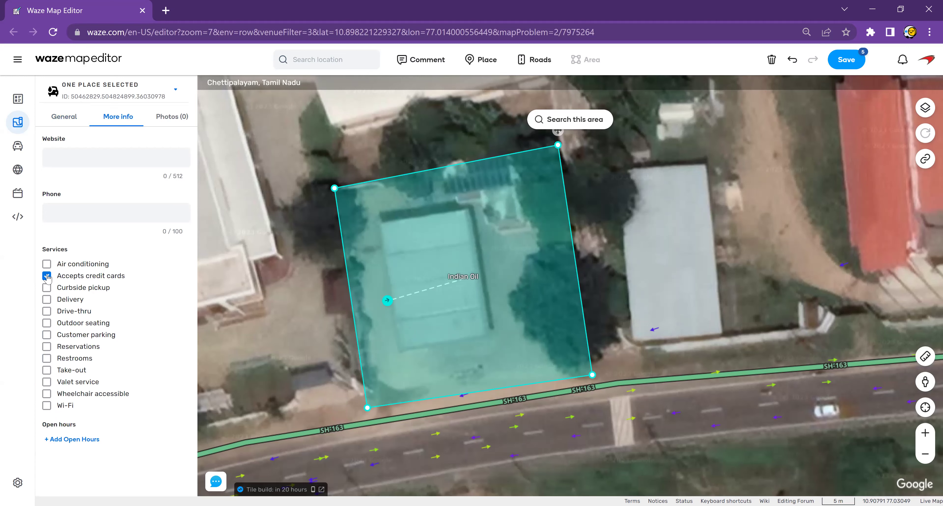
Try all-day open hours for every day of the week on the gas station, and discard them.
left_click(88, 441)
left_click(474, 109)
left_click(501, 108)
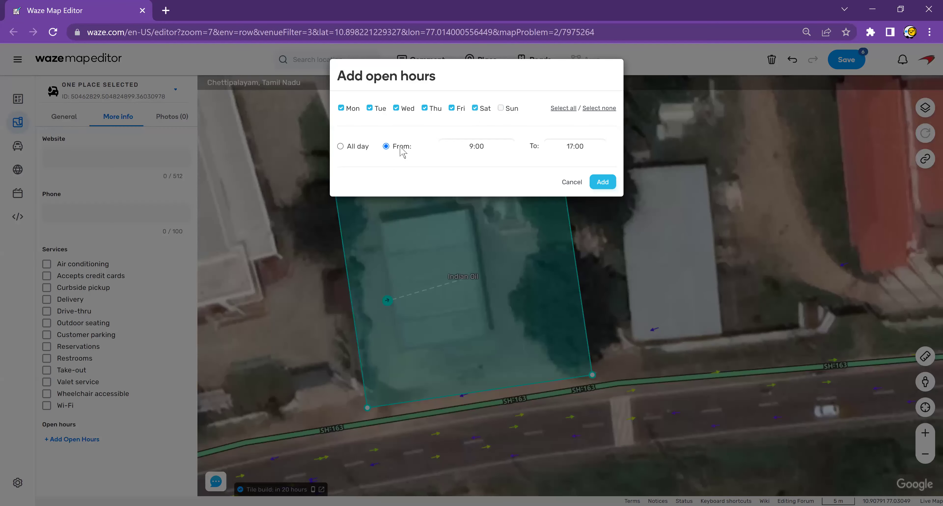
left_click(370, 151)
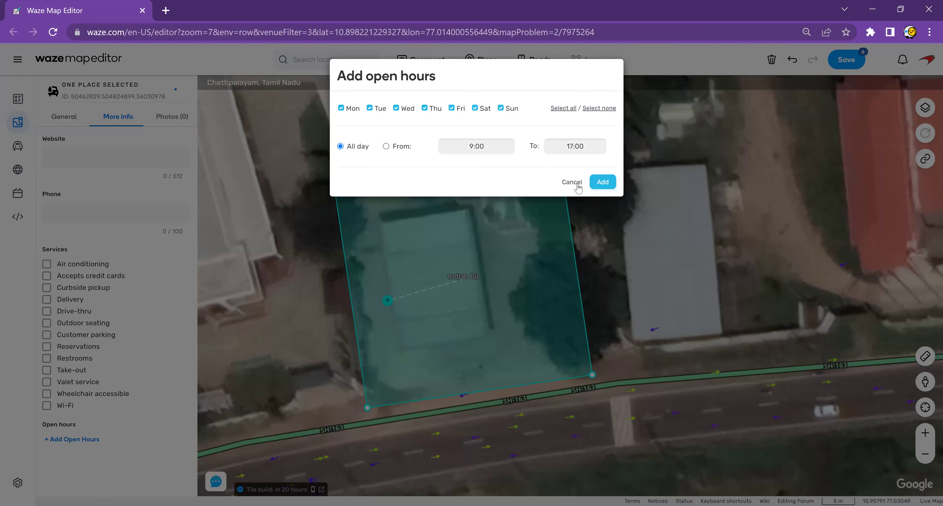
left_click(604, 109)
left_click(578, 186)
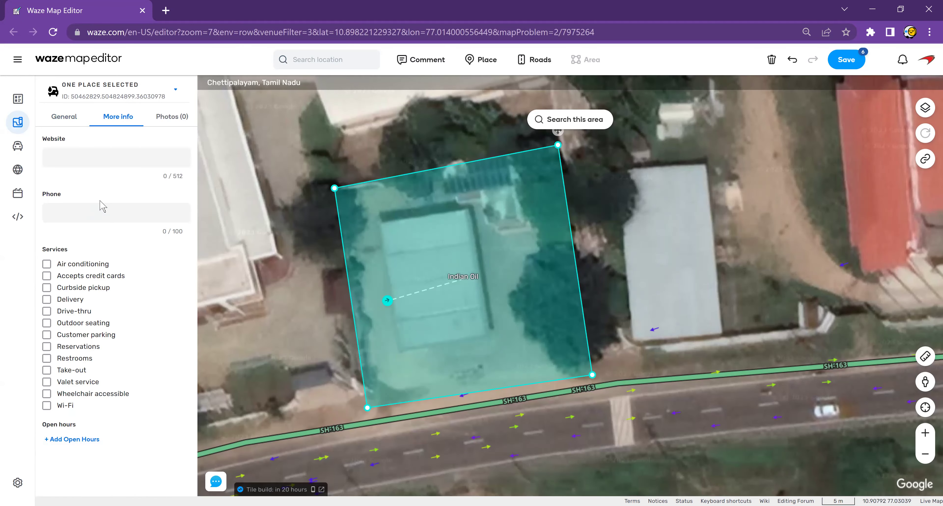
Return to the gas station's general details and save the pending changes.
left_click(55, 118)
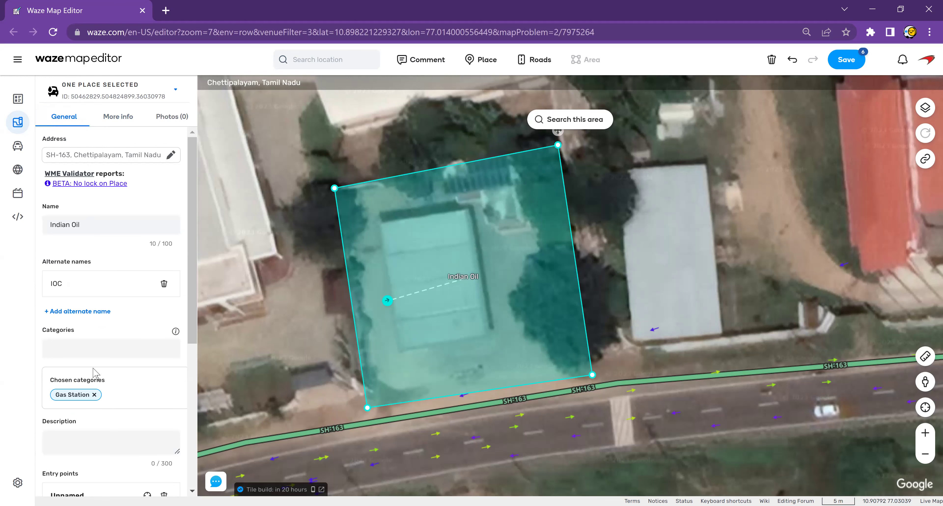
mouse_move(859, 57)
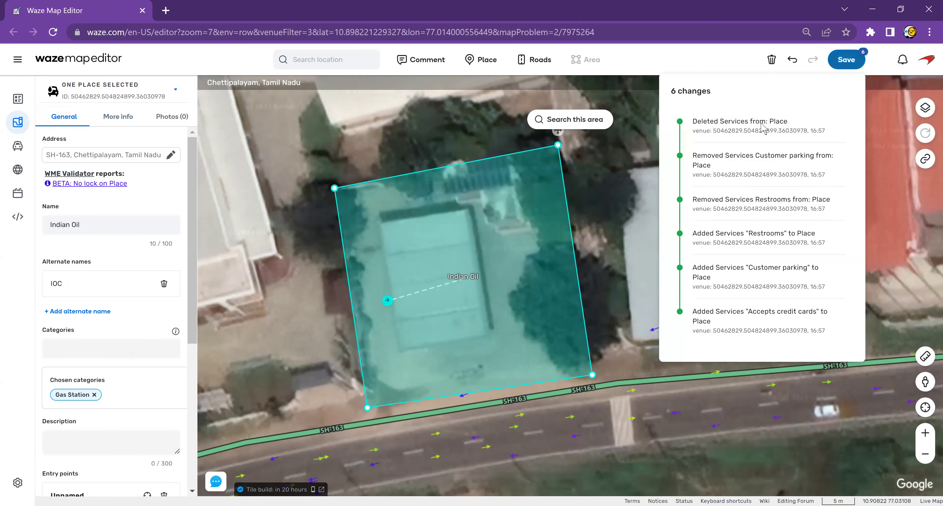
key("ctrl+s")
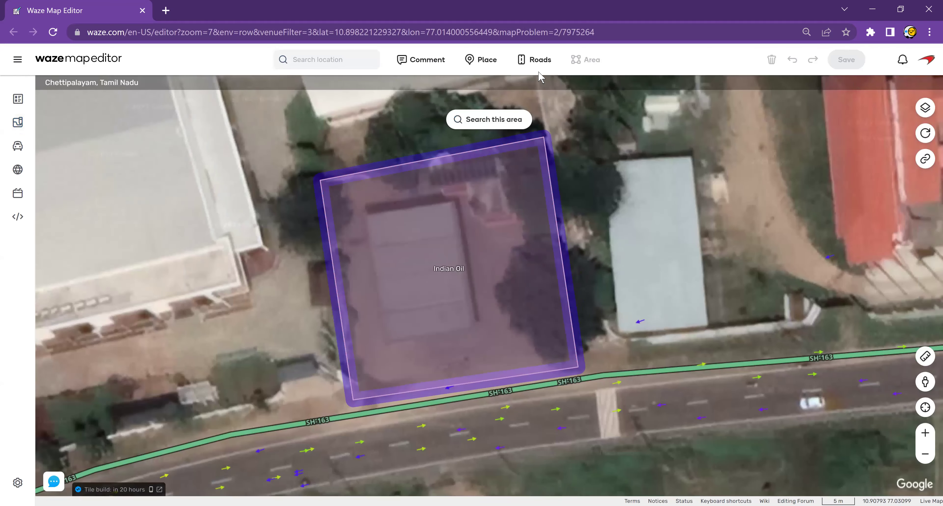
Draw a road segment from the southwest corner of the Indian Oil area north along the building, bending east across its roof.
mouse_move(538, 89)
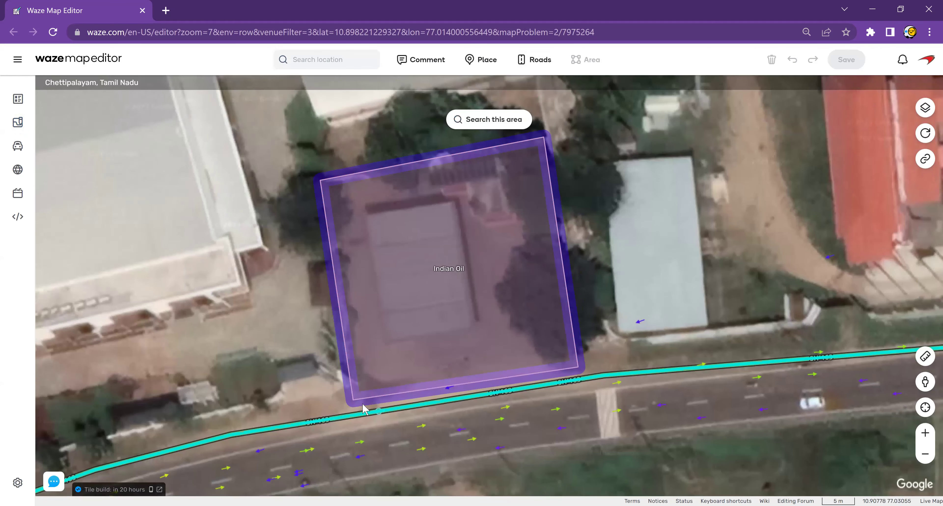
key("i")
left_click(365, 391)
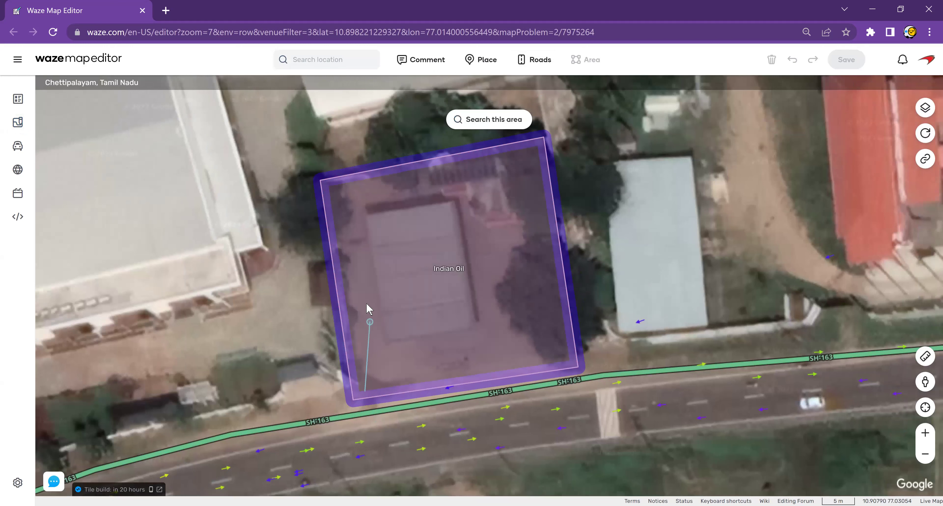
left_click(367, 278)
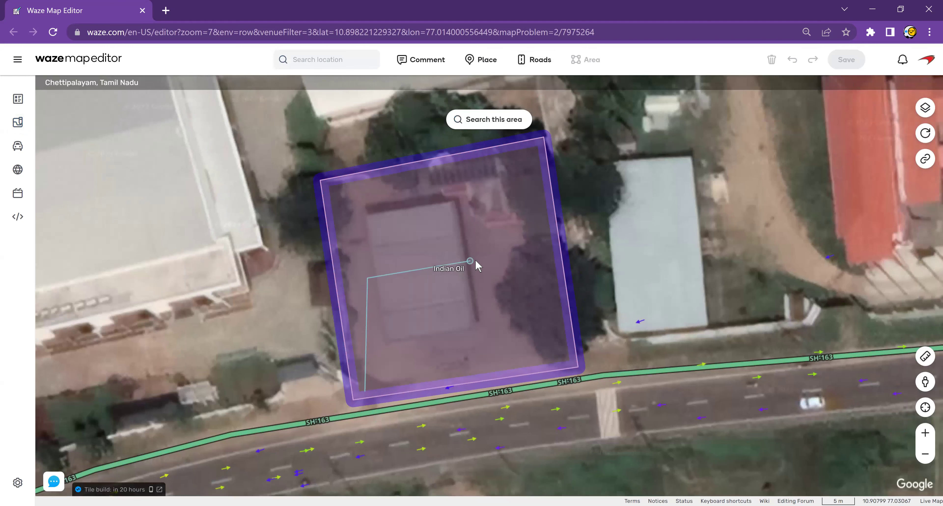
double_click(479, 260)
left_click(646, 272)
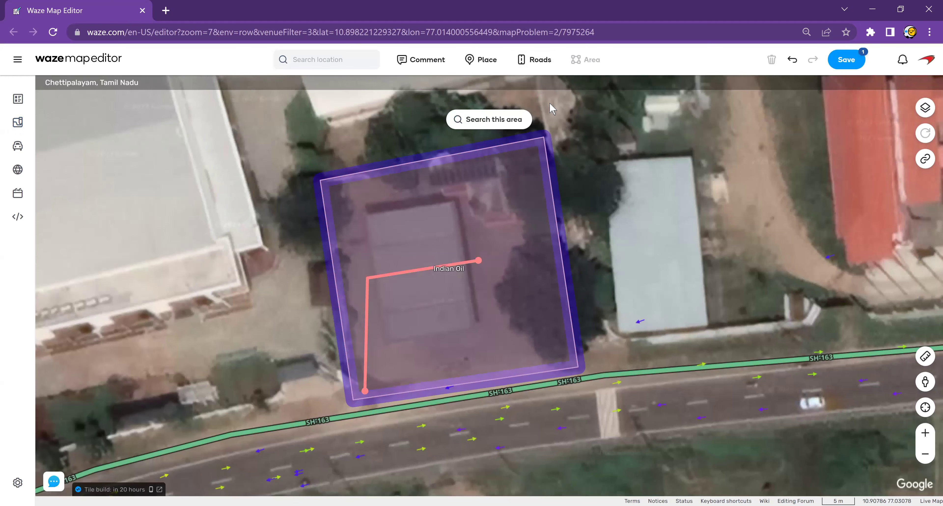
Draw a second road segment from the first one's eastern end to the southeast corner of the Indian Oil area.
left_click(543, 87)
double_click(530, 367)
left_click(479, 435)
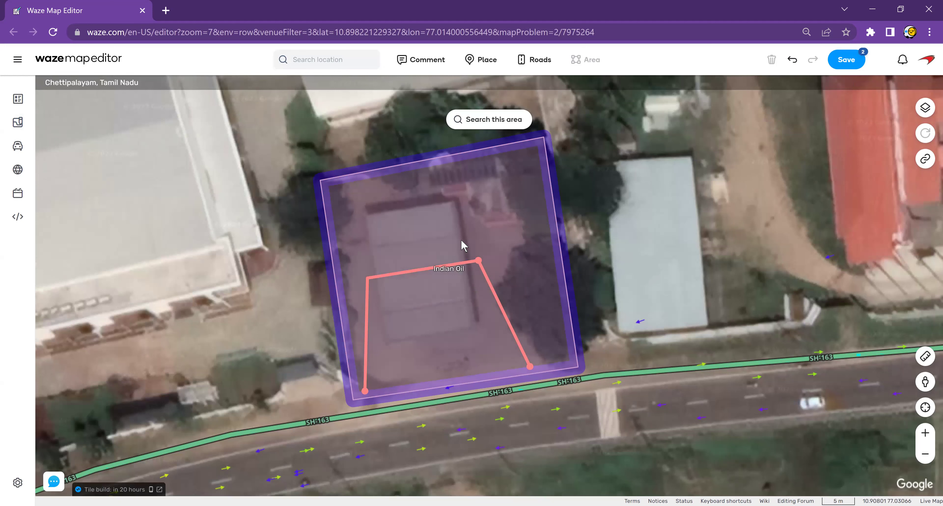
Make both new segments one-way from A to B and set their road type to Parking Lot Road.
left_click(491, 275)
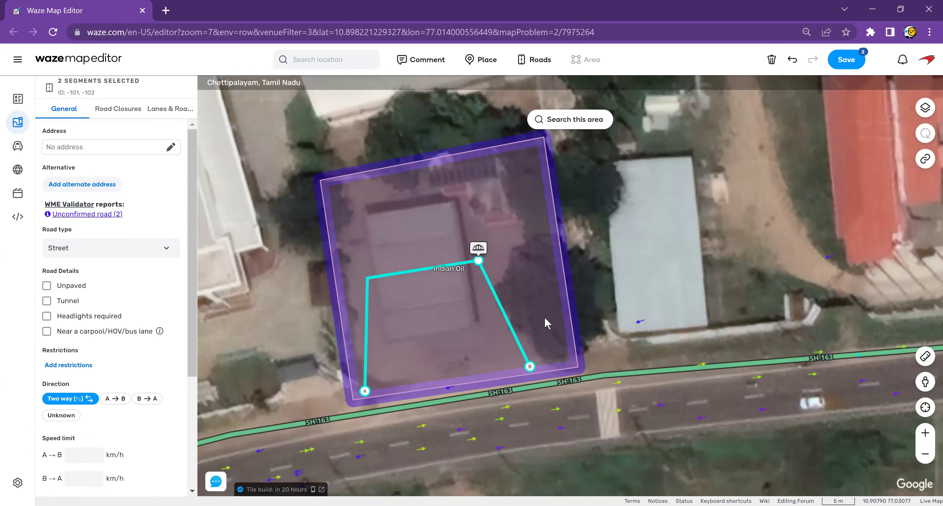
left_click(116, 401)
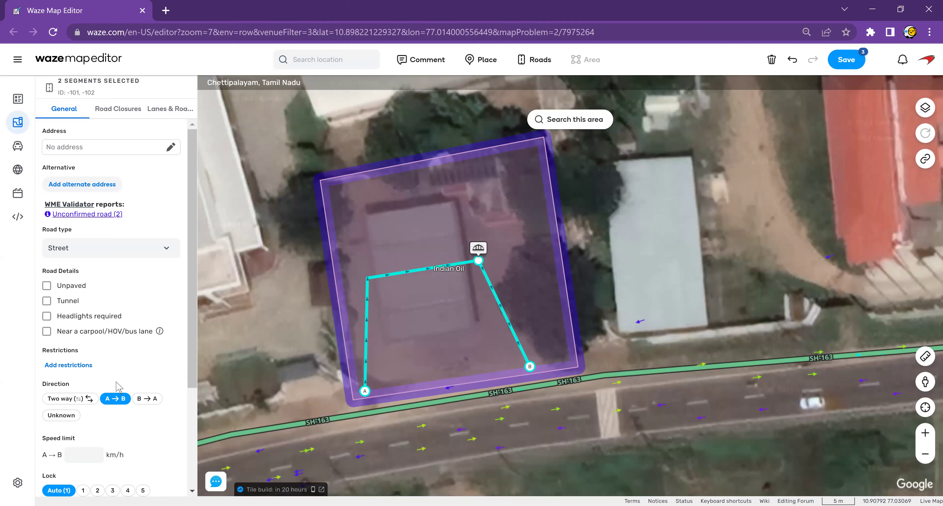
left_click(101, 249)
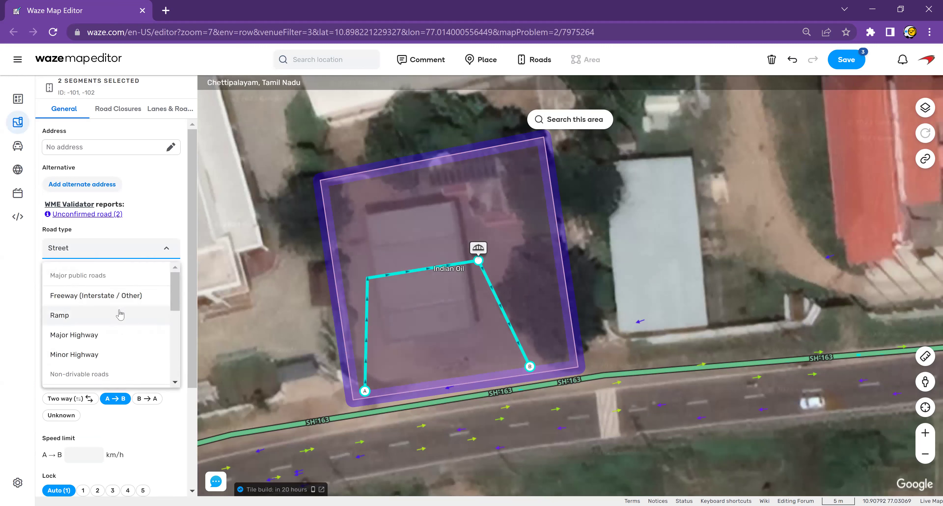
scroll(121, 312, "down", 3)
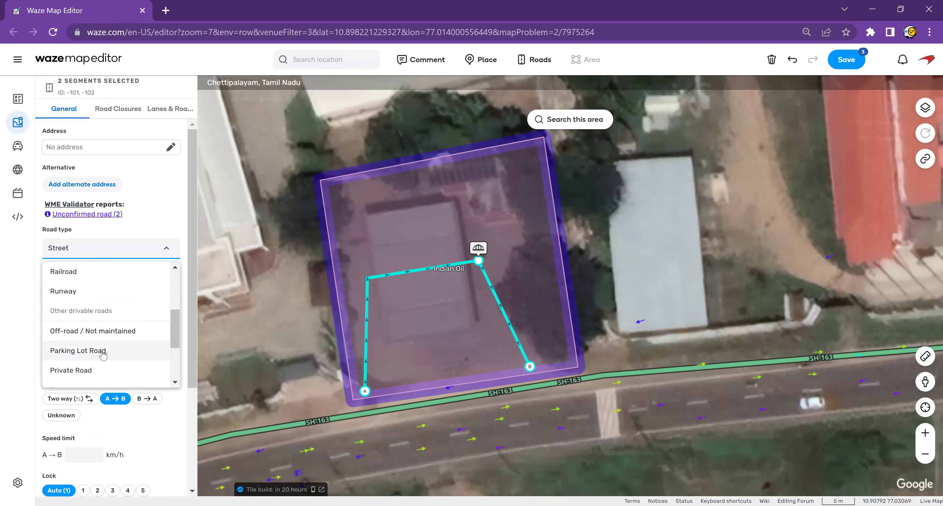
left_click(103, 352)
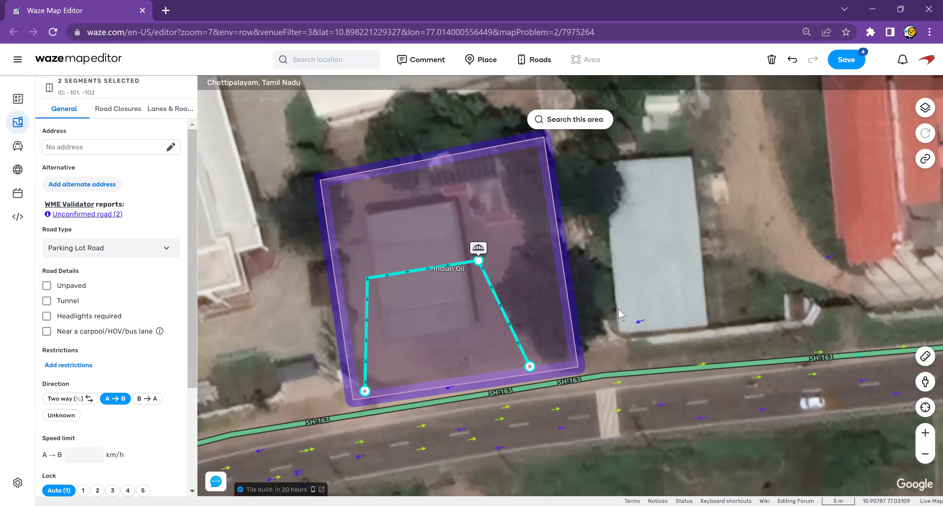
Set the address of both parking lot segments to street None in the city of Chettipalayam, Tamil Nadu, and apply it.
left_click(115, 154)
left_click(106, 173)
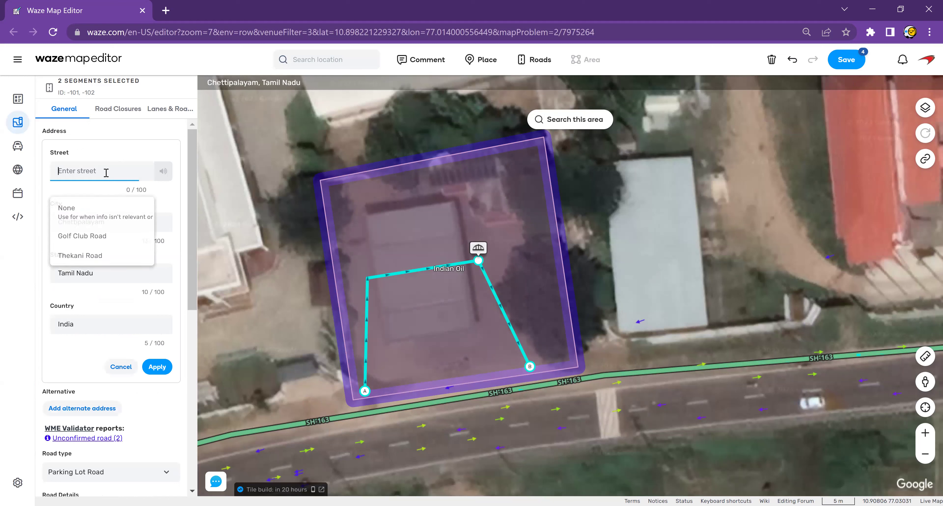
left_click(80, 208)
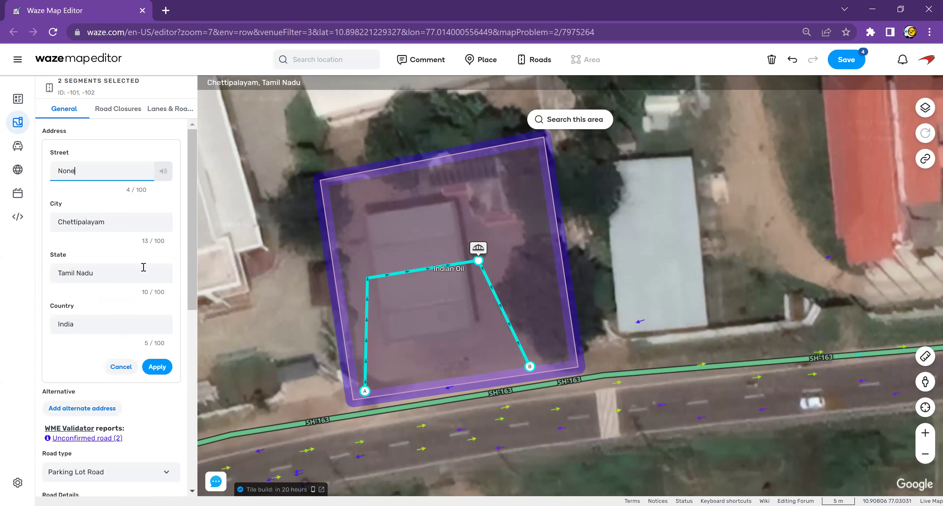
left_click(157, 366)
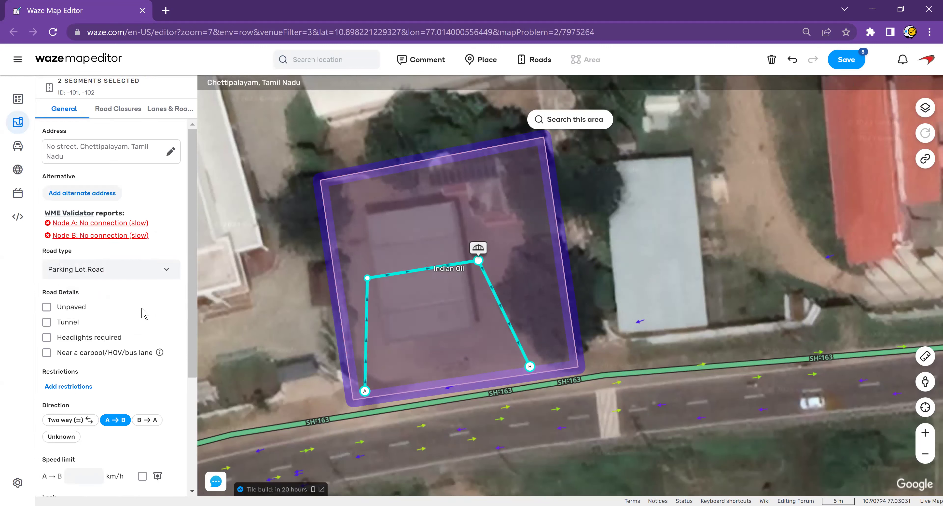
Give both segments a 20 km/h speed limit and lock level 2, and save the pending changes despite the isolated-segment warnings.
scroll(144, 314, "down", 3)
left_click(98, 389)
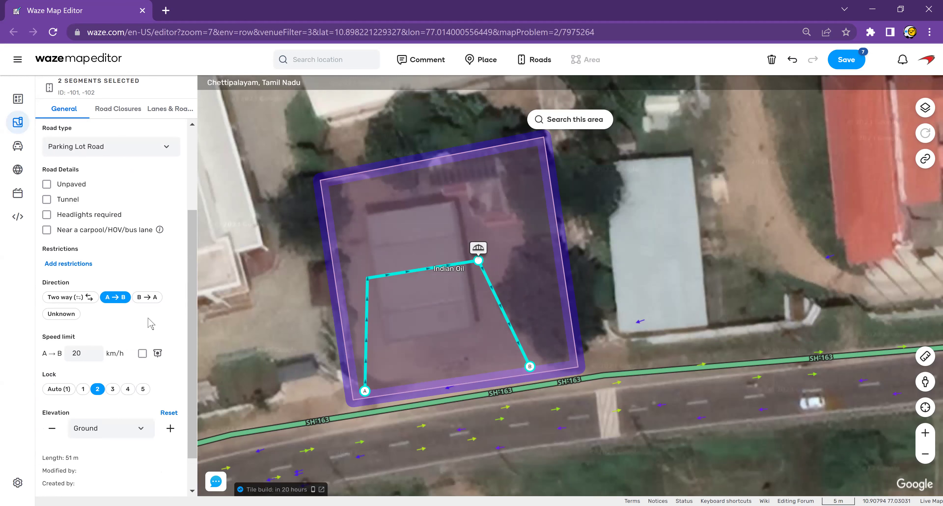
mouse_move(852, 63)
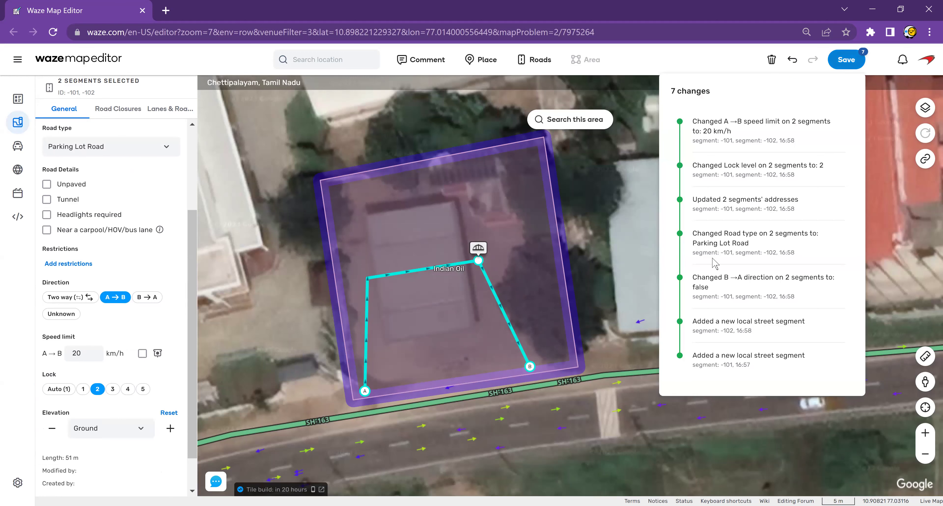
left_click(851, 62)
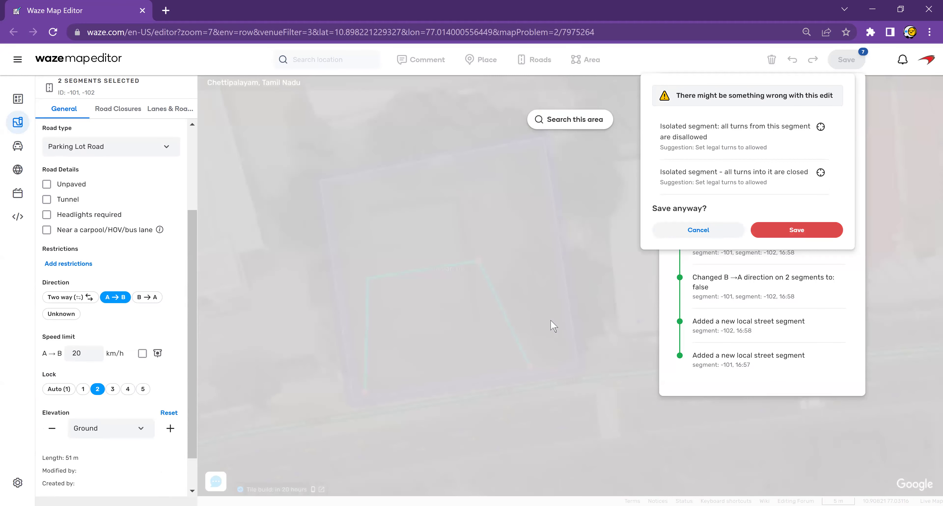
left_click(797, 231)
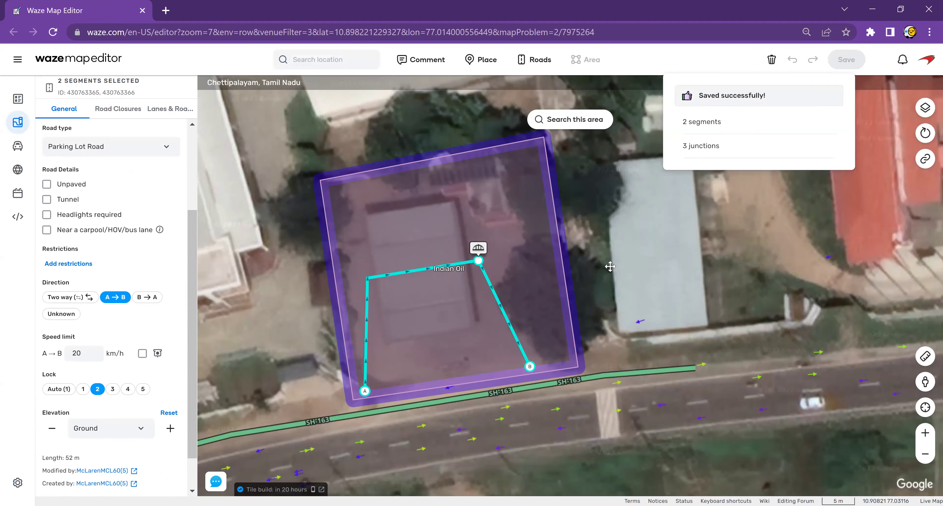
Select the Indian Oil place area and copy its permalink from the location sharing options.
left_click(610, 267)
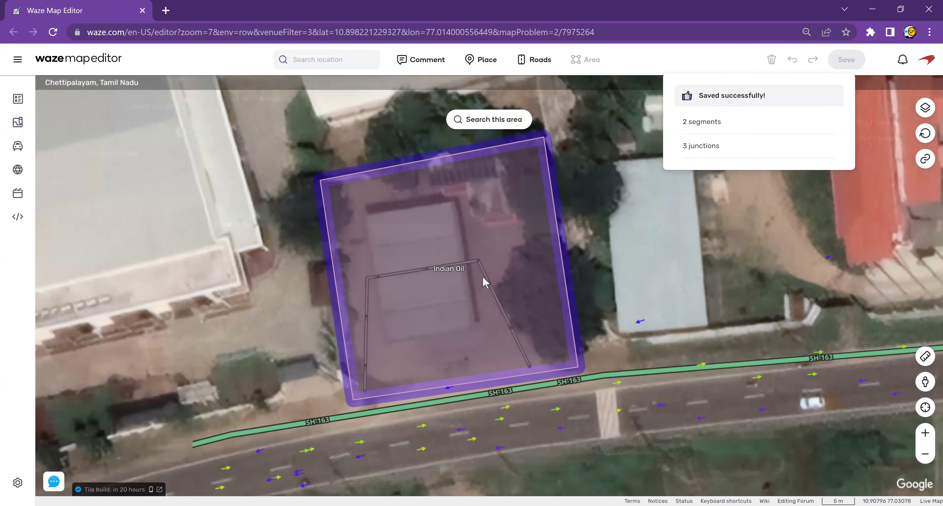
left_click(457, 264)
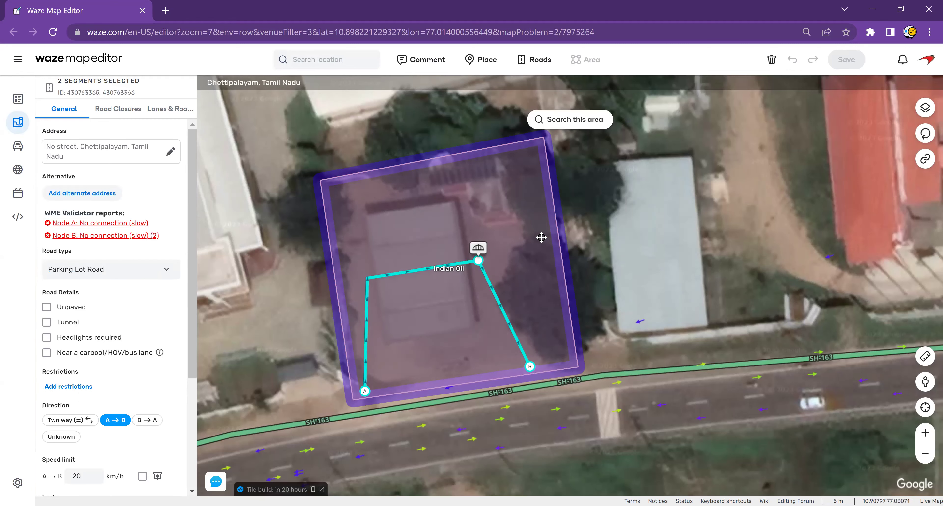
left_click(552, 249)
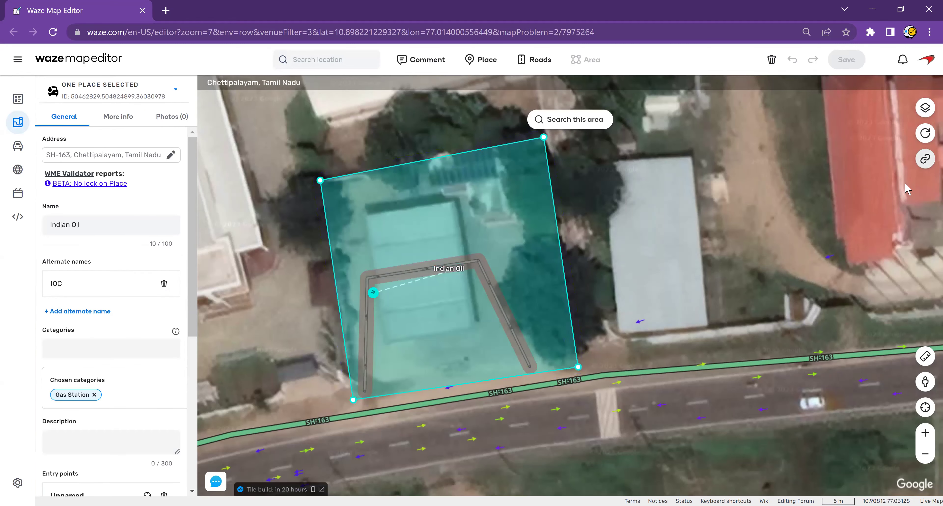
left_click(925, 158)
left_click(882, 178)
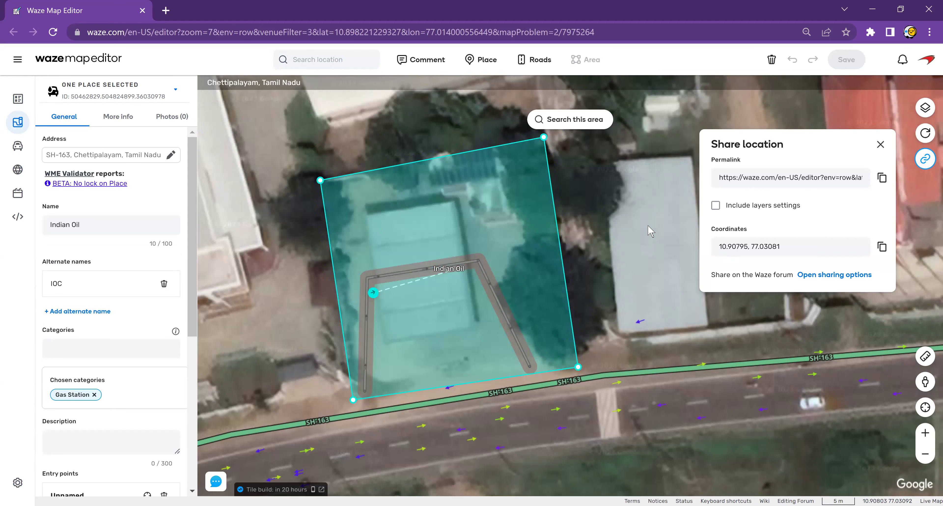
left_click(651, 230)
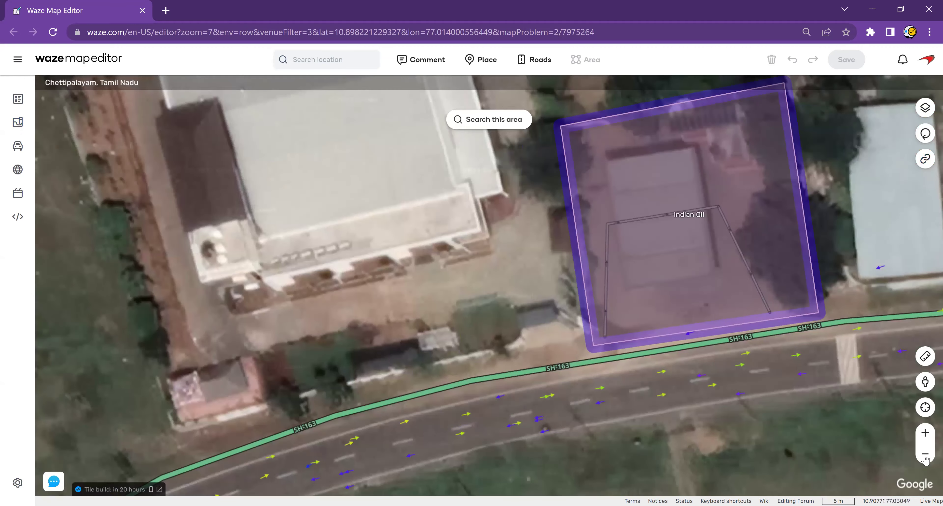
Examine the large building west of the Indian Oil station in Street View along SH-163, looking for its name and entrance.
left_click_drag(570, 448, 609, 423)
left_click_drag(513, 305, 587, 442)
left_click_drag(503, 160, 568, 184)
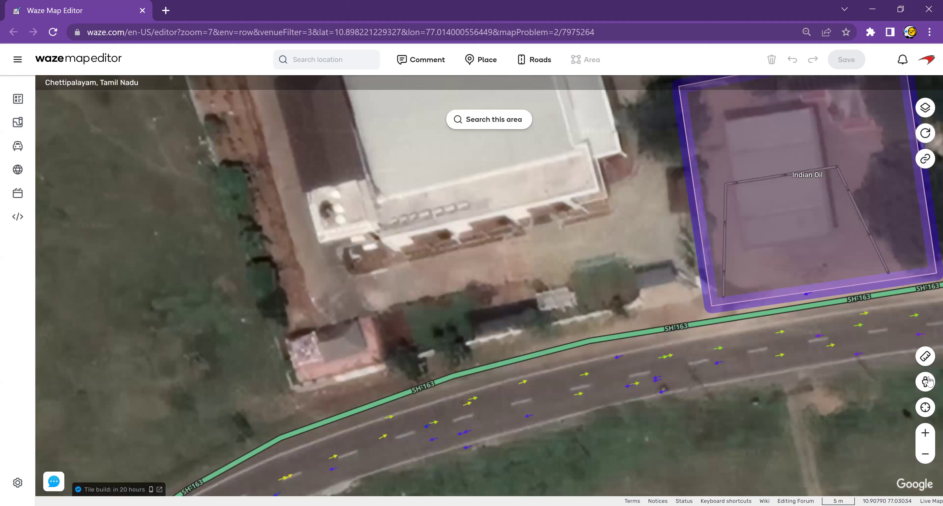
mouse_move(928, 382)
left_mouse_down()
mouse_move(621, 362)
mouse_move(600, 341)
left_mouse_up()
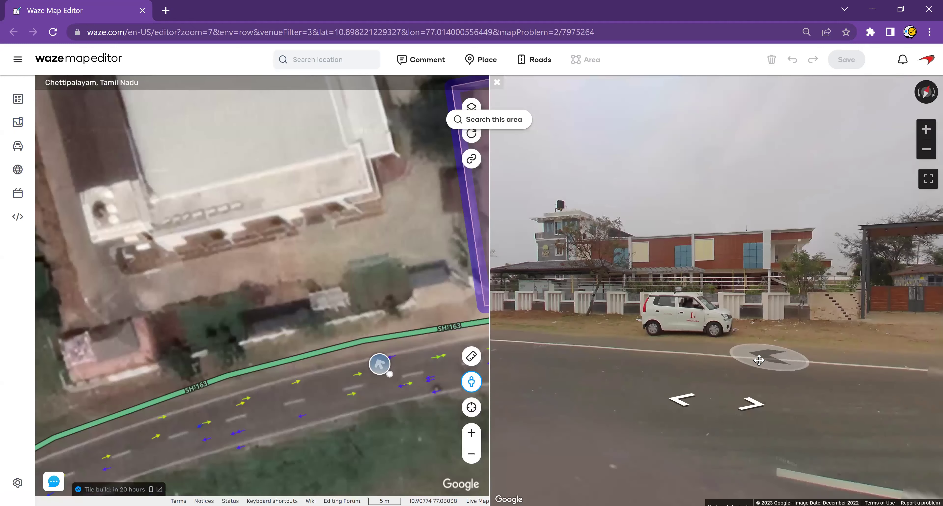
left_click(598, 370)
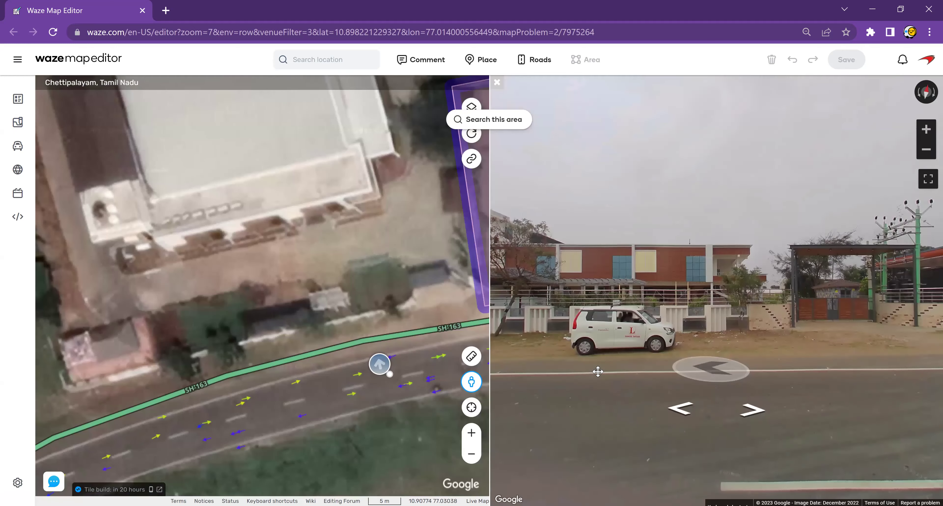
left_click(748, 329)
left_click(597, 311)
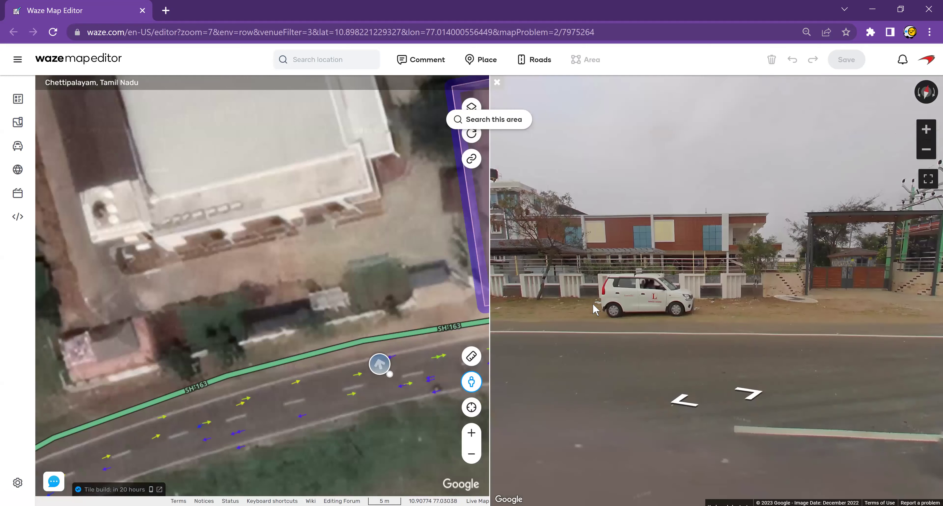
left_click(610, 301)
left_click(684, 376)
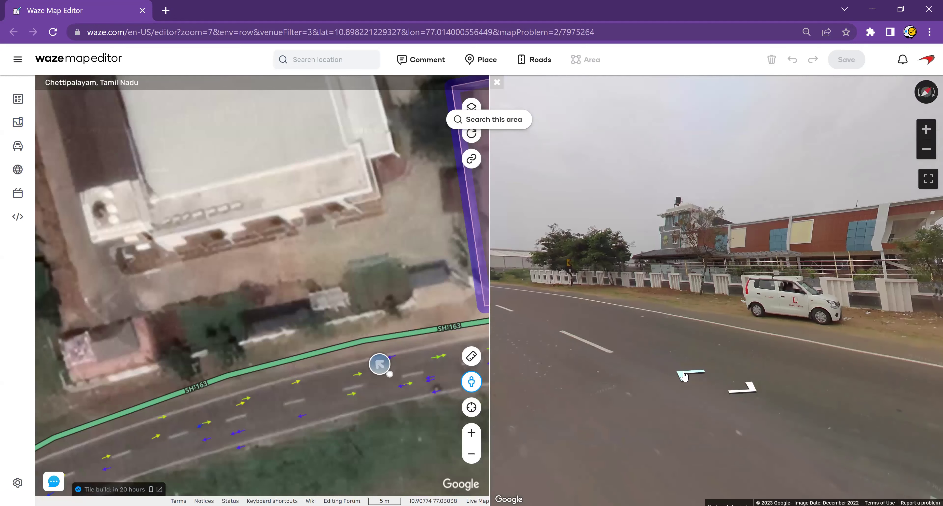
left_click(710, 323)
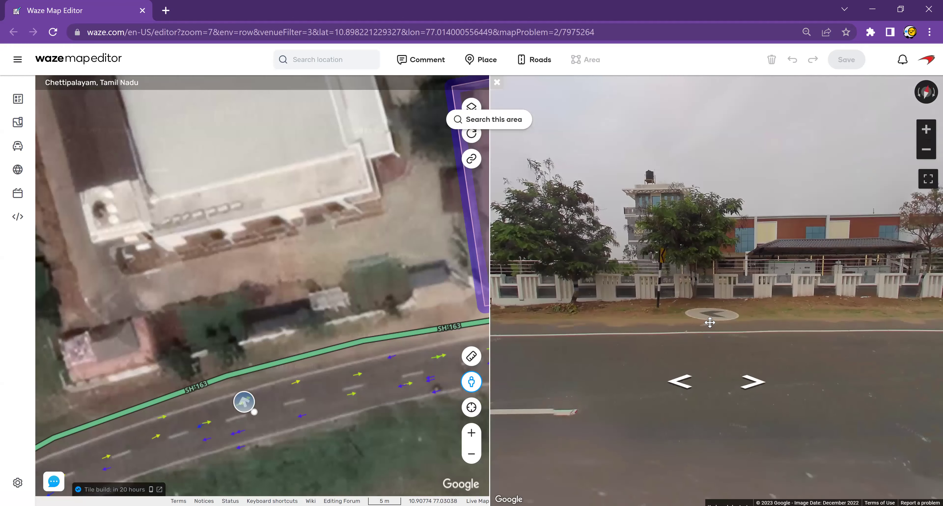
left_click(680, 386)
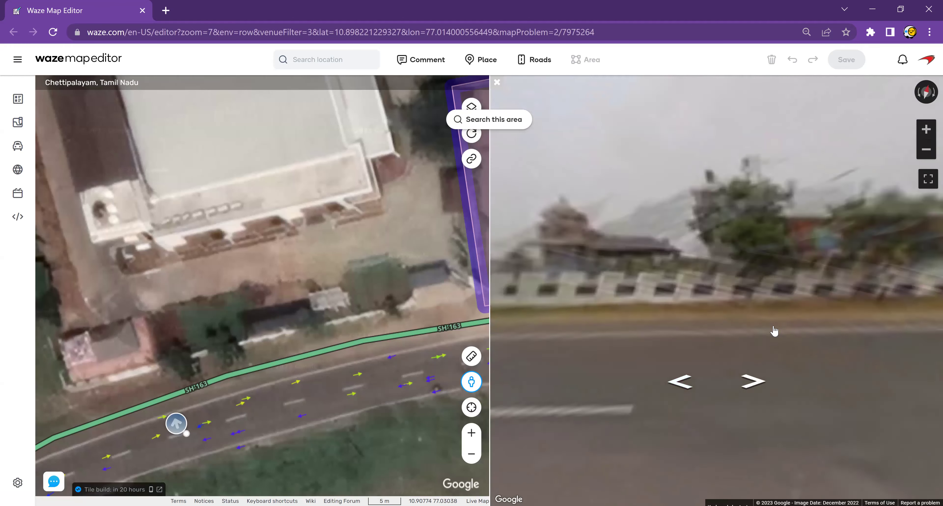
left_click(681, 384)
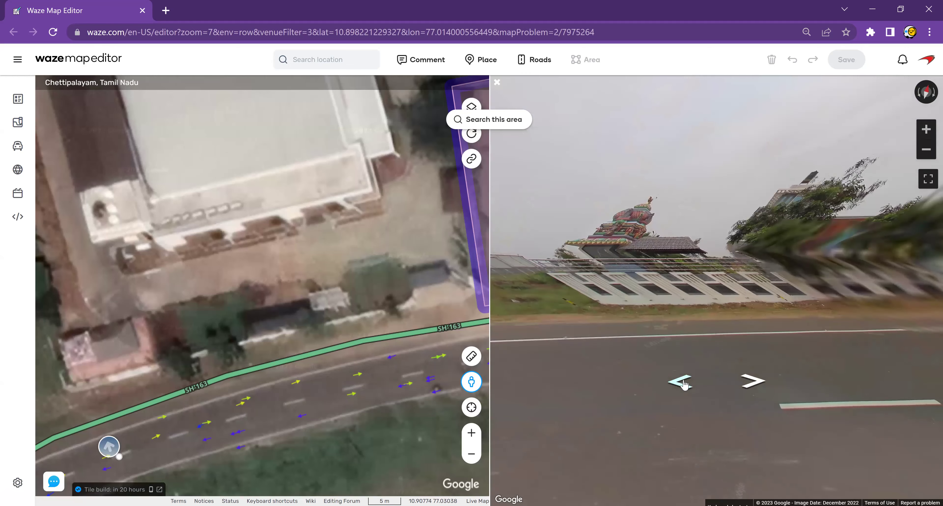
left_click(719, 330)
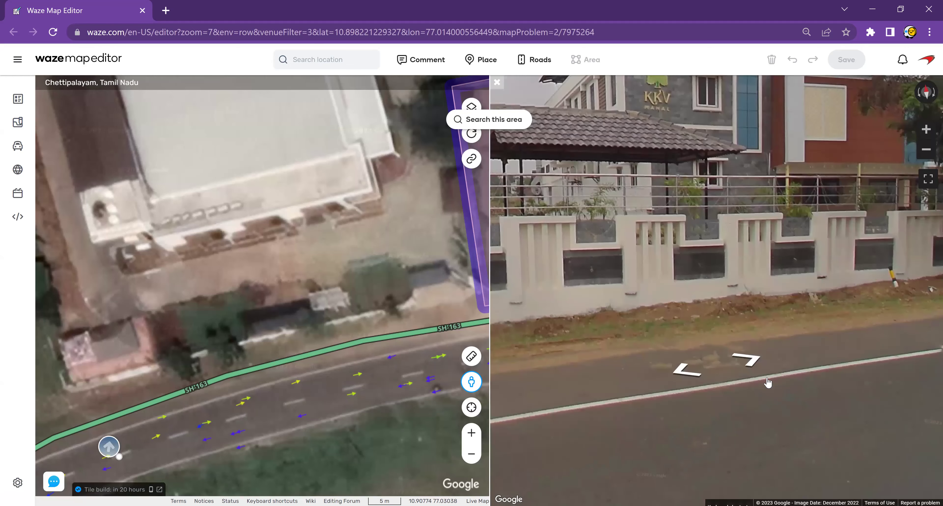
left_click(597, 419)
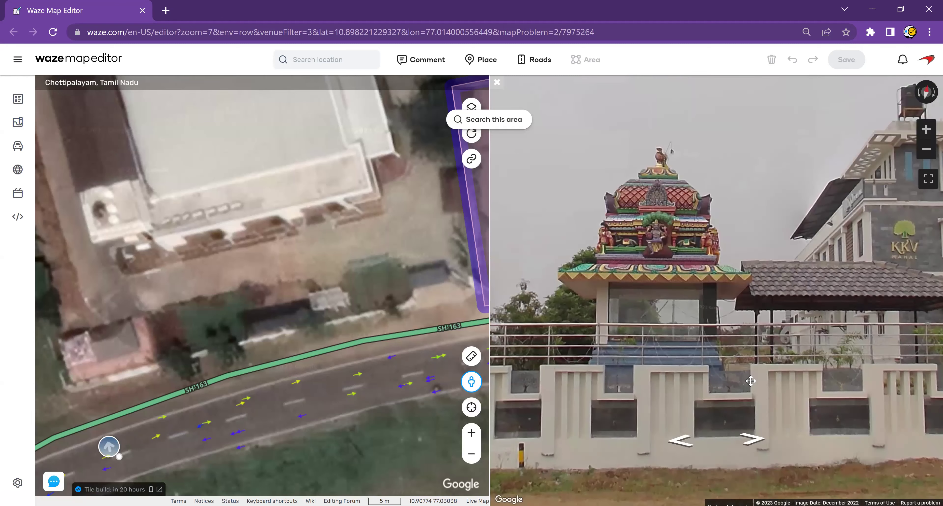
scroll(751, 381, "down", 3)
left_click_drag(677, 395, 531, 370)
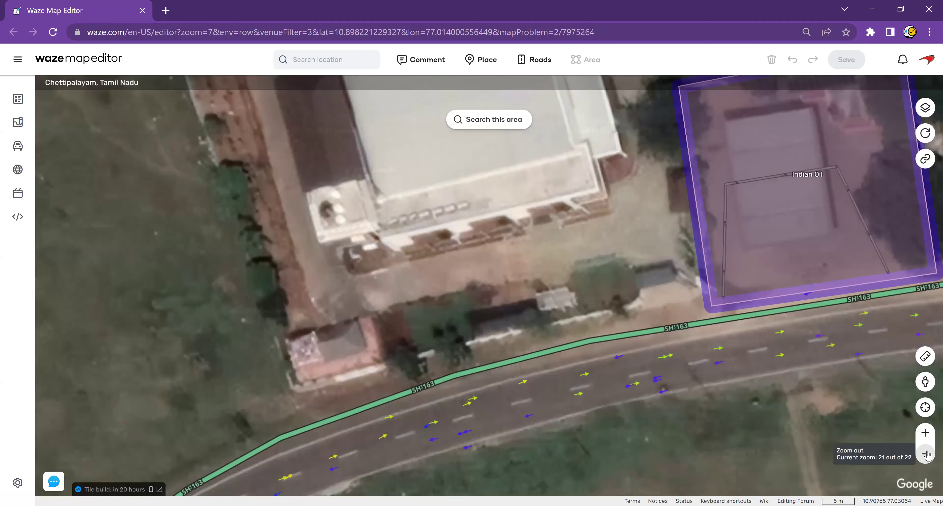
Inspect the large white-roofed factory farther southwest along SH-163 in Street View to identify the business.
left_click(926, 453)
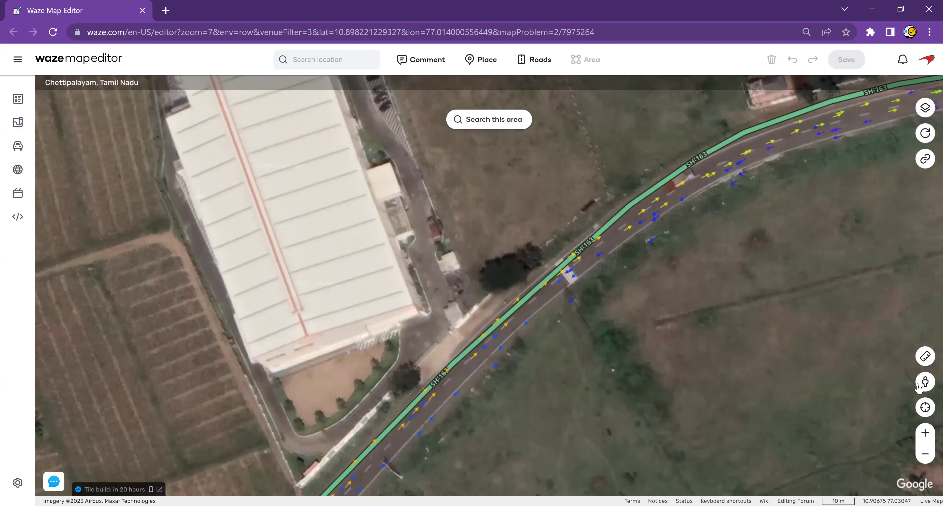
mouse_move(926, 381)
left_mouse_down()
mouse_move(539, 401)
mouse_move(498, 338)
left_mouse_up()
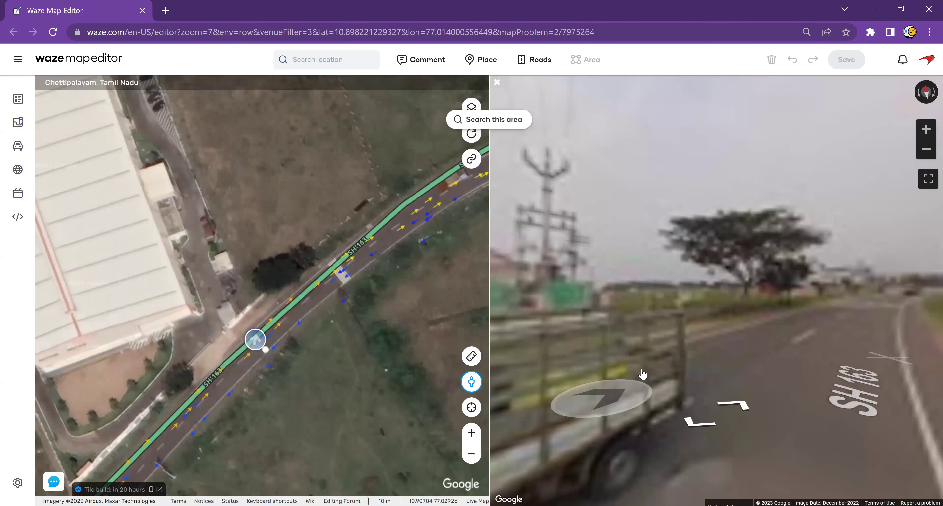
left_click_drag(642, 375, 882, 353)
left_click_drag(717, 390, 931, 373)
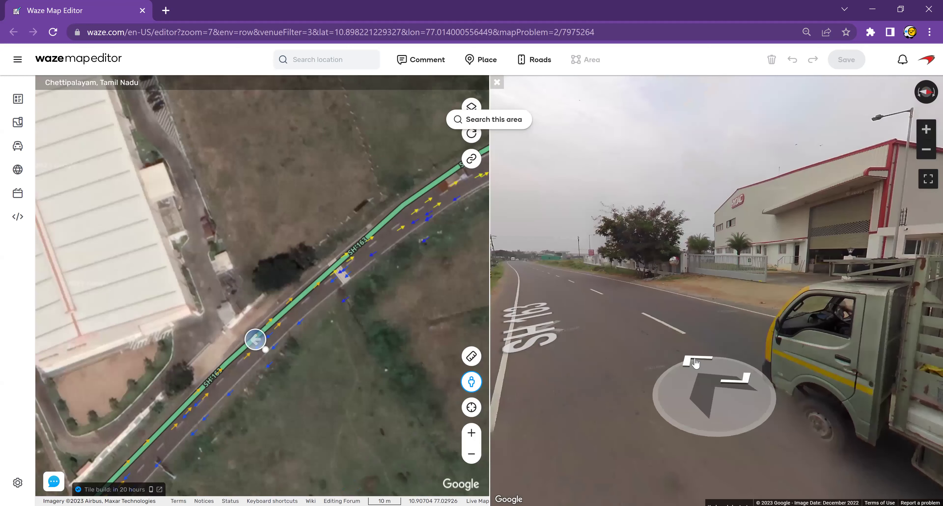
left_click(695, 362)
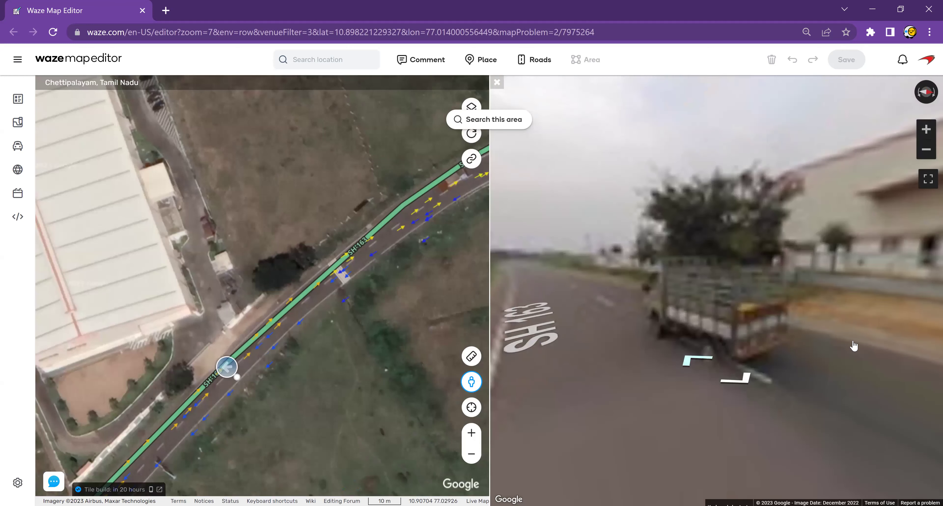
left_click(688, 359)
left_click(688, 359)
left_click_drag(835, 315, 558, 376)
left_click(693, 443)
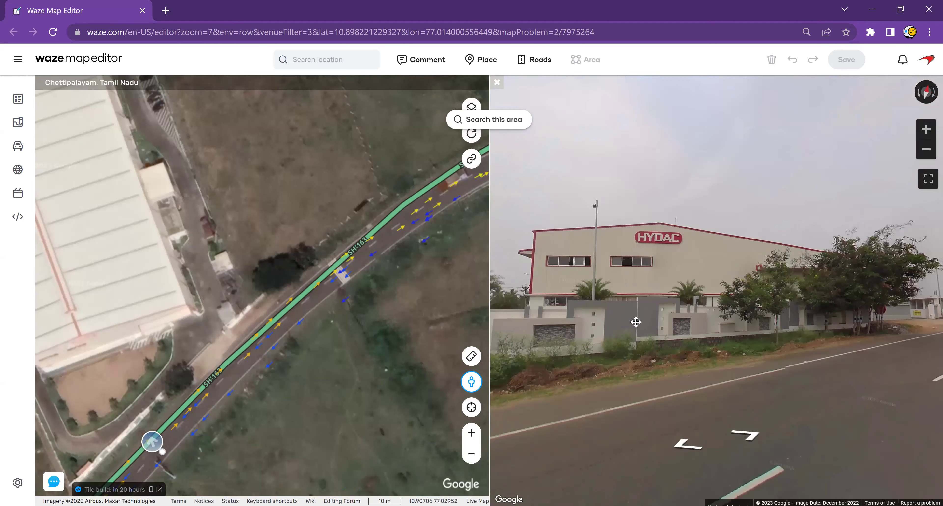
left_click_drag(636, 321, 578, 293)
left_click_drag(746, 293, 908, 293)
Start a new Public place area at the HYDAC site's southern corner and trace its boundary north along the western side.
left_click_drag(305, 354, 433, 363)
left_click(486, 65)
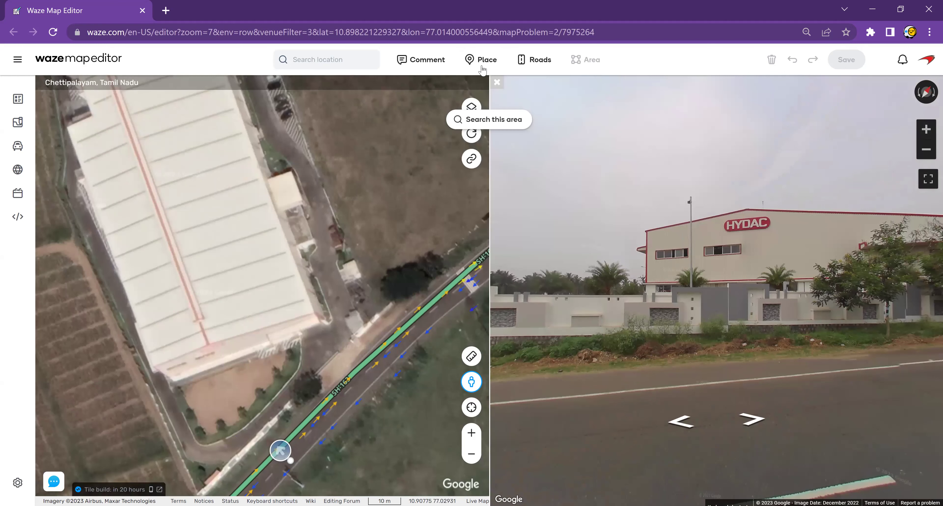
mouse_move(481, 65)
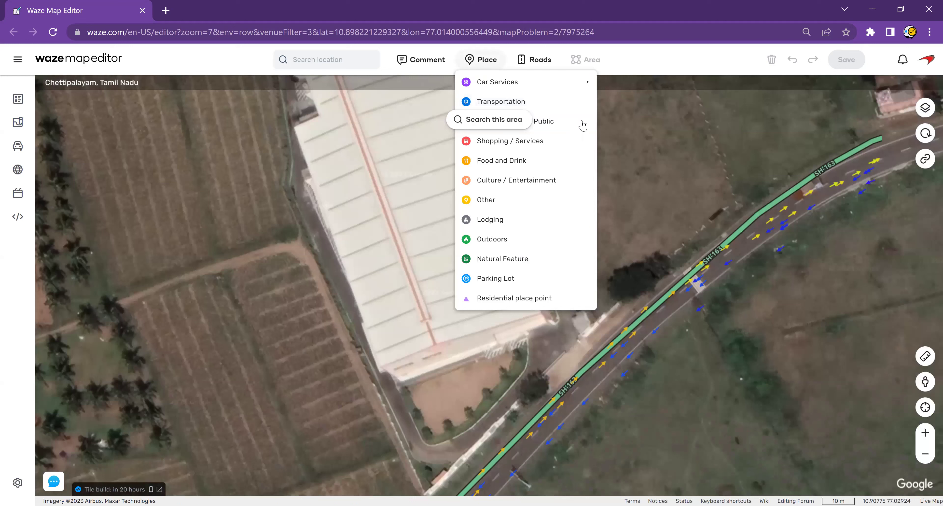
left_click(583, 125)
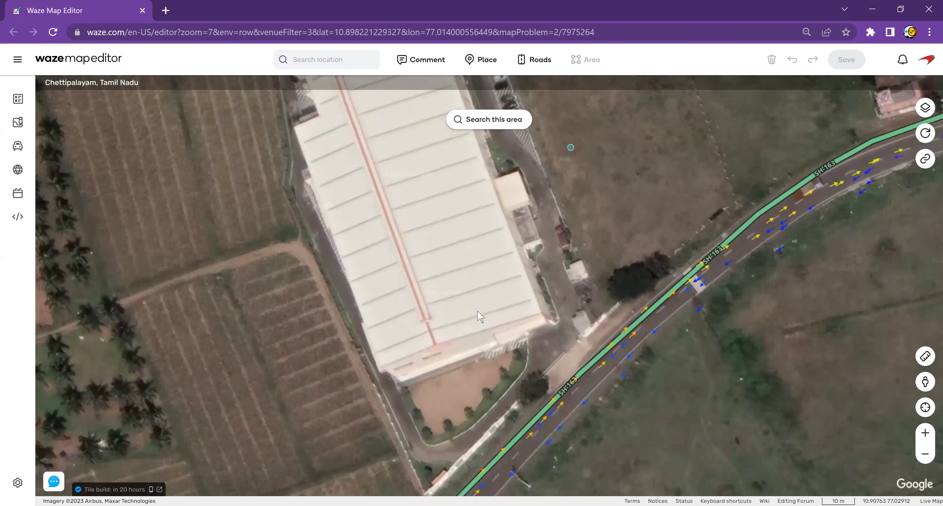
left_click(412, 470)
left_click_drag(424, 495, 424, 412)
left_click(349, 231)
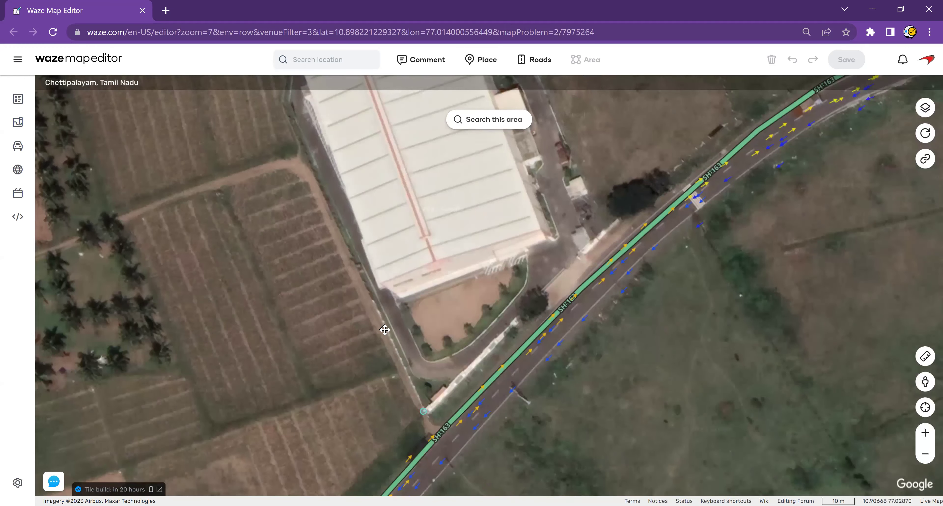
left_click_drag(383, 365, 399, 412)
left_click_drag(304, 153, 348, 300)
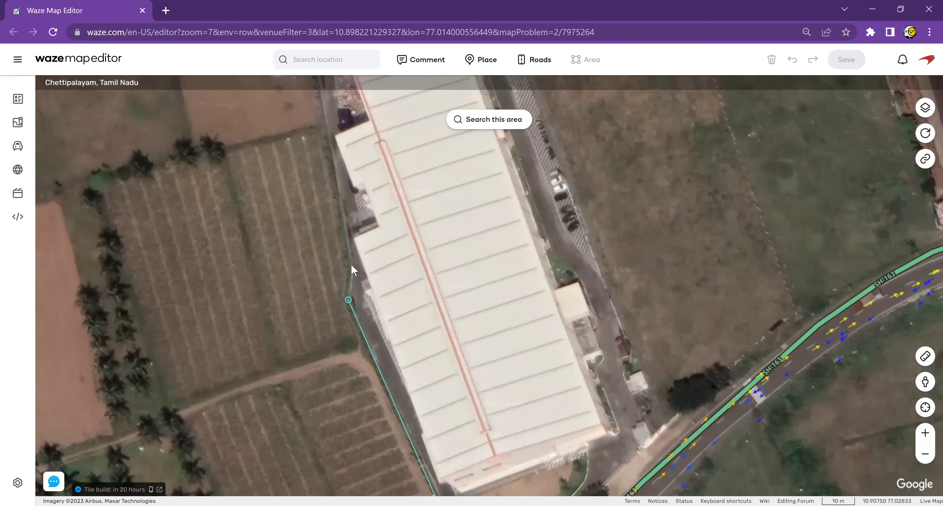
Continue the HYDAC place area boundary around the site's northern edge and down its eastern side, finishing the polygon beside SH-163.
left_click(341, 194)
left_click_drag(341, 194, 358, 413)
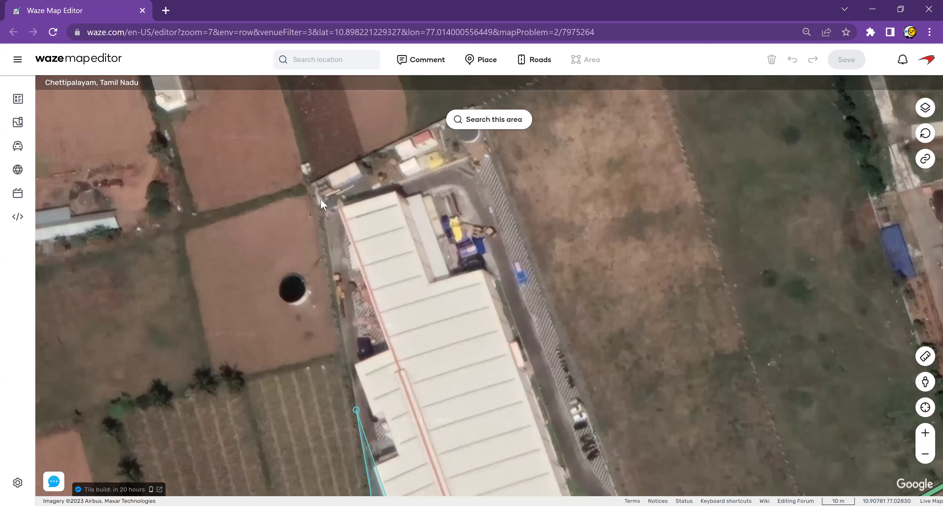
left_click_drag(322, 203, 326, 234)
left_click(318, 212)
double_click(395, 194)
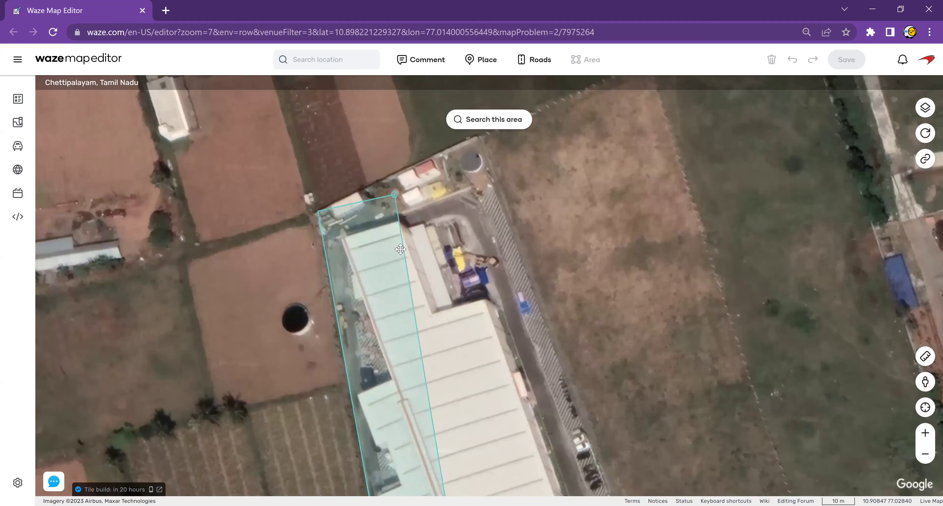
left_click_drag(400, 249, 377, 321)
left_click(458, 204)
double_click(537, 399)
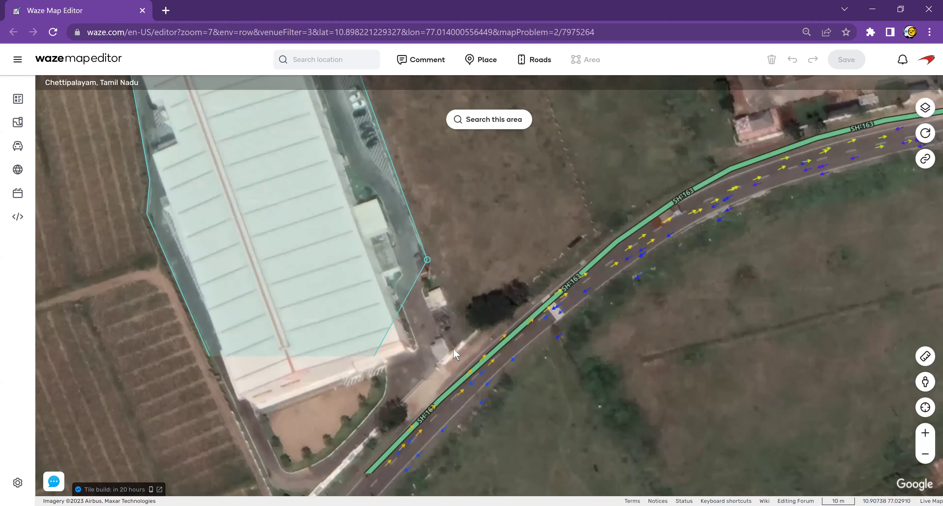
left_click(453, 354)
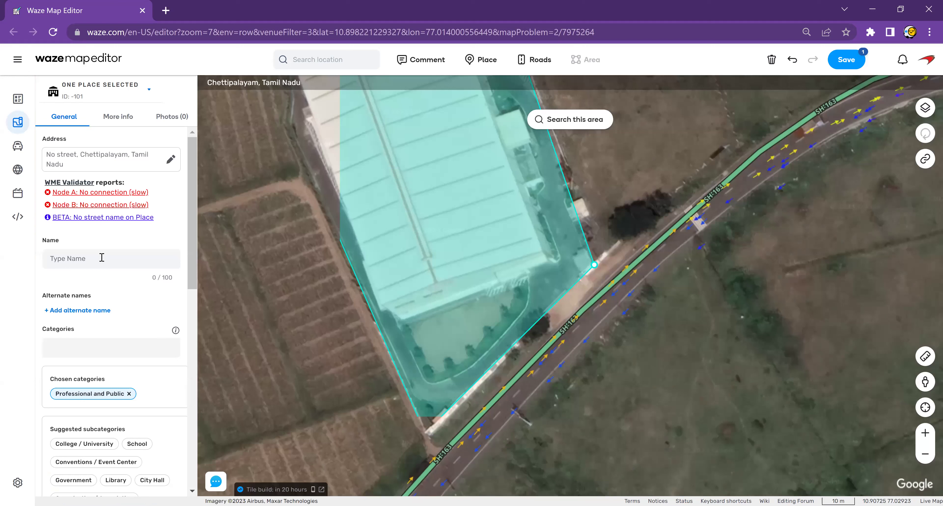
Name the new place Hydac and set its address street to SH-163 in Chettipalayam.
left_click(101, 257)
type("Hydac")
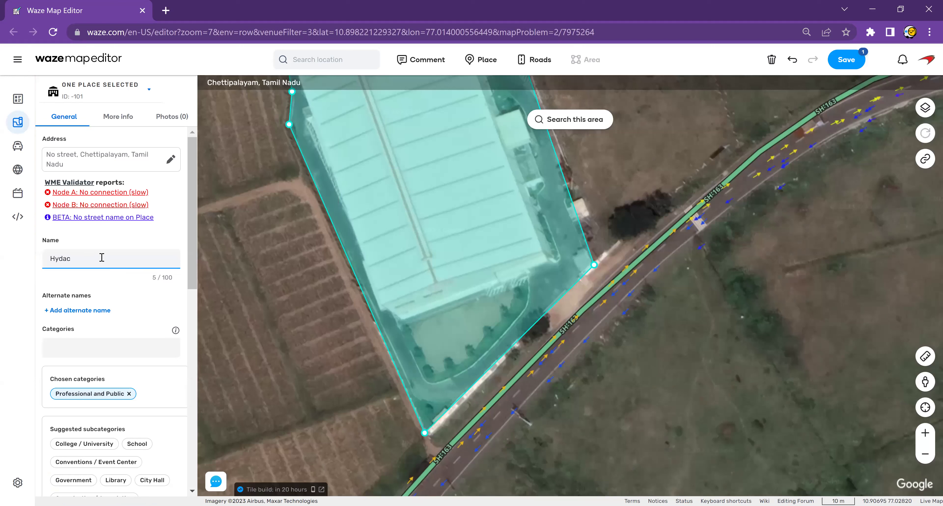
left_click(140, 200)
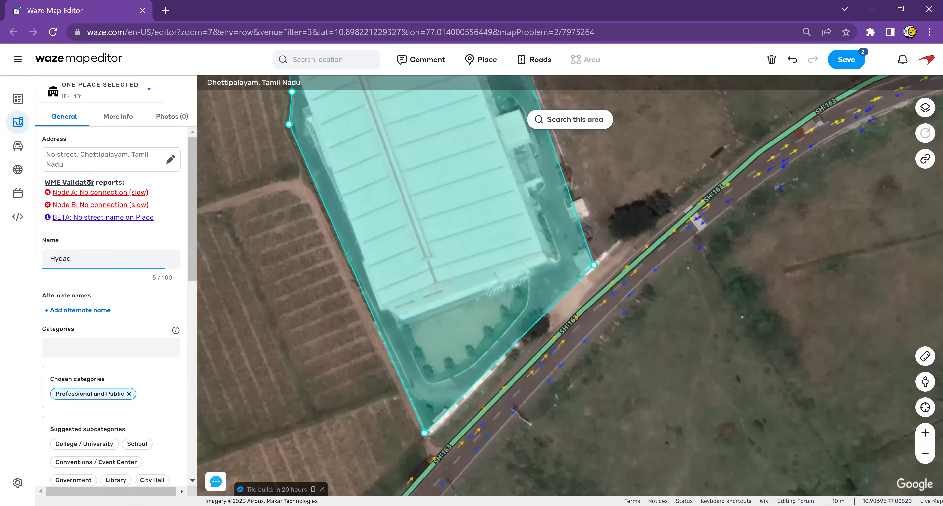
left_click(89, 175)
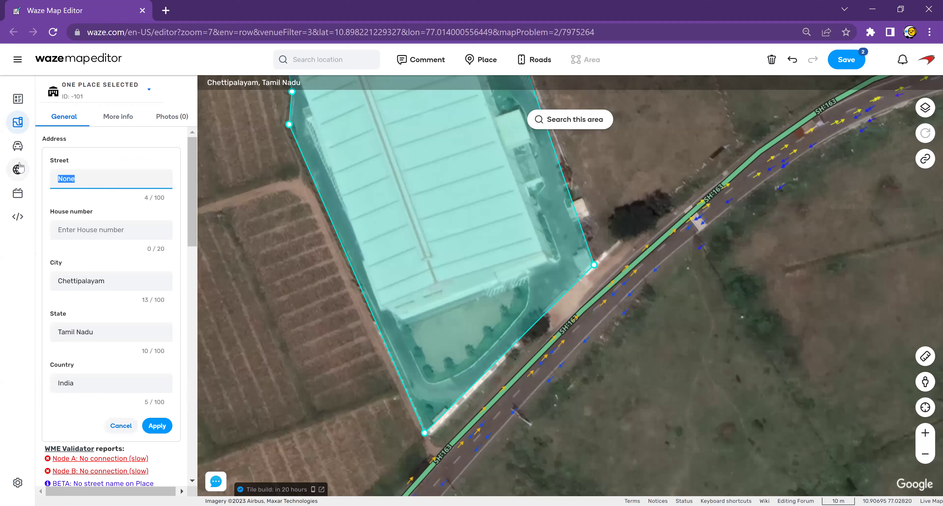
type("SH")
left_click(80, 245)
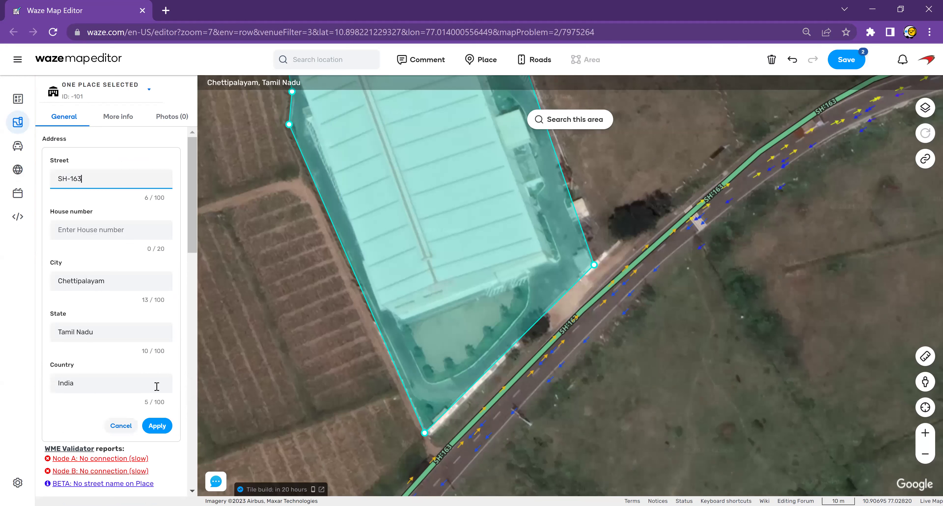
left_click(157, 426)
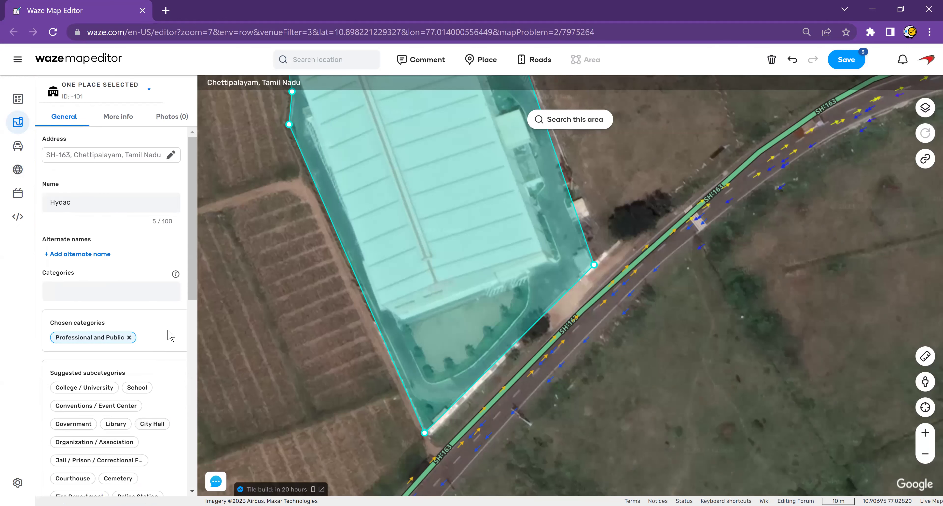
Examine the Hydac site's frontage, gate and signboards in Street View along SH-163 to judge the type of business.
scroll(171, 336, "down", 2)
left_click_drag(926, 382, 602, 321)
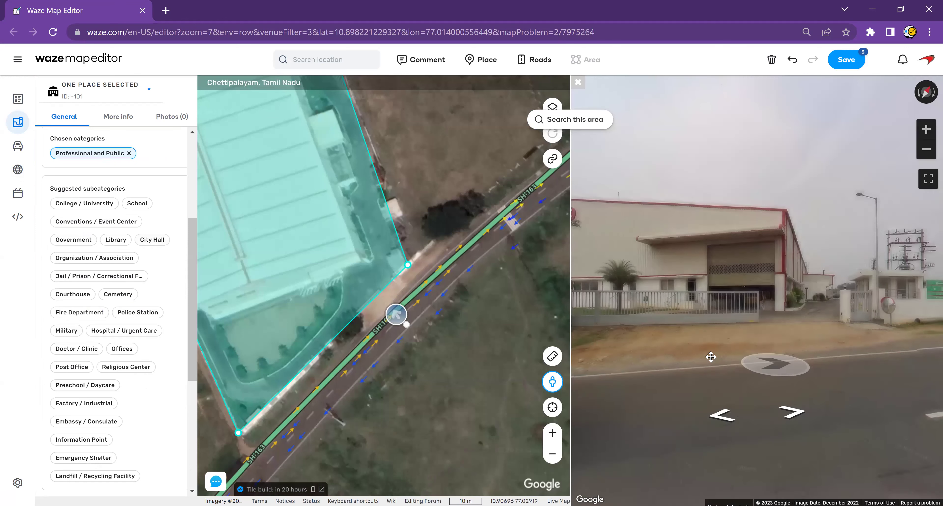
left_click(693, 353)
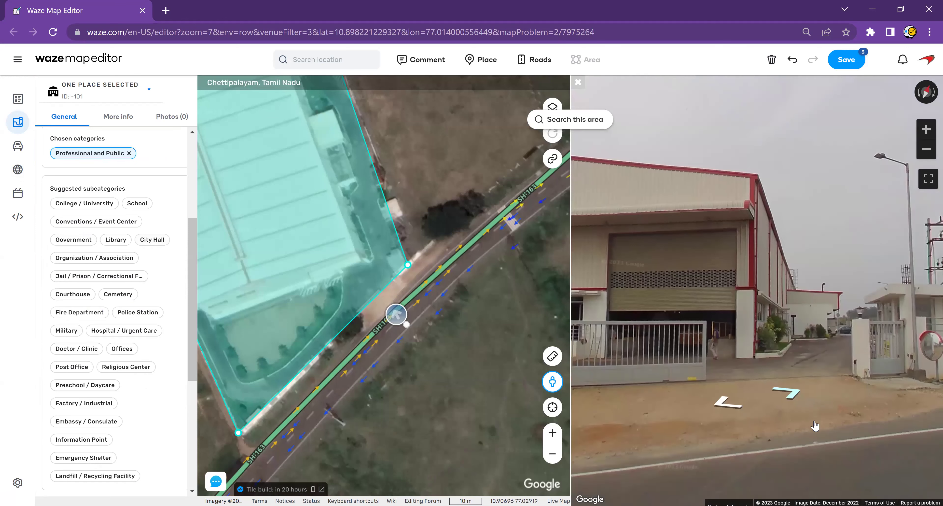
scroll(705, 334, "up", 3)
scroll(738, 380, "down", 2)
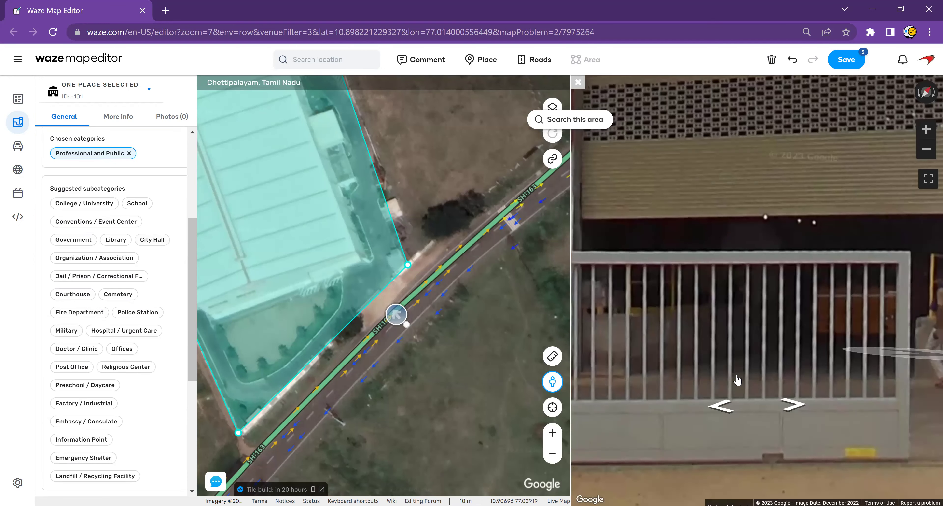
scroll(677, 354, "down", 2)
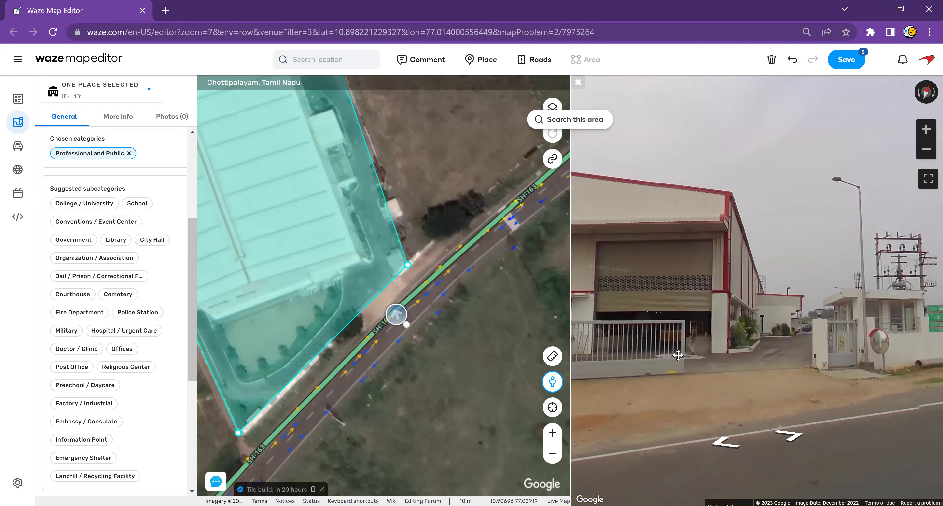
left_click(826, 374)
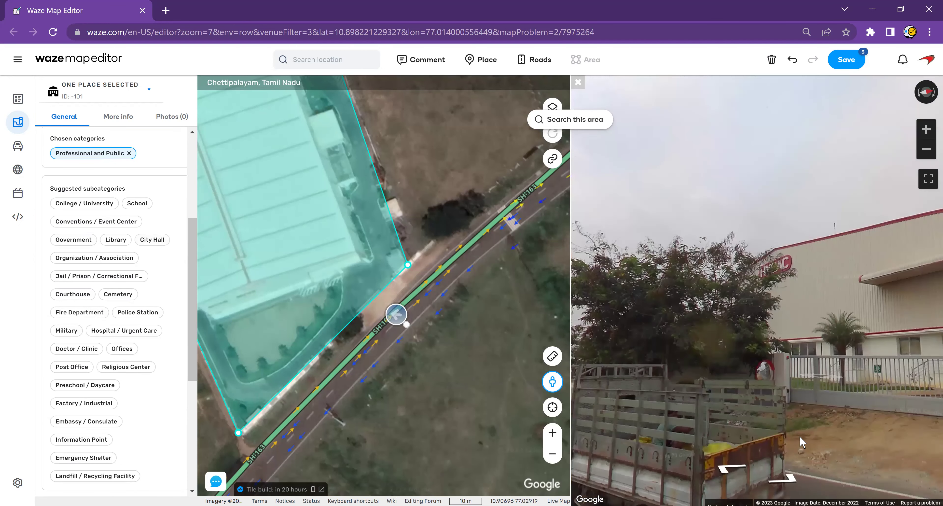
left_click(859, 421)
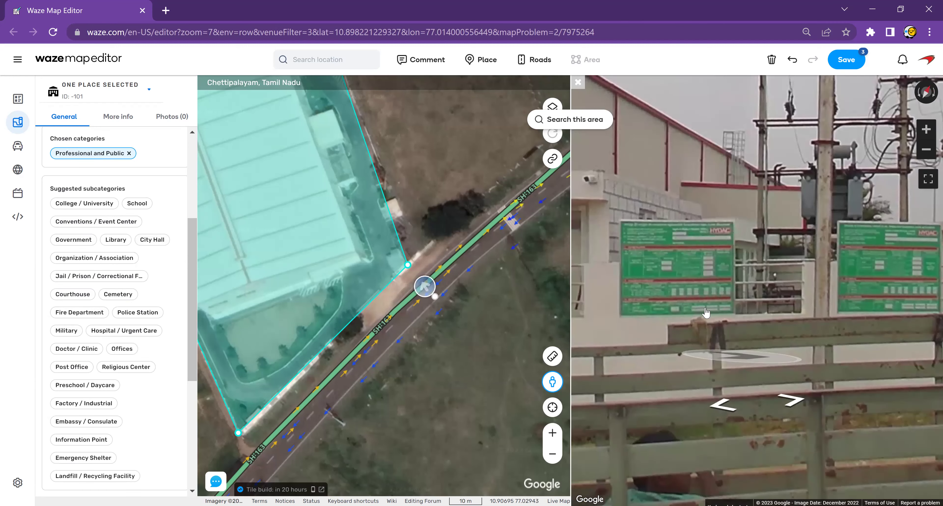
scroll(750, 362, "up", 2)
scroll(751, 361, "down", 2)
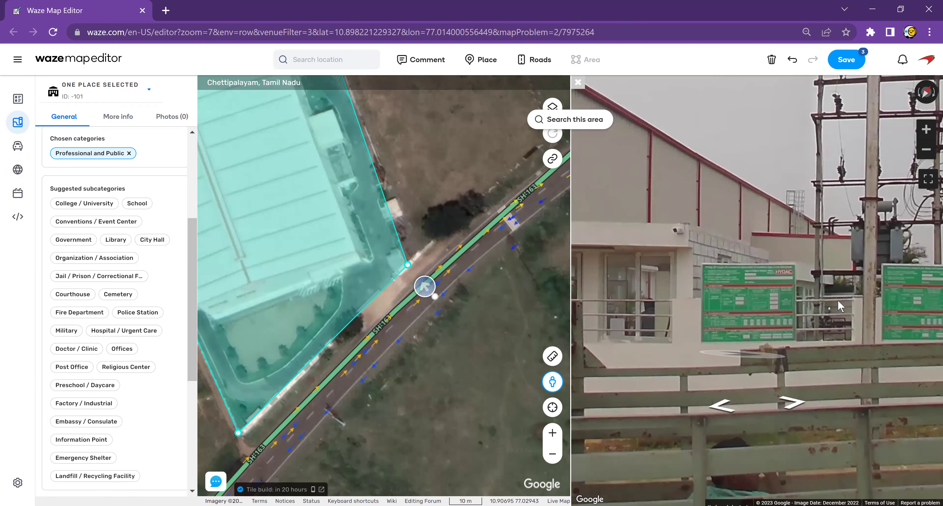
scroll(840, 307, "down", 3)
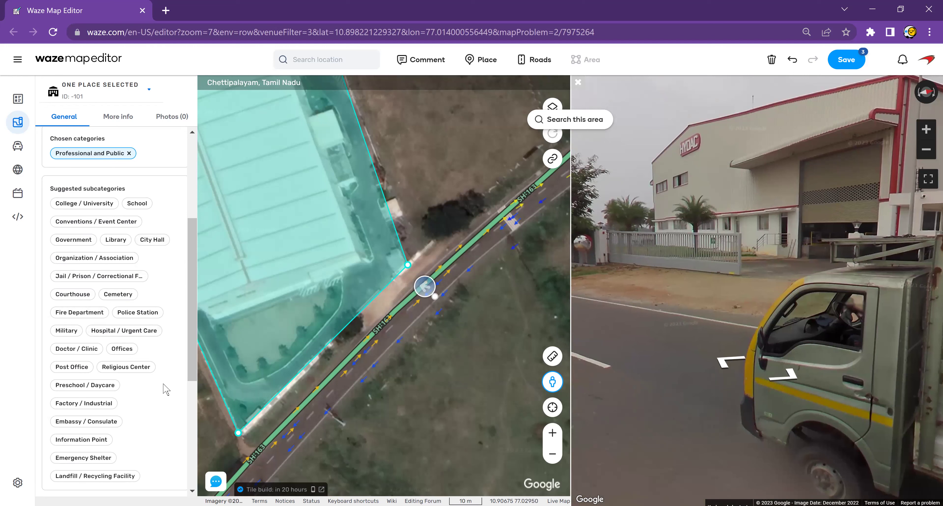
Assign the Factory / Industrial category to the Hydac place and save the map edits.
left_click(82, 404)
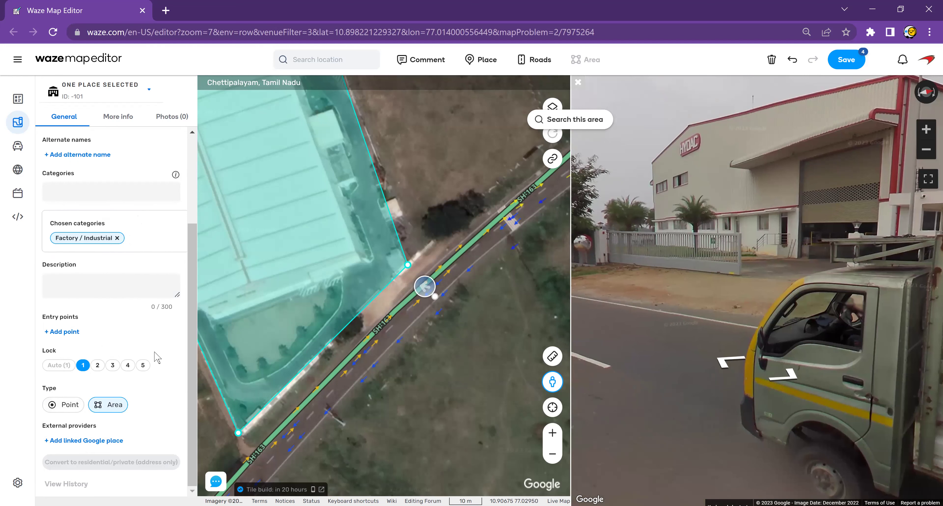
scroll(155, 357, "up", 2)
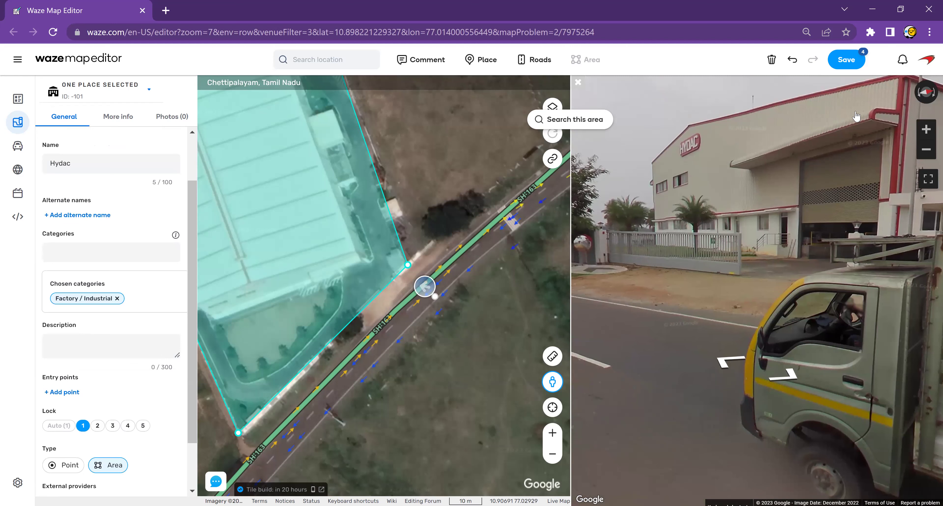
left_click(849, 61)
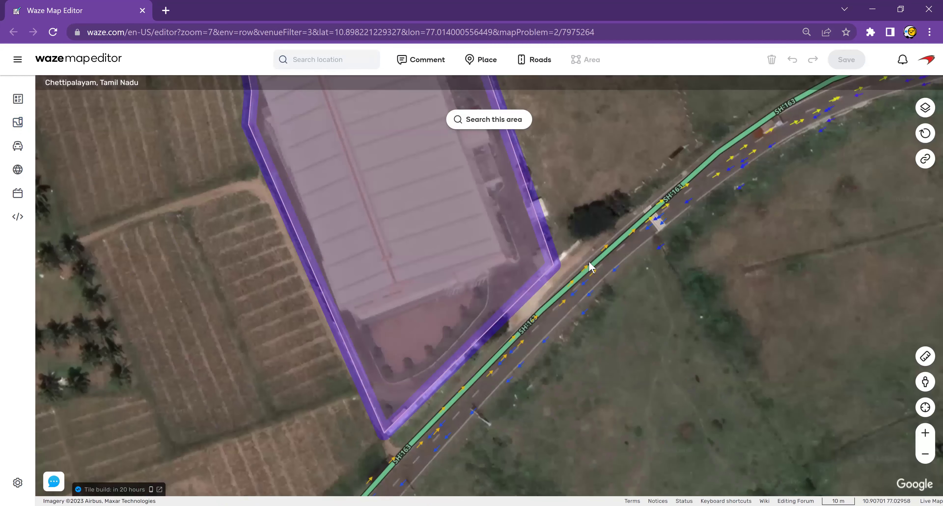
Examine the satellite imagery along SH-163 southwest of the Hydac site for unmapped buildings and side roads.
left_click_drag(632, 308, 471, 449)
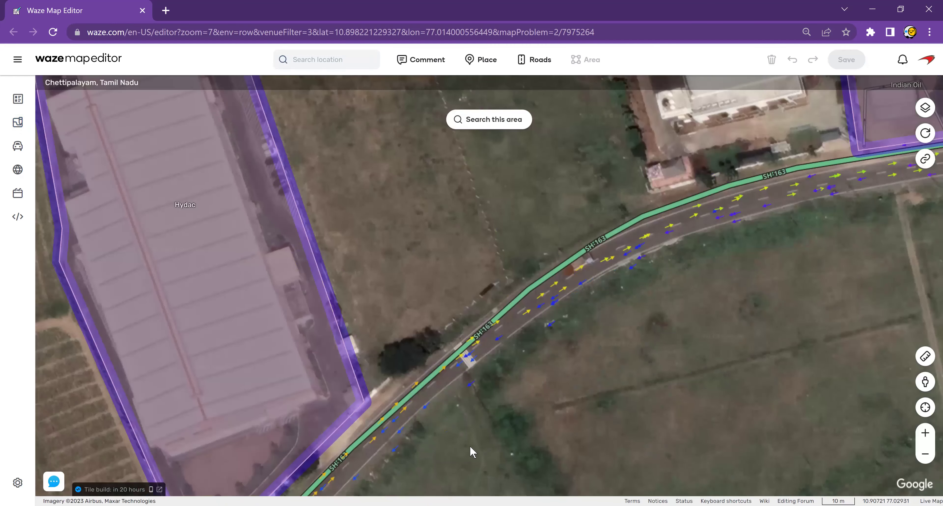
left_click_drag(382, 275, 339, 235)
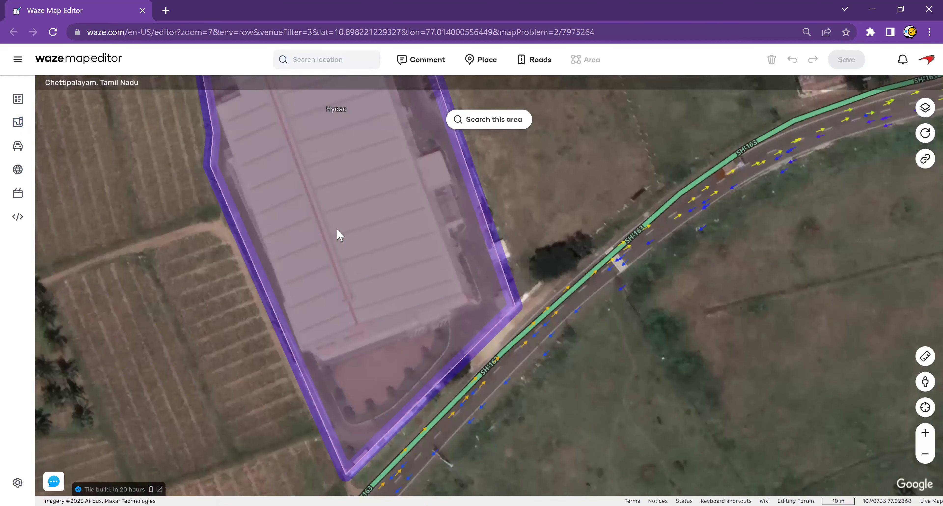
key("Down")
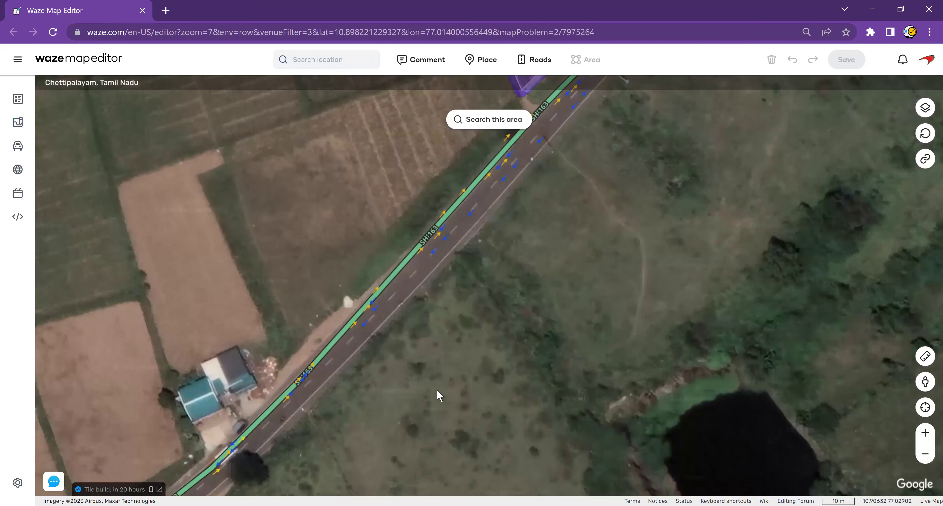
left_click_drag(437, 391, 617, 233)
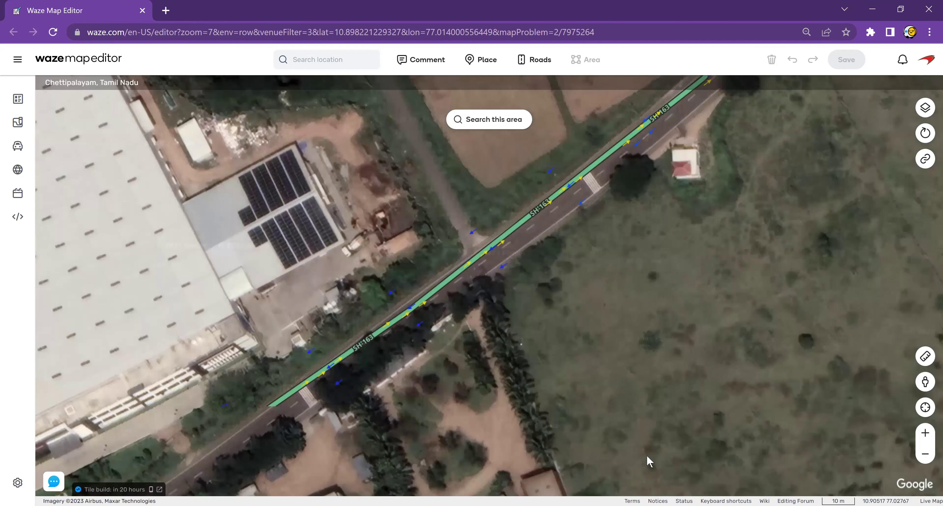
left_click_drag(605, 205, 675, 452)
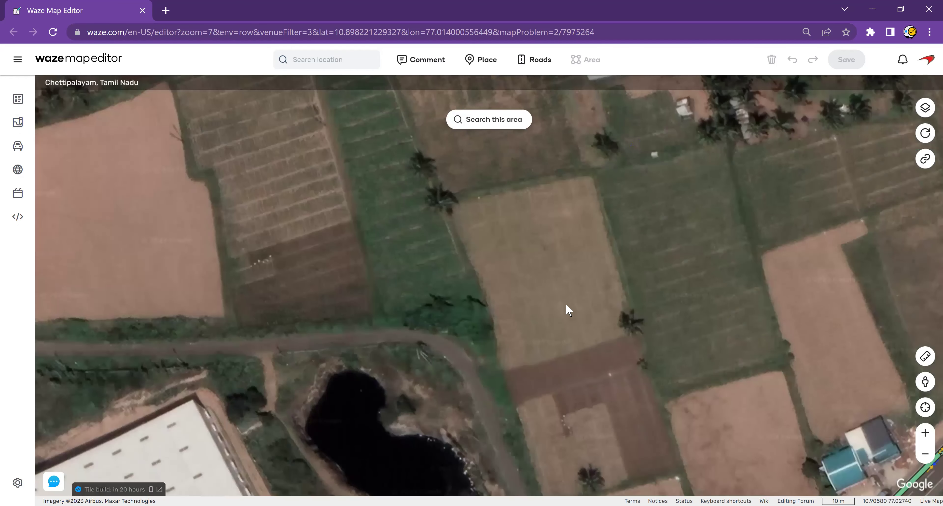
left_click_drag(517, 393, 569, 258)
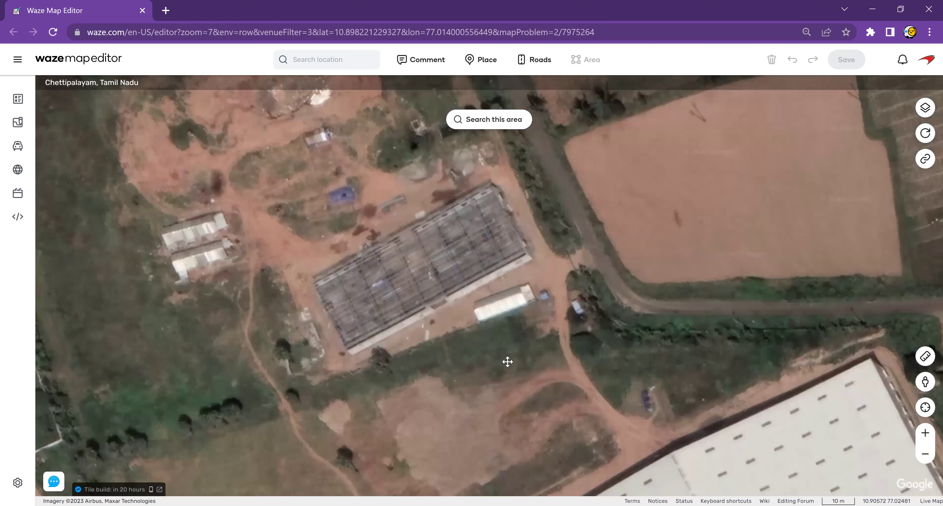
left_click_drag(433, 240, 447, 439)
left_click_drag(585, 285, 603, 480)
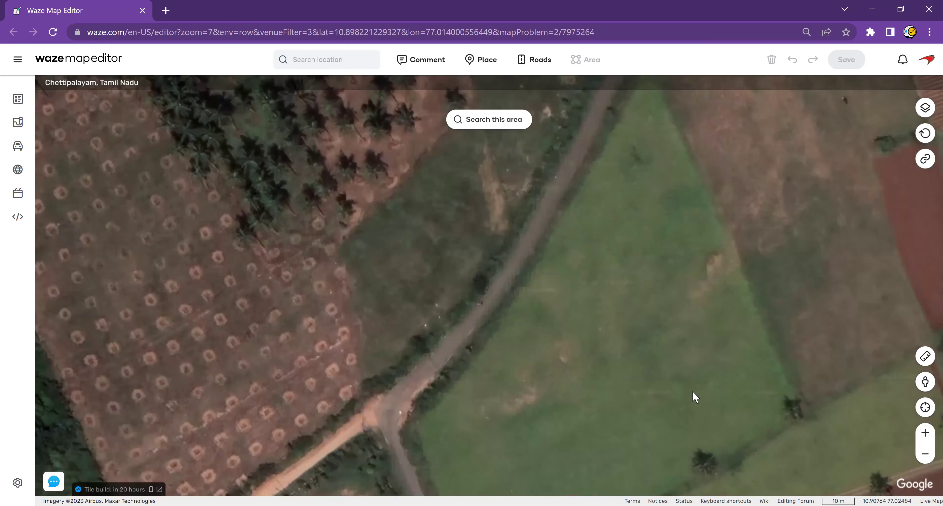
left_click_drag(695, 397, 547, 183)
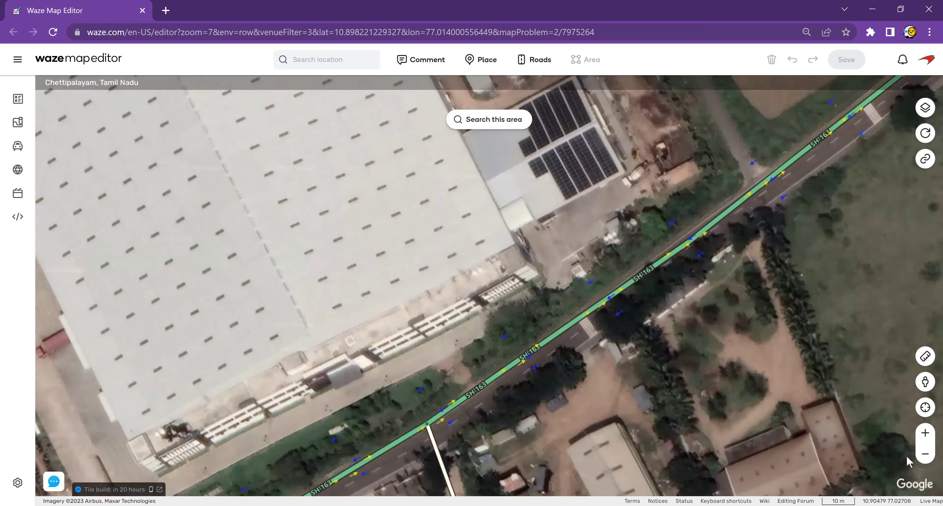
Open Street View on SH-163 beside the large white-roofed factory and follow the highway southwest to the side-road junction.
left_click(925, 382)
left_click(594, 329)
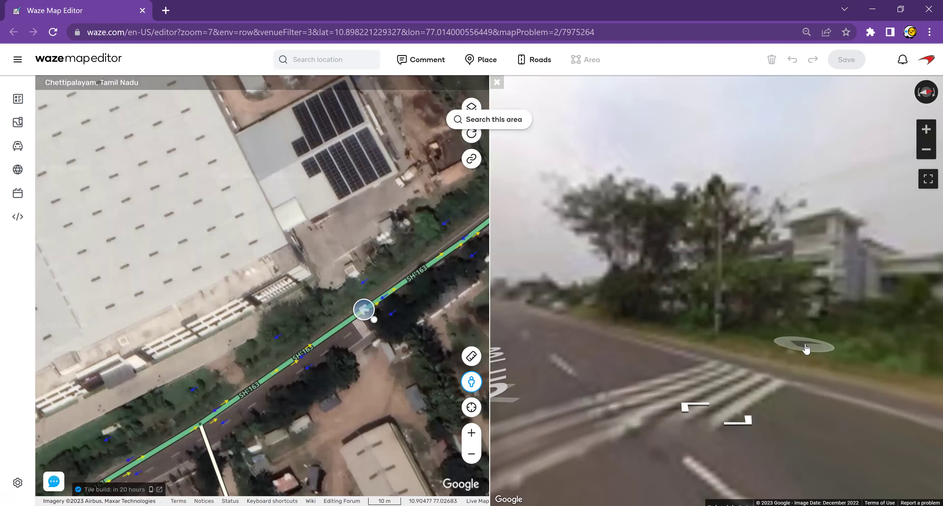
left_click_drag(897, 303, 681, 372)
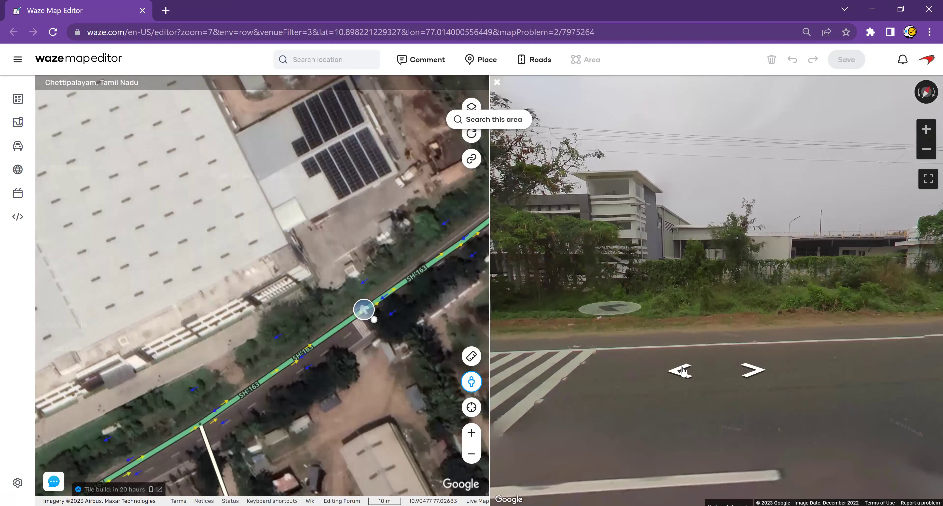
left_click(691, 363)
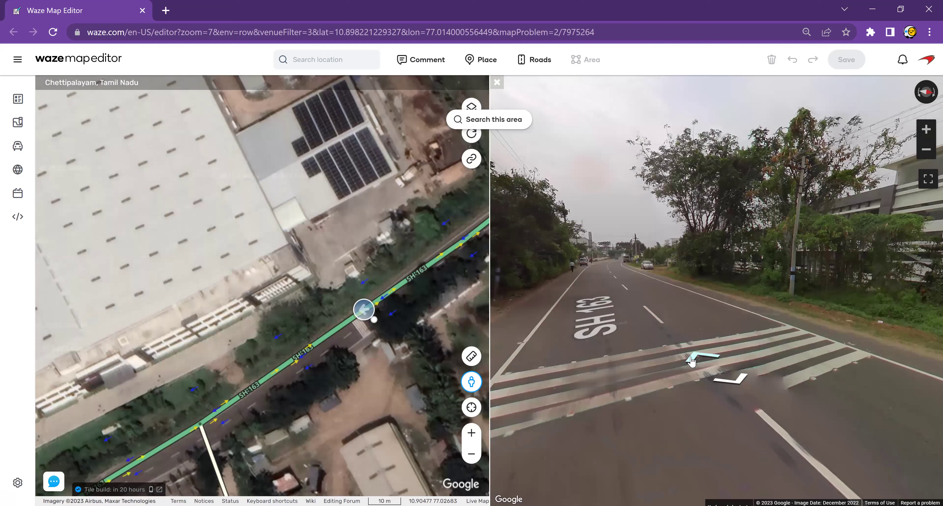
left_click(691, 363)
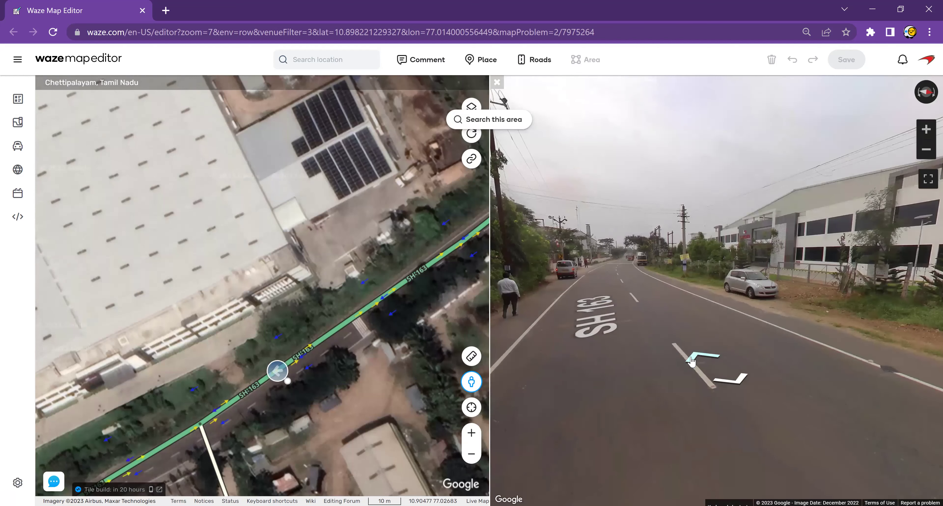
left_click(692, 363)
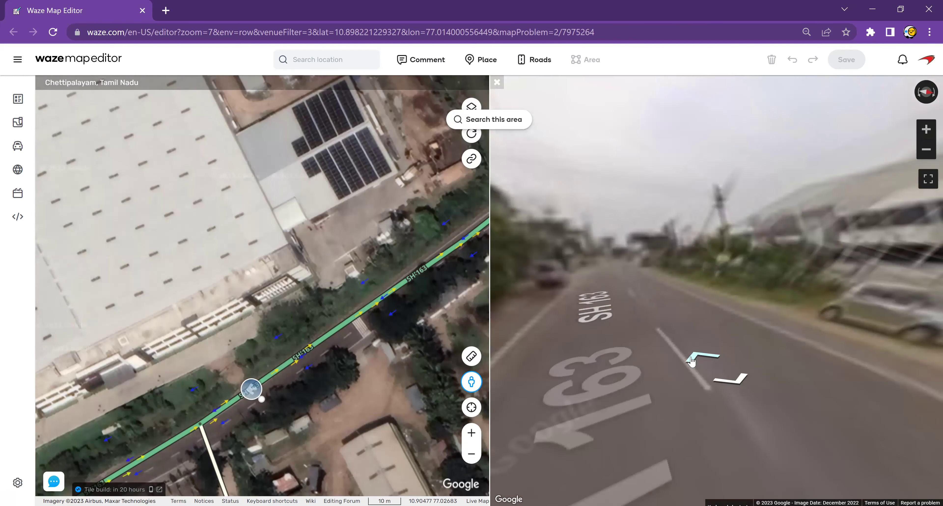
left_click(691, 363)
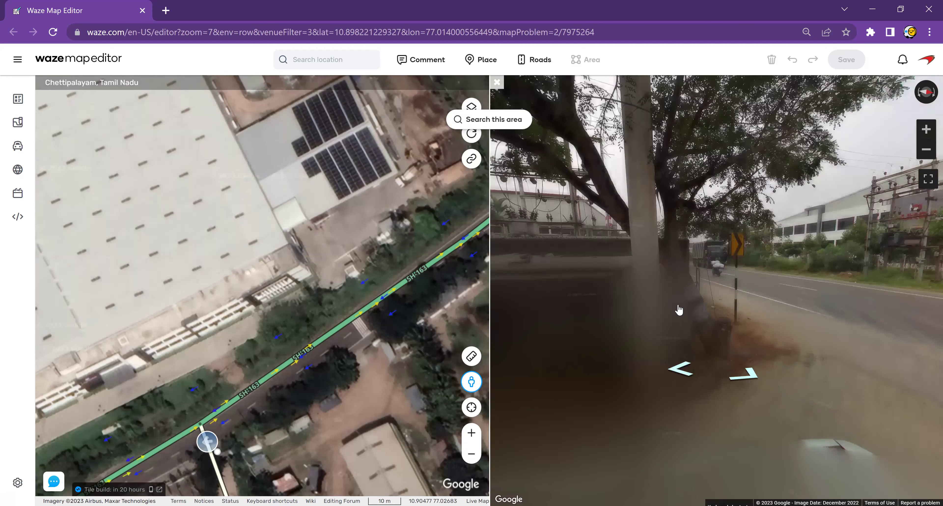
left_click(681, 366)
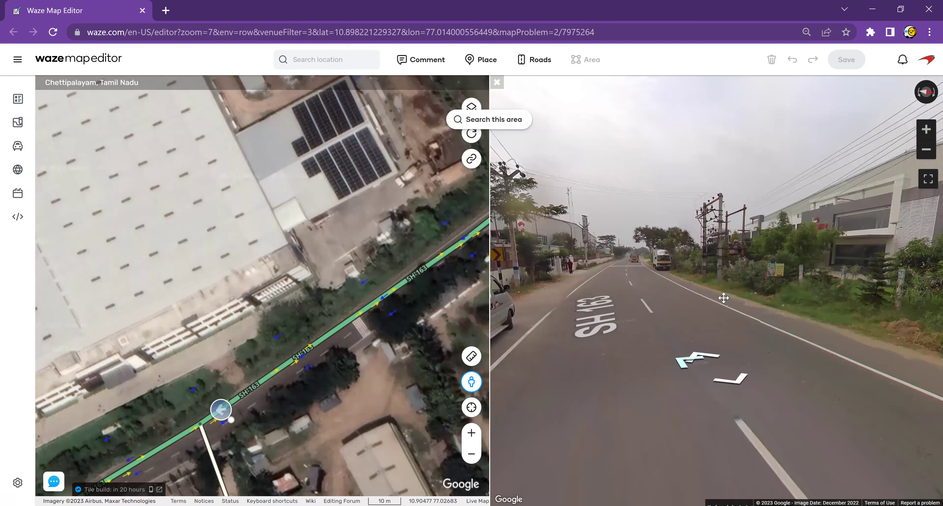
Inspect the entrance of the dirt side road off SH-163 in Street View and return to the highway.
left_click(771, 300)
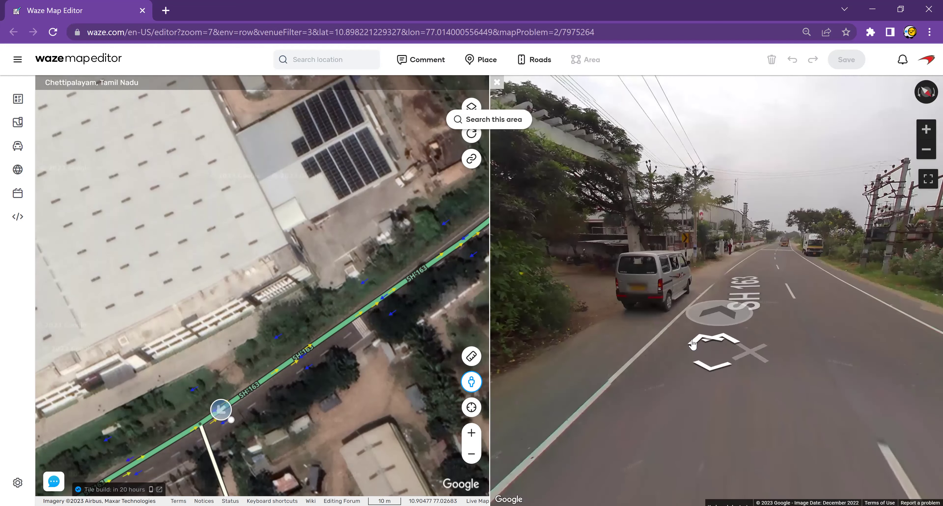
left_click(676, 345)
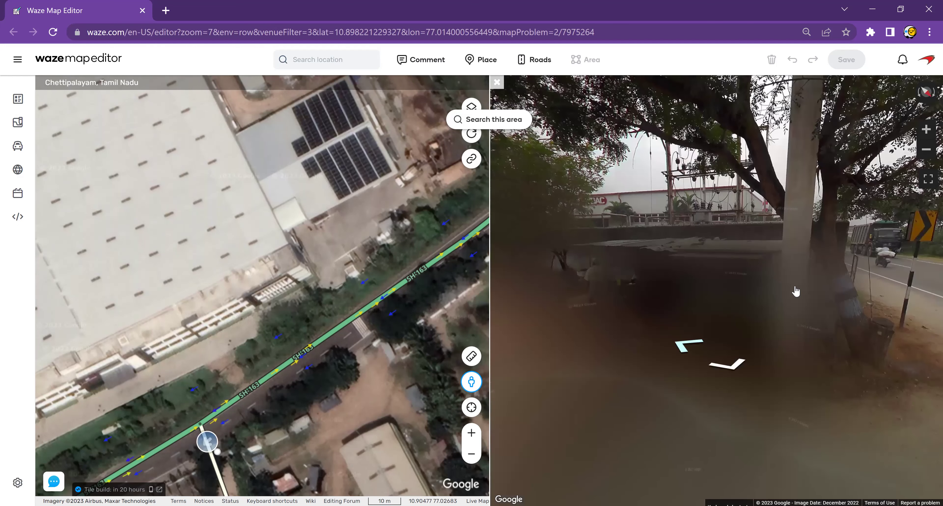
left_click(705, 335)
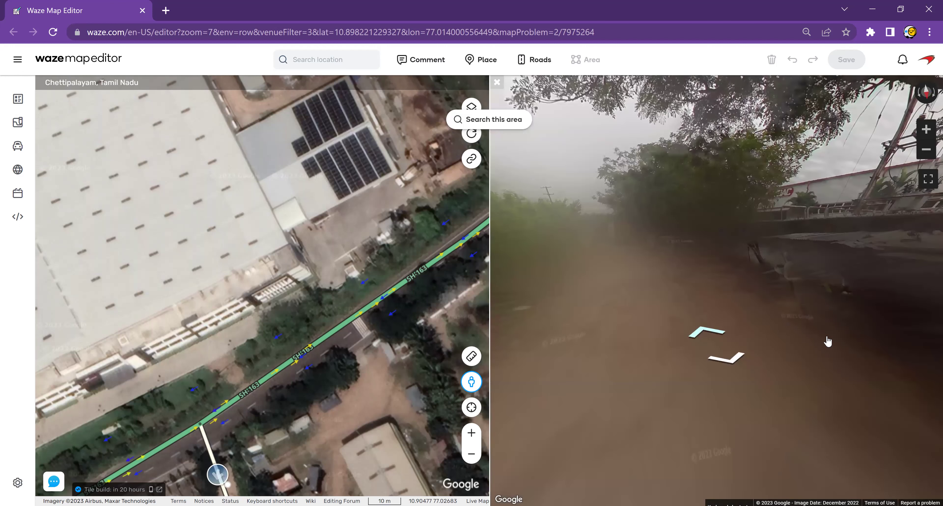
left_click(733, 365)
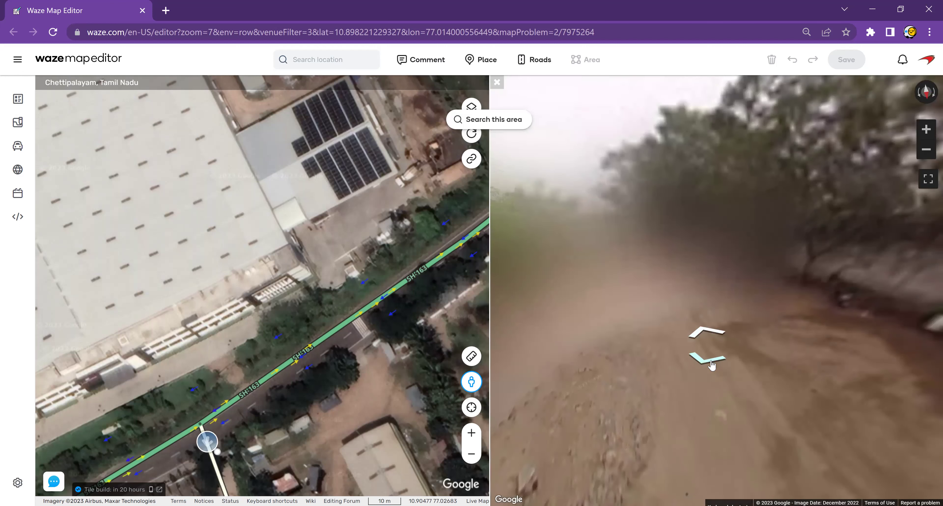
left_click(745, 303)
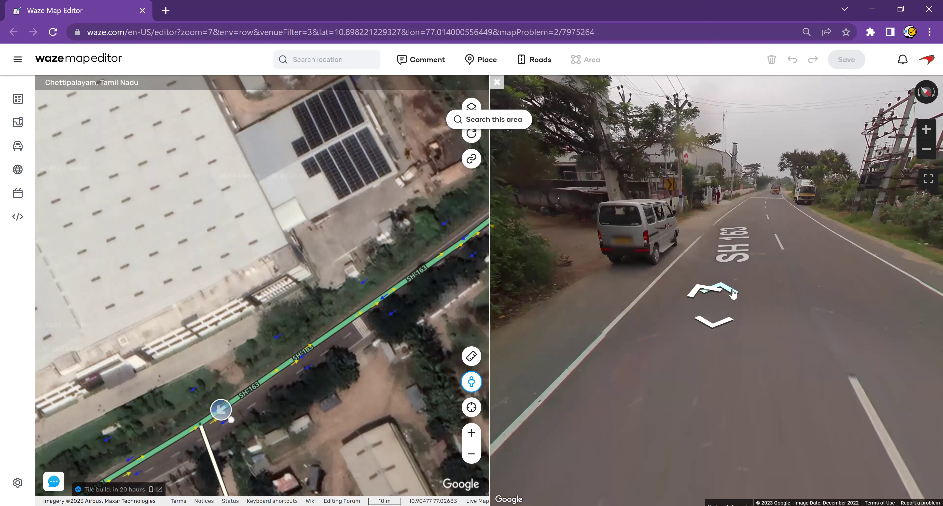
Continue southwest along SH-163 in Street View and look for the company name on the factory facade.
left_click(733, 293)
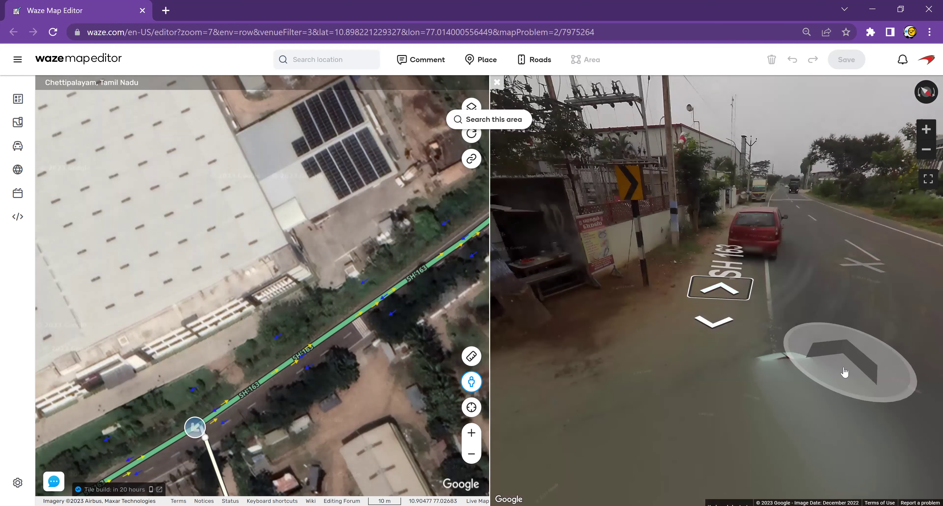
left_click(823, 316)
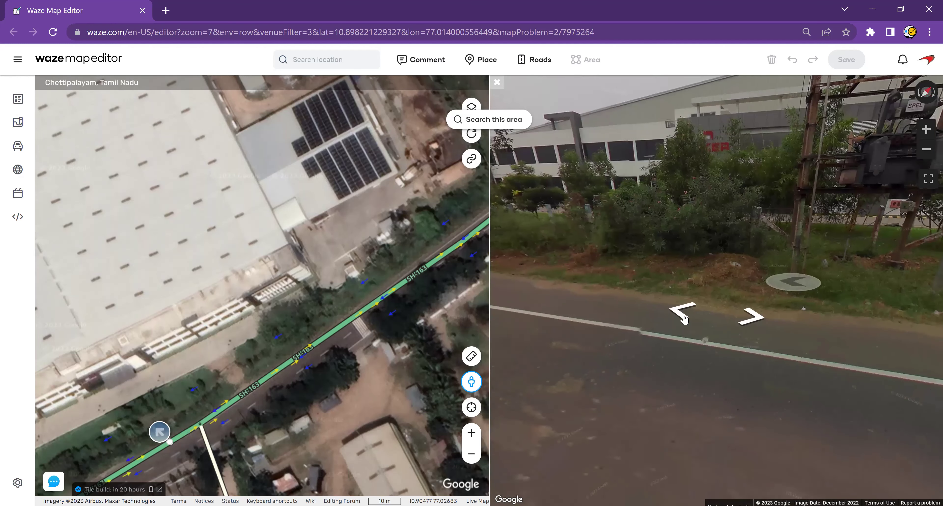
left_click(683, 315)
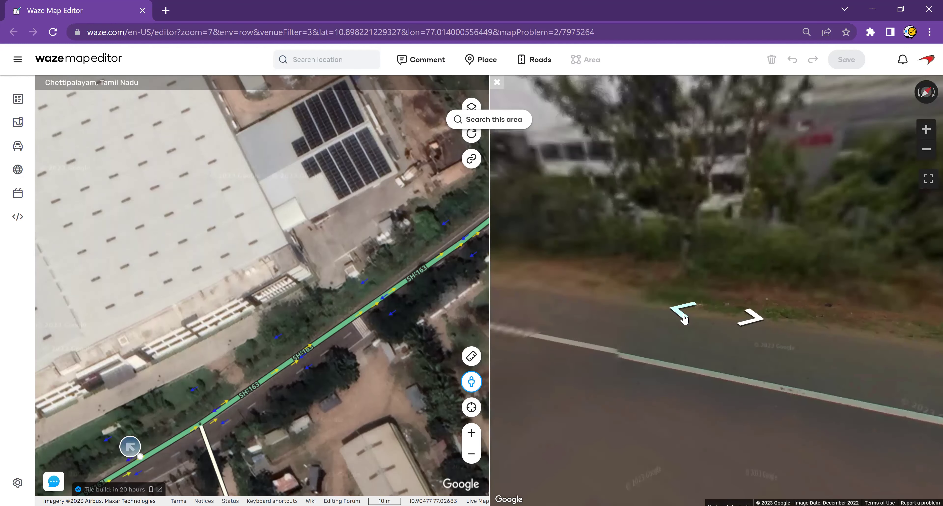
left_click(764, 287)
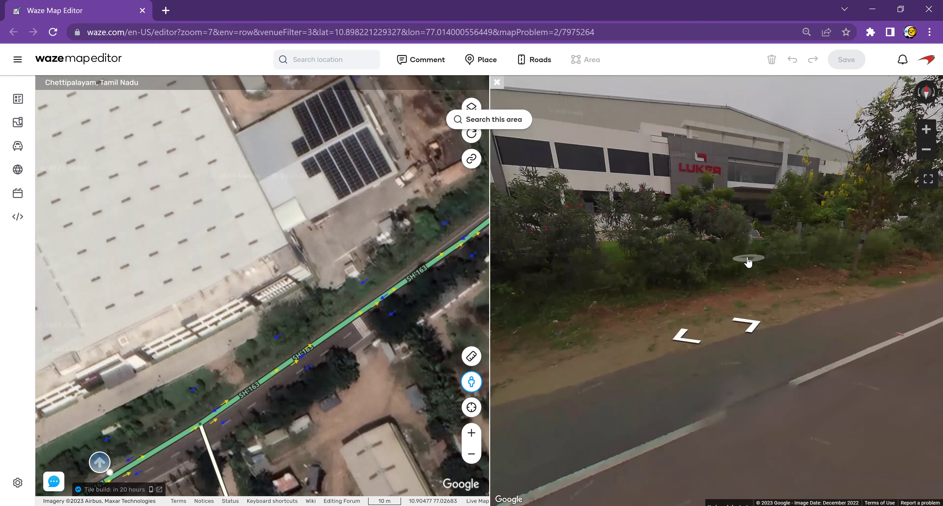
left_click(745, 278)
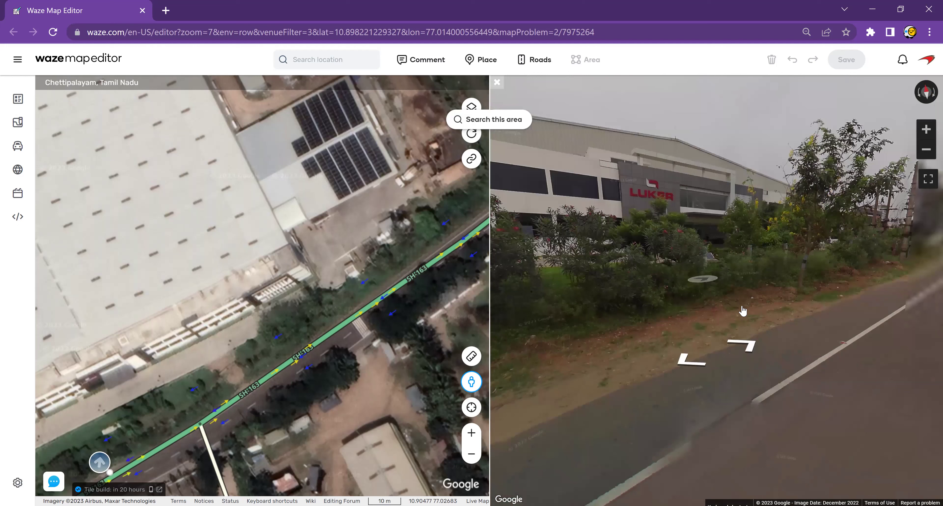
Go back northeast along the factory frontage in Street View, inspect the building, and close Street View.
left_click(743, 311)
left_click(743, 310)
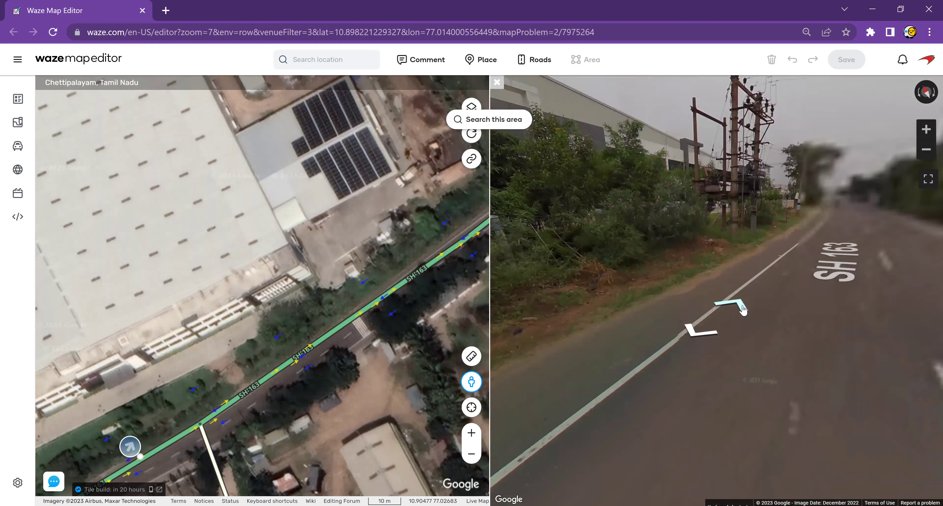
left_click(743, 310)
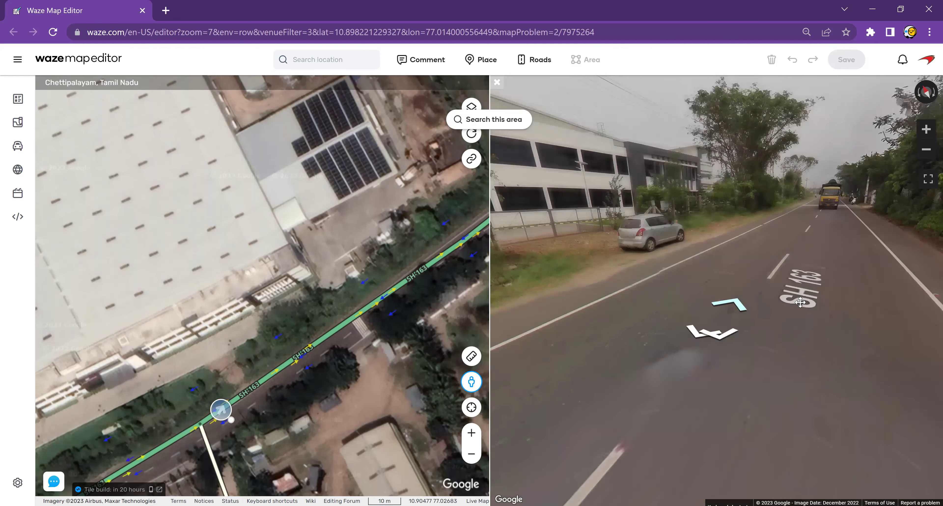
left_click_drag(618, 277, 773, 277)
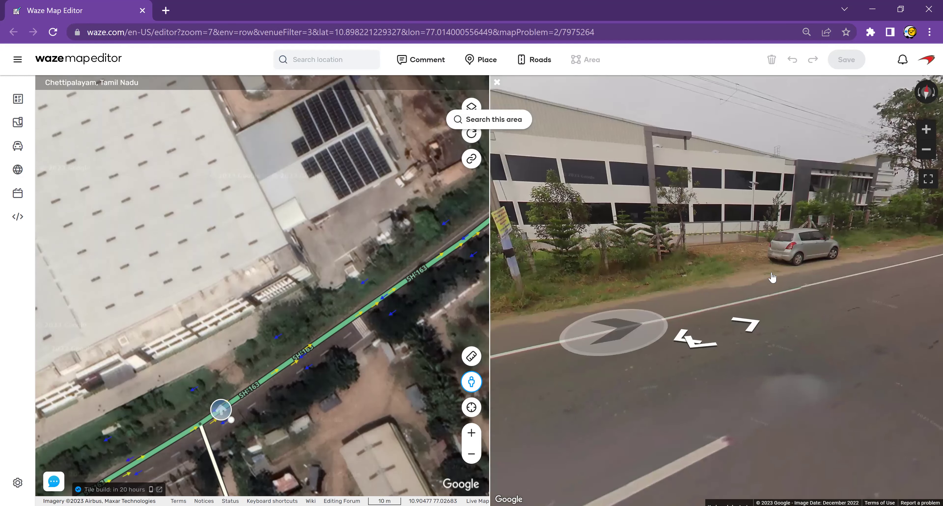
scroll(772, 274, "up", 1)
scroll(772, 269, "up", 1)
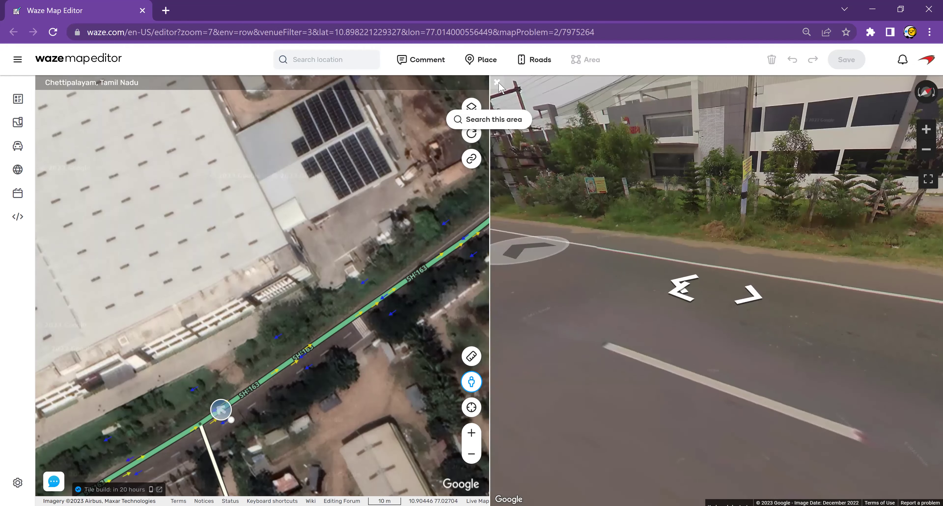
left_click(498, 83)
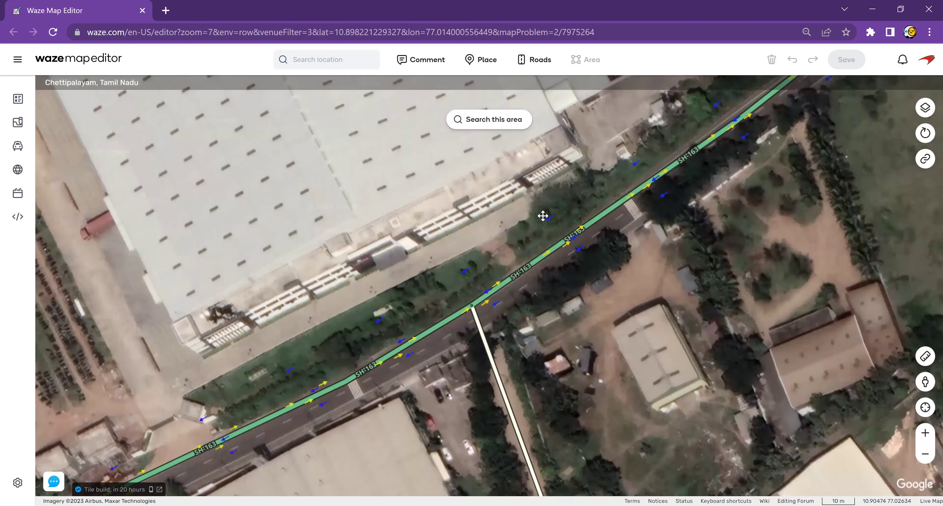
Open Street View at the factory's entrance gate on SH-163, read the company signboard up close, and close Street View.
left_click(429, 353)
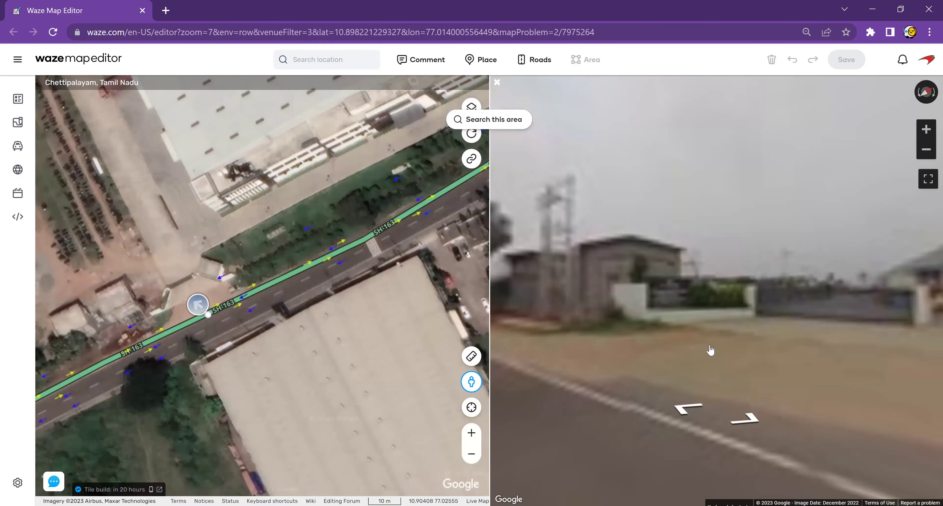
scroll(711, 350, "up", 3)
left_click_drag(600, 274, 798, 428)
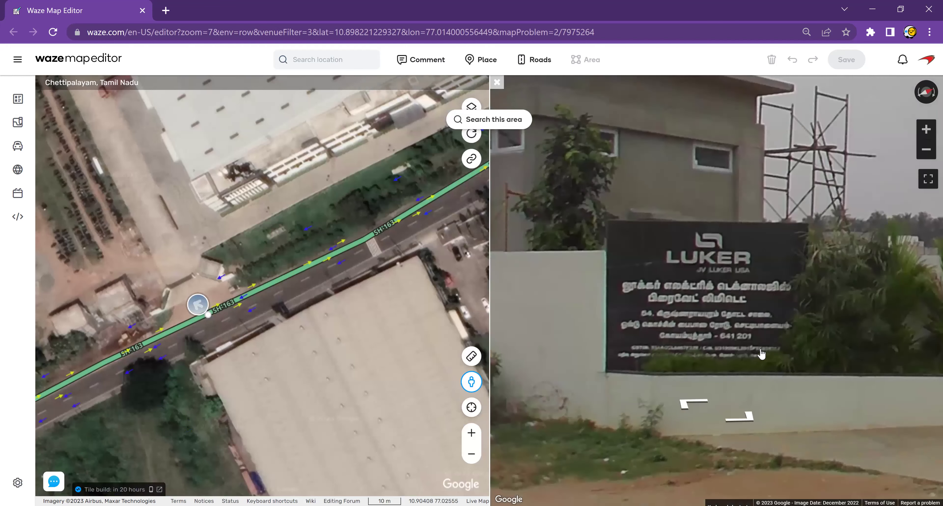
scroll(736, 319, "up", 1)
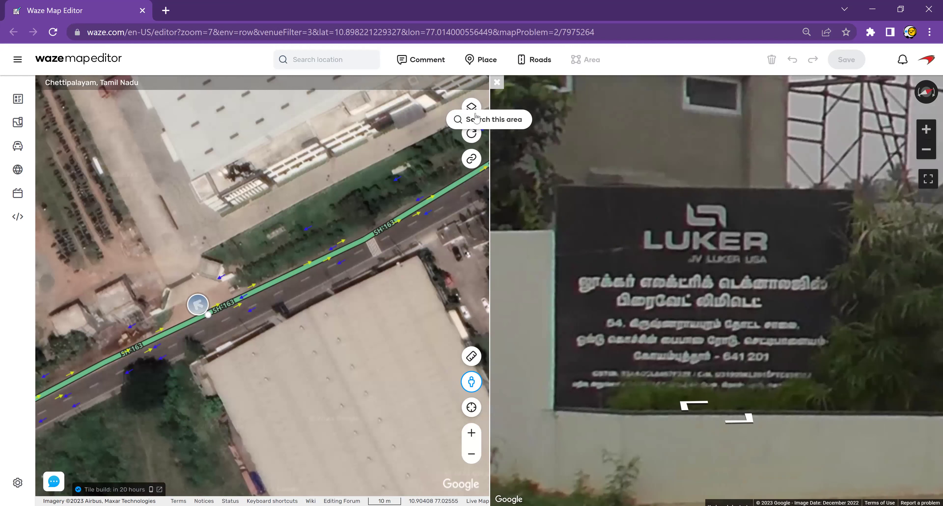
left_click(498, 83)
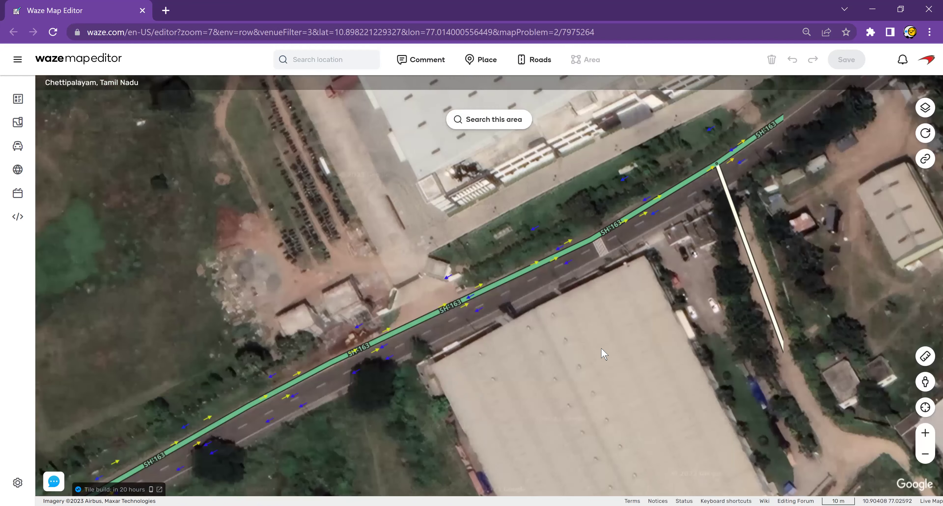
Draw a Professional and Public area place around the factory premises north of SH-163, following the compound boundary.
left_click(487, 59)
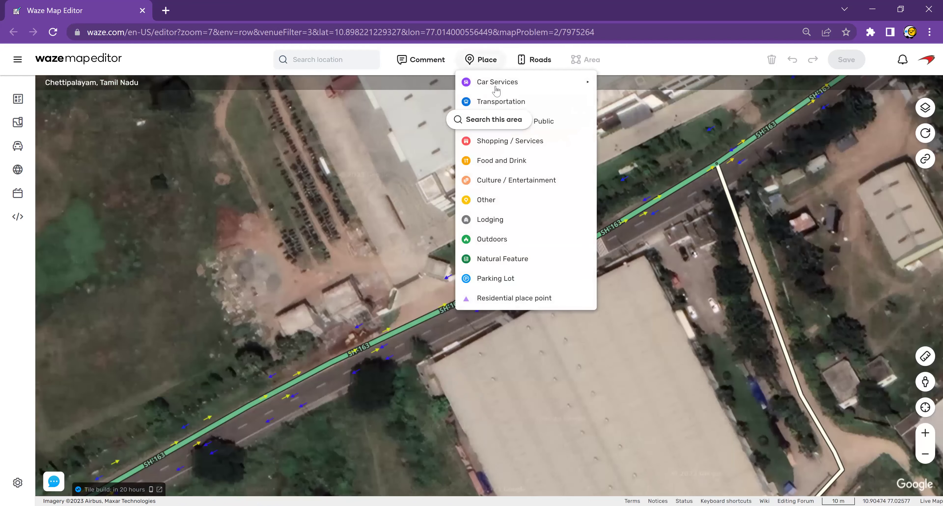
mouse_move(545, 124)
left_click(584, 121)
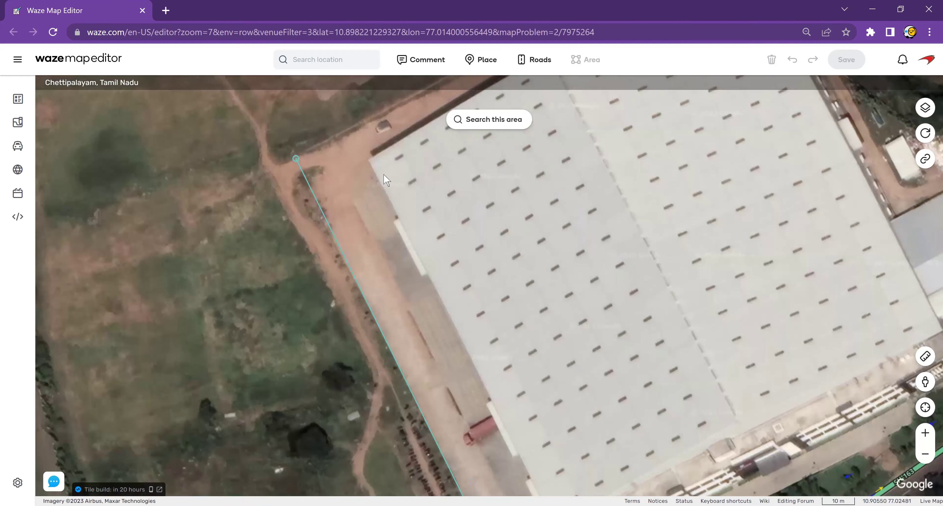
left_click(298, 167)
left_click(723, 217)
double_click(726, 310)
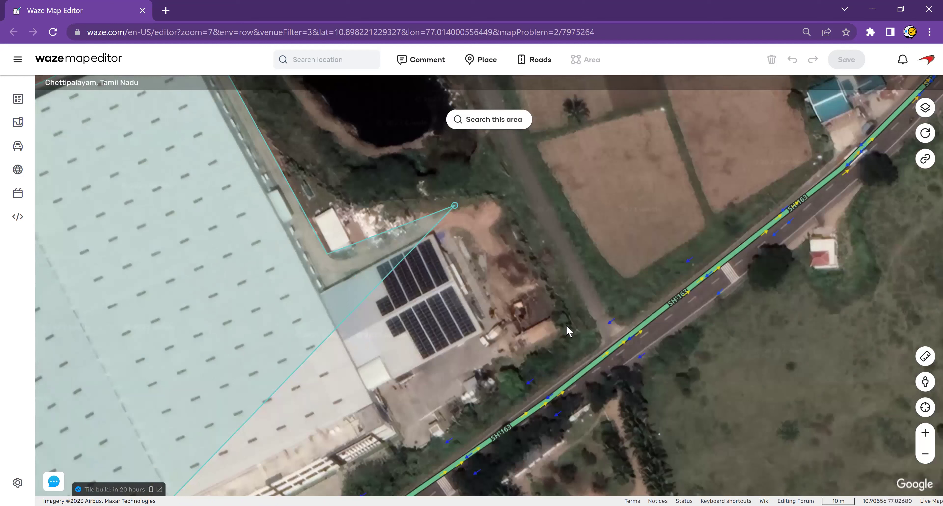
left_click_drag(573, 331, 450, 442)
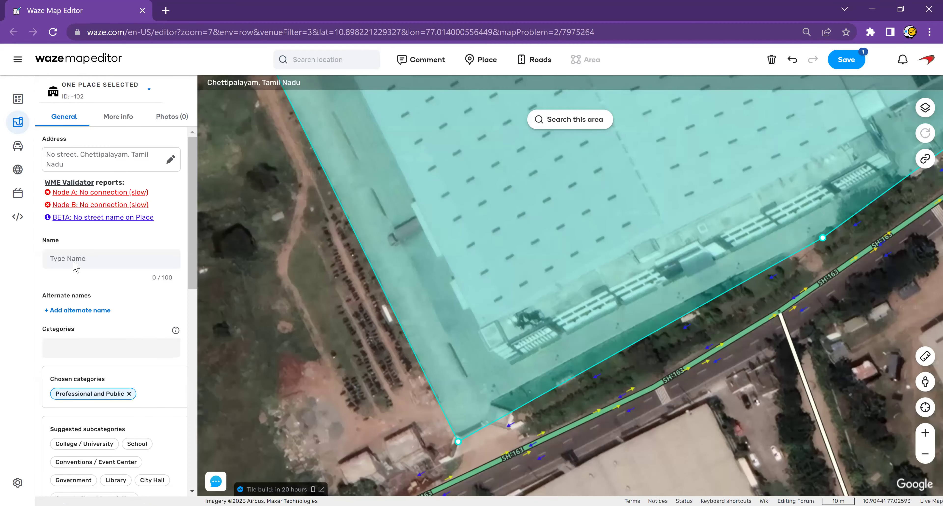
Open Street View at the factory gate, zoom in on the company signboard, and name the place Luker.
mouse_move(65, 266)
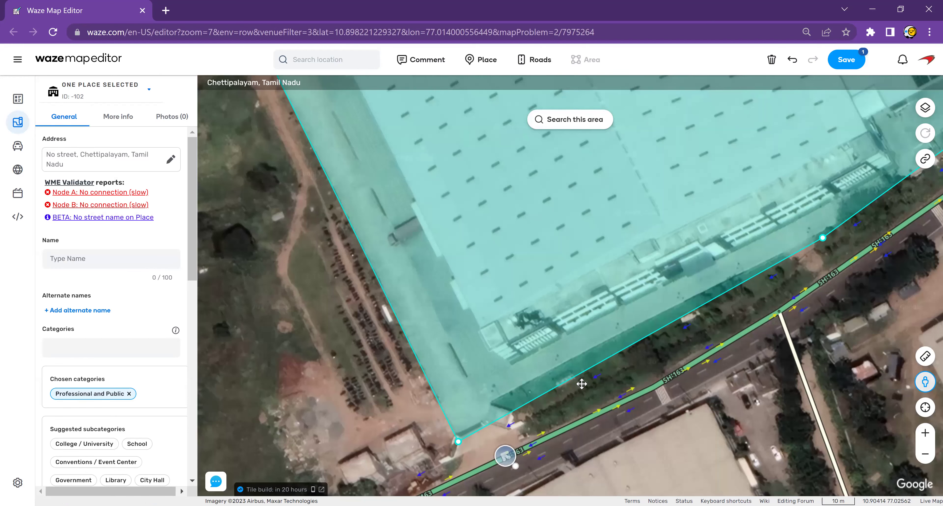
key("shift+s")
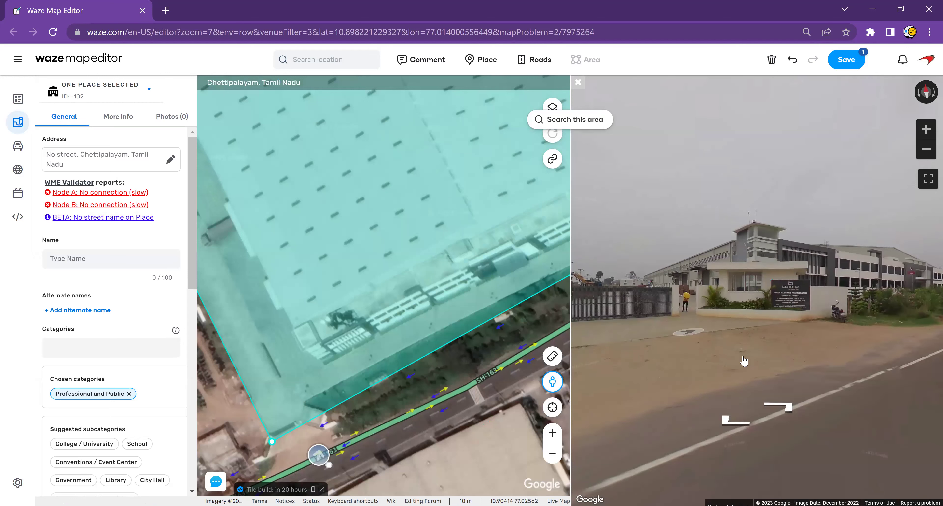
left_click(755, 389)
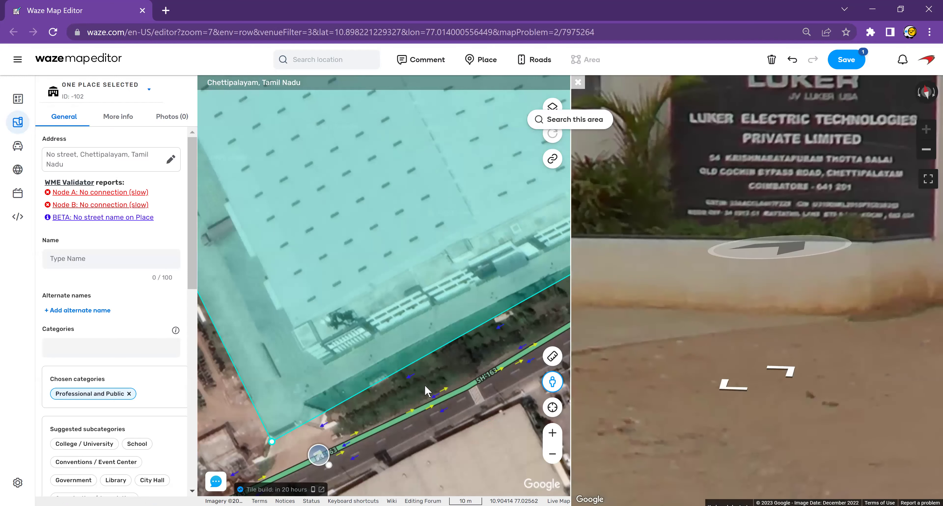
left_click(72, 258)
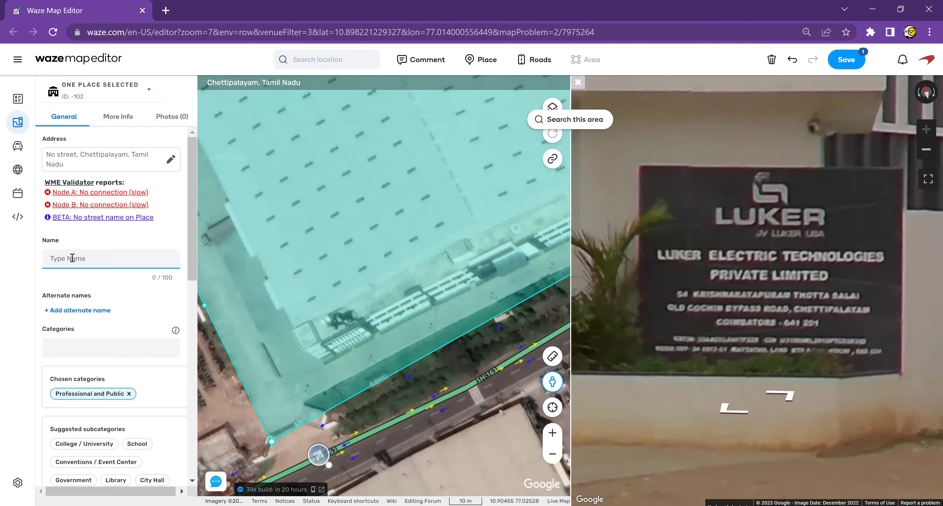
type("Luke")
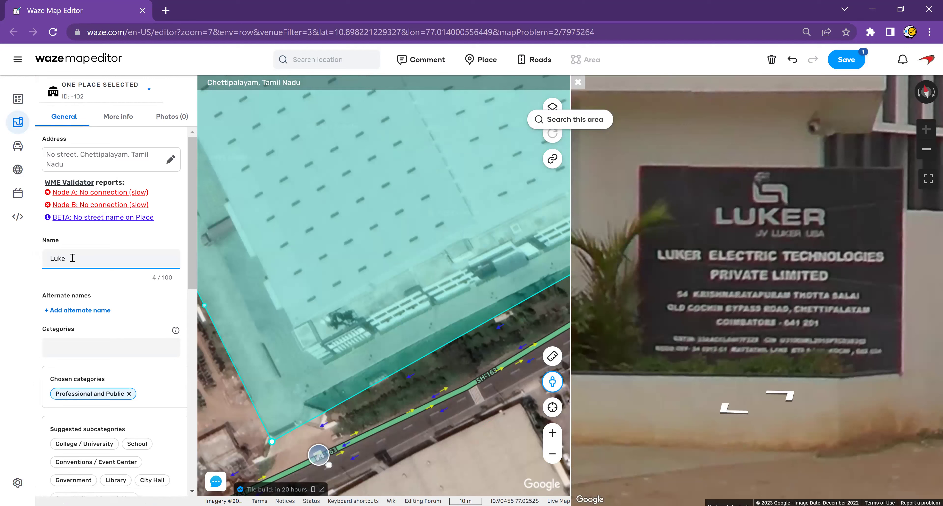
Set the place's category to the Factory / Industrial subcategory.
scroll(121, 328, "down", 2)
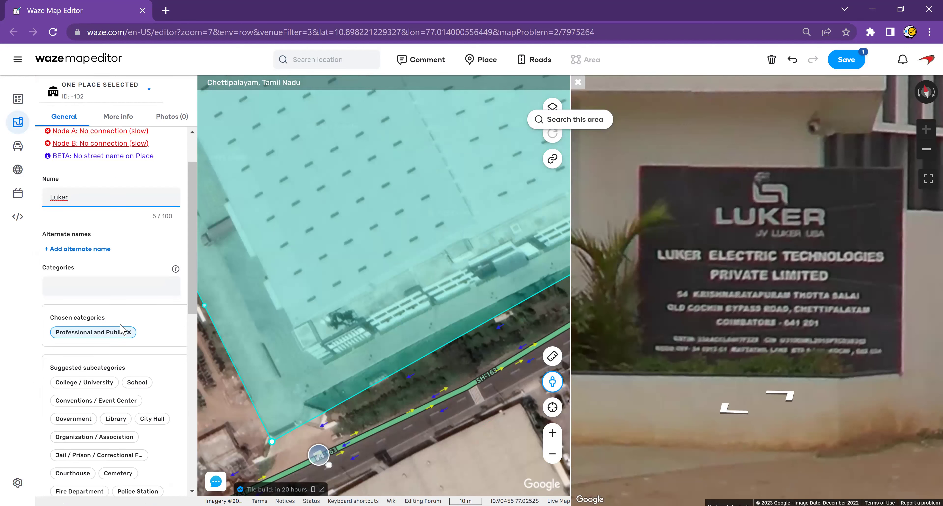
scroll(120, 330, "down", 2)
scroll(109, 298, "up", 2)
scroll(136, 339, "down", 4)
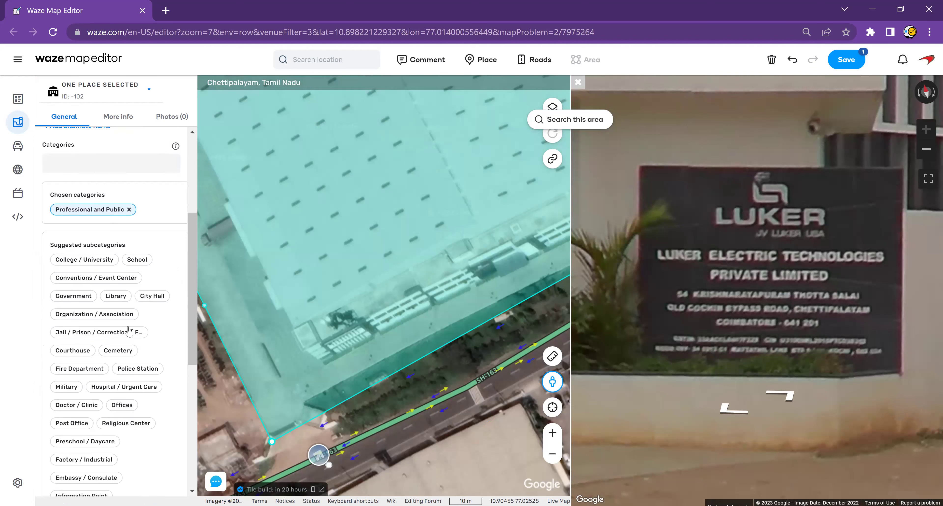
scroll(88, 425, "down", 2)
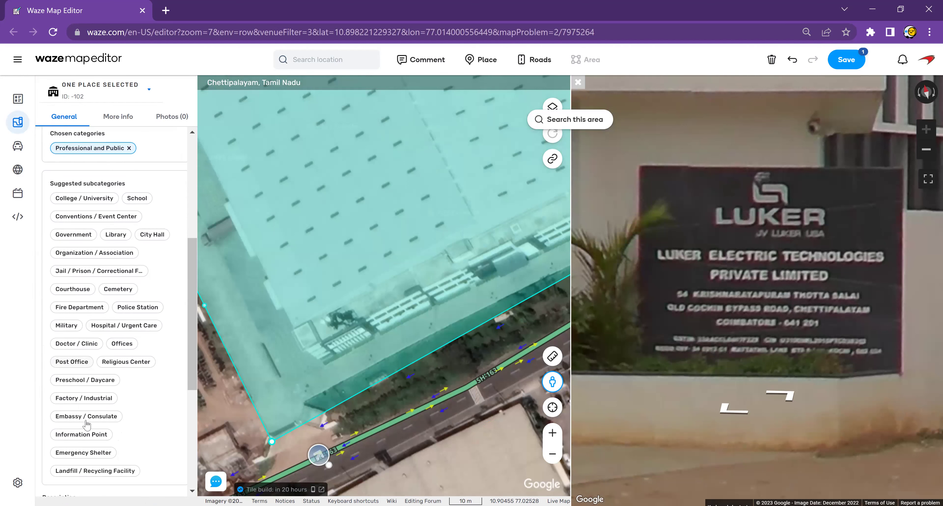
left_click(84, 400)
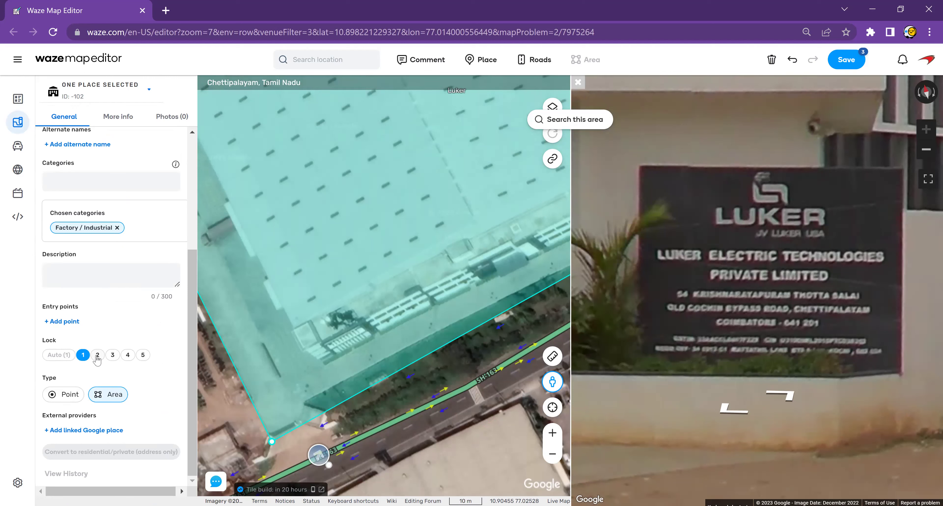
Enter "Luker Electric Technologies Pvt. Ltd." as the place's description.
left_click(71, 273)
type("Luker Ele")
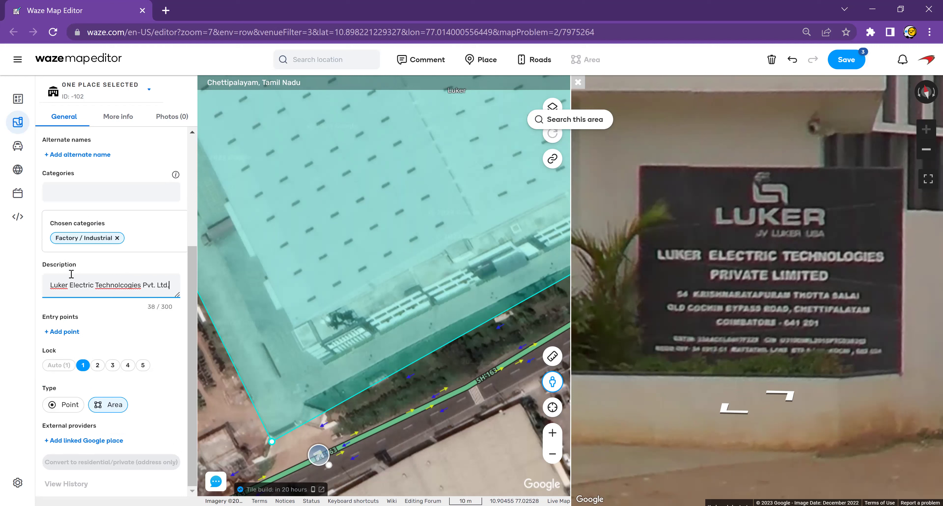
key("BackSpace")
left_click(111, 320)
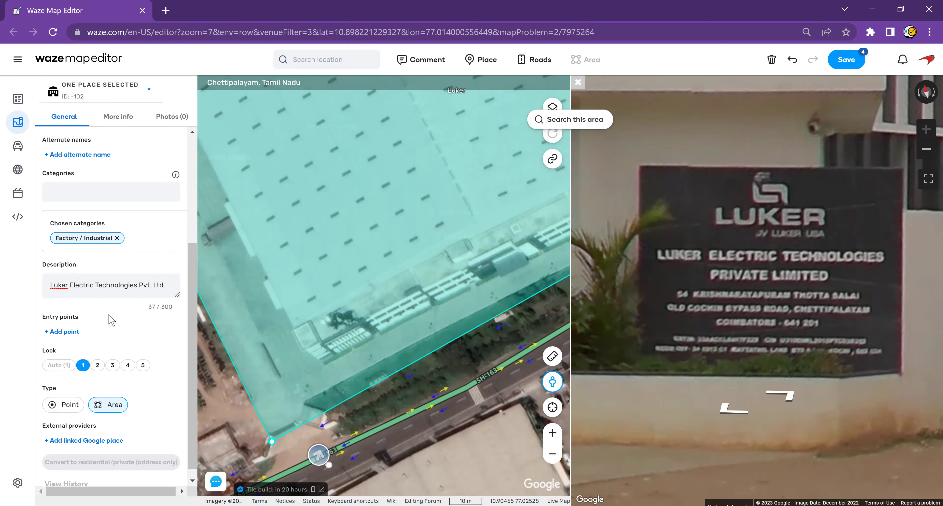
Set the place's street to SH-163, enter the house number from the signboard, and apply the address.
scroll(111, 320, "up", 5)
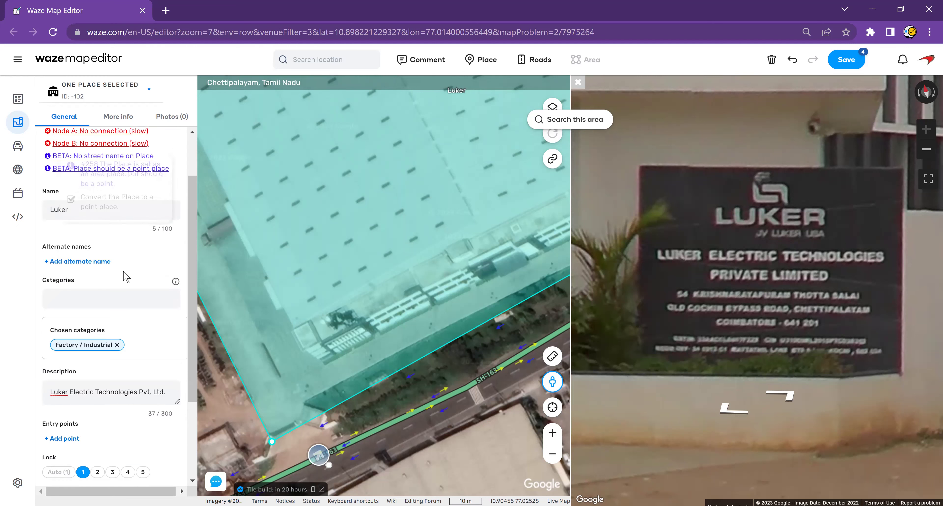
left_click(171, 160)
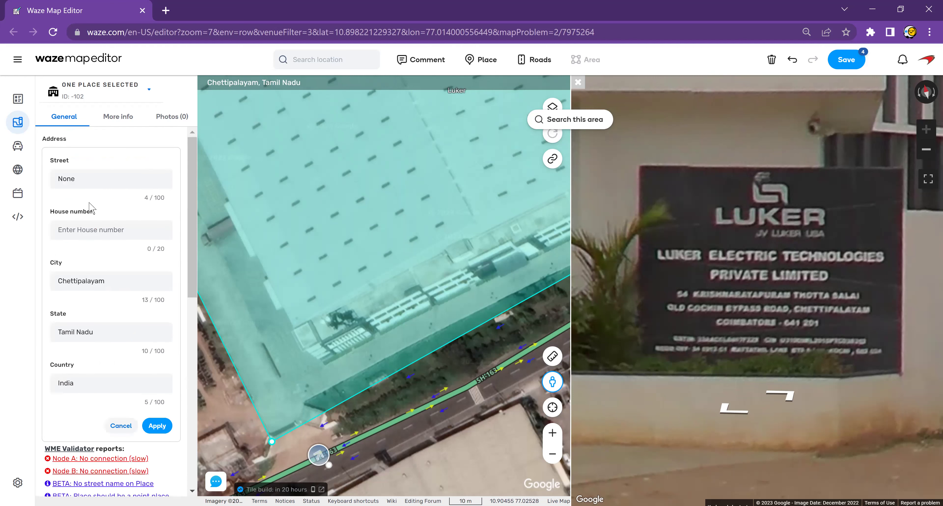
left_click(83, 234)
type("54")
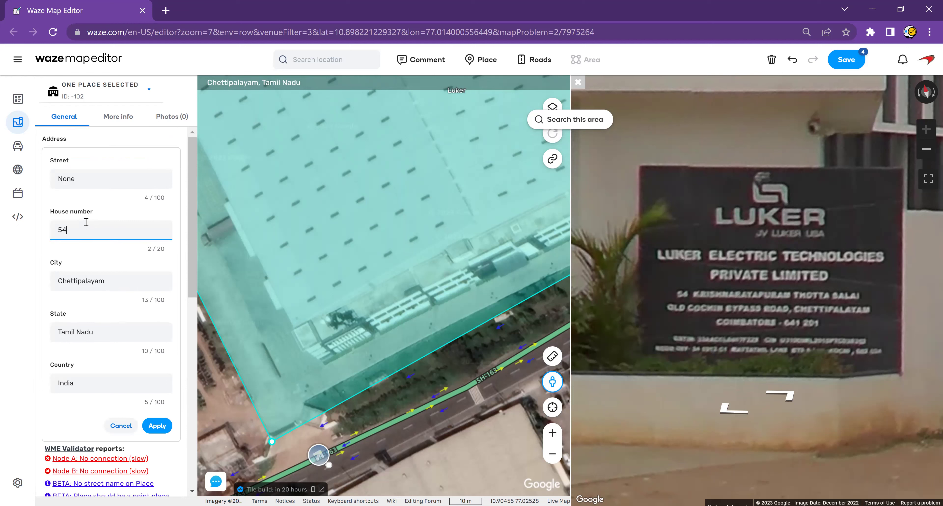
left_click(89, 182)
key("ctrl+a")
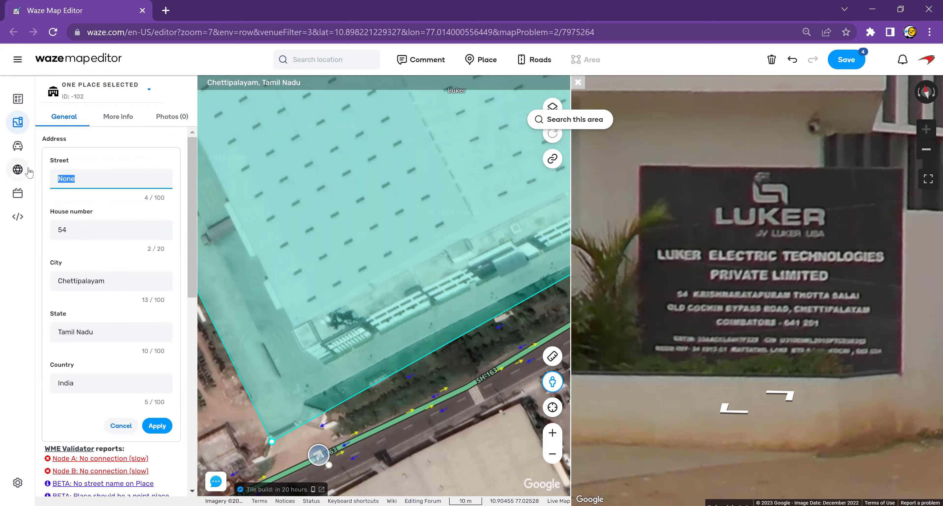
type("SH-163")
left_click(107, 237)
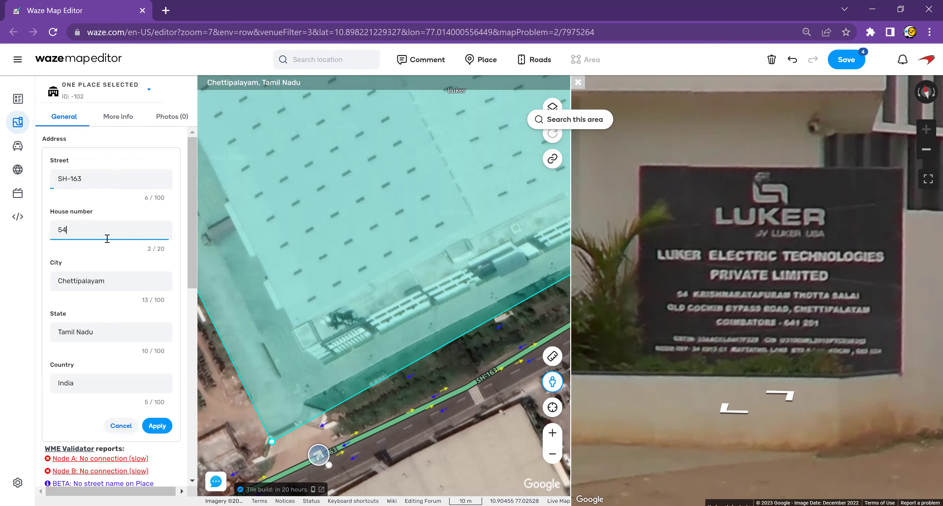
scroll(107, 260, "down", 4)
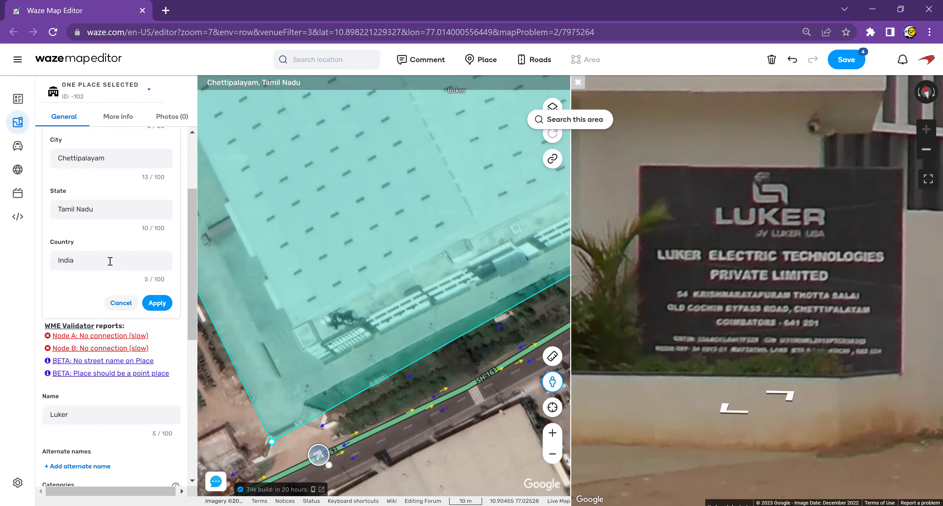
scroll(120, 249, "up", 2)
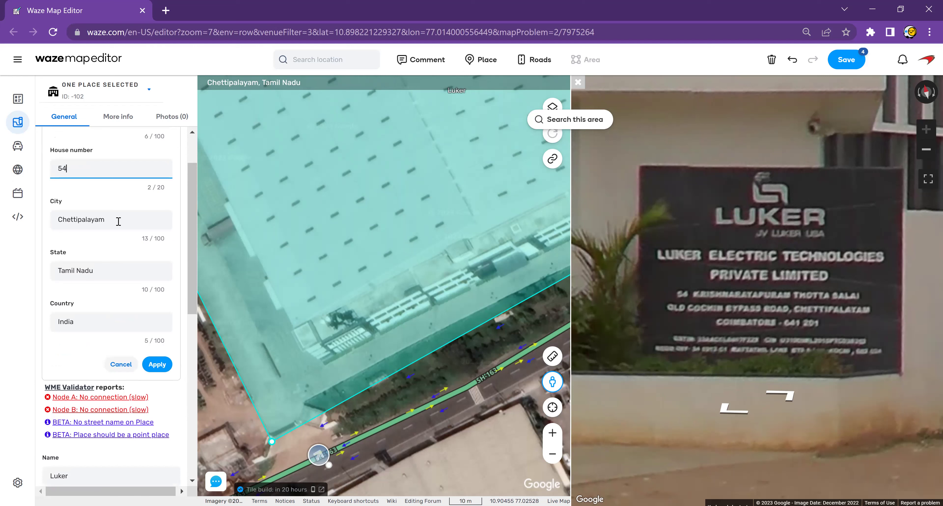
left_click(157, 364)
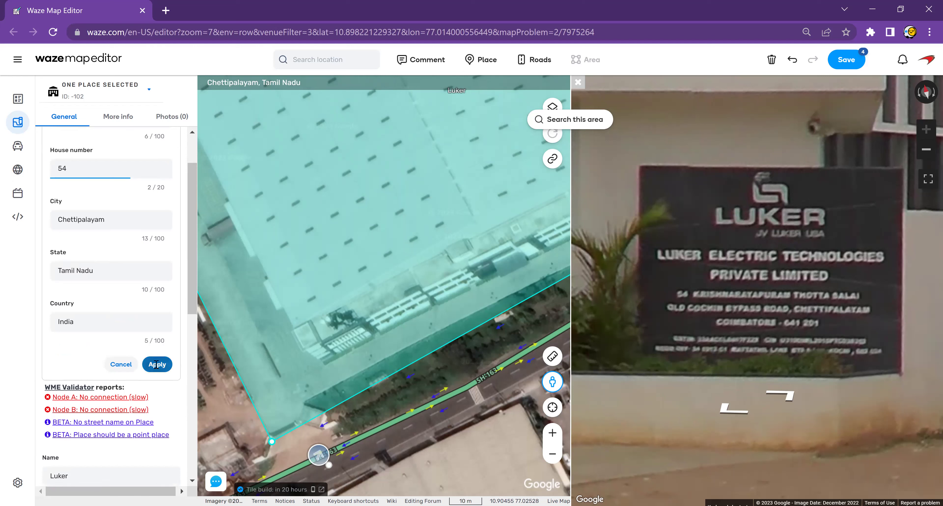
Set the place's lock level to 2, save the place, and close Street View.
scroll(156, 365, "down", 2)
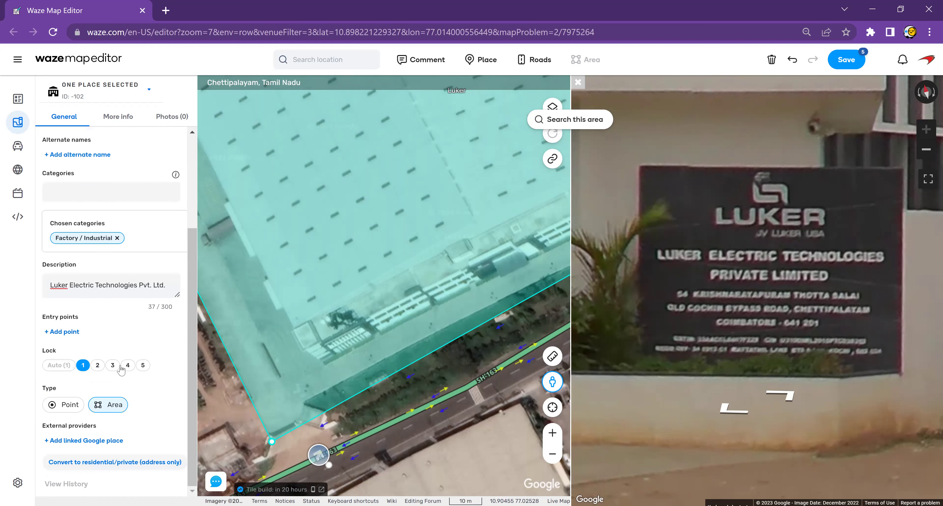
left_click(99, 366)
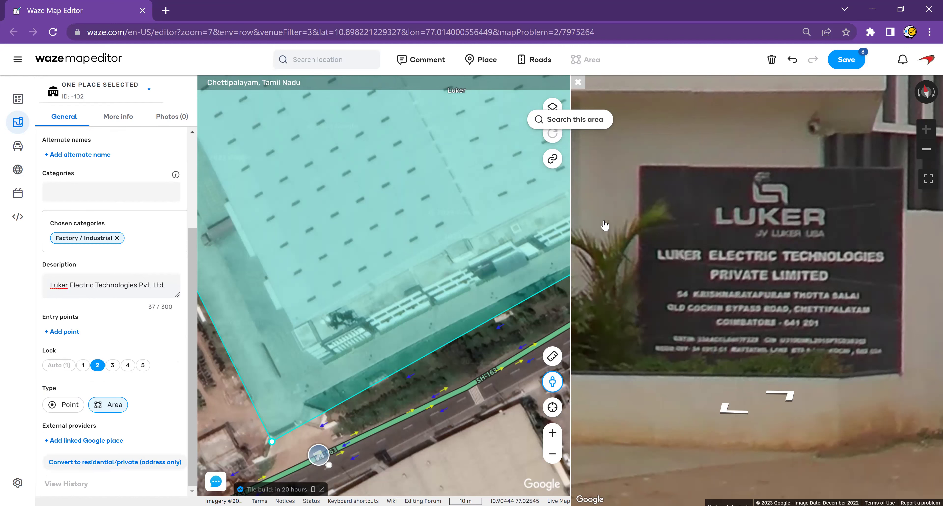
left_click(846, 61)
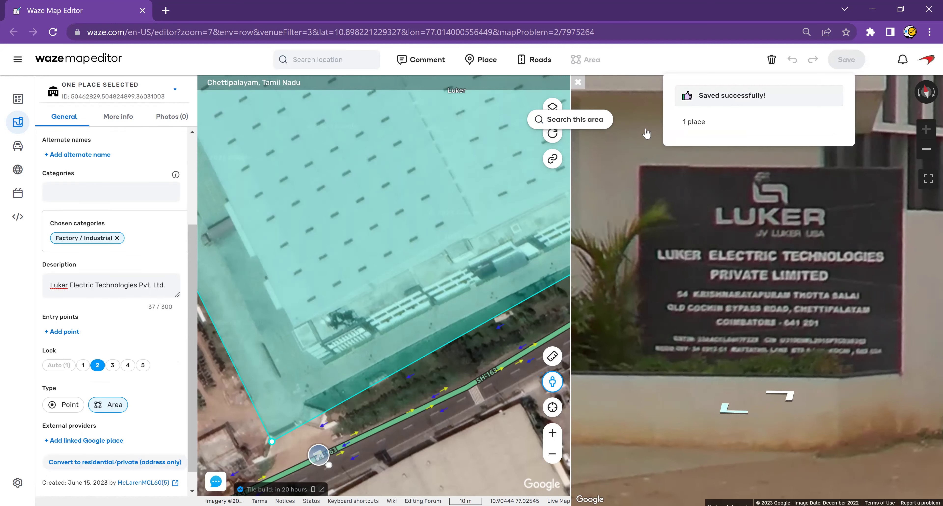
left_click(578, 82)
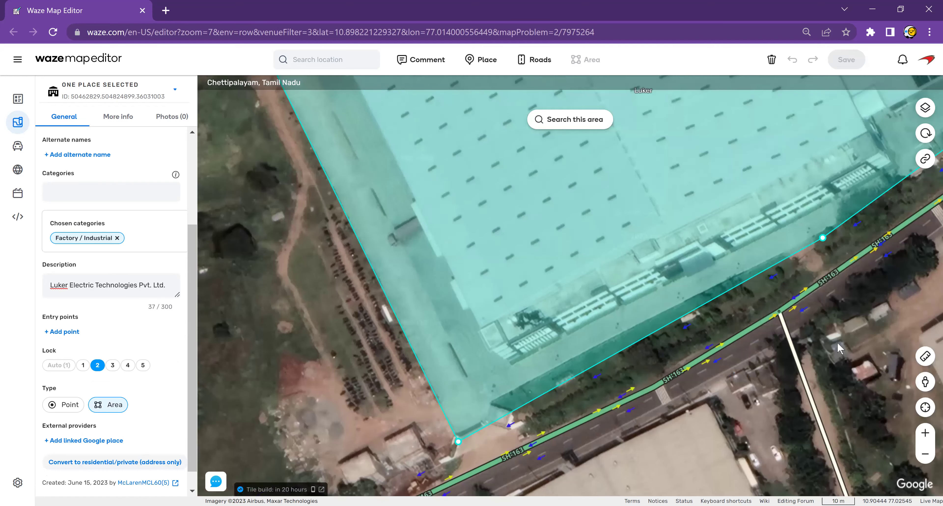
Draw a road from SH-163 through the factory gate, along the building's frontage, to the yard beside the solar-panelled roof.
scroll(838, 348, "down", 2)
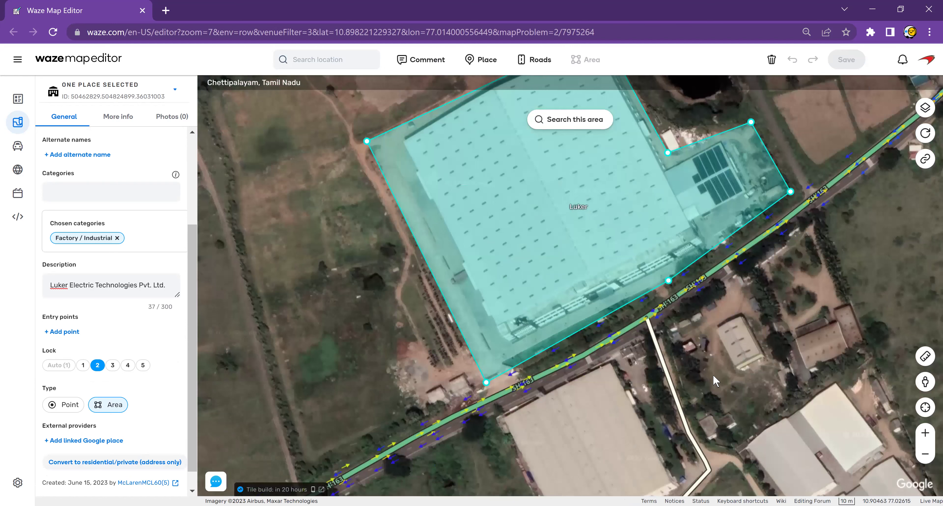
scroll(570, 291, "up", 1)
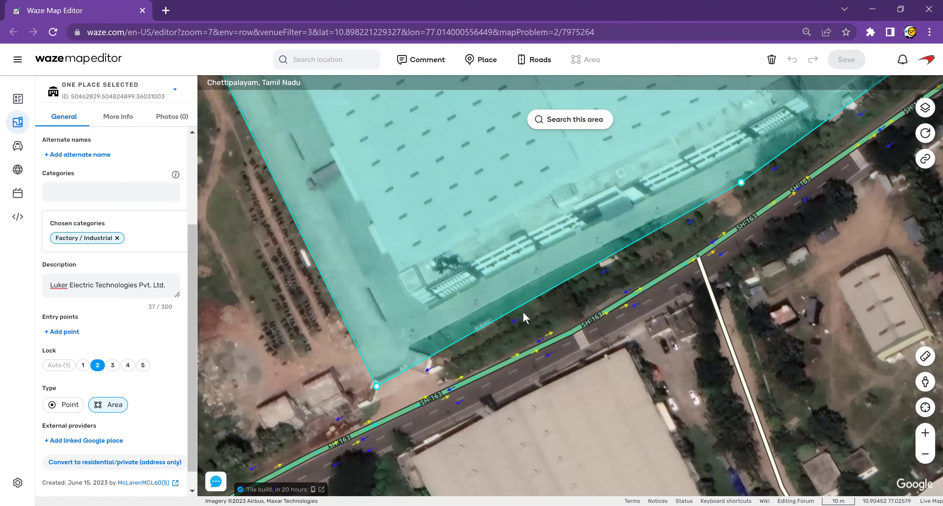
left_click_drag(631, 236, 602, 263)
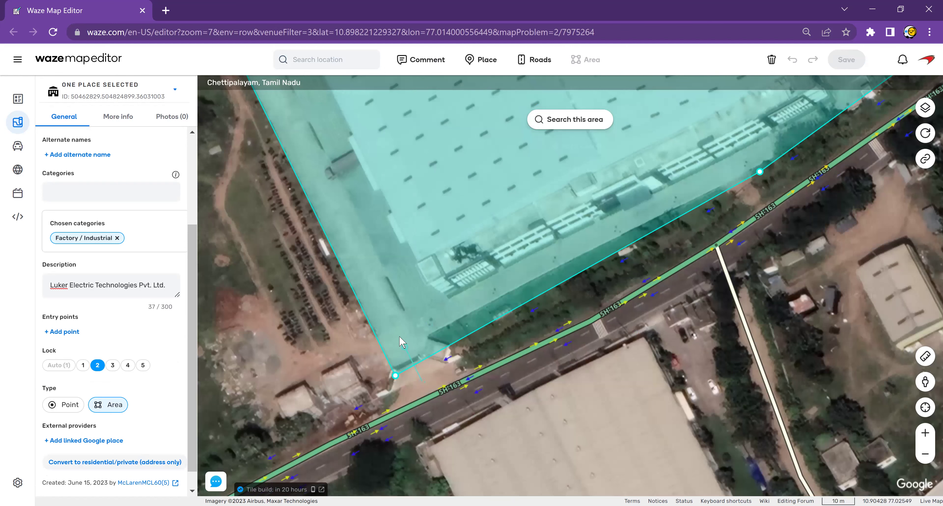
left_click(746, 189)
left_click_drag(766, 149, 531, 255)
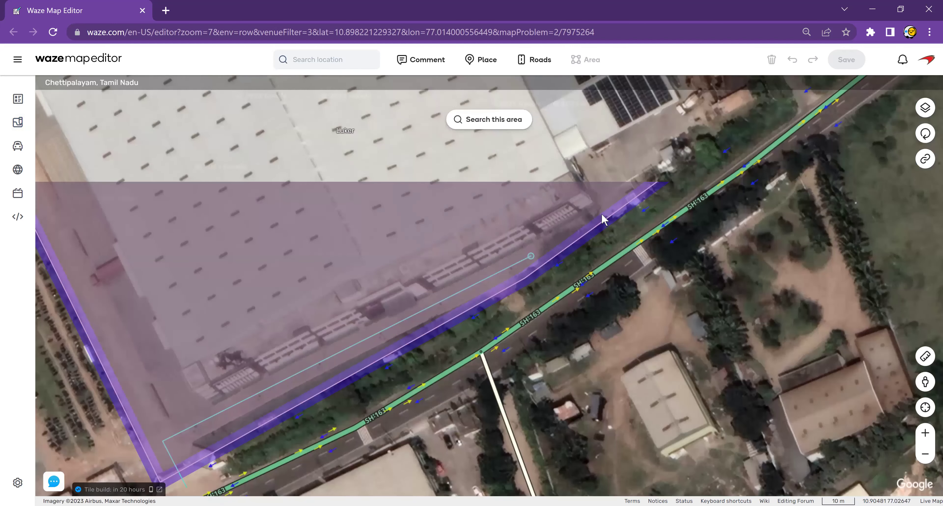
left_click(597, 176)
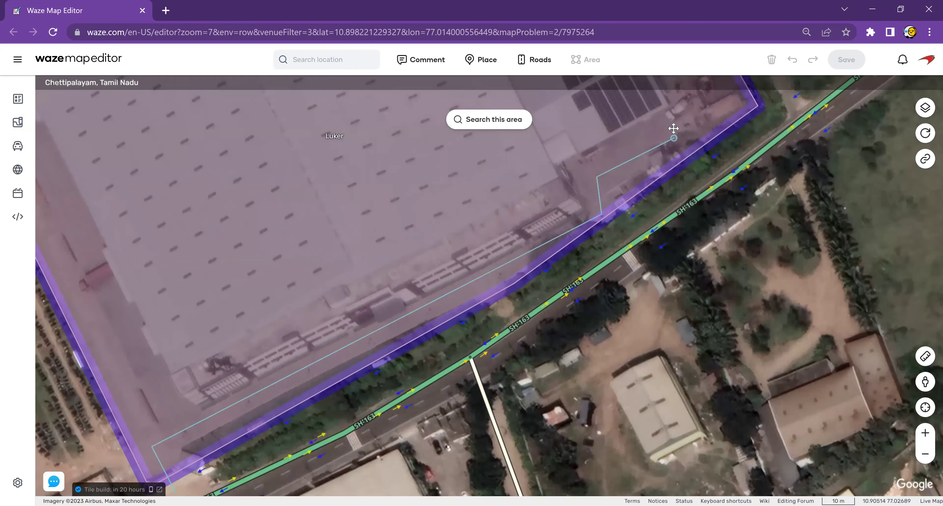
double_click(674, 128)
Set the new factory road's type to Parking Lot Road and apply an address with no street name in Chettipalayam, Tamil Nadu.
left_click(86, 253)
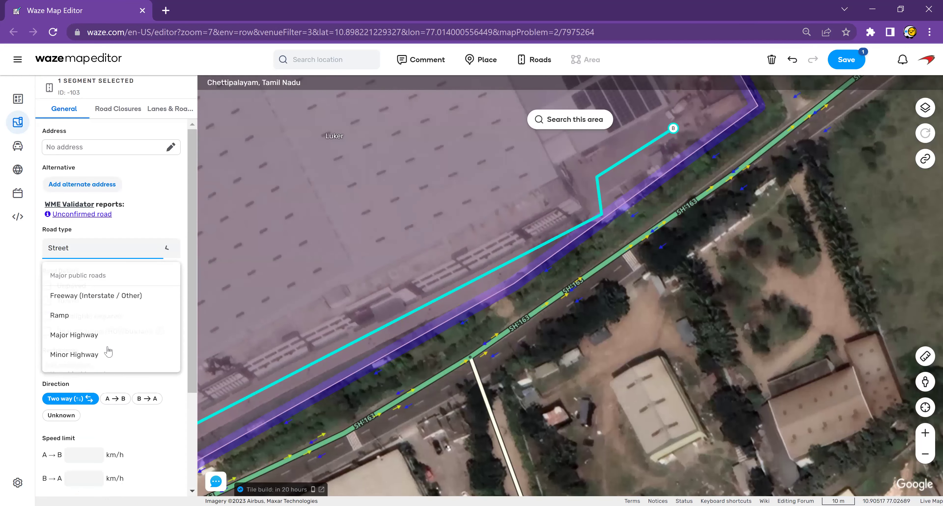
scroll(108, 352, "down", 3)
left_click(106, 363)
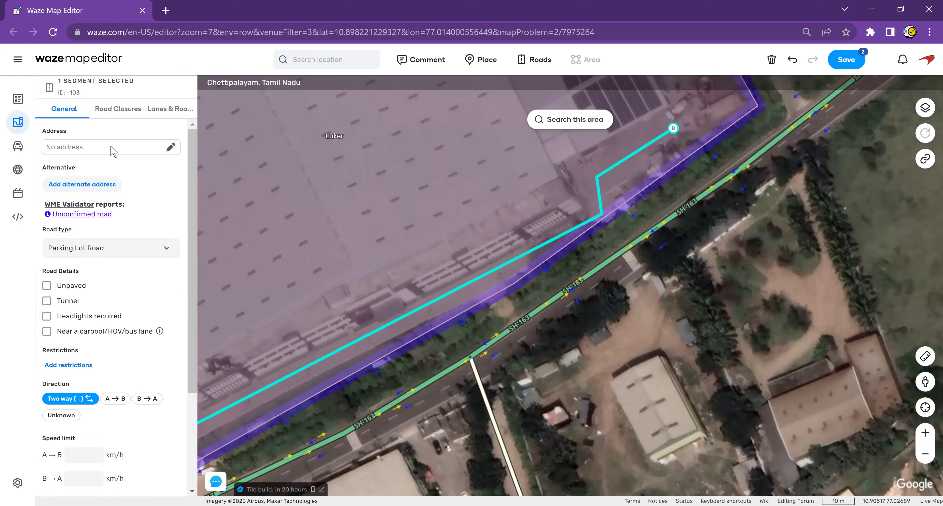
left_click(102, 147)
left_click(80, 206)
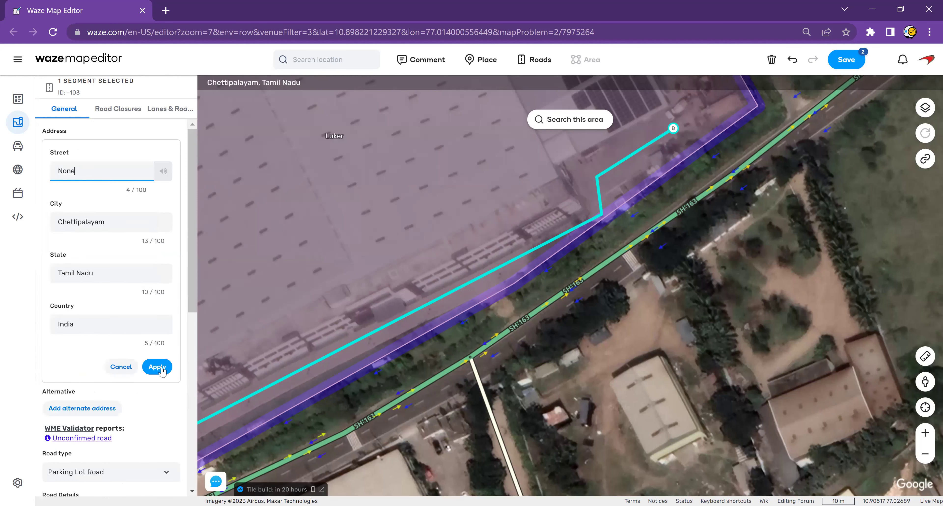
left_click(157, 365)
Review the parking lot road's remaining details and gate end near SH-163, save it despite the connection warnings, and deselect it.
scroll(146, 353, "down", 4)
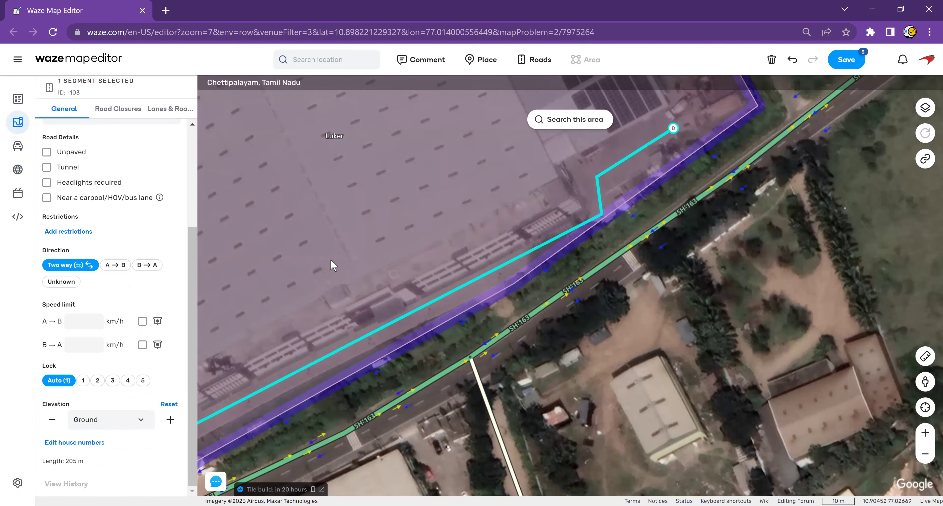
left_click_drag(331, 262, 688, 84)
scroll(110, 205, "up", 4)
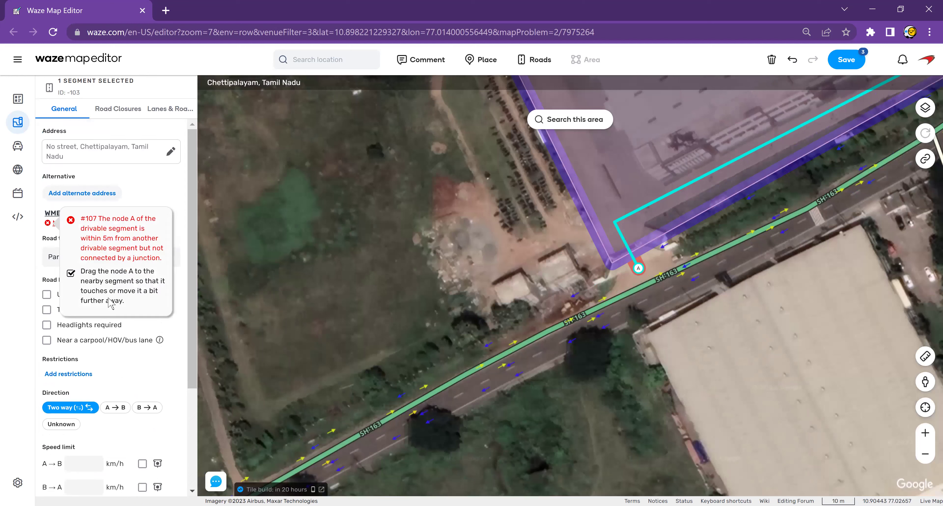
scroll(135, 367, "down", 4)
left_click(849, 63)
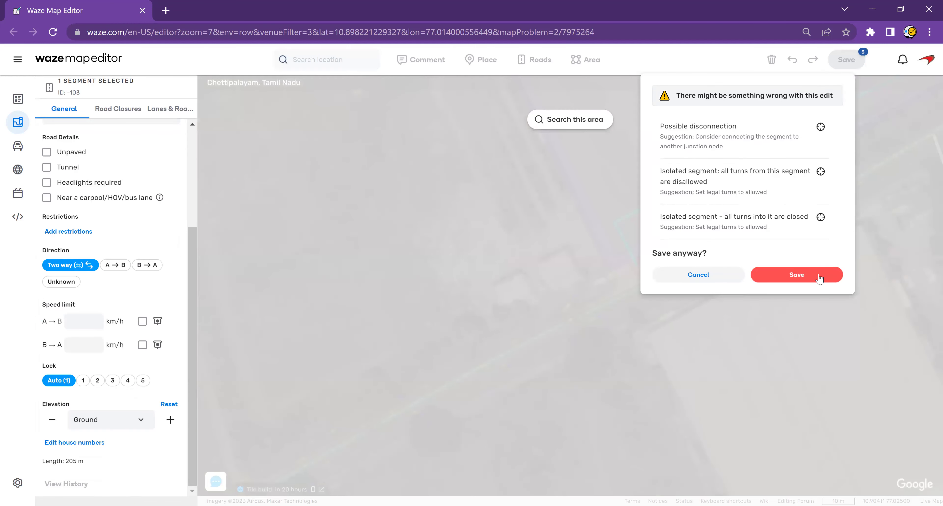
left_click(793, 281)
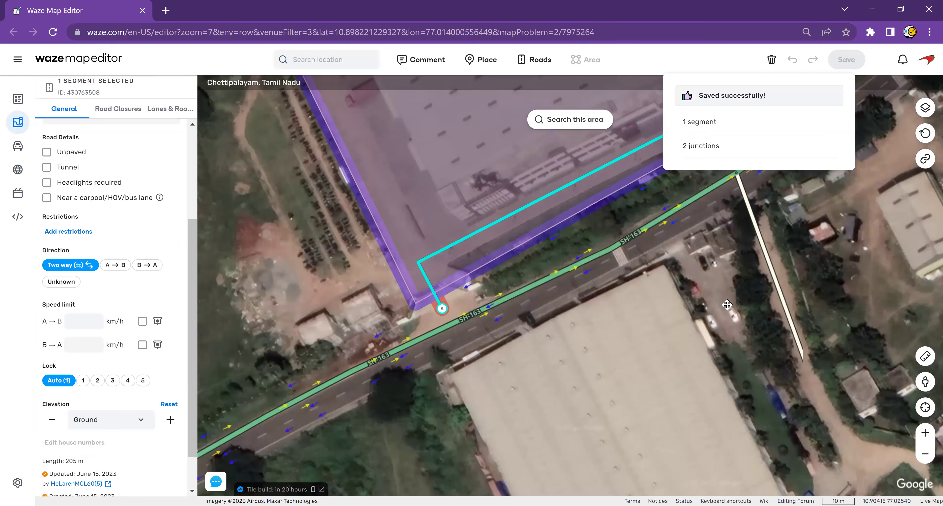
left_click(650, 330)
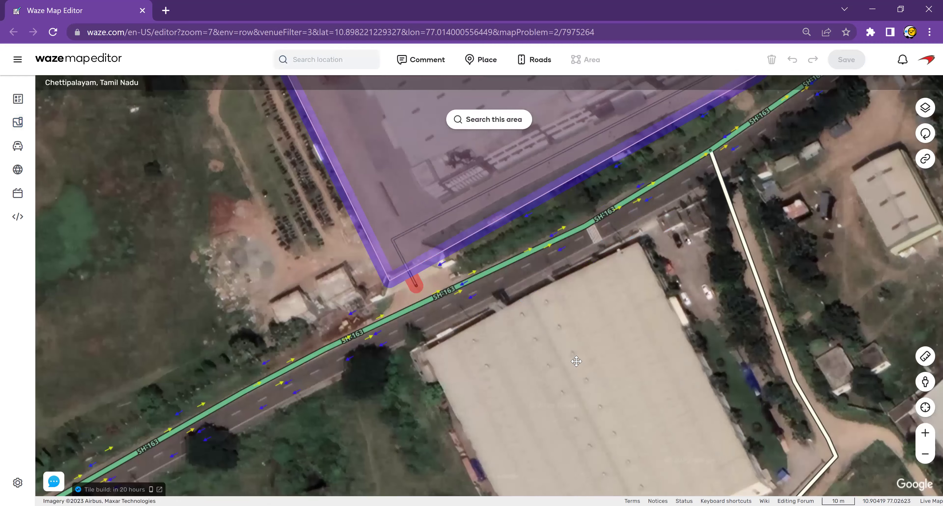
Realign the street west of the palm grove onto its visible track, moving its last junction and extending its south end to the paved road.
left_click_drag(577, 361, 716, 257)
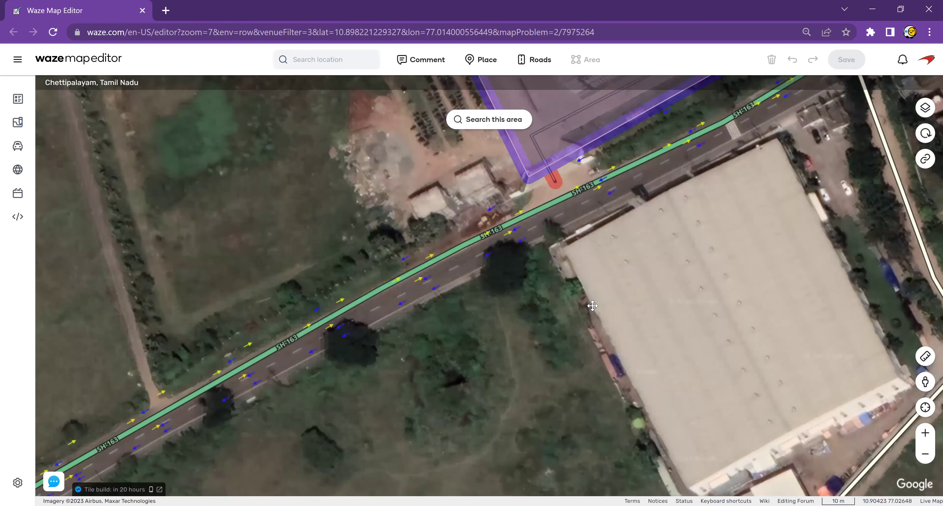
left_click(925, 455)
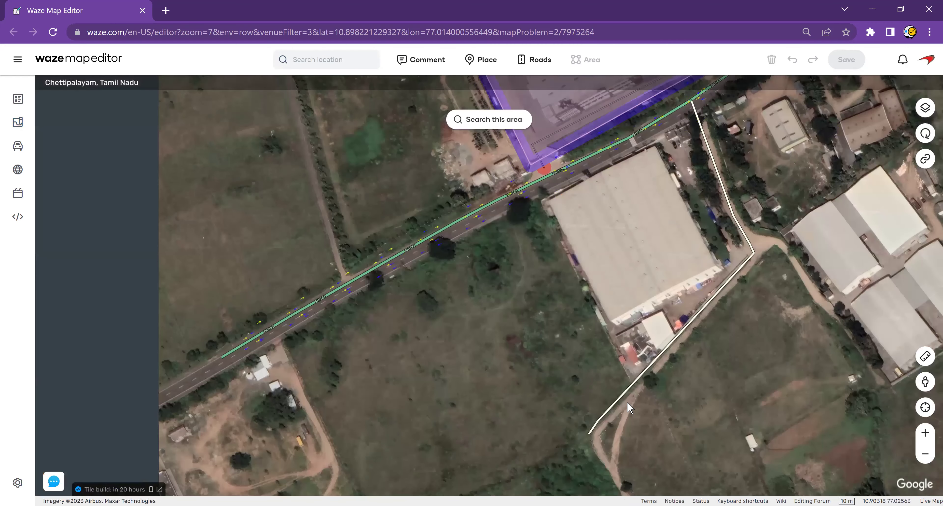
left_click_drag(468, 406, 535, 247)
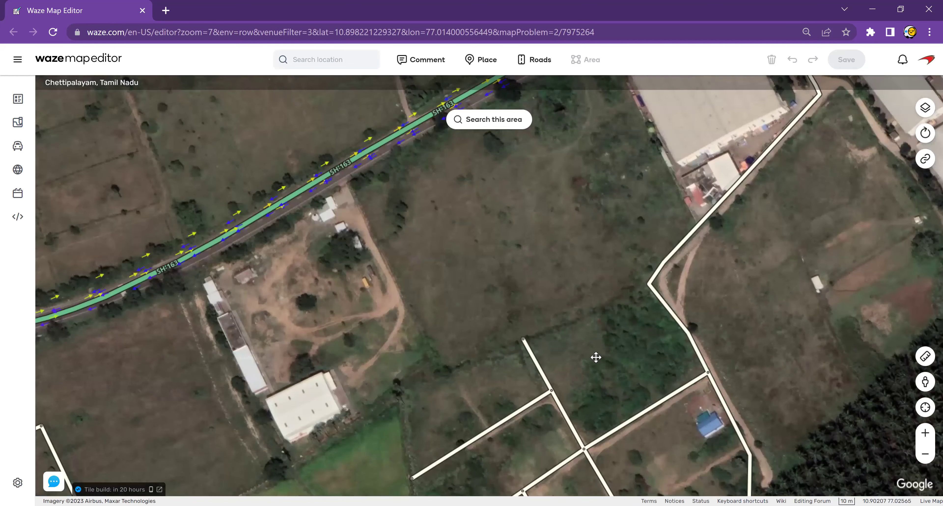
left_click_drag(596, 356, 568, 253)
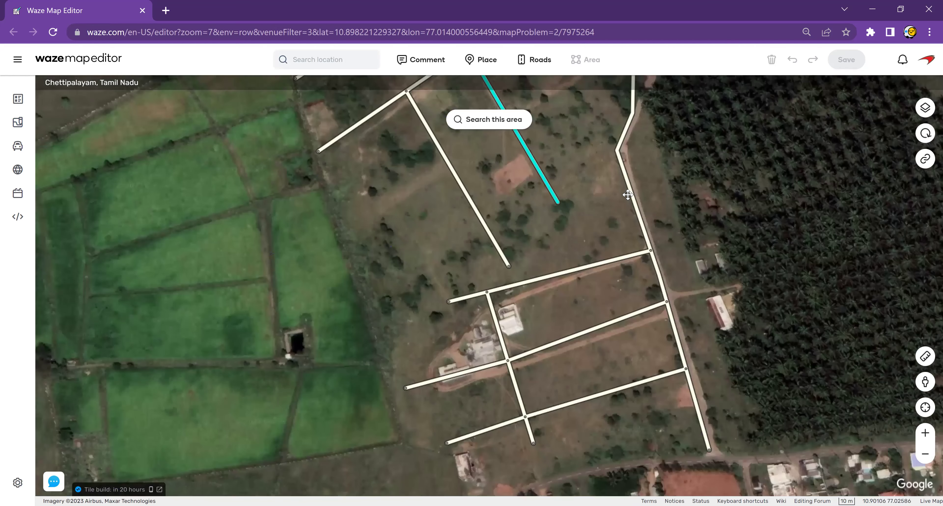
left_click_drag(627, 260, 505, 80)
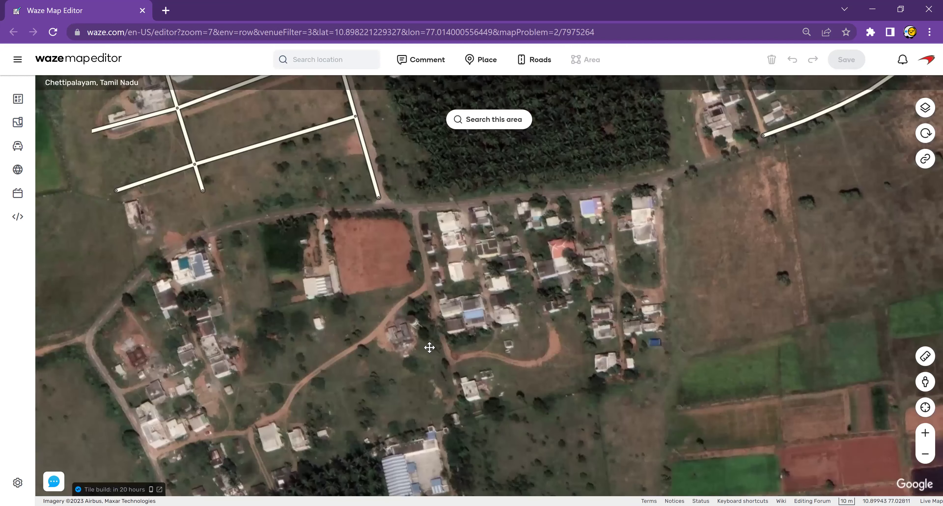
left_click_drag(633, 415, 424, 342)
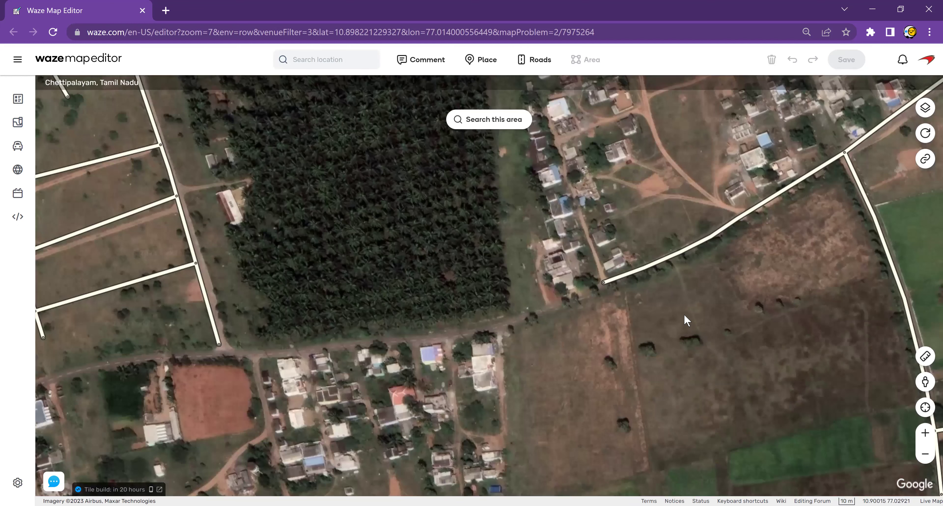
left_click(684, 247)
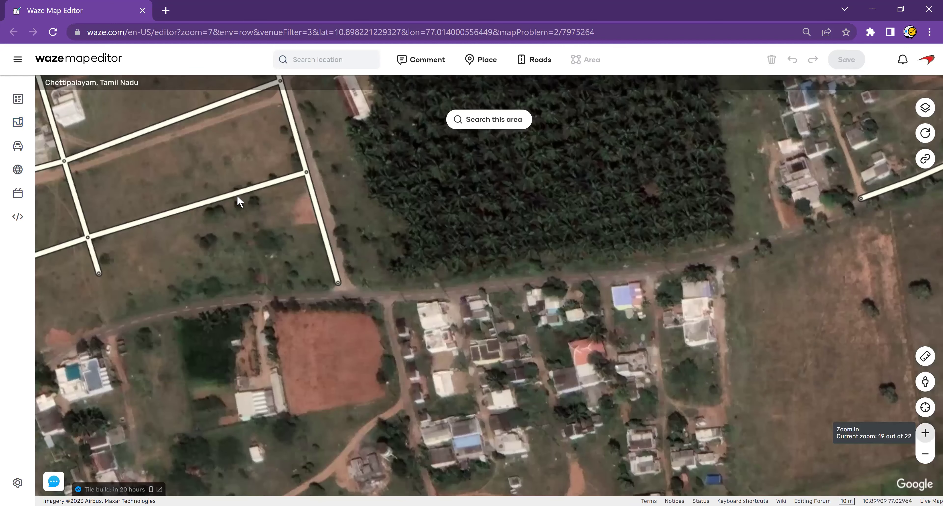
scroll(326, 192, "up", 1)
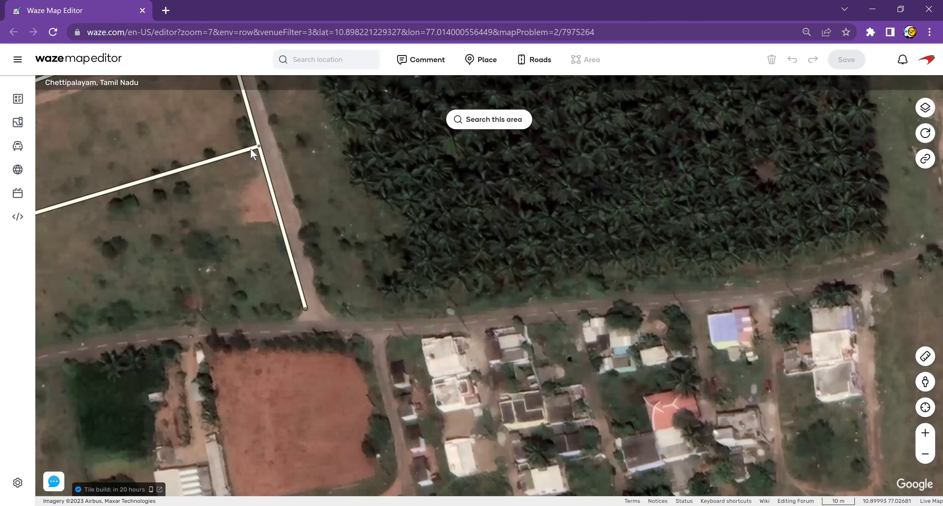
left_click(270, 158)
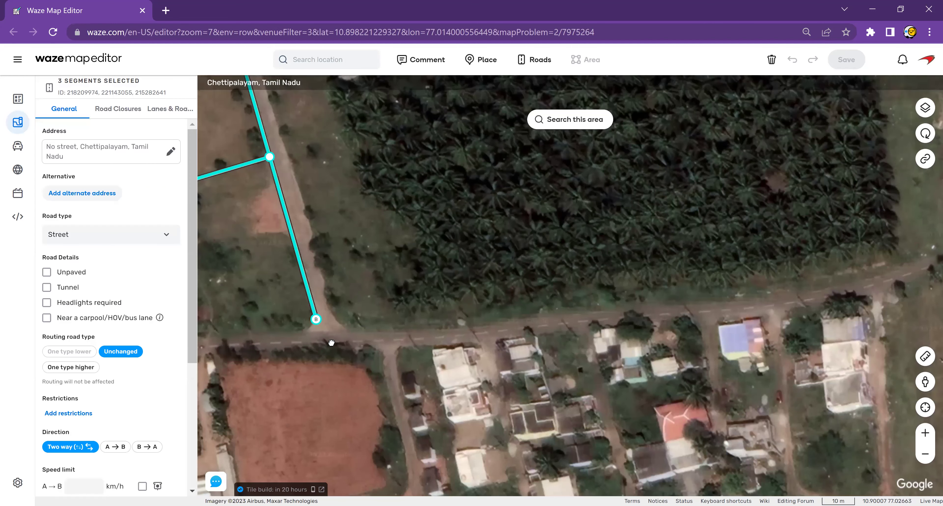
left_click_drag(316, 319, 331, 342)
left_click(468, 396)
Draw a street from the extended south end eastward along the paved road below the palm grove to the existing street's end.
mouse_move(541, 67)
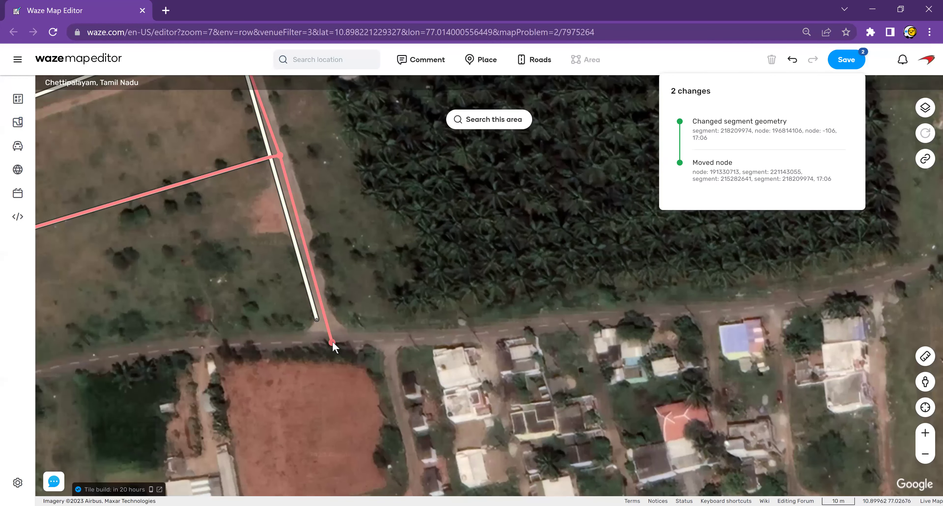
double_click(510, 331)
left_click_drag(298, 417, 91, 469)
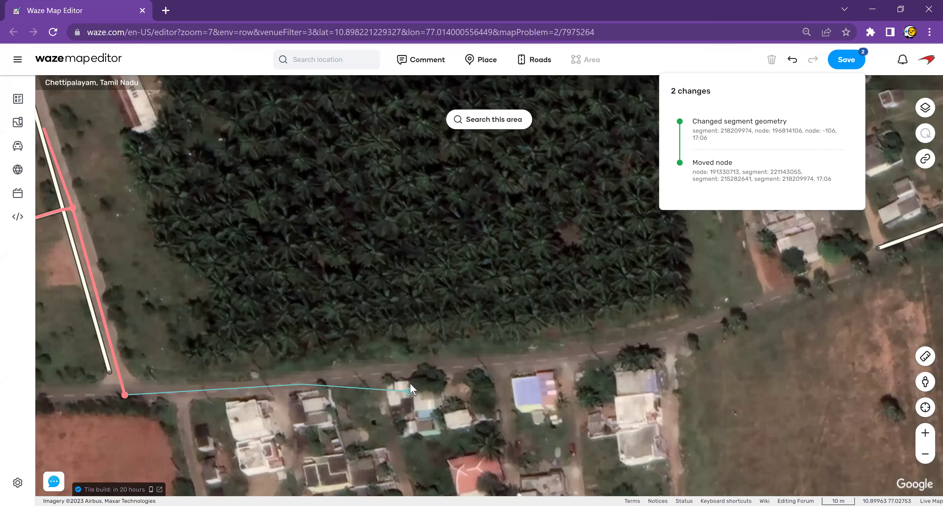
left_click_drag(452, 367, 335, 395)
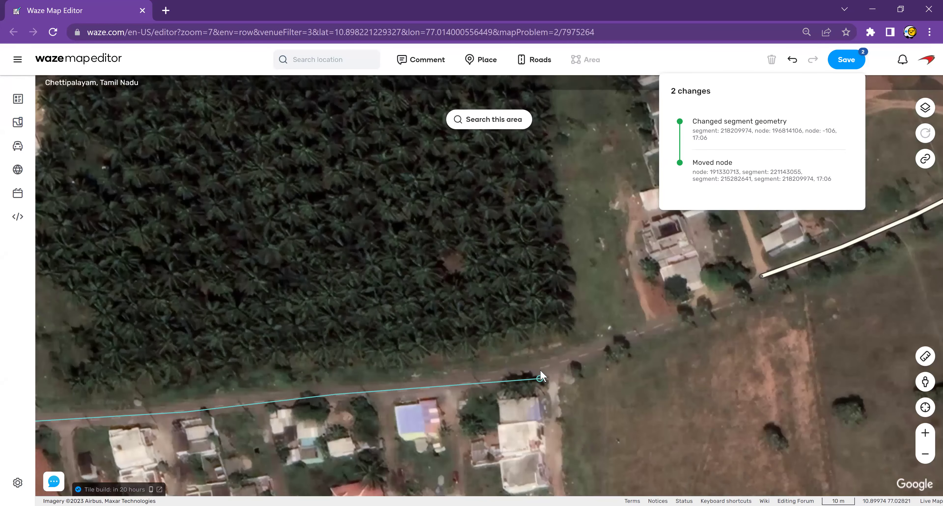
left_click(762, 277)
Move the junction between the new and existing streets onto the paved road and adjust the existing street's shape to follow it.
left_click_drag(743, 337, 596, 401)
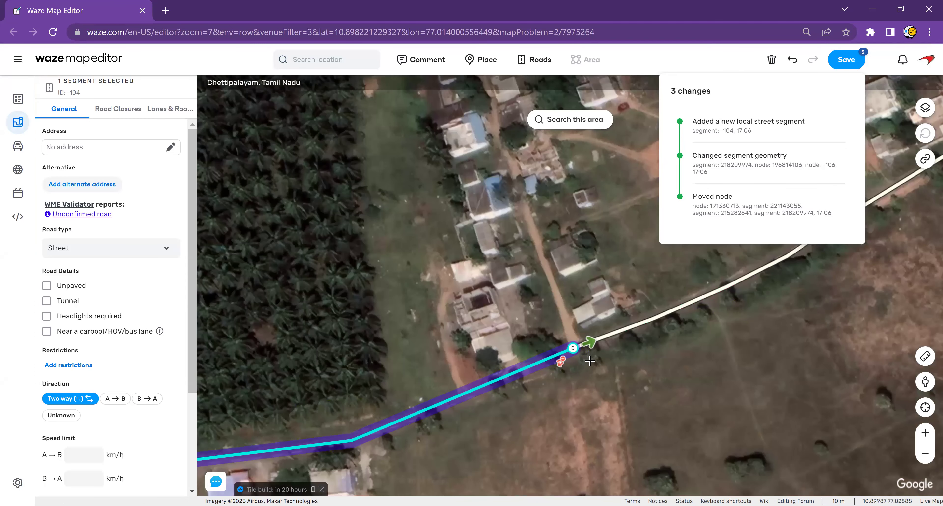
left_click(574, 349, "ctrl")
left_click_drag(574, 350, 576, 357)
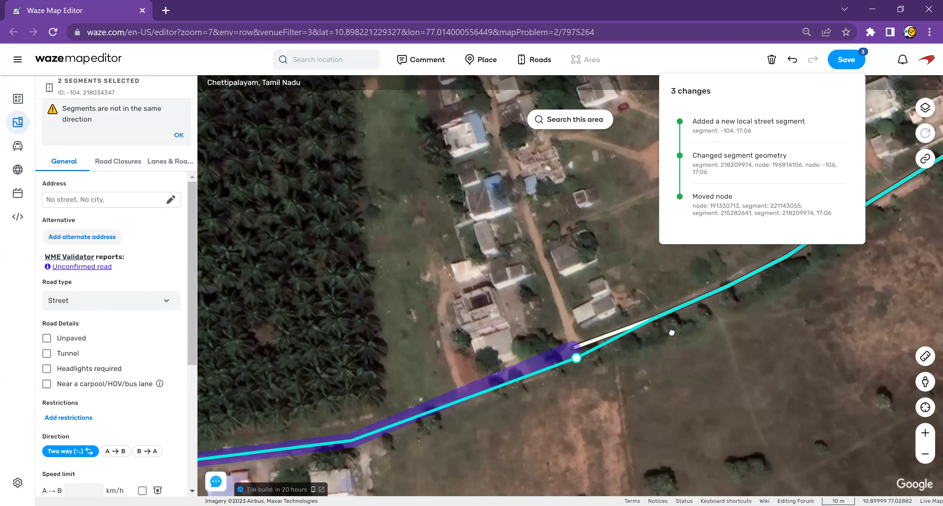
left_click_drag(660, 319, 662, 319)
left_click_drag(732, 347, 617, 414)
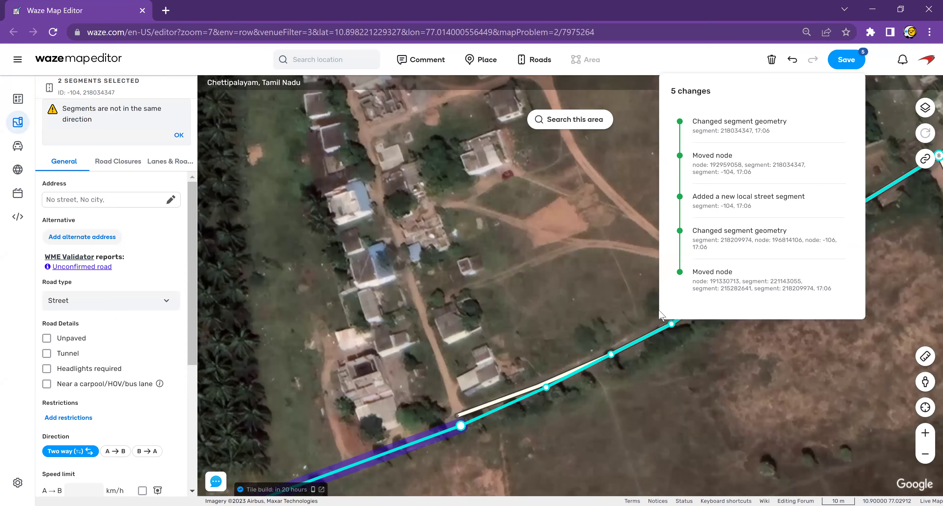
left_click(652, 256)
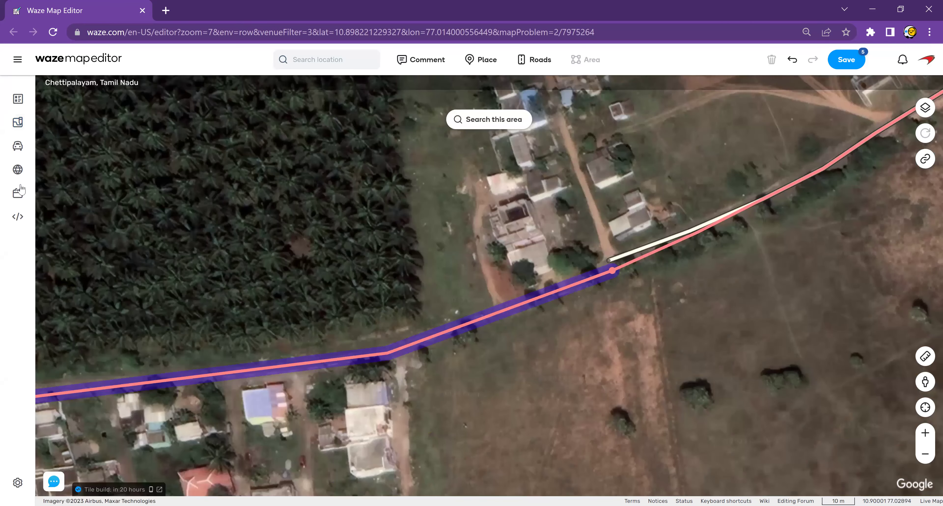
Give the new street below the palm grove an address with no street name in Chettipalayam, Tamil Nadu, and save the edits.
left_click_drag(422, 421, 769, 305)
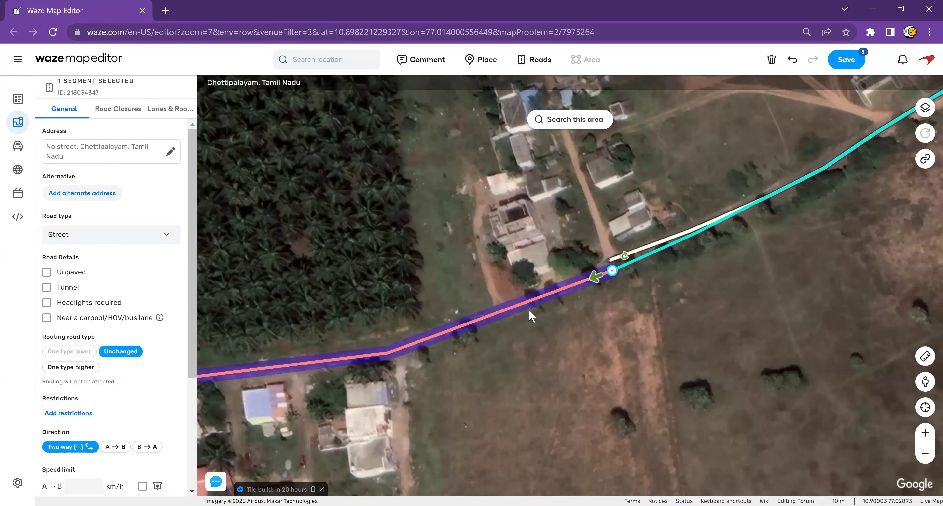
left_click(315, 295)
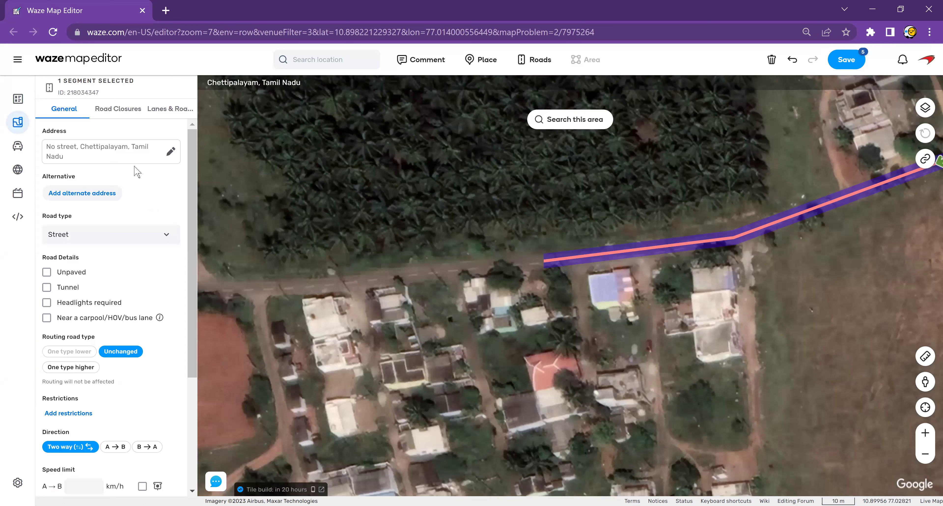
left_click(109, 147)
left_click(76, 171)
left_click(152, 367)
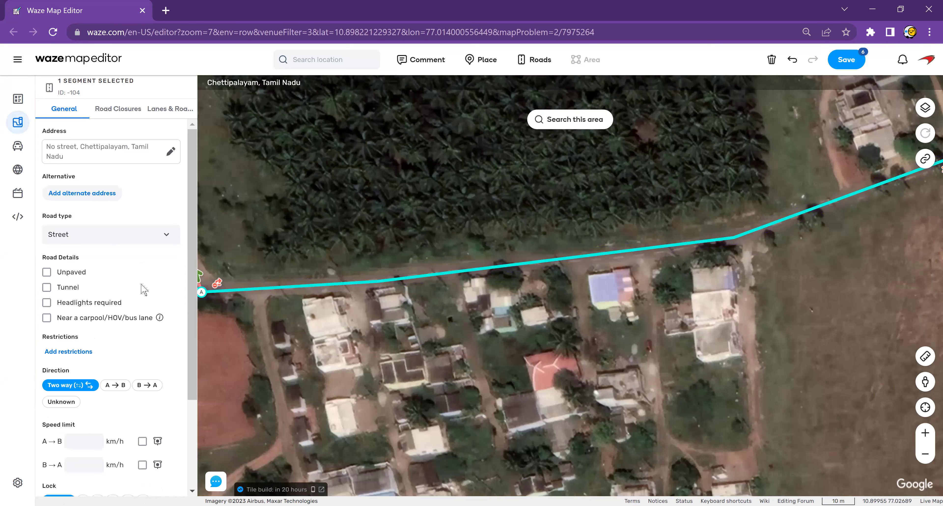
scroll(128, 295, "down", 3)
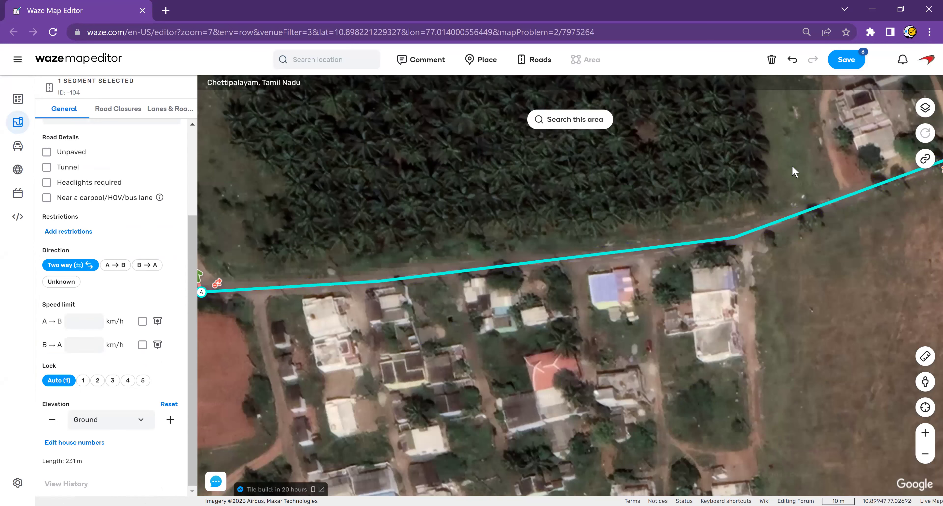
left_click(846, 59)
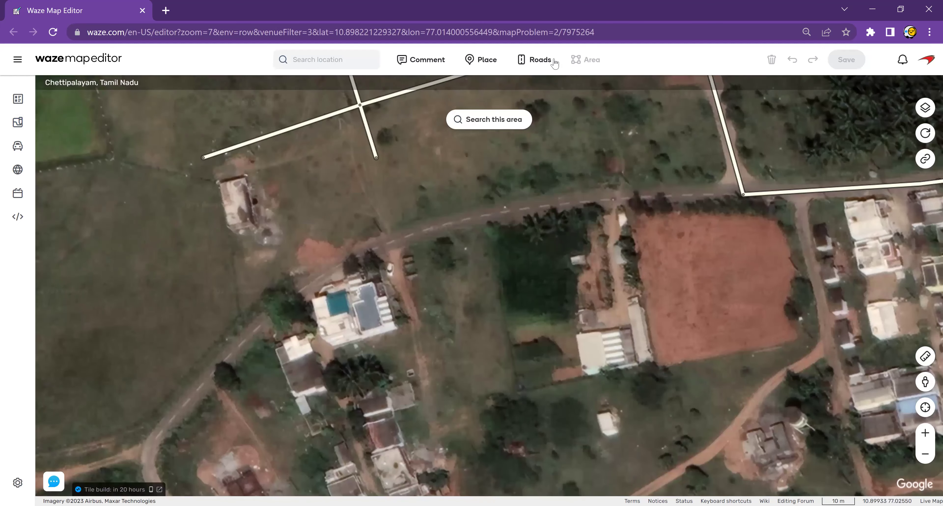
Start a new street at the existing street's corner and trace the paved road west, then southwest past the white house toward the bend.
left_click(743, 195)
left_click(623, 197)
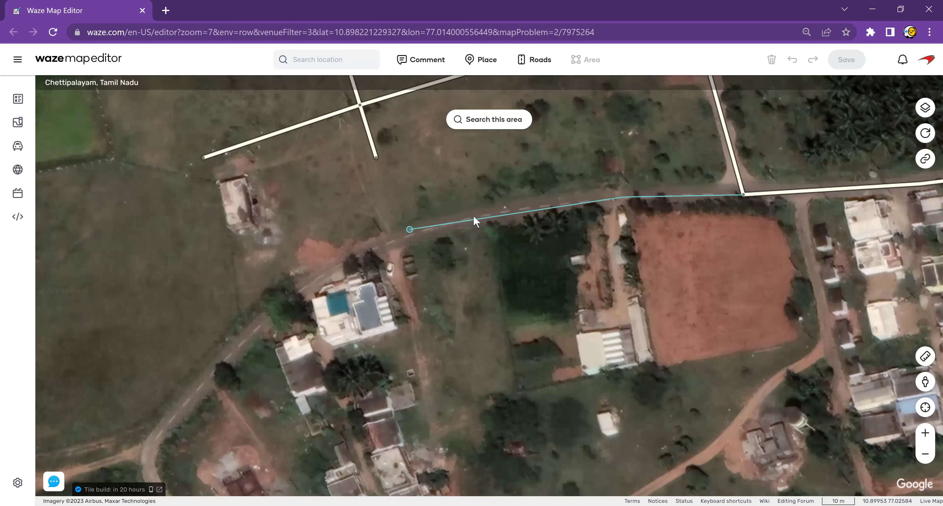
left_click(502, 210)
left_click(351, 256)
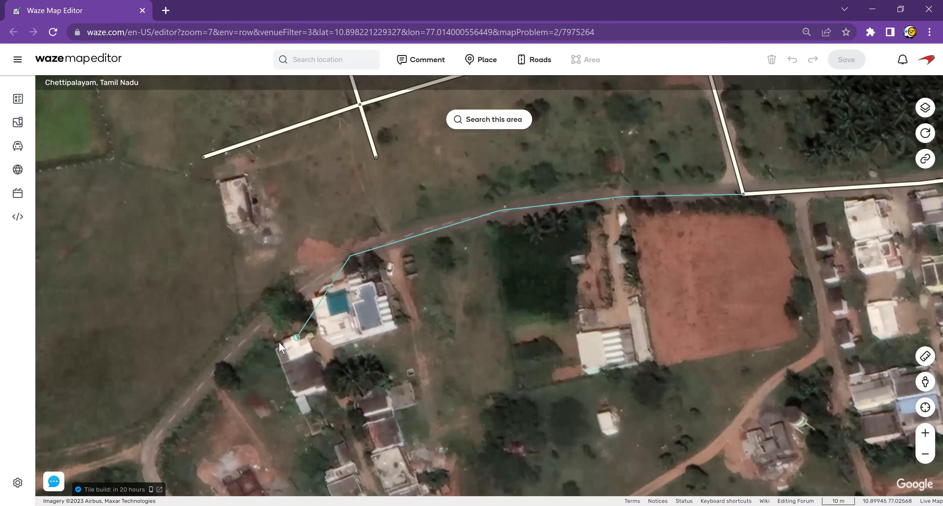
left_click_drag(280, 340, 326, 281)
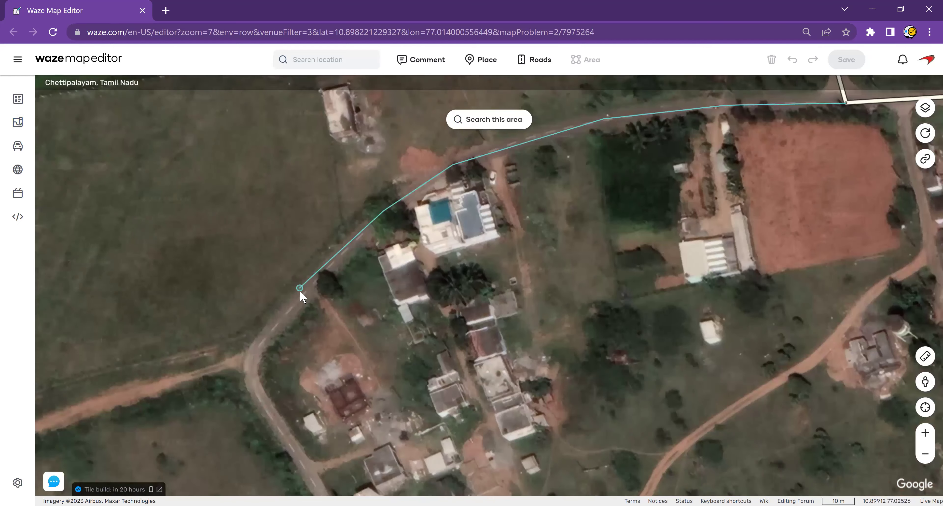
left_click(297, 298)
left_click_drag(281, 336, 296, 291)
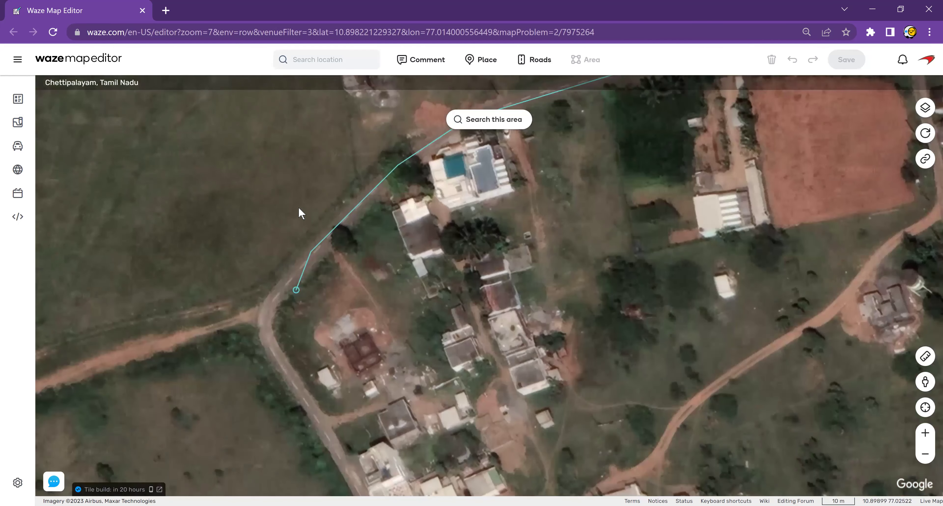
key("Down")
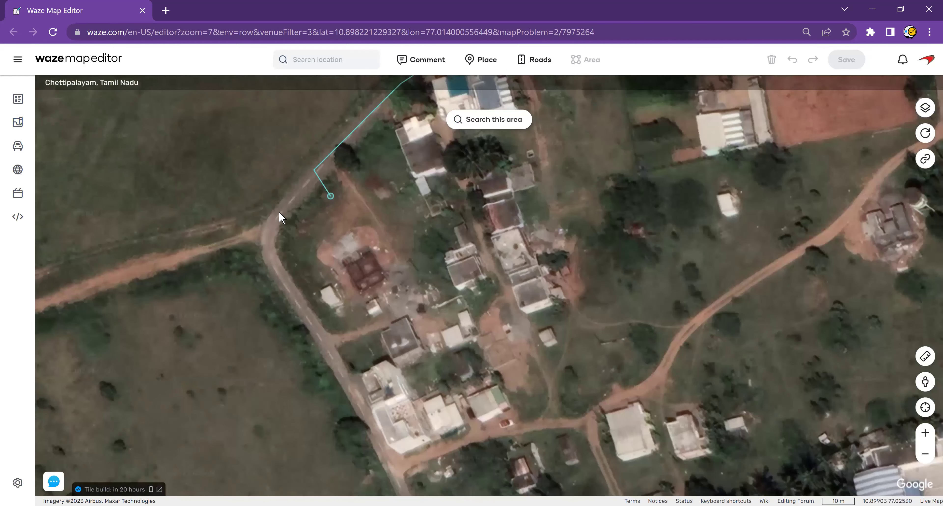
Continue the new street around the bend and southeast past the roadside houses, ending it at the palm grove's northwest edge.
left_click(270, 238)
left_click(274, 266)
left_click(325, 345)
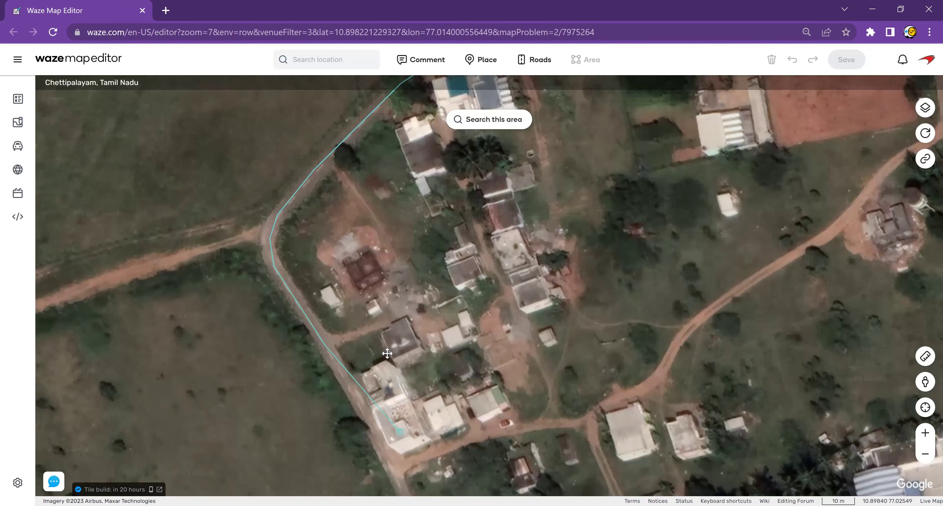
left_click_drag(399, 429, 344, 275)
left_click_drag(374, 352, 364, 307)
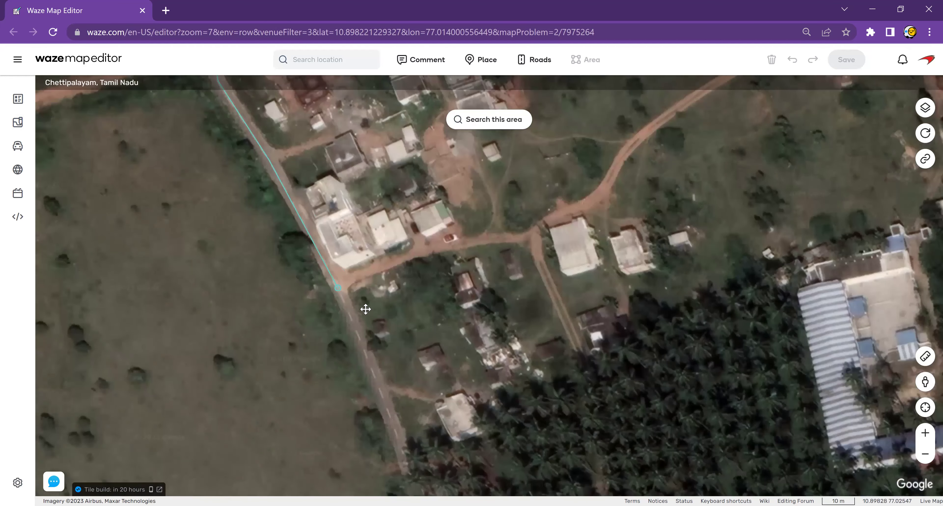
left_click_drag(412, 464, 312, 272)
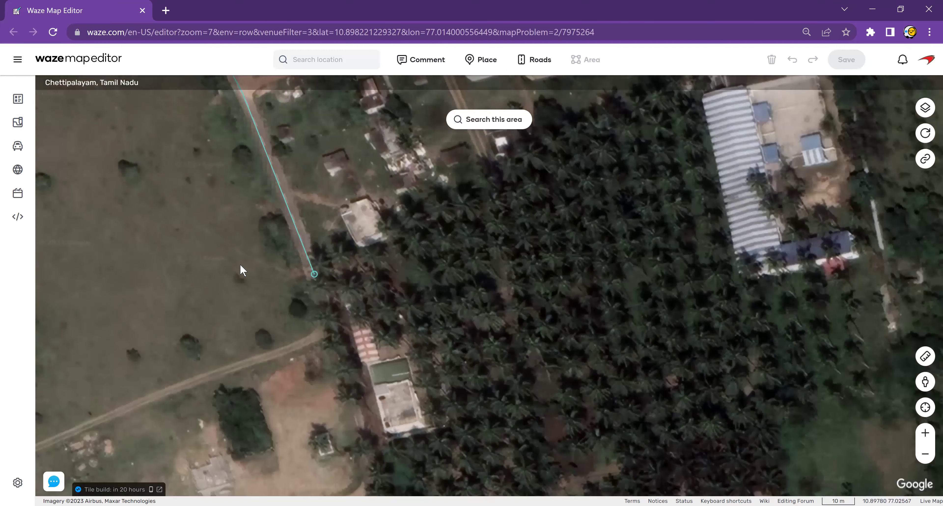
scroll(427, 360, "down", 1)
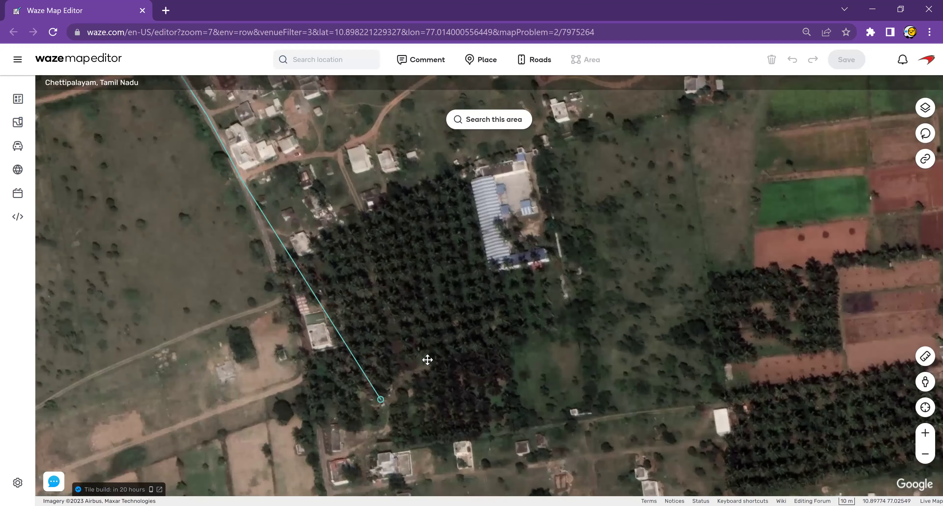
key("Down")
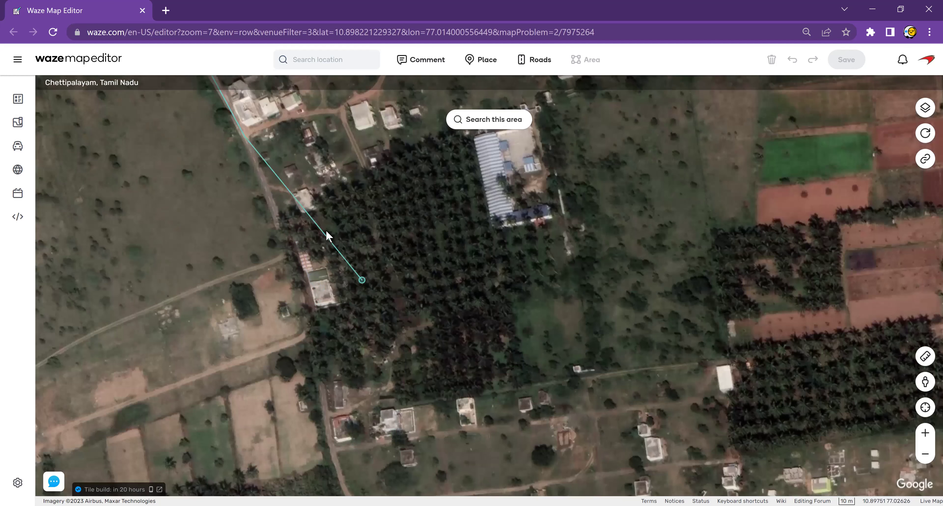
scroll(332, 229, "up", 1)
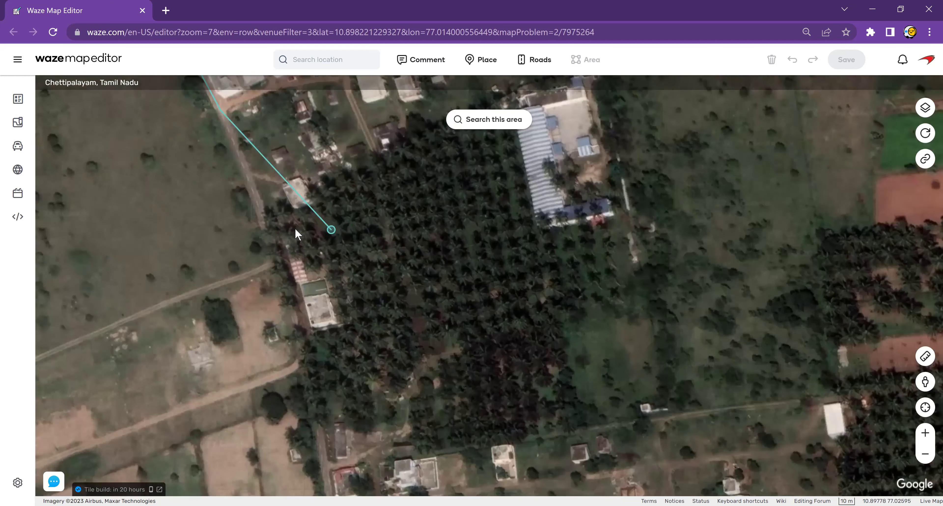
scroll(223, 209, "up", 1)
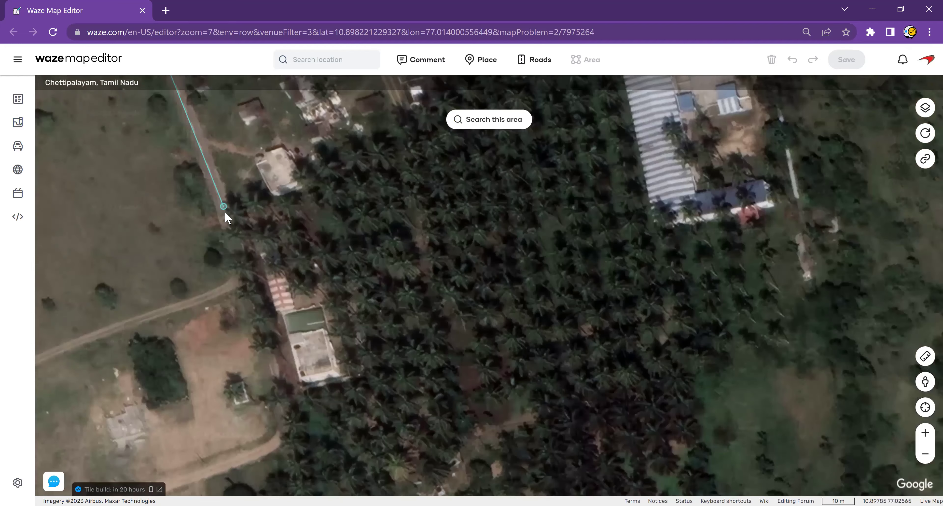
double_click(223, 210)
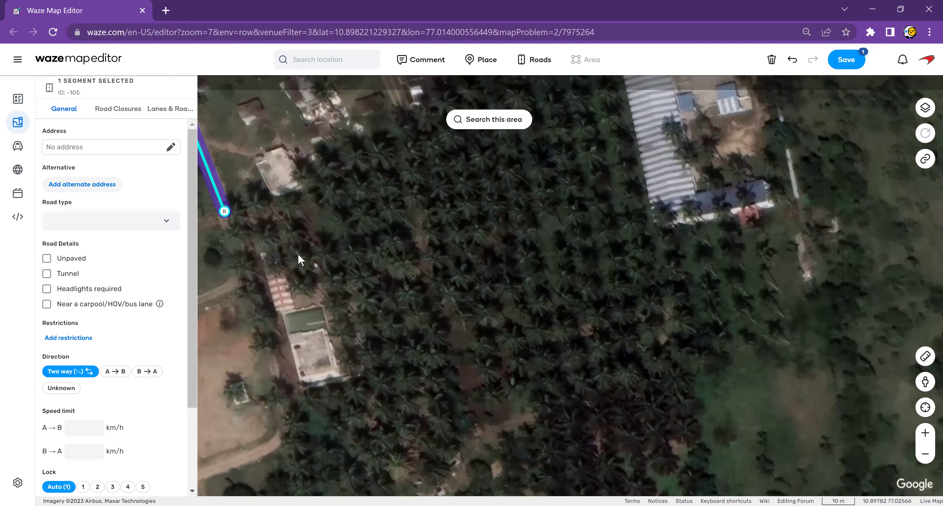
Check the palm-lined road in Street View and extend the new street's south end to the dirt track junction.
key("Left")
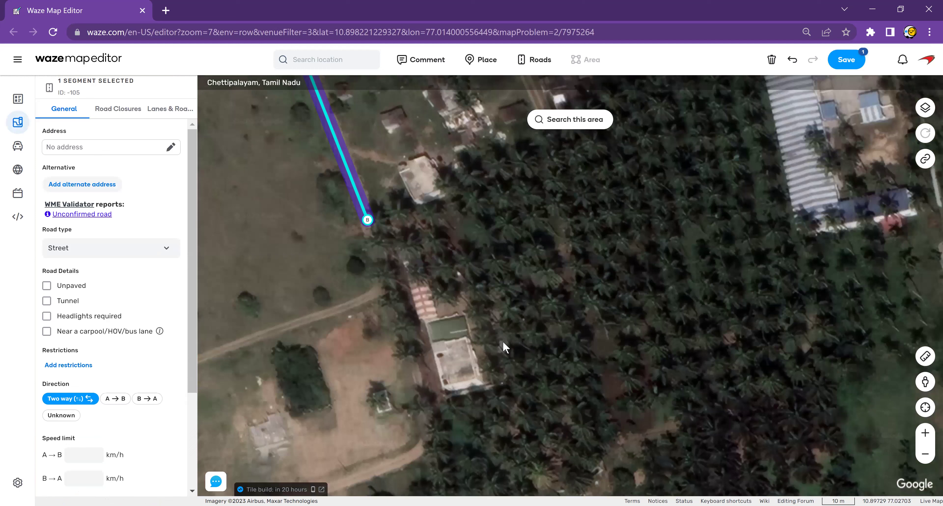
key("shift+s")
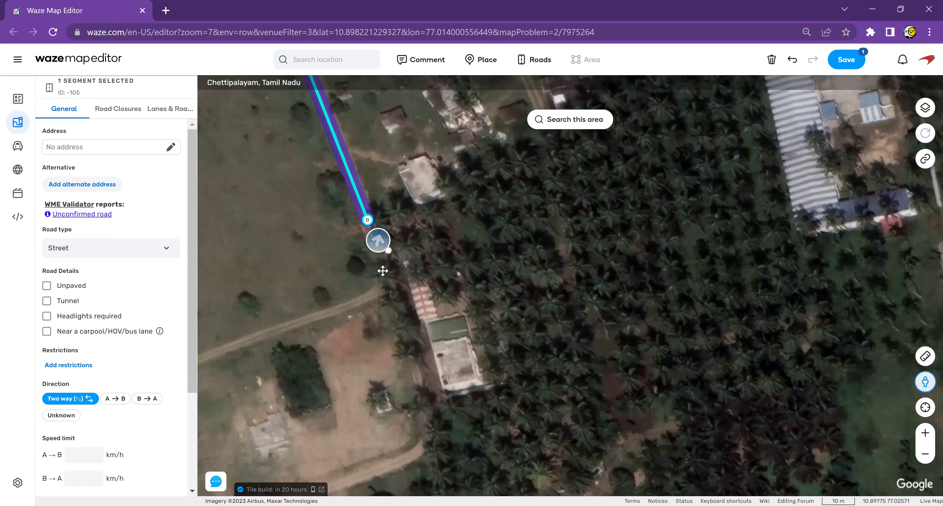
left_click(379, 260)
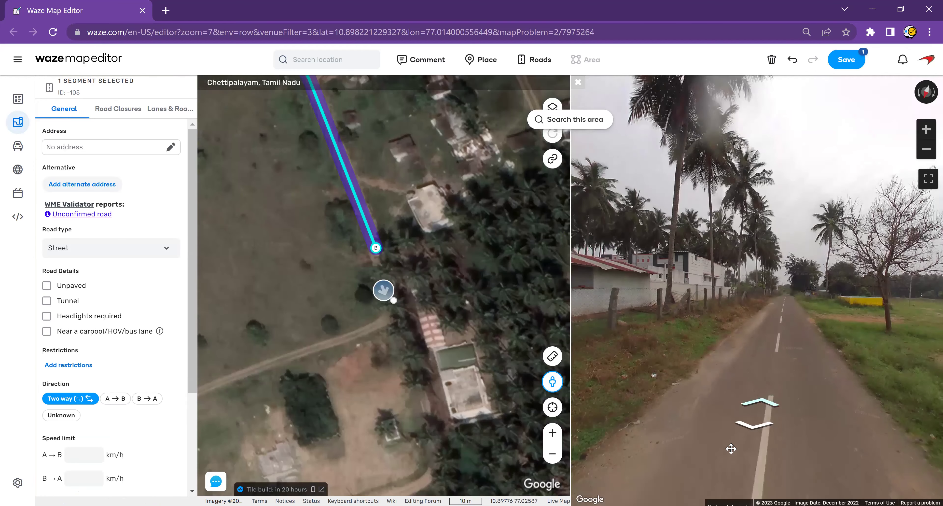
left_click(749, 399)
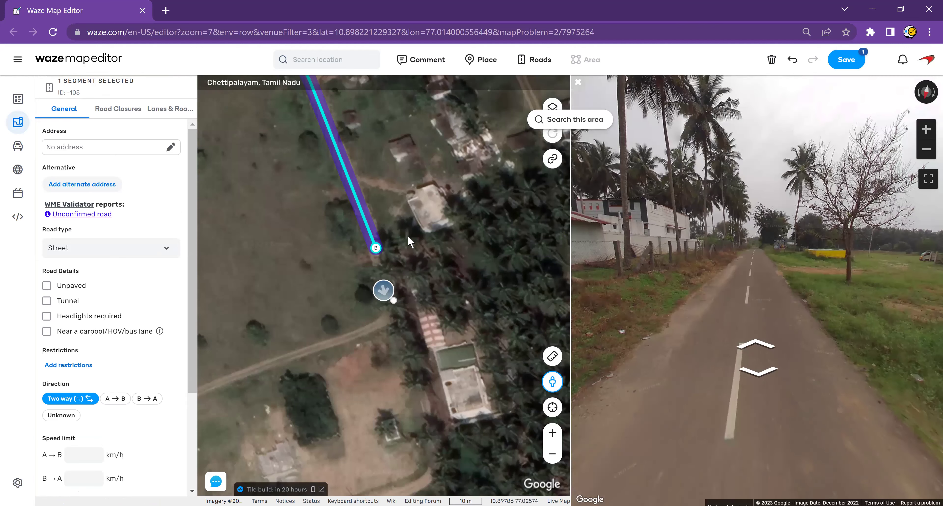
left_click(399, 246)
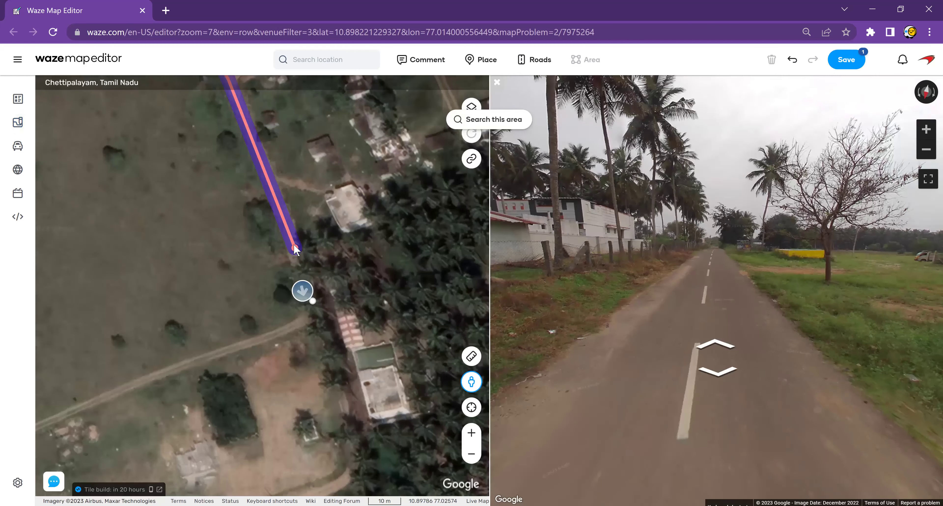
left_click(293, 243)
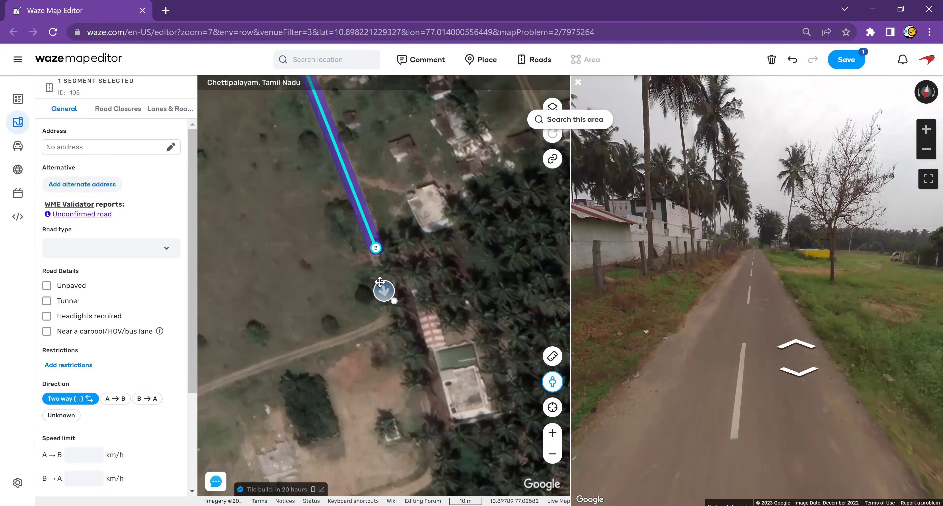
left_click_drag(380, 267, 417, 328)
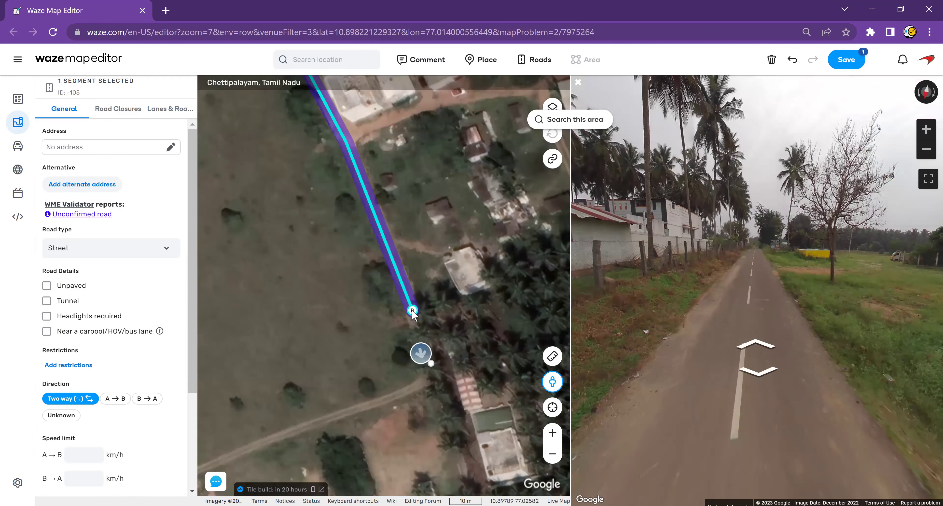
left_click(429, 344)
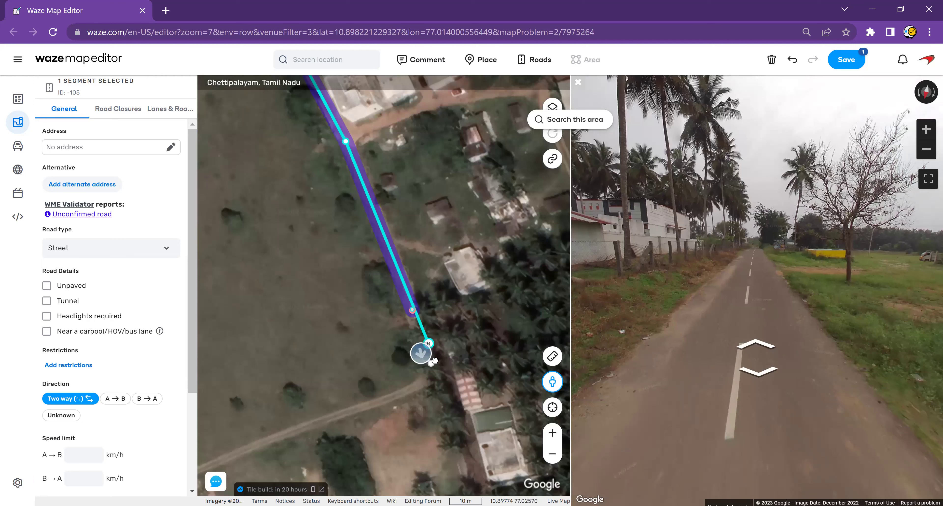
left_click_drag(437, 373, 436, 372)
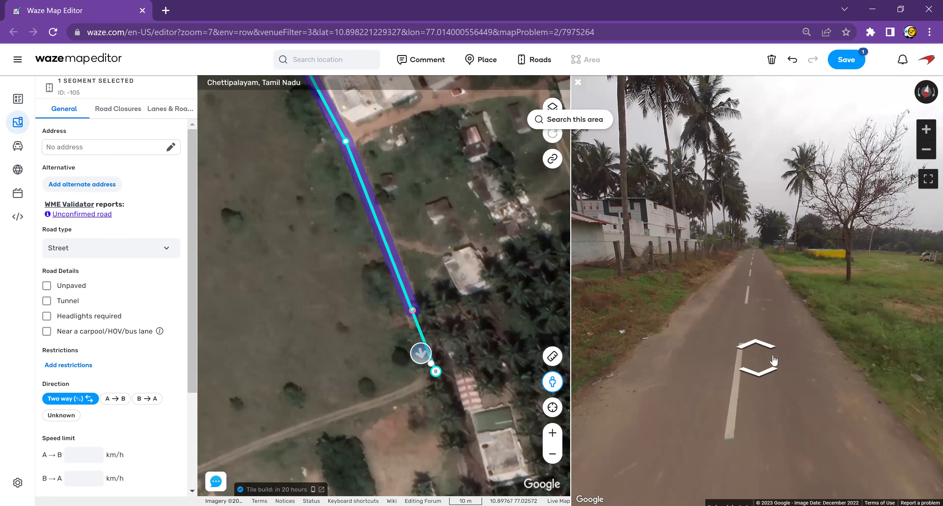
Follow the road south in Street View and start another street from the extended end, tracing the road past the houses to the dirt fork.
left_click(759, 348)
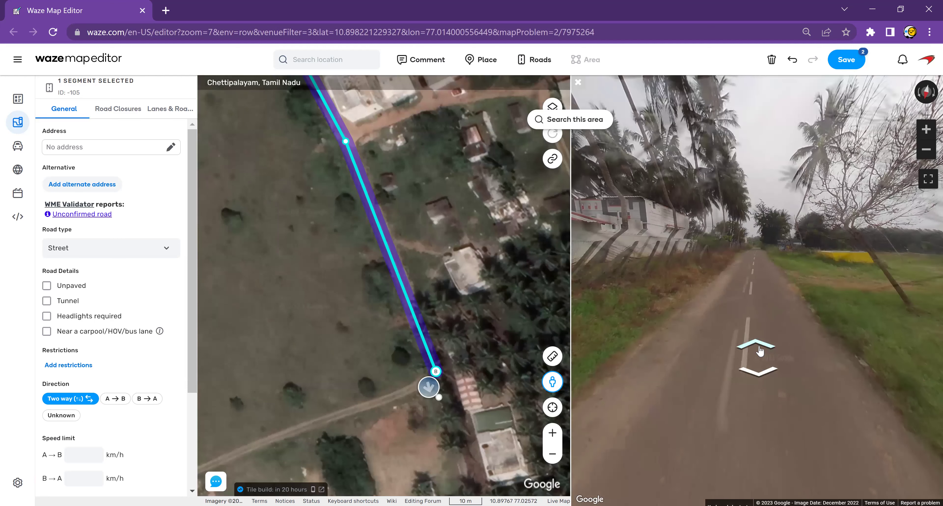
left_click(760, 349)
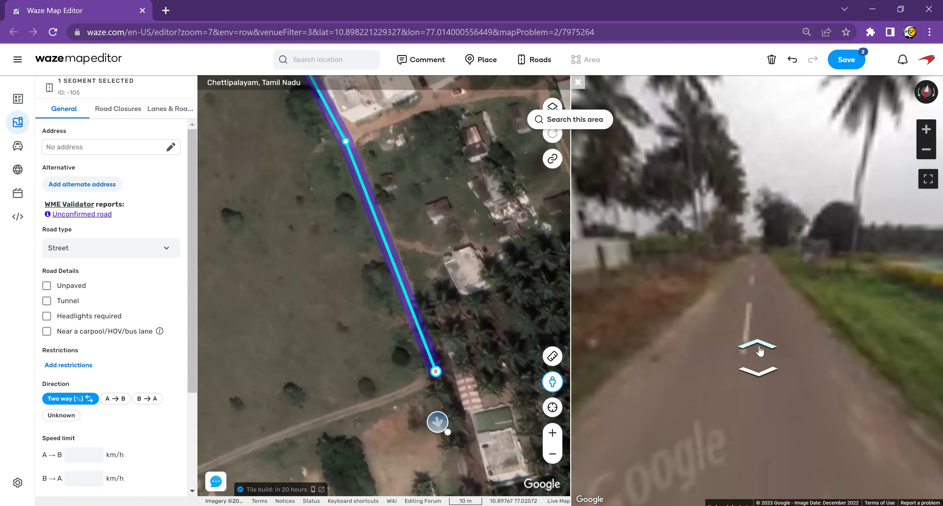
left_click(760, 349)
left_click(760, 350)
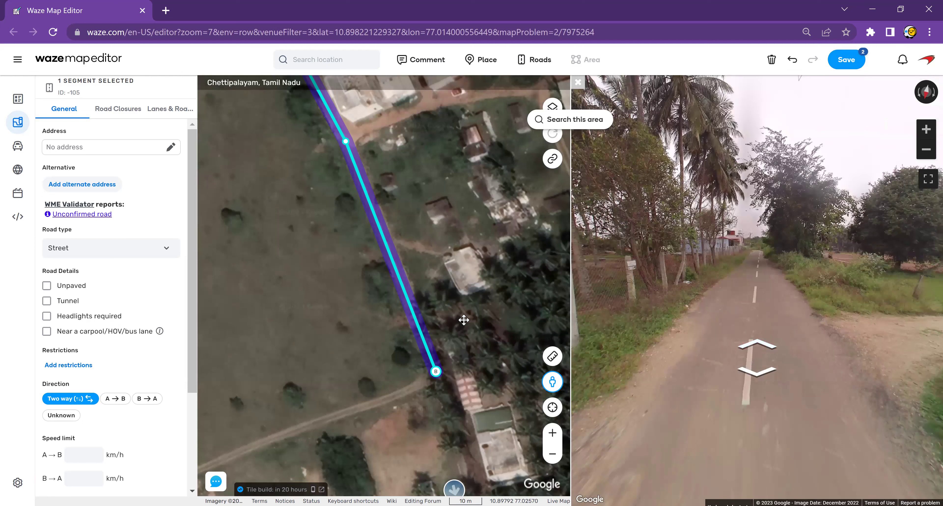
left_click(354, 139)
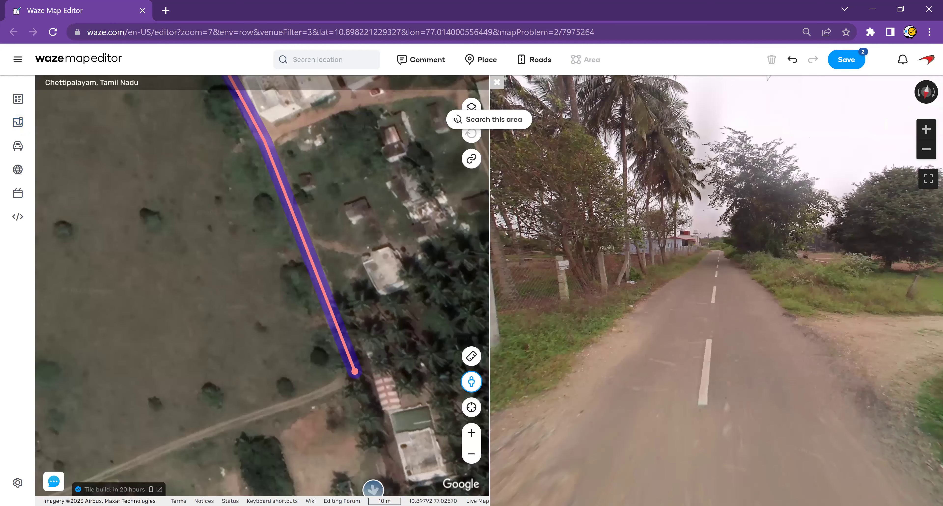
left_click(538, 60)
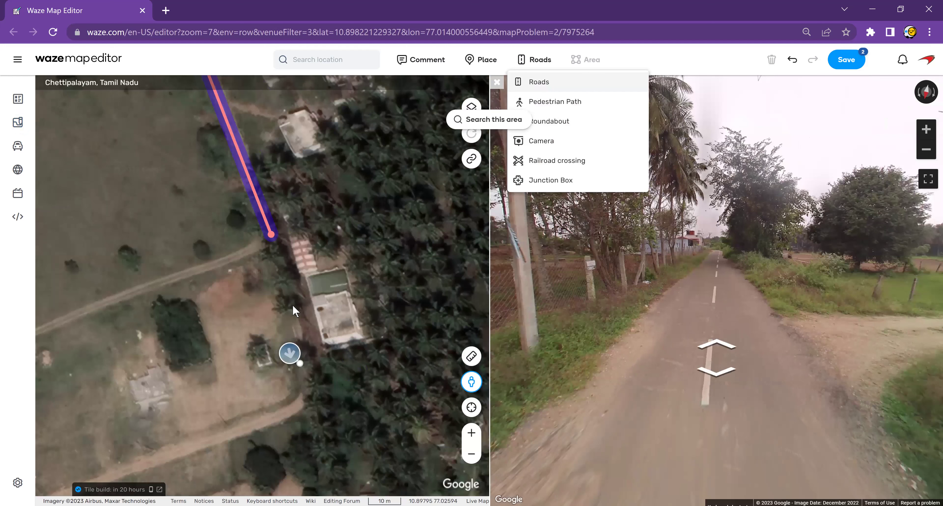
left_click_drag(301, 295, 274, 177)
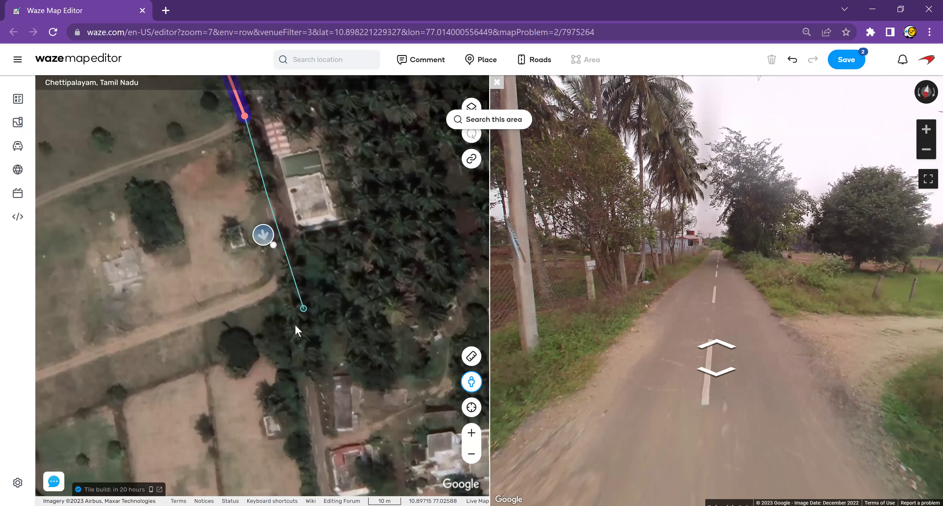
left_click(309, 396)
left_click_drag(310, 397, 293, 336)
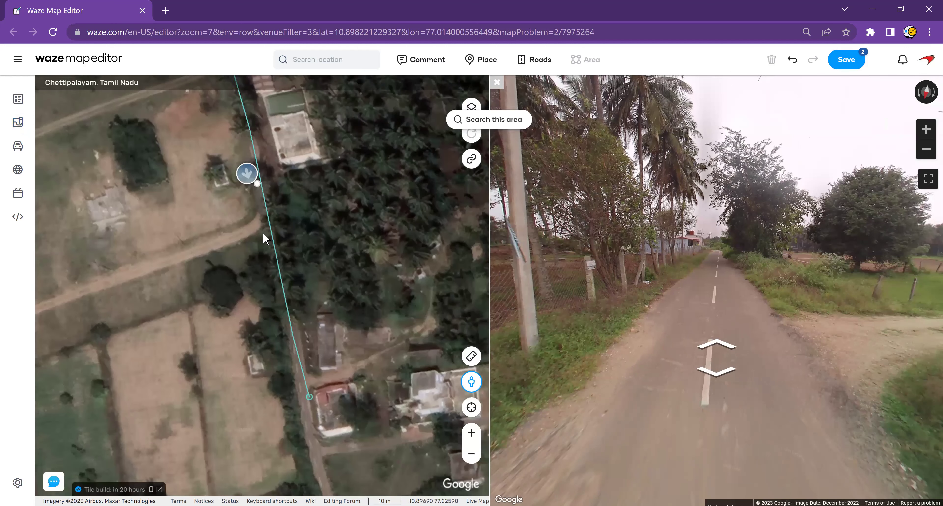
left_click_drag(261, 246, 257, 239)
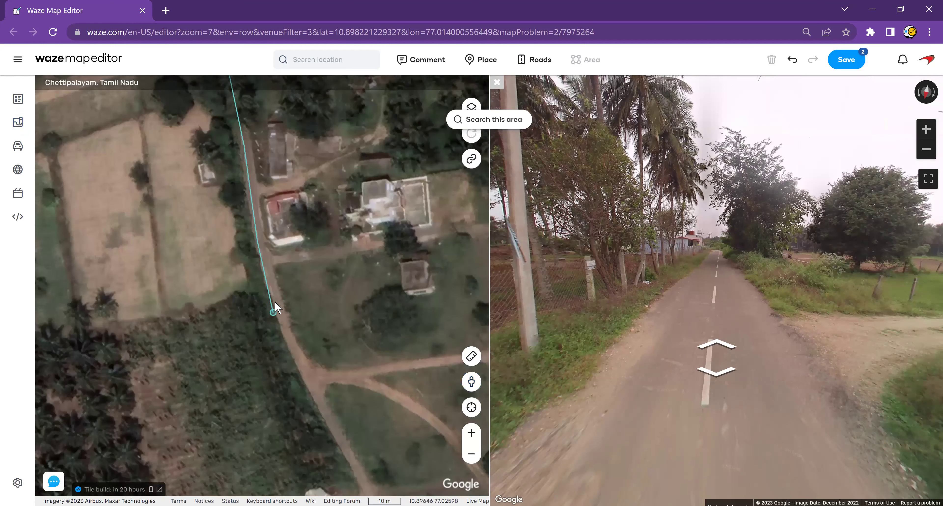
left_click(300, 365)
Continue the second street south along the road beside the palm plantation, end it near the dirt track beyond, and deselect it.
left_click_drag(350, 434, 272, 291)
left_click_drag(277, 326, 231, 234)
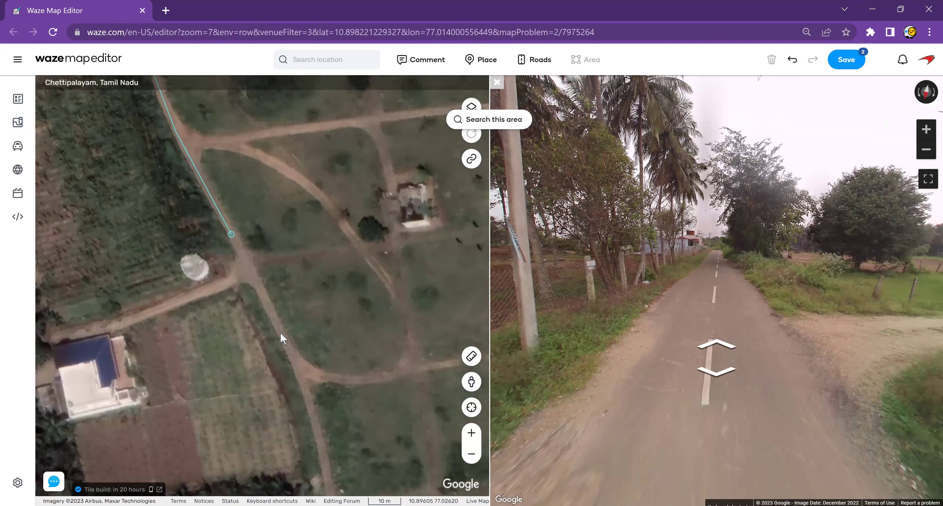
left_click_drag(300, 238, 281, 212)
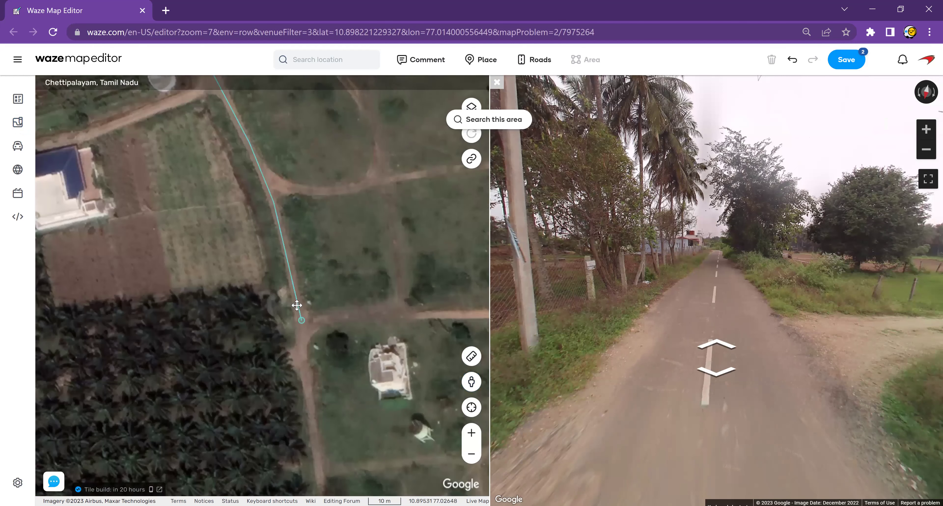
double_click(353, 310)
left_click_drag(366, 376, 358, 176)
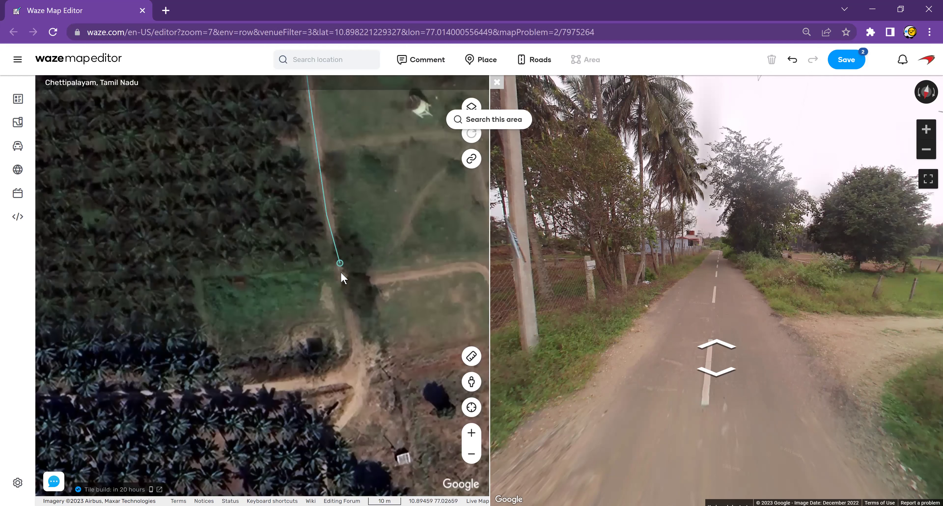
double_click(341, 272)
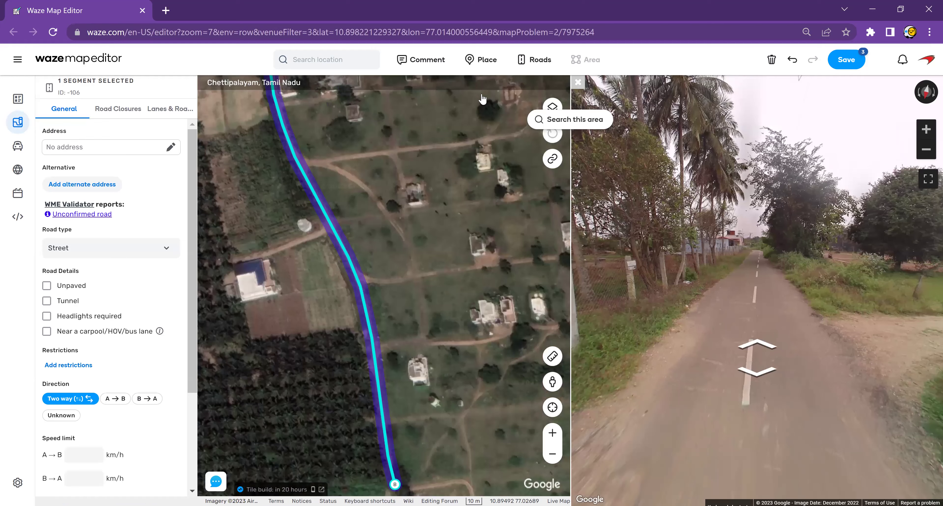
key("Escape")
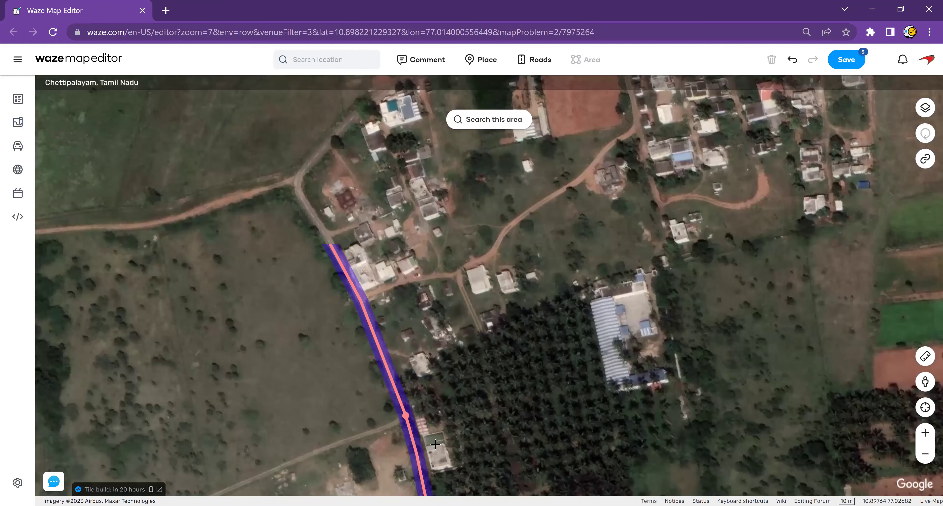
Select the two new street segments running south past the houses to the palm plantation and merge them into one segment.
left_click(311, 249)
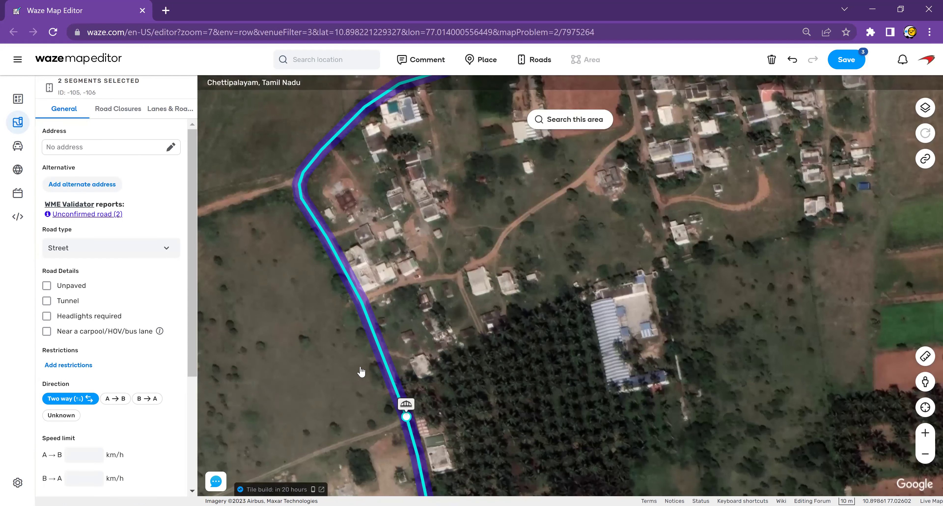
key("Down")
key("Right")
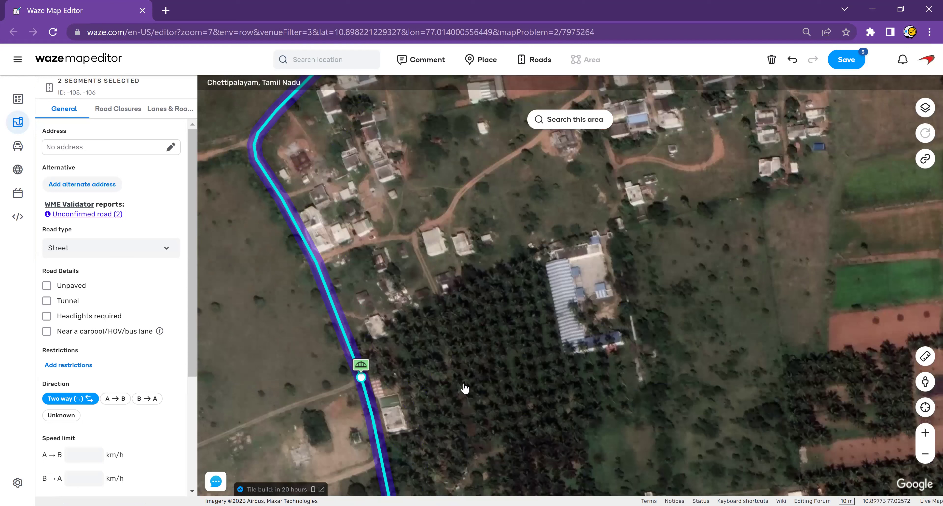
left_click(470, 364)
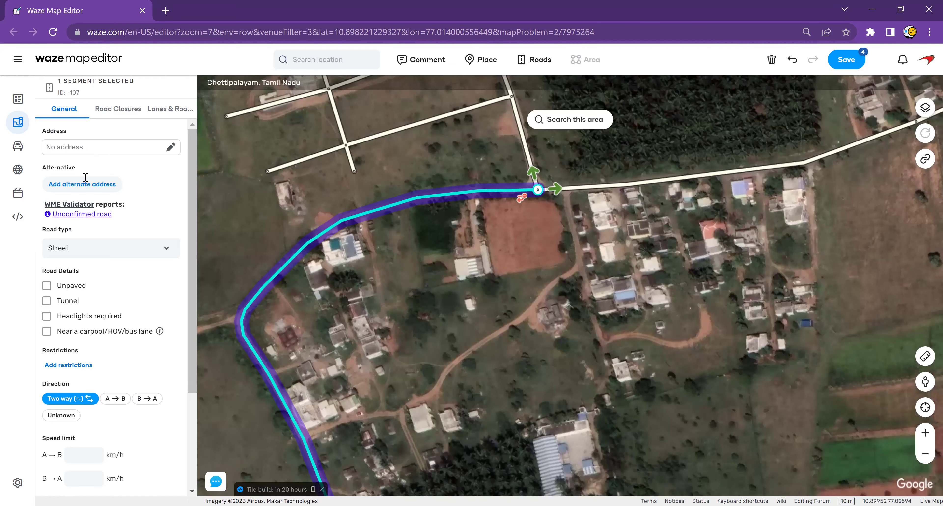
Set the merged street's address to no street name in Chettipalayam, Tamil Nadu, and save the pending changes.
left_click(103, 171)
left_click(69, 206)
left_click(158, 367)
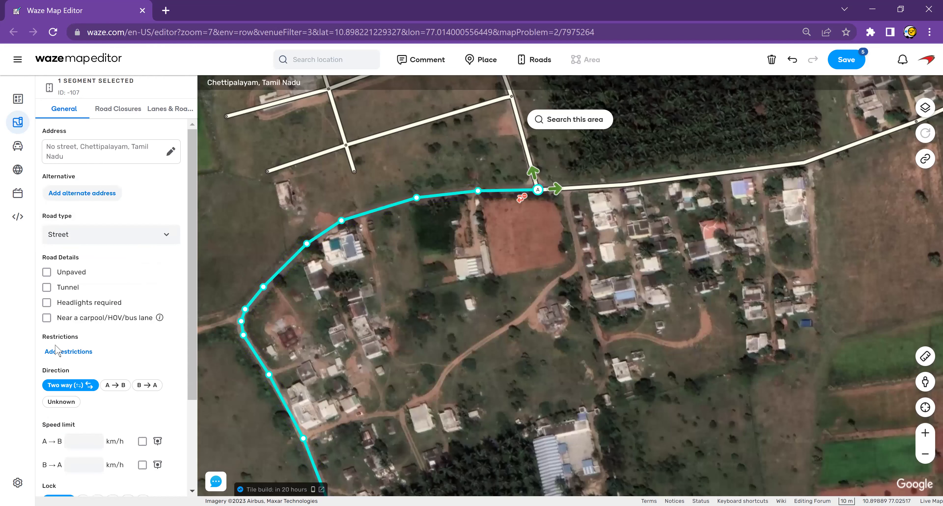
mouse_move(858, 62)
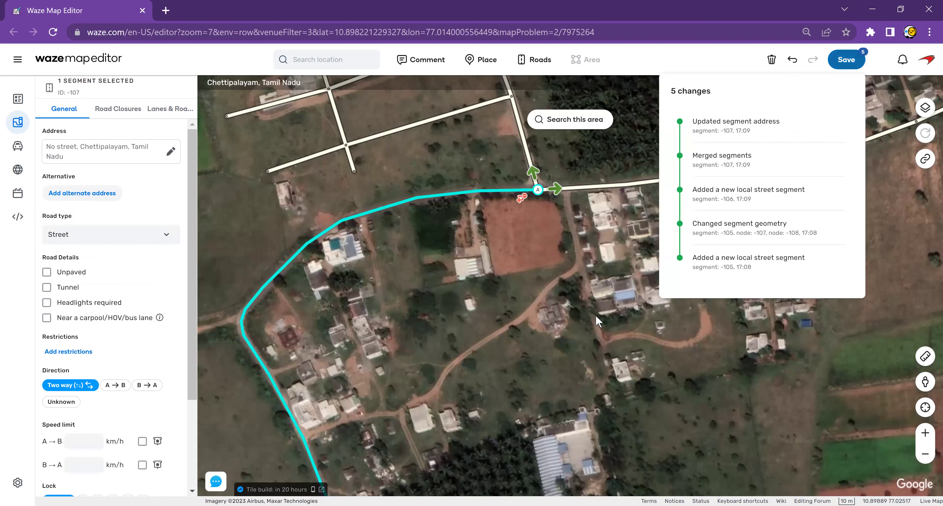
key("ctrl+s")
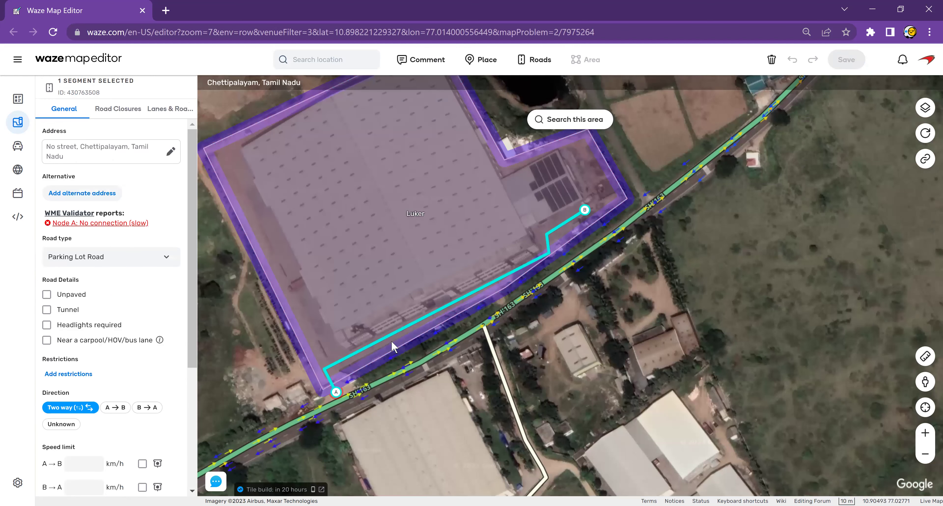
Review the Luker parking lot road, the Indian Oil gas station and the SH-163 segment near the Malumichampatti Road junction.
key("Right")
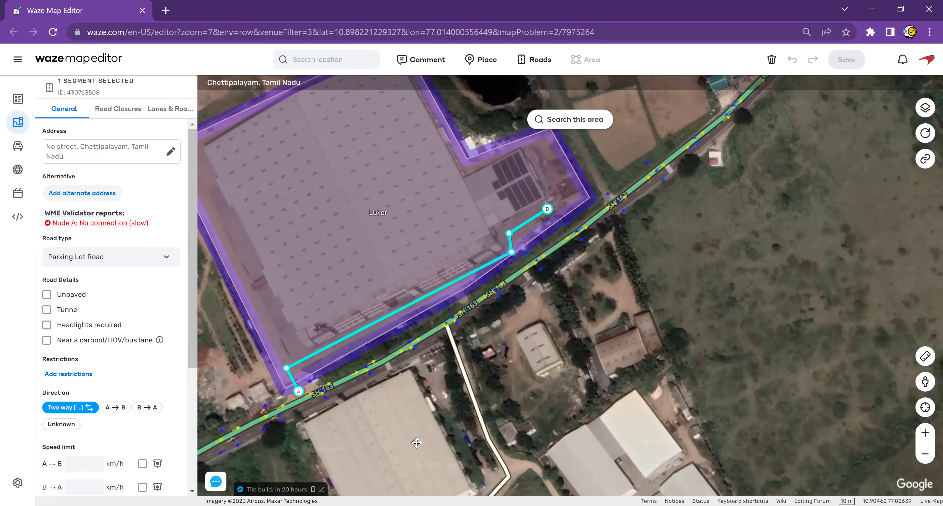
left_click_drag(618, 226, 610, 234)
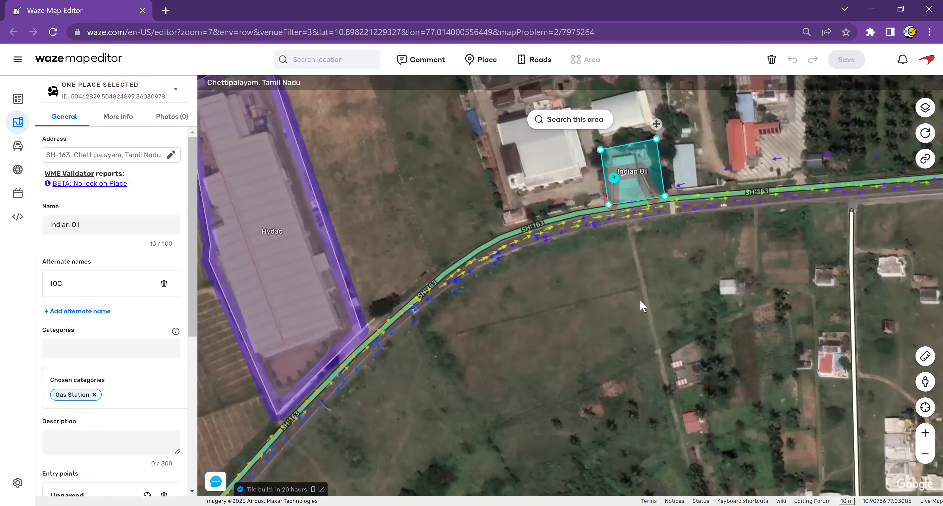
left_click_drag(640, 301, 635, 288)
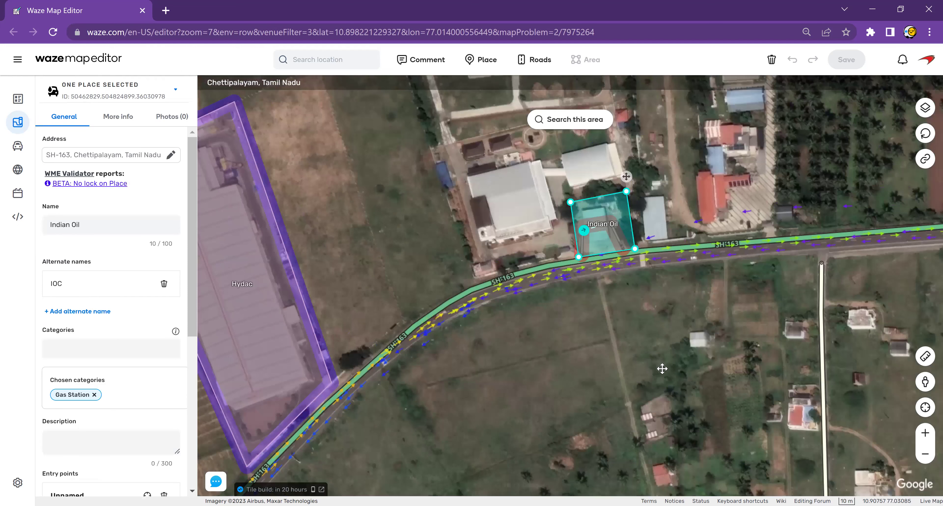
scroll(623, 351, "up", 1)
left_click_drag(560, 420, 642, 289)
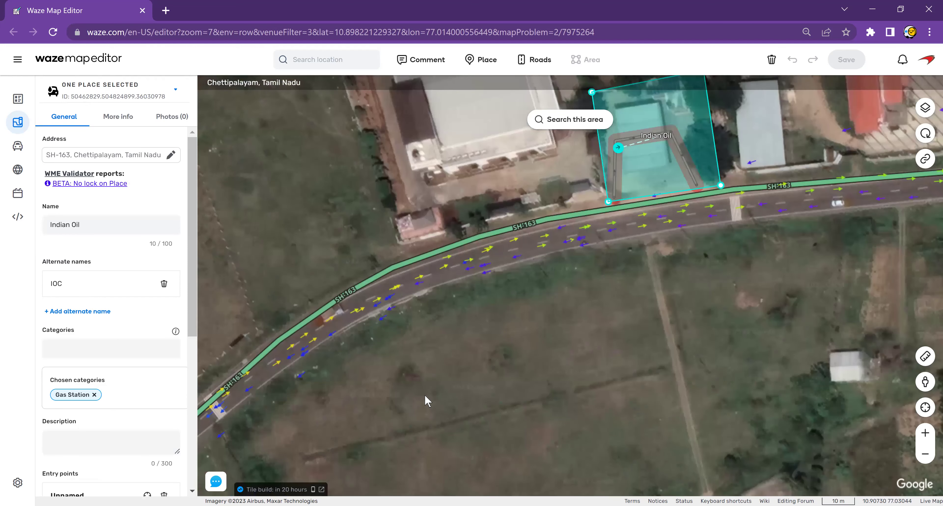
left_click_drag(604, 435, 714, 256)
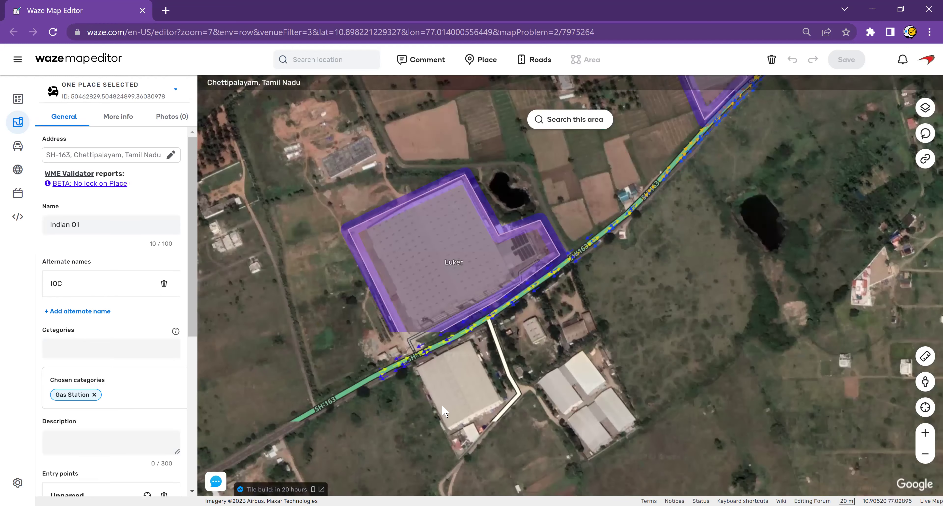
left_click_drag(442, 406, 625, 283)
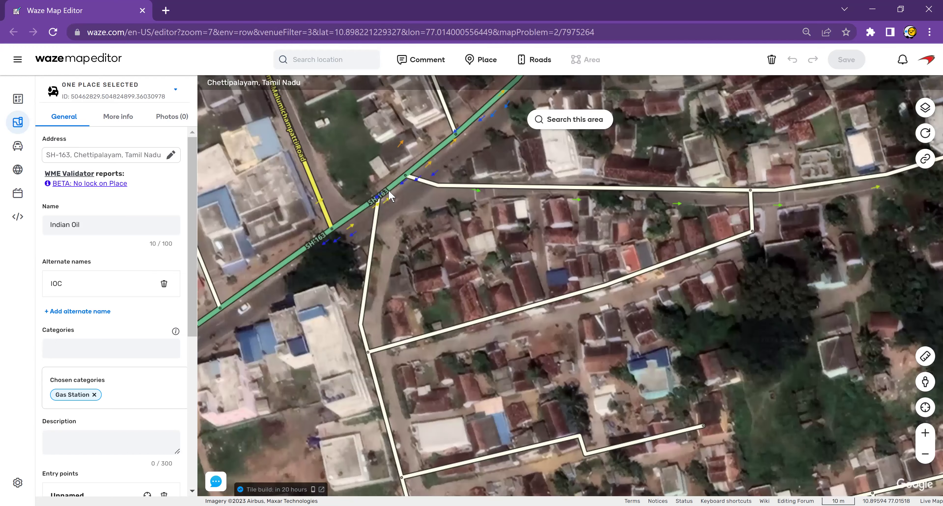
left_click(390, 194)
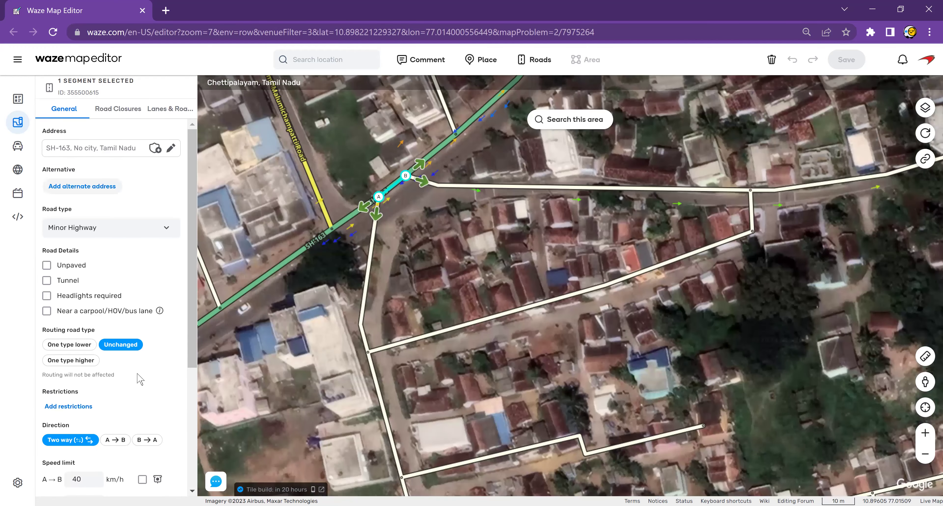
scroll(139, 380, "down", 5)
Select the streets meeting at the first junction south of SH-163 and shift that junction and the bend above it onto the visible road.
left_click(370, 328)
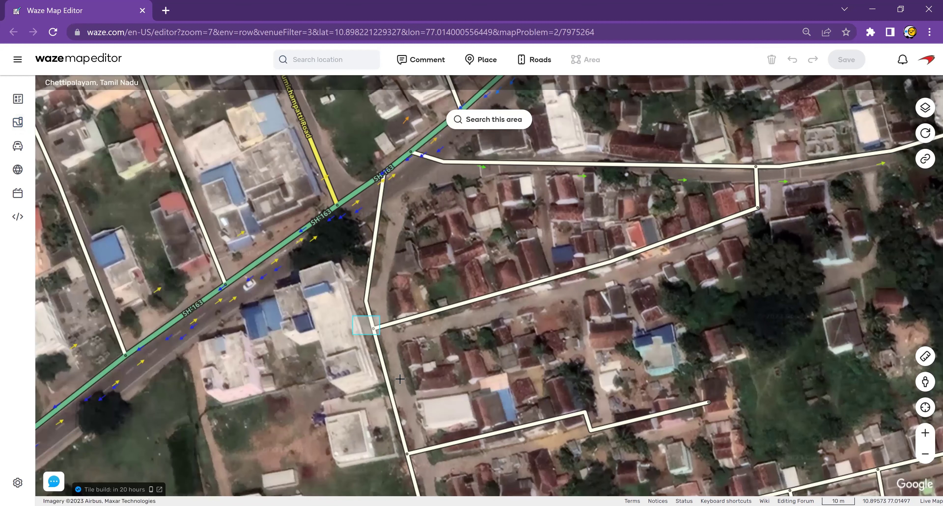
left_click(373, 329)
left_click_drag(373, 328, 389, 341)
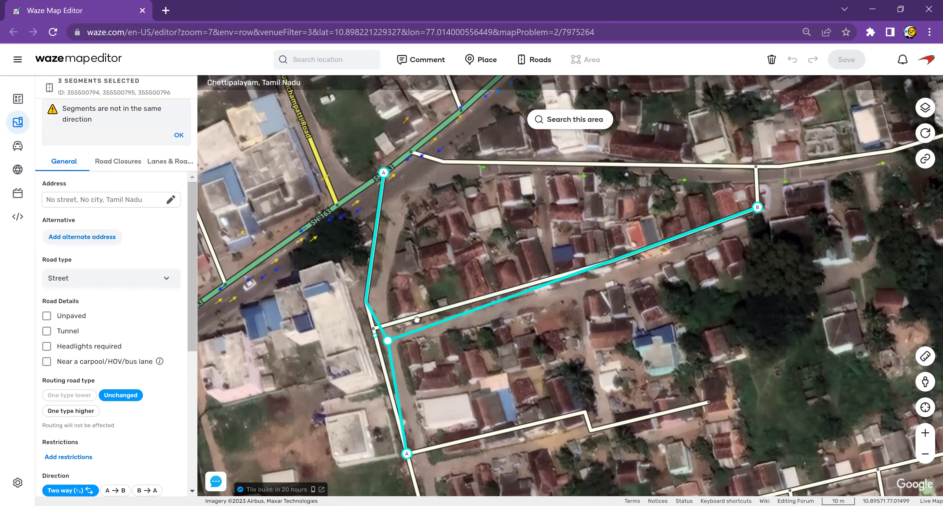
left_click_drag(376, 300, 380, 294)
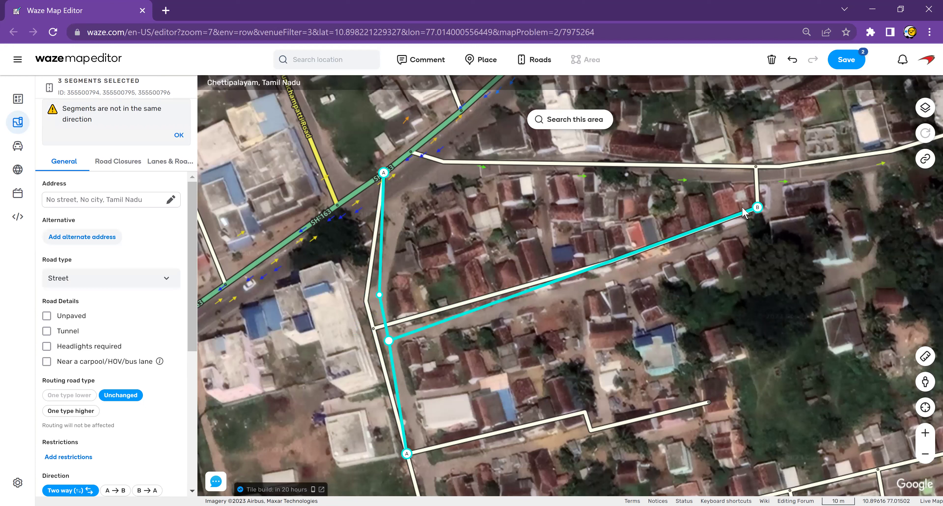
Shift both junctions at the cross street's east end onto the imagery, bend the cross street along its road, and save.
left_click(756, 190, "ctrl")
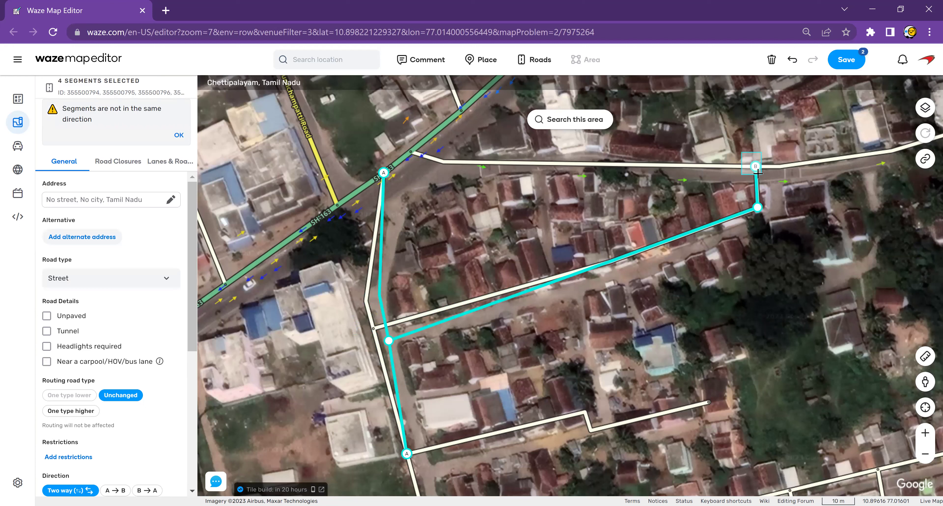
left_click(759, 167, "ctrl")
mouse_move(779, 167)
left_mouse_down()
mouse_move(809, 172)
mouse_move(773, 175)
left_mouse_up()
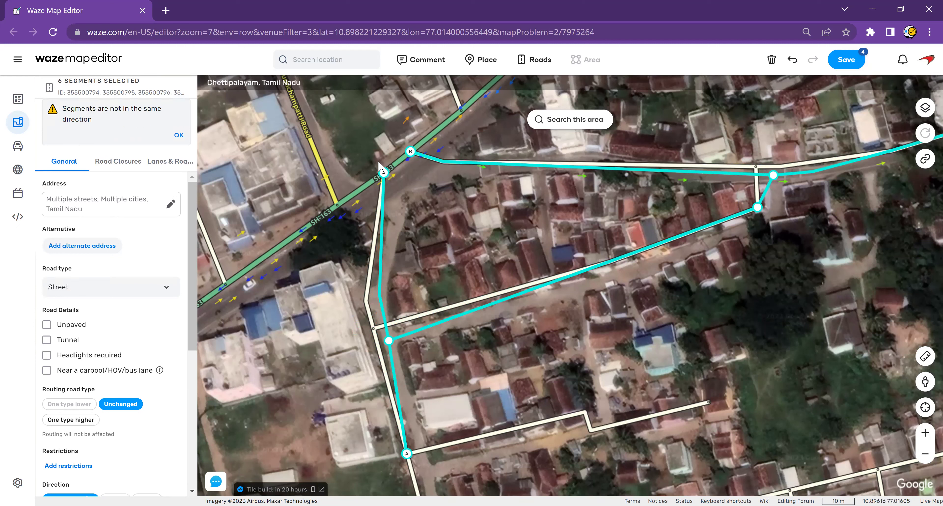
left_click_drag(758, 208, 775, 217)
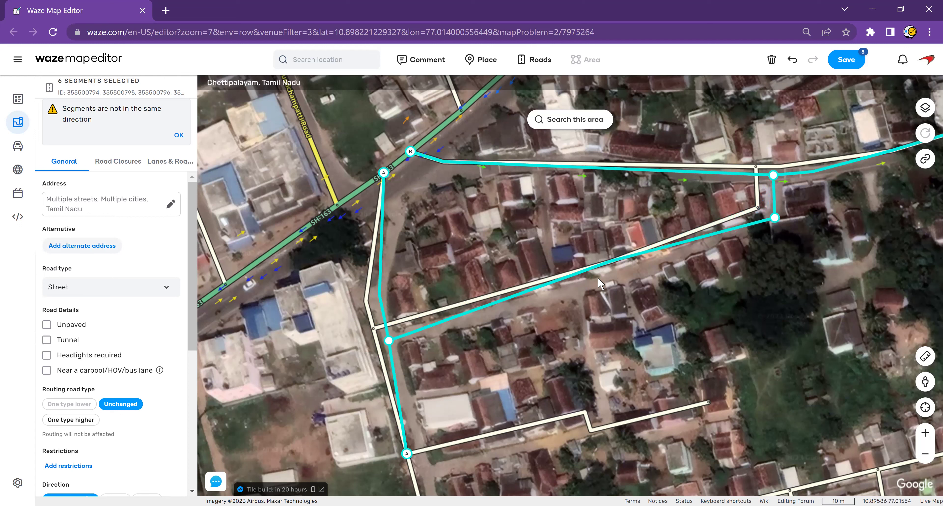
left_click_drag(611, 260, 603, 284)
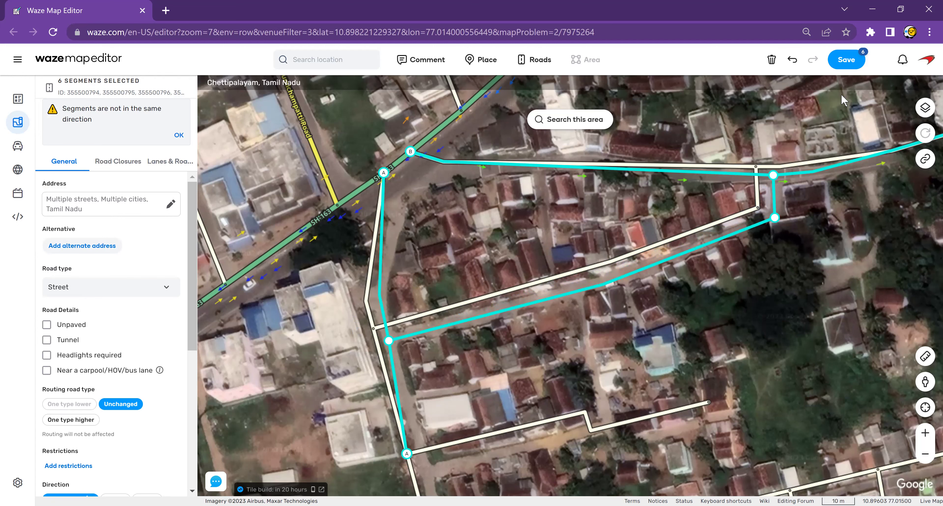
left_click(846, 59)
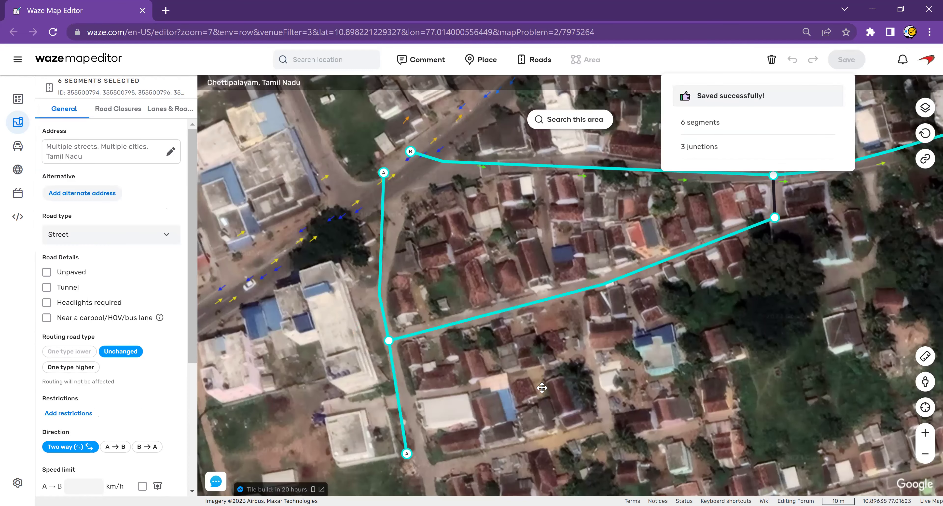
Move the dead-end street's west junction southeast and realign its two corner points and east end with the visible road.
left_click_drag(533, 374, 491, 264)
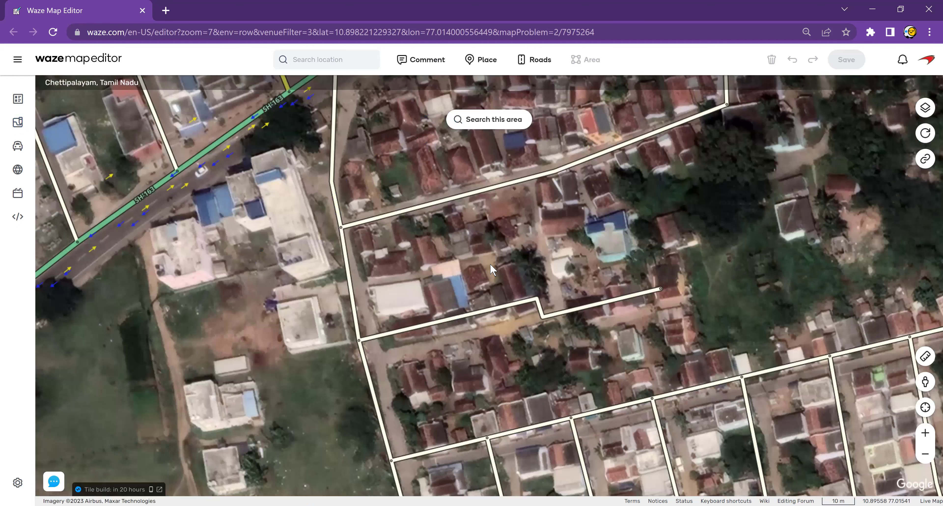
left_click_drag(491, 264, 488, 252)
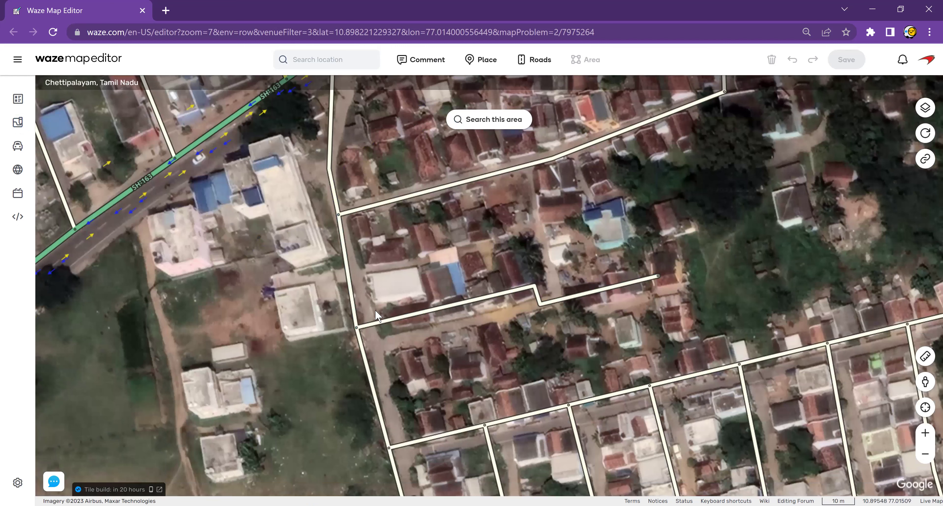
left_click_drag(328, 304, 375, 348)
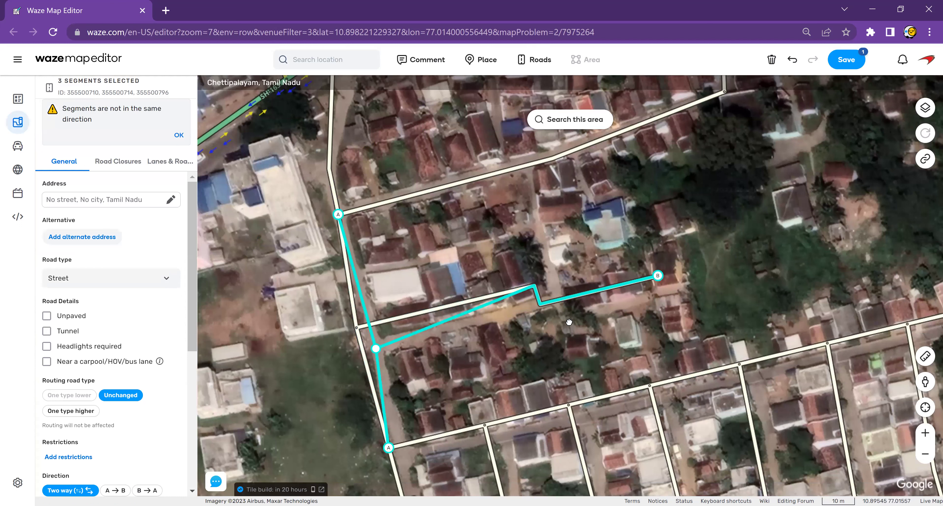
left_click_drag(540, 304, 567, 319)
left_click_drag(658, 275, 650, 298)
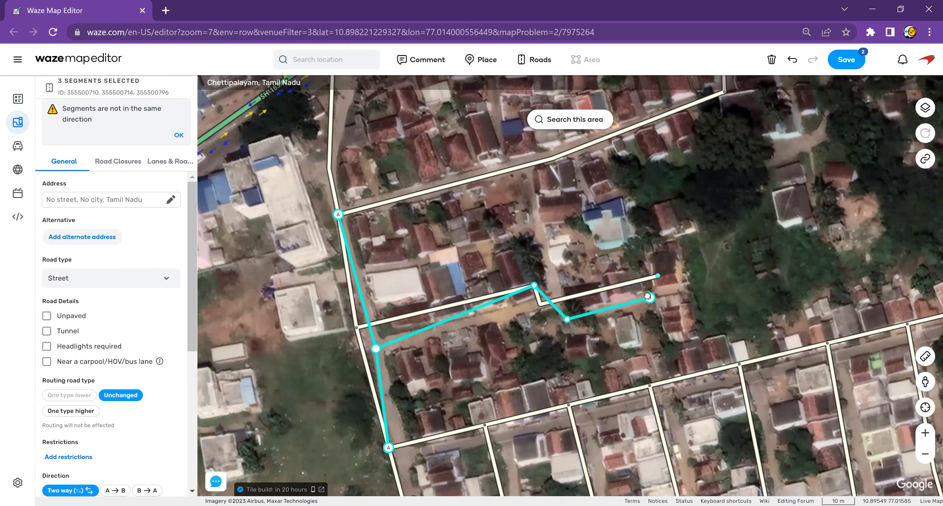
left_click_drag(534, 285, 555, 297)
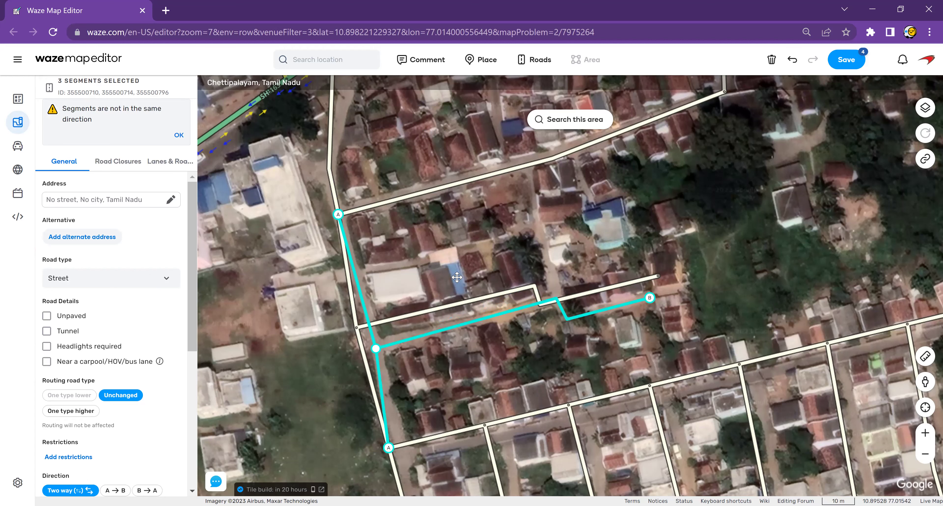
Select the segments along the next cross street to the south, shift its three westernmost junctions southeast onto the road, and save.
left_click_drag(839, 446, 802, 348)
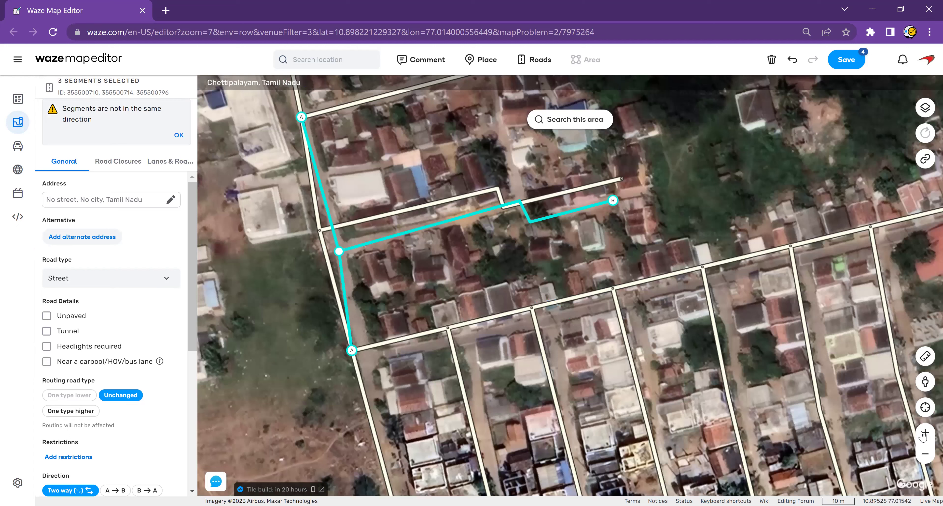
scroll(437, 296, "up", 1)
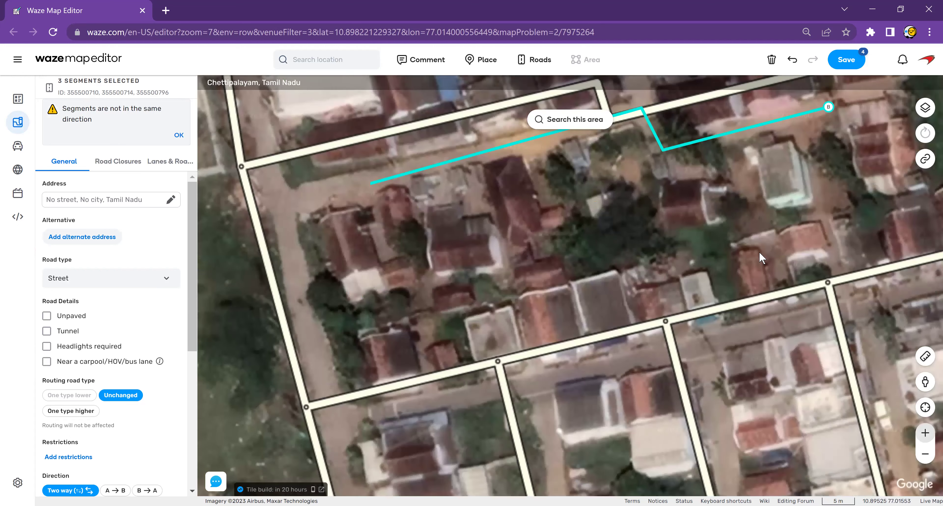
left_click_drag(398, 303, 694, 398)
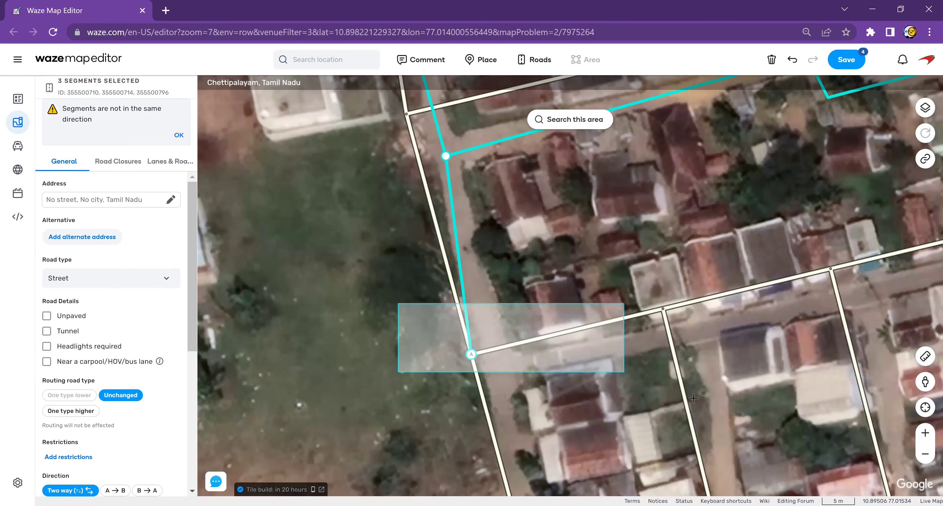
left_click_drag(787, 412, 778, 250)
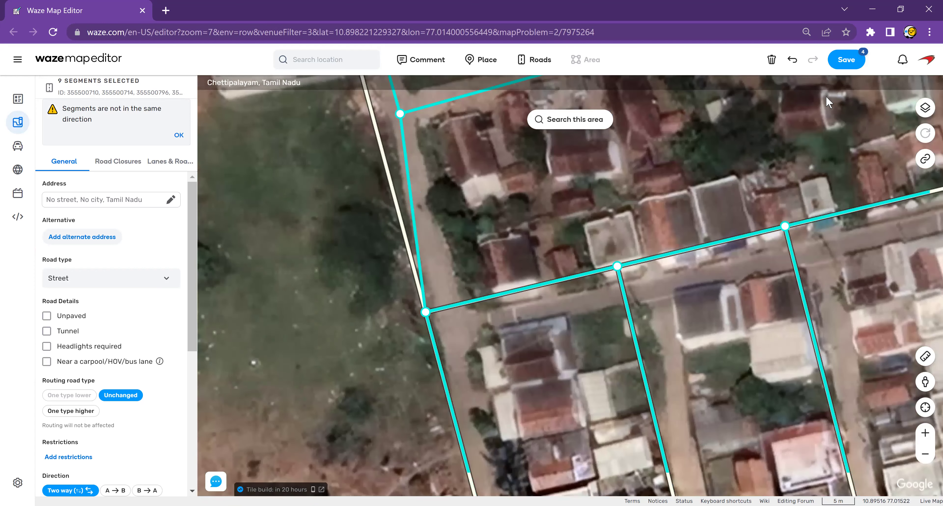
mouse_move(860, 62)
left_click_drag(435, 319, 446, 326)
left_click_drag(617, 266, 658, 286)
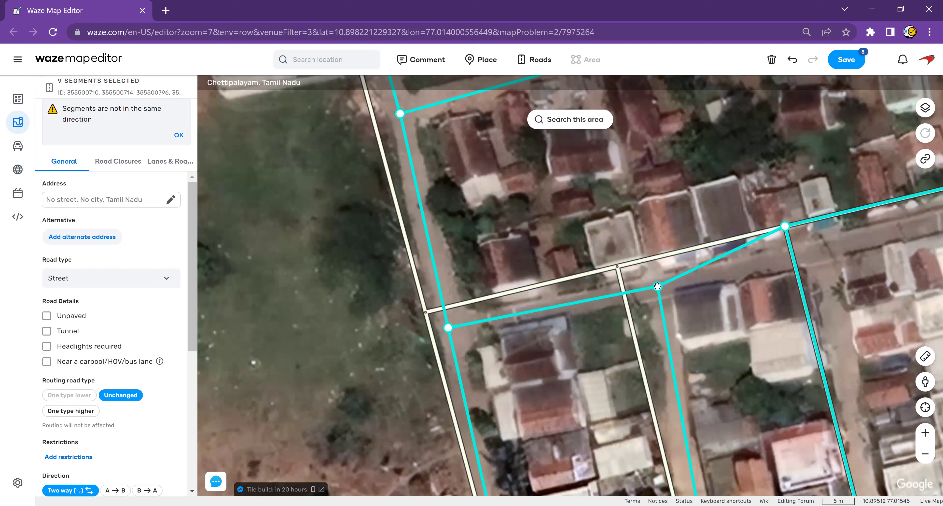
left_click_drag(790, 231, 826, 251)
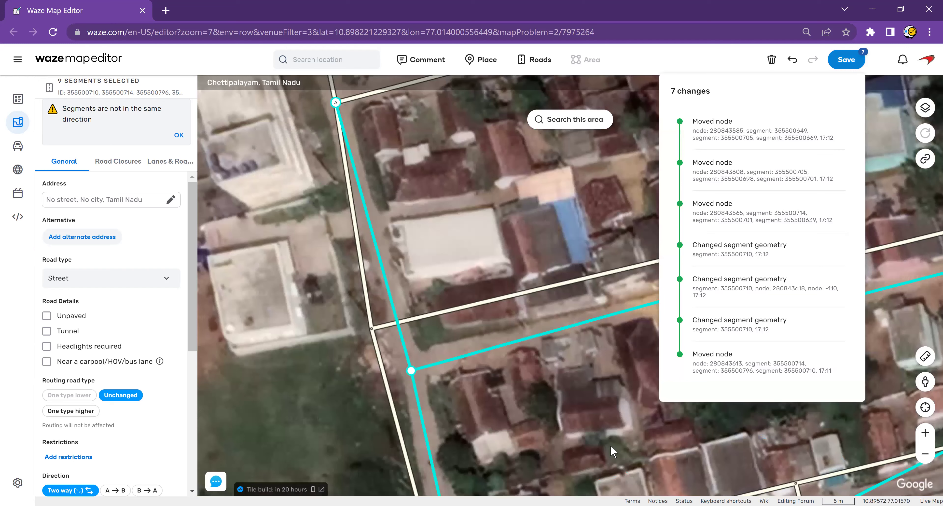
key("ctrl+s")
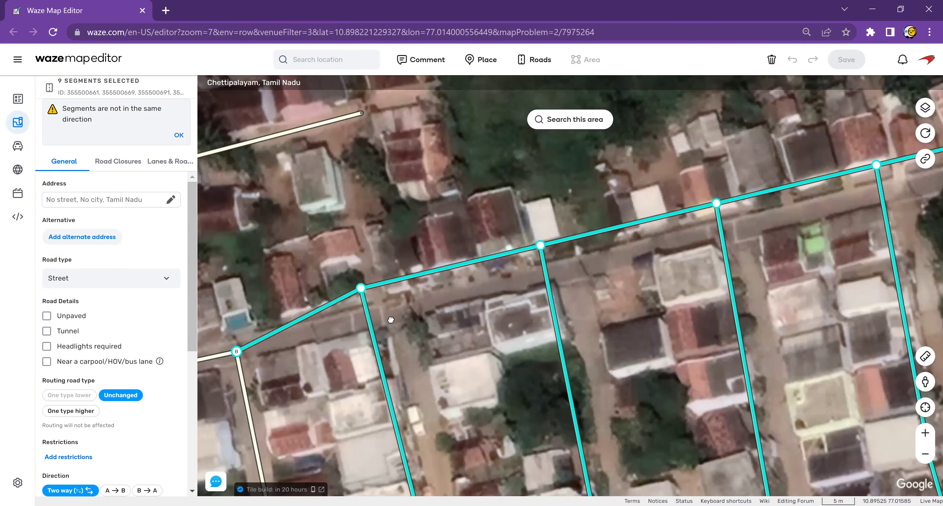
Shift the next four junctions eastward along the cross street southeast onto the visible road.
left_click_drag(397, 311, 541, 246)
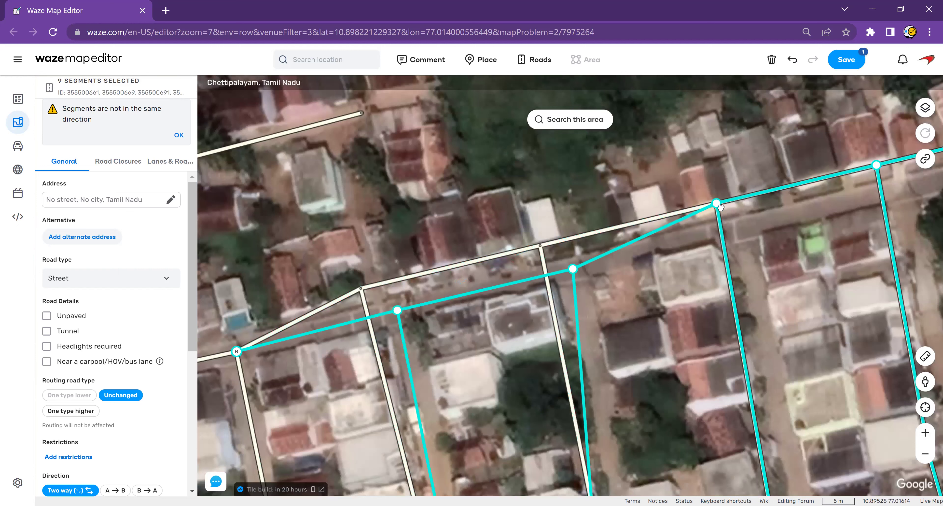
left_click_drag(717, 204, 744, 227)
left_click_drag(813, 245, 625, 287)
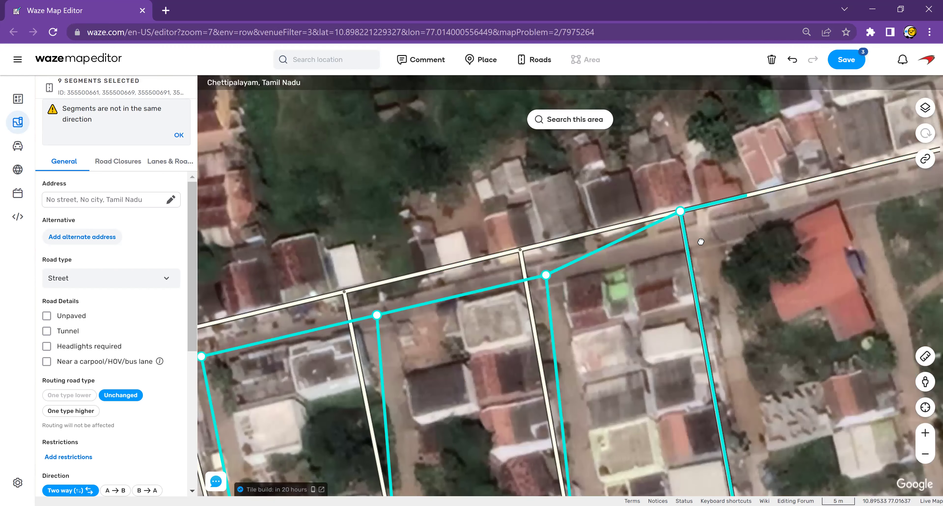
left_click_drag(681, 210, 713, 233)
left_click_drag(624, 322, 618, 283)
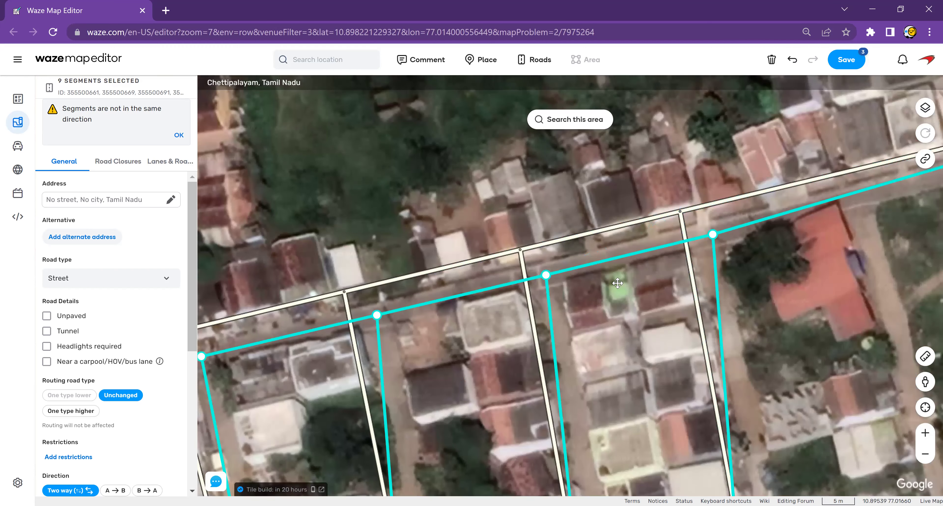
Move the easternmost side street's bend east, then select the southern boundary street and shift their shared junction southeast onto the road.
left_click_drag(664, 354, 697, 345)
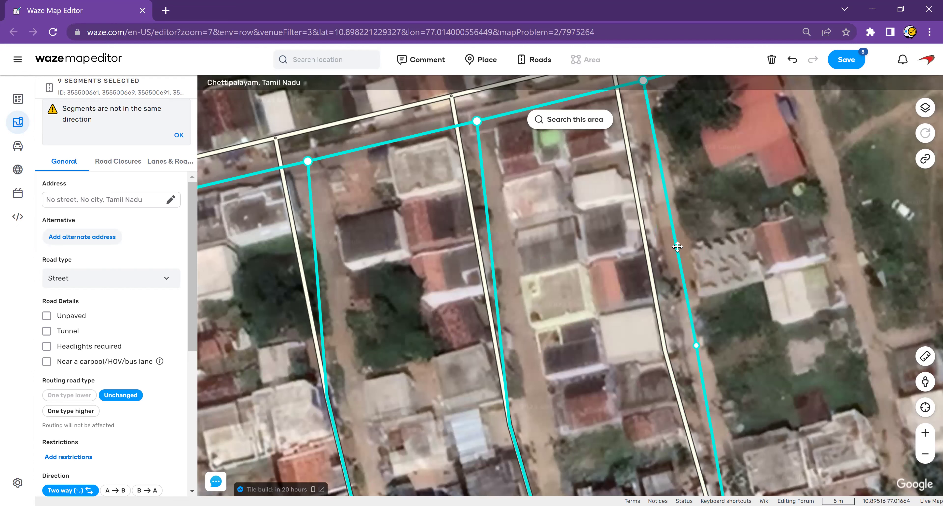
left_click_drag(714, 315, 693, 259)
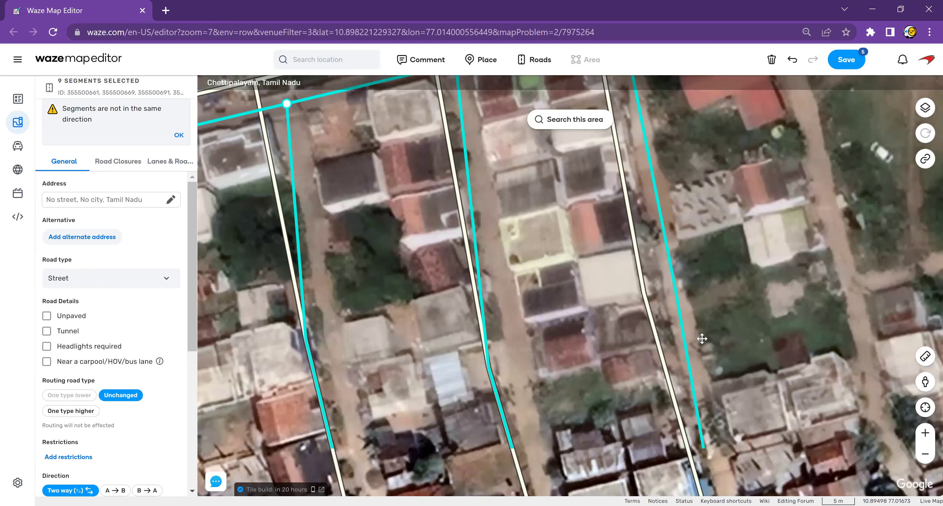
key("Down")
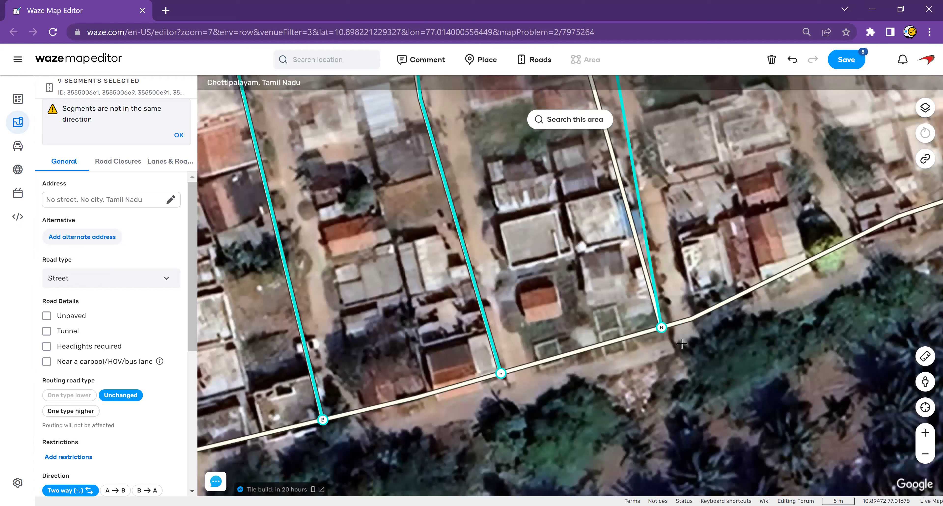
left_click(691, 319, "ctrl")
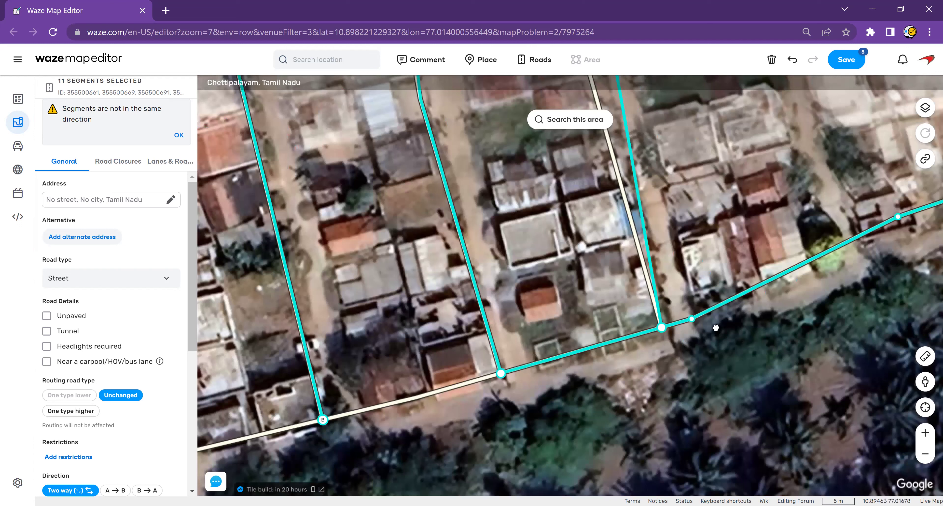
left_click_drag(661, 327, 686, 341)
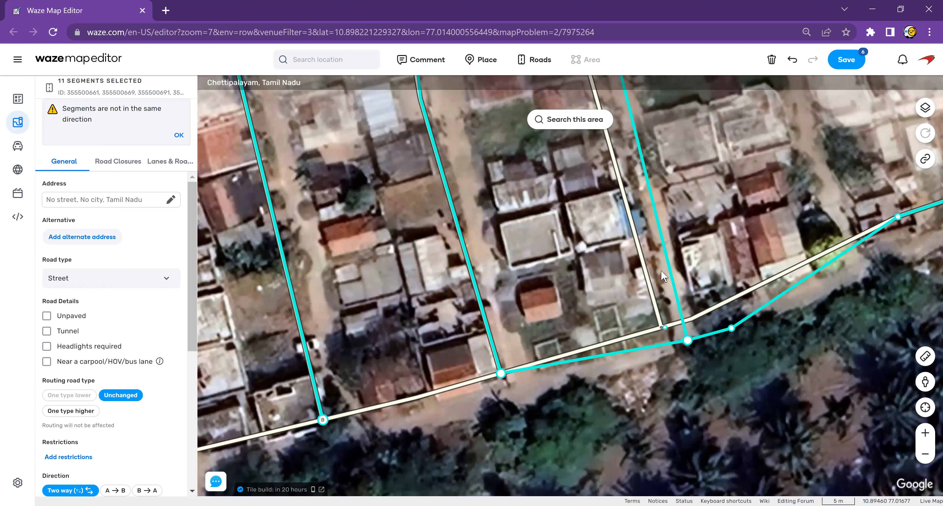
left_click_drag(696, 151, 728, 379)
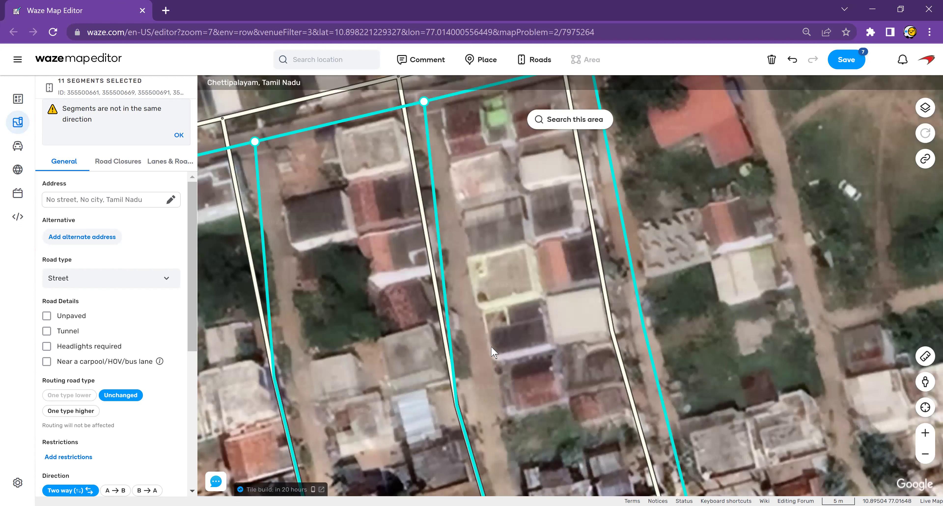
Realign the bend and south junction of the next side street west, adjust the boundary street's eastern bend, and save.
left_click_drag(481, 381, 484, 387)
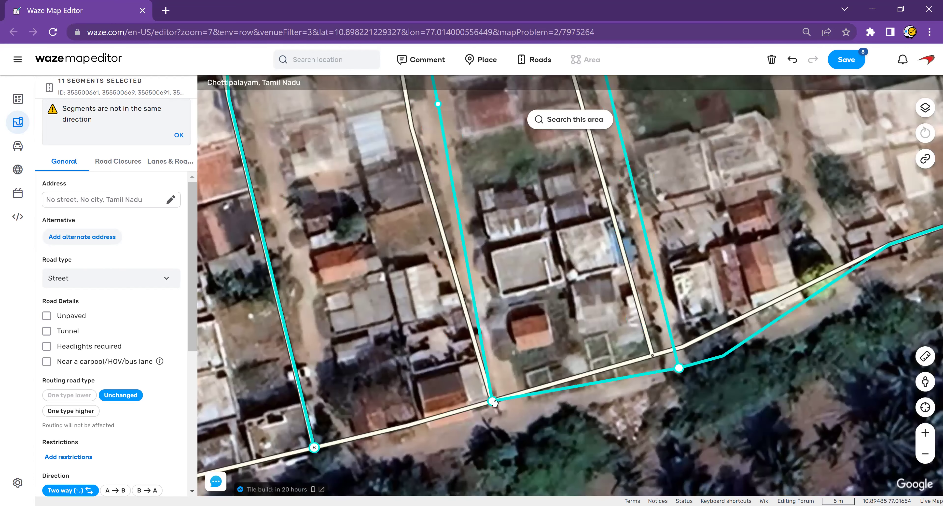
left_click_drag(513, 414, 515, 421)
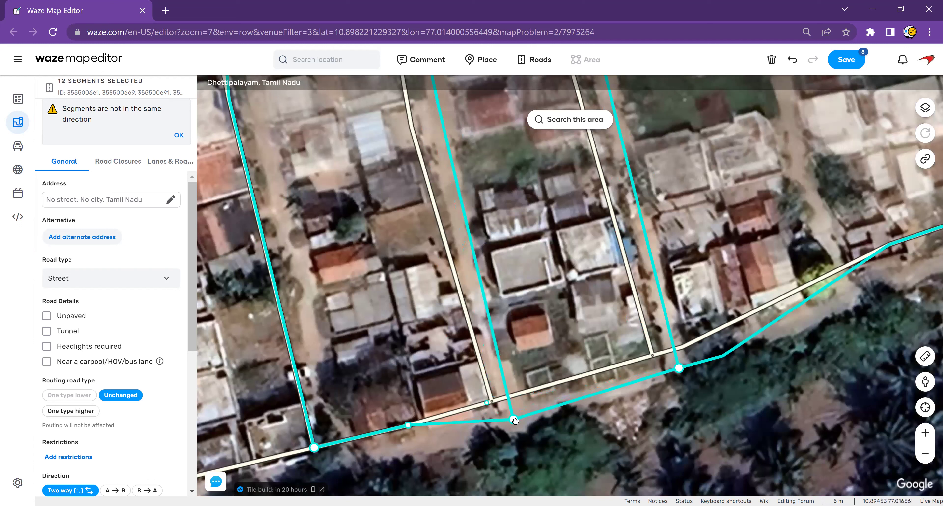
left_click_drag(888, 245, 901, 277)
left_click(845, 61)
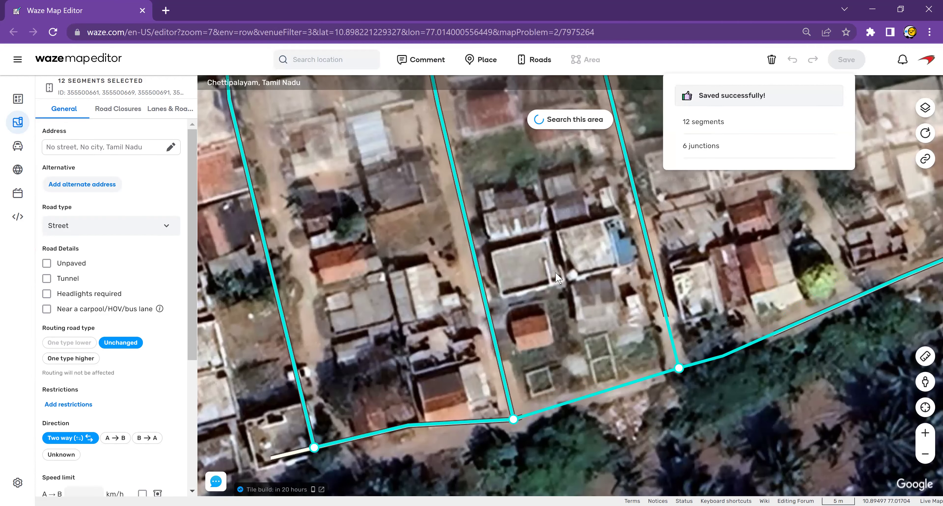
Select the streets farther west, move the next side street's south junction southeast, and remove the boundary street's bend beside it.
left_click(527, 379)
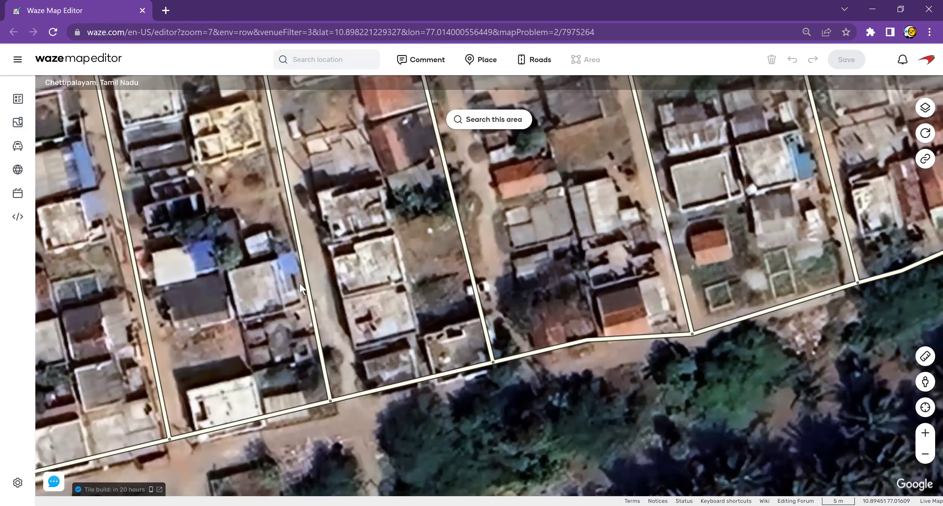
left_click_drag(169, 395, 345, 309)
left_click(652, 323)
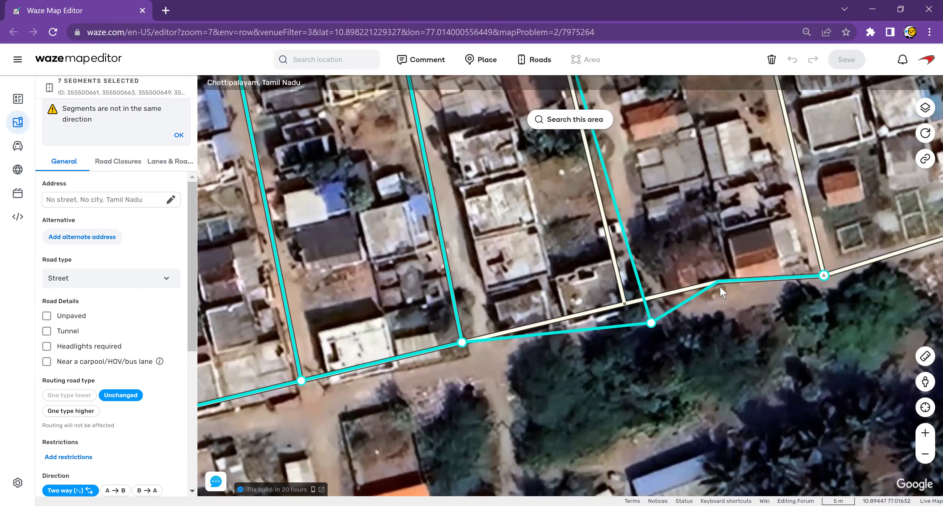
left_click_drag(720, 282, 719, 282)
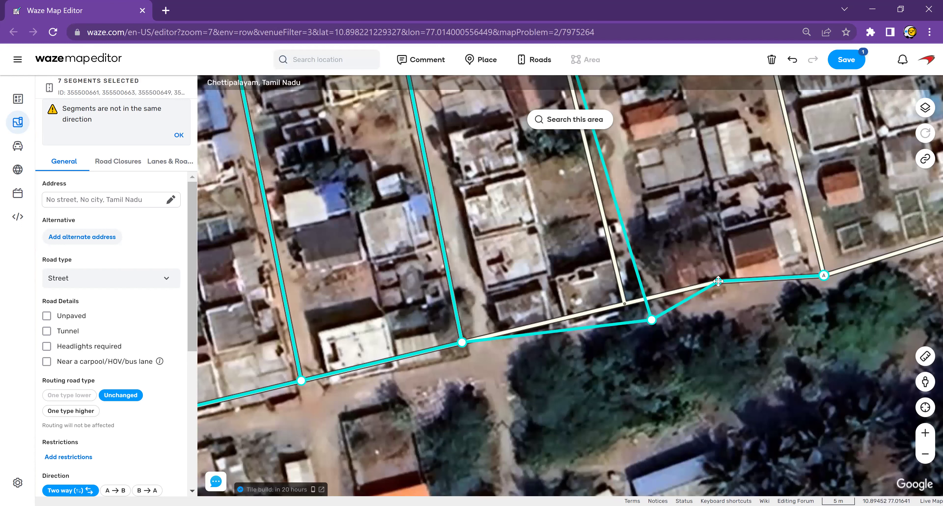
double_click(718, 282)
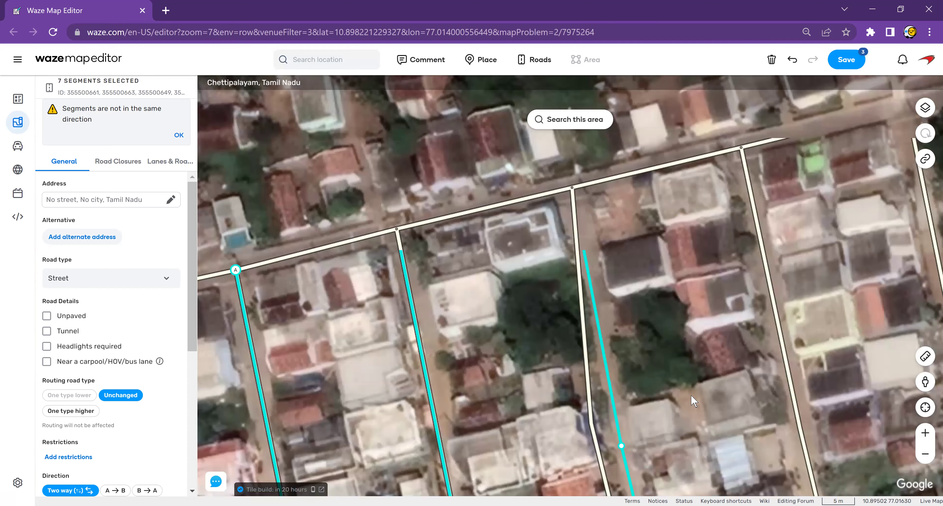
Shift the remaining boundary street junctions westward up to the southwest corner onto the visible road and save.
key("Down")
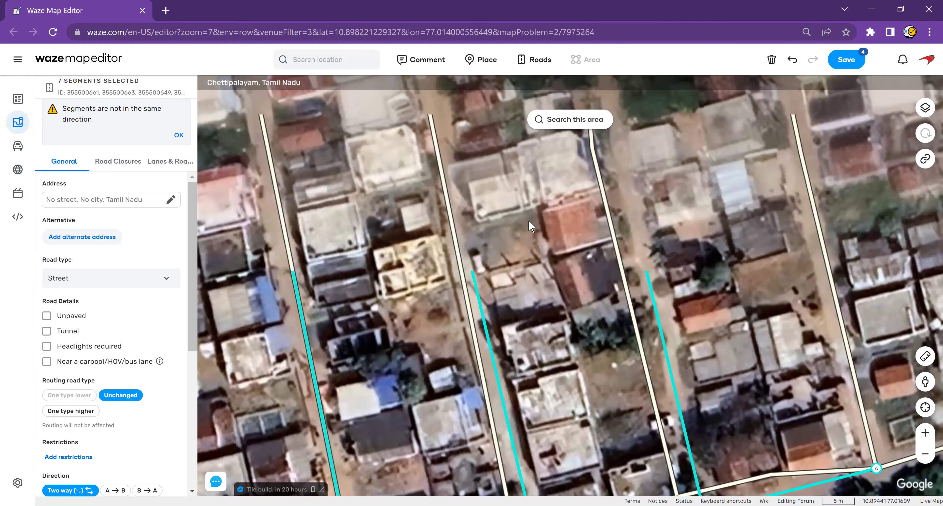
left_click_drag(531, 226, 570, 401)
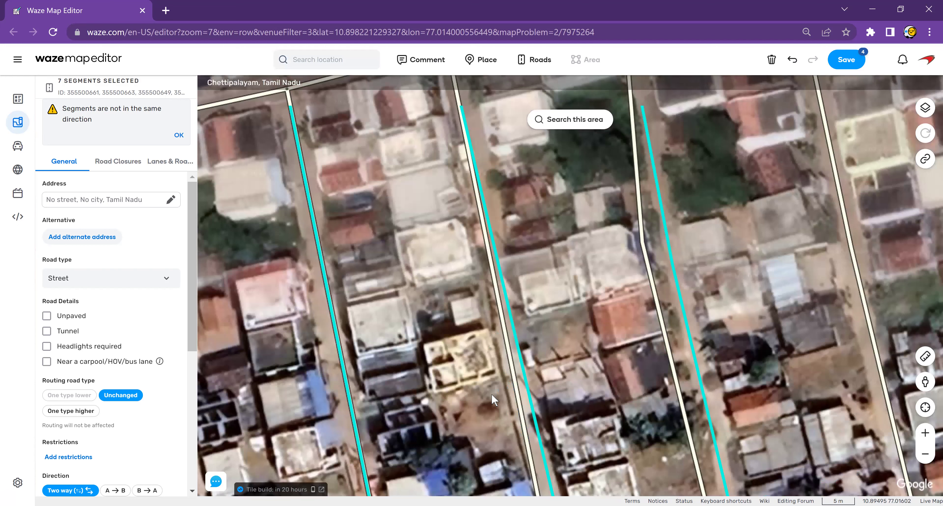
left_click_drag(471, 359, 485, 105)
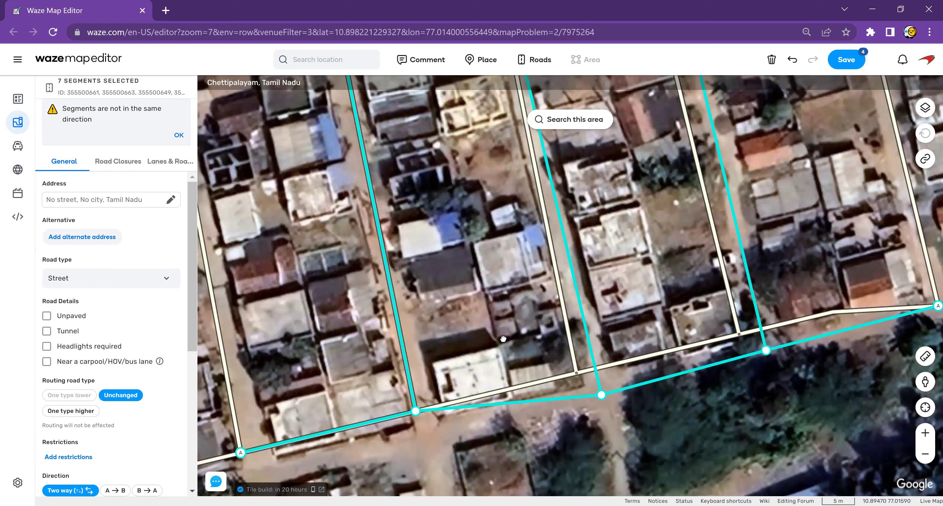
left_click_drag(528, 381, 540, 292)
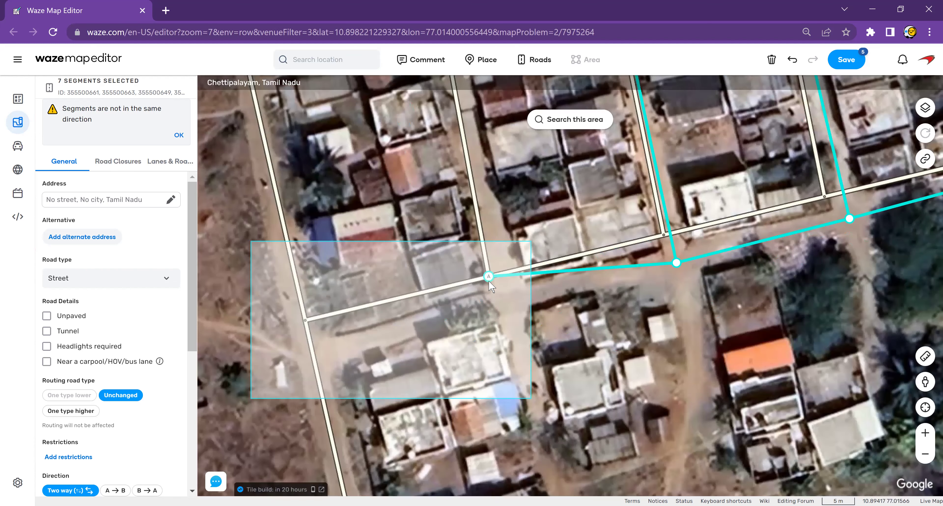
left_click(529, 397)
left_click(303, 319)
left_click_drag(304, 356, 306, 356)
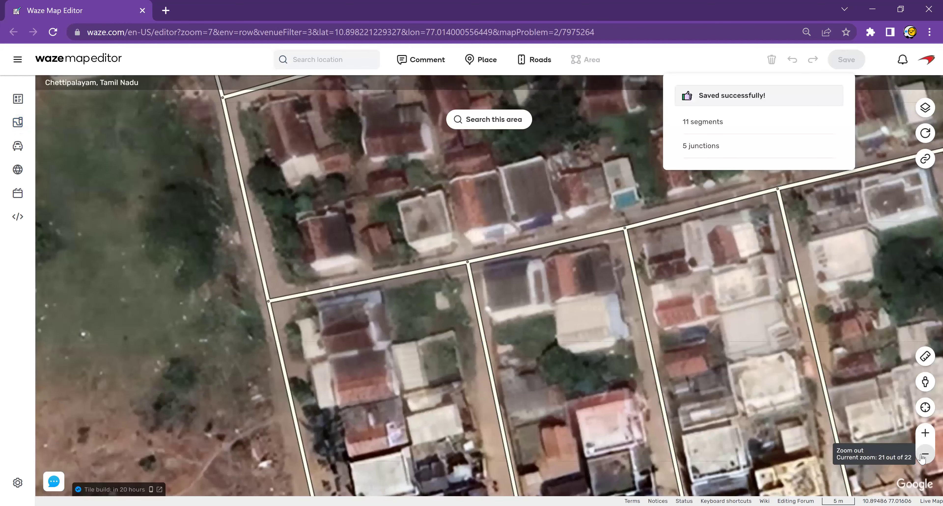
Select the street running east from SH-163 north of the village grid and shift its first bend southeast onto the road.
left_click(924, 454)
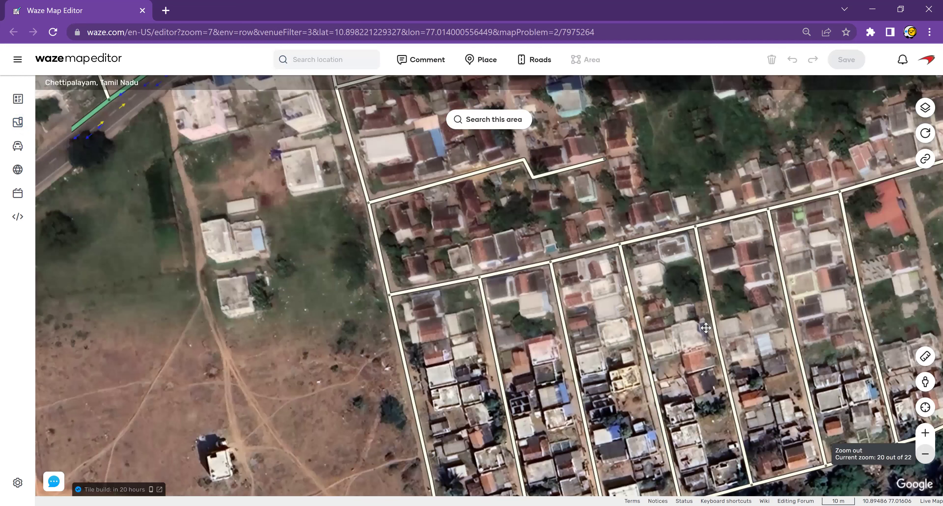
scroll(655, 261, "down", 1)
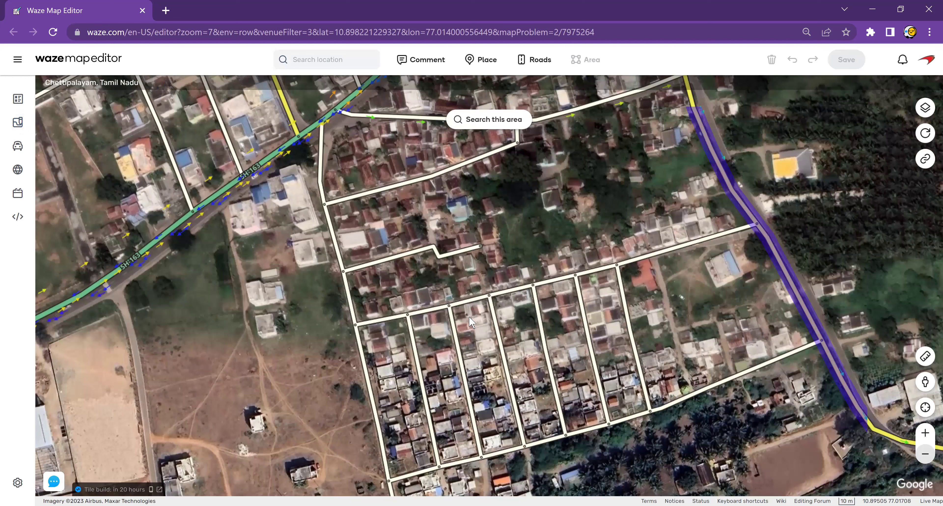
left_click(925, 432)
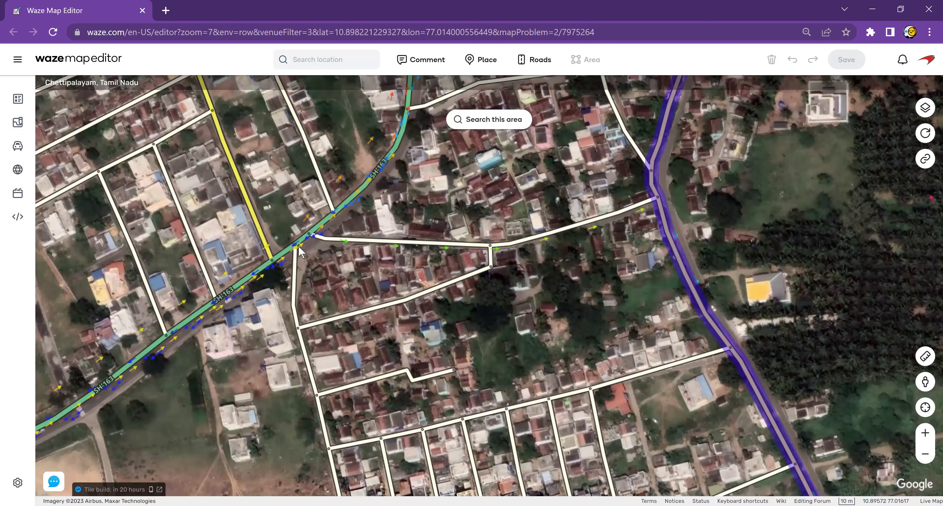
scroll(450, 327, "up", 2)
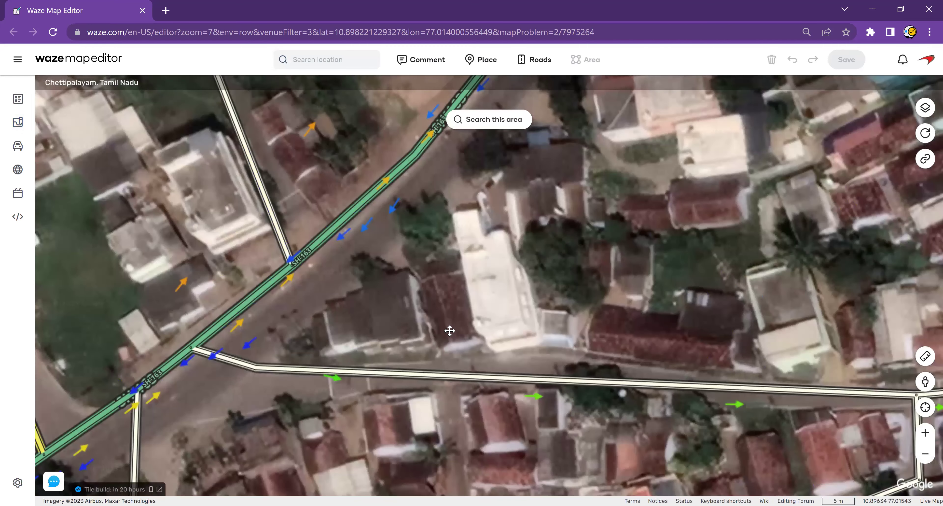
left_click_drag(571, 317, 383, 188)
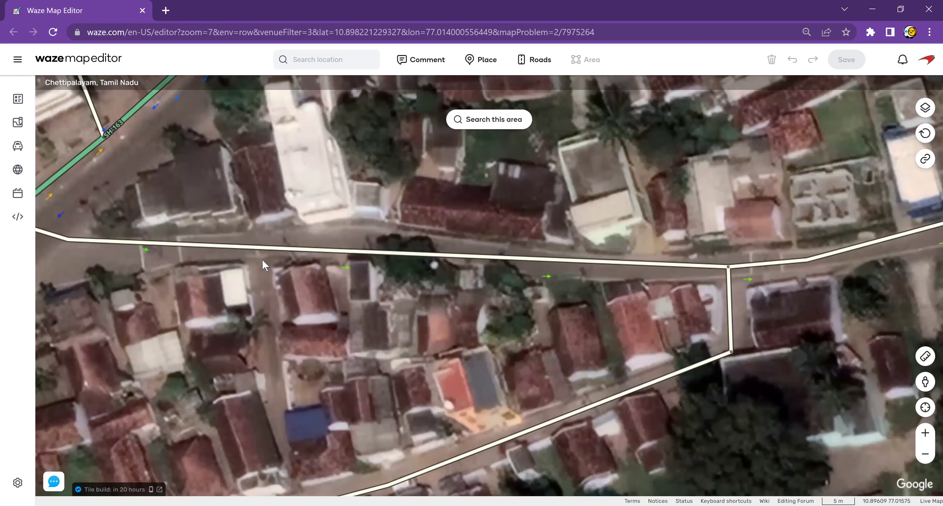
left_click_drag(261, 261, 377, 278)
left_click(366, 264)
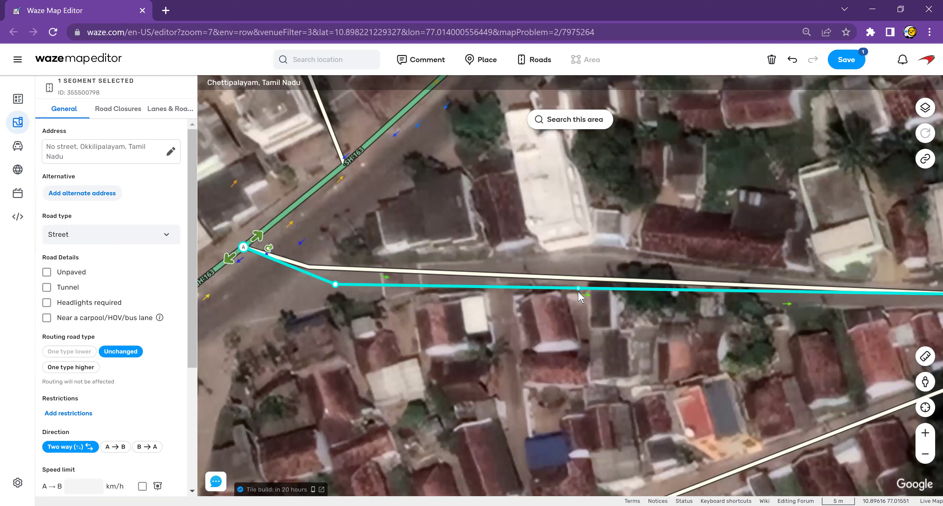
Add two bends to the selected street between SH-163 and the next junction east, following the visible road.
left_click_drag(585, 289, 596, 268)
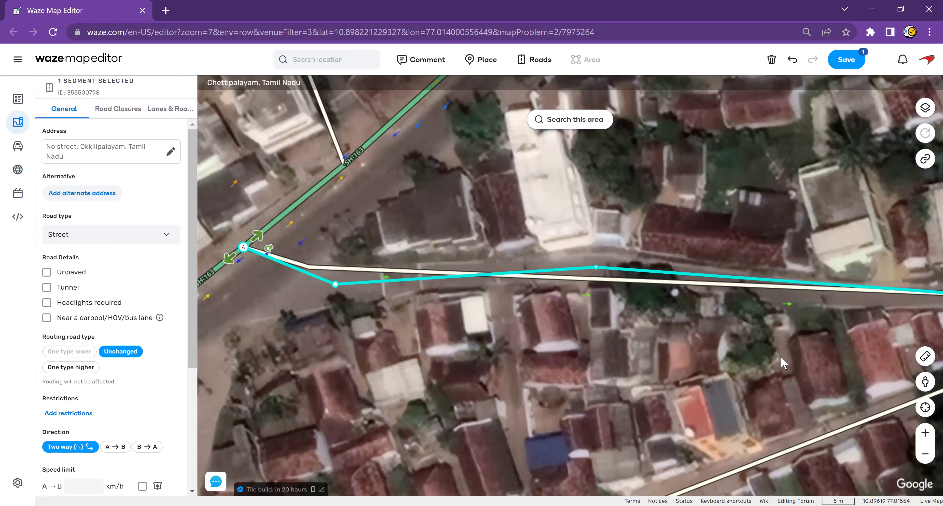
left_click_drag(699, 348, 555, 337)
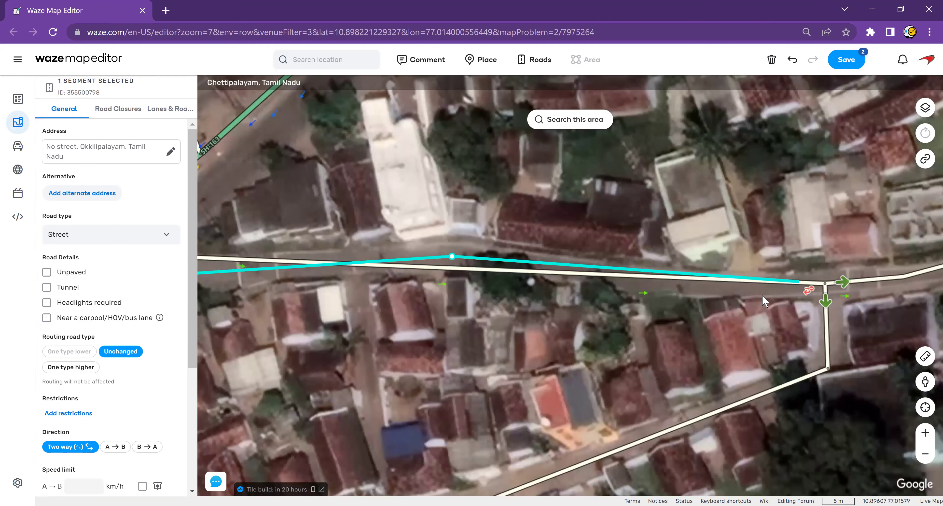
left_click_drag(702, 275, 699, 284)
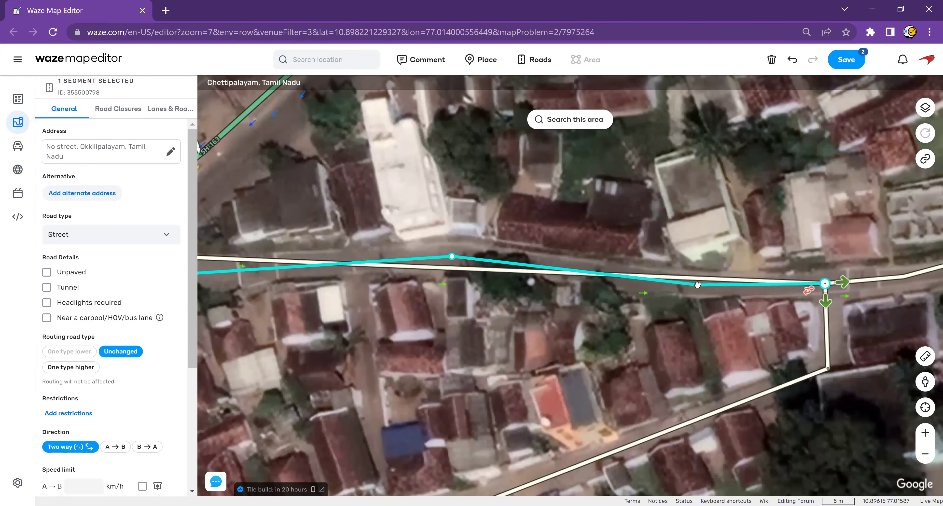
Select the street's eastern continuation toward the Primary Street, realign its bends with the visible road, and save.
left_click_drag(681, 333, 417, 383)
left_click_drag(806, 330, 566, 356)
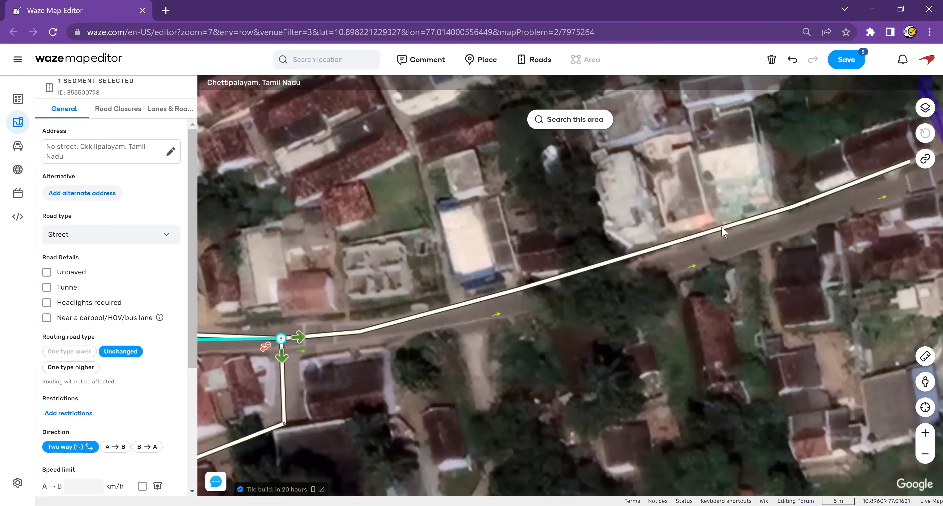
left_click_drag(723, 232, 714, 261)
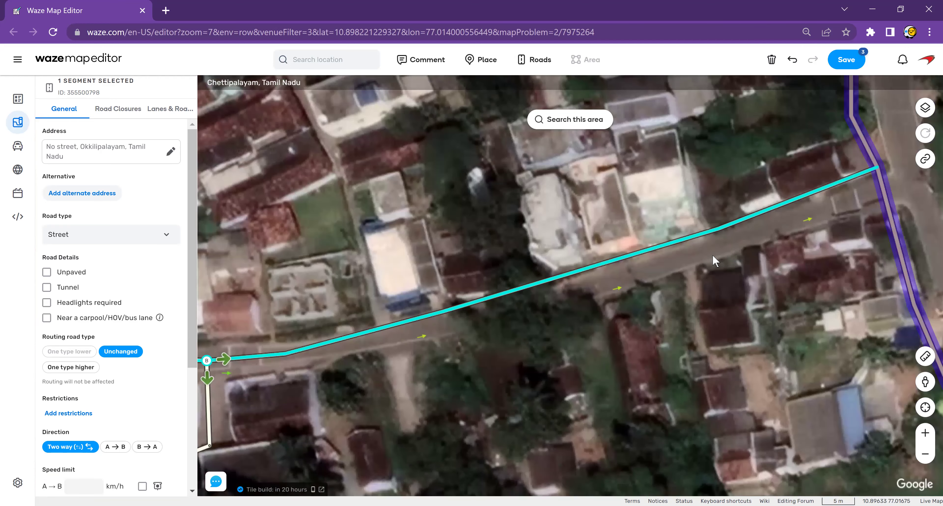
left_click(717, 237)
left_click_drag(443, 311, 465, 318)
left_click_drag(727, 302, 573, 363)
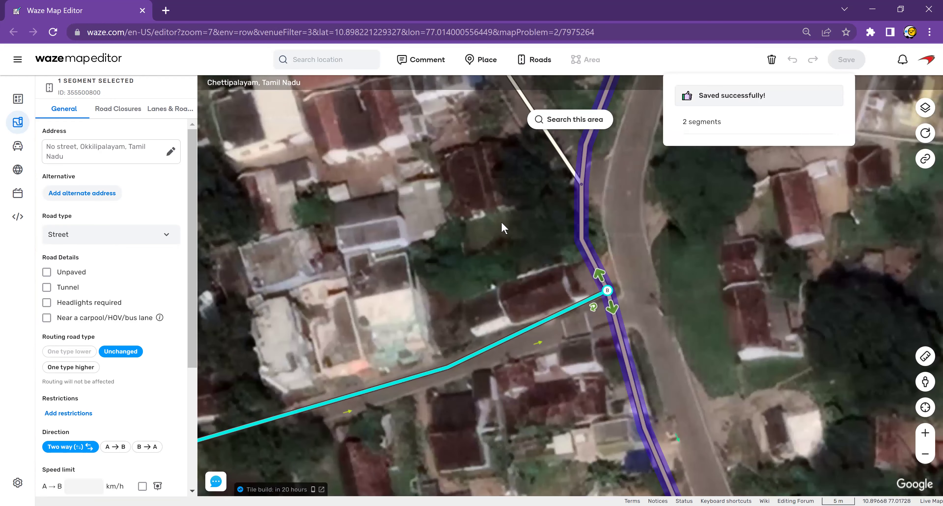
Select the segments meeting at the street's east end and move their junction with the Primary Street southeast onto the main road.
left_click(583, 224)
scroll(150, 372, "down", 4)
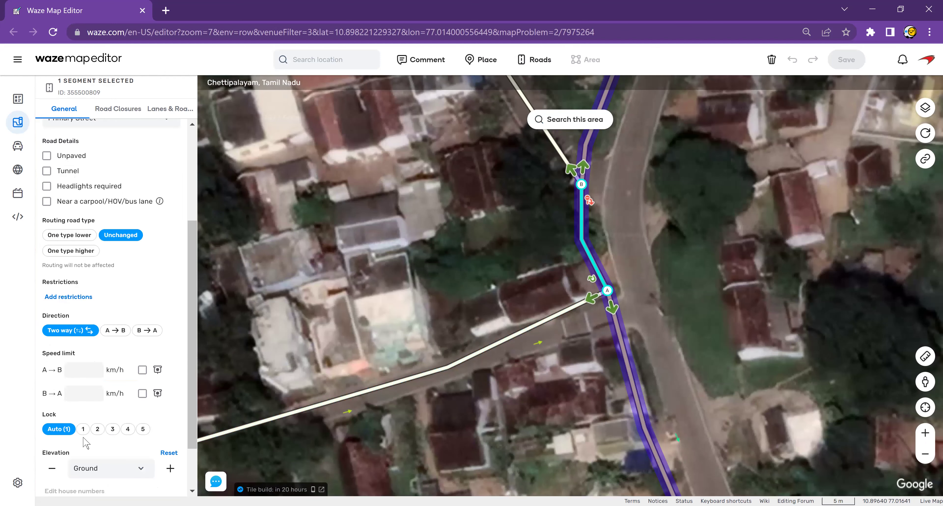
left_click(517, 248)
left_click_drag(515, 248, 602, 286)
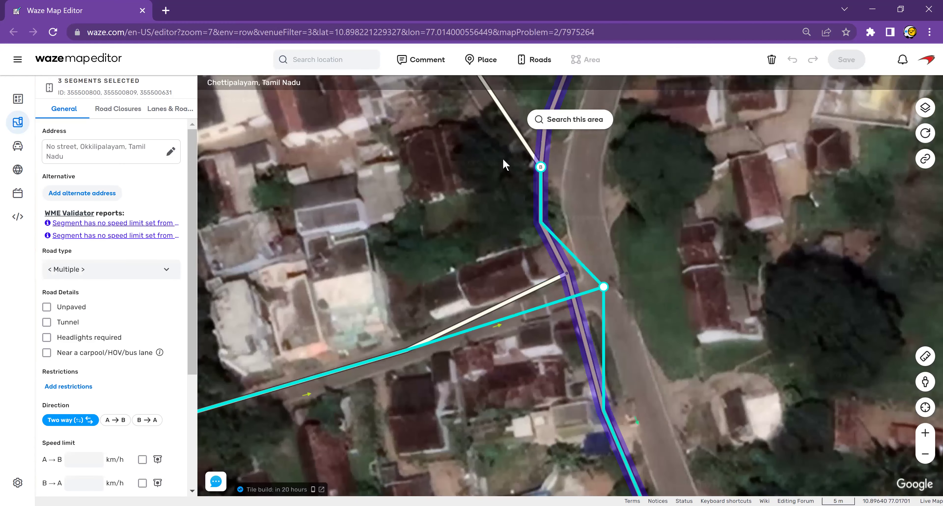
Shift the Primary Street's bend north of the new junction and its junction with the diagonal northwest street east onto the main road.
left_click_drag(502, 150, 580, 180)
left_click_drag(541, 222, 562, 280)
key("d")
left_click_drag(604, 209, 566, 223)
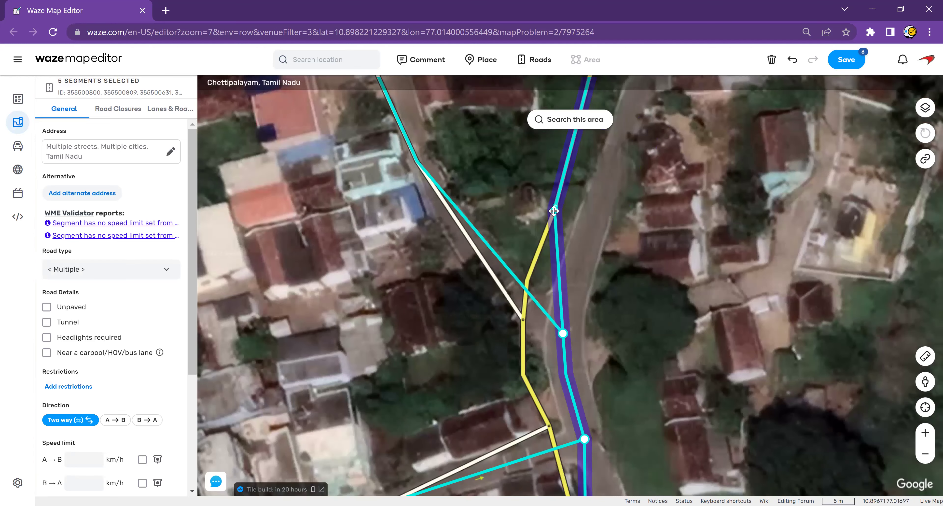
Select the Primary Street segment north of the diagonal street's junction, realign its bends with the visible road, and save.
left_click(558, 224)
left_click_drag(581, 234, 584, 239)
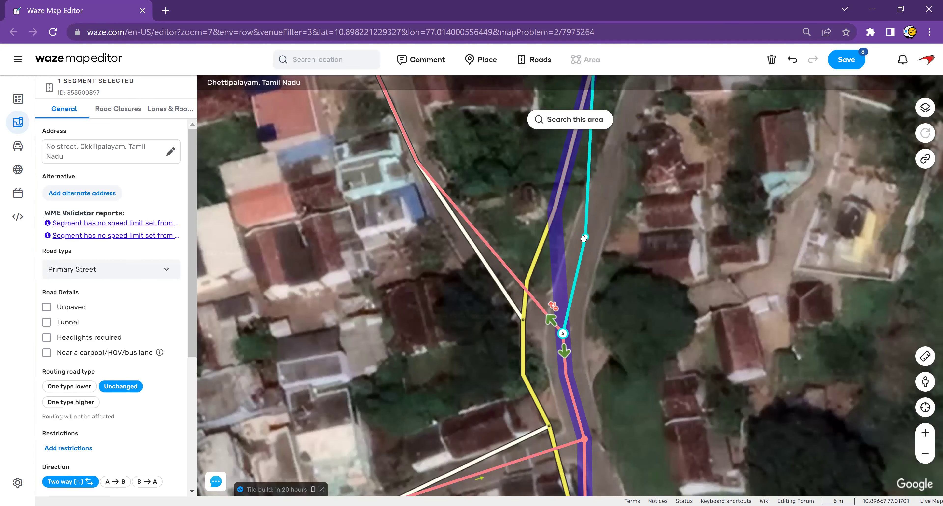
left_click_drag(657, 205, 654, 265)
left_click_drag(593, 133, 644, 229)
left_click(853, 61)
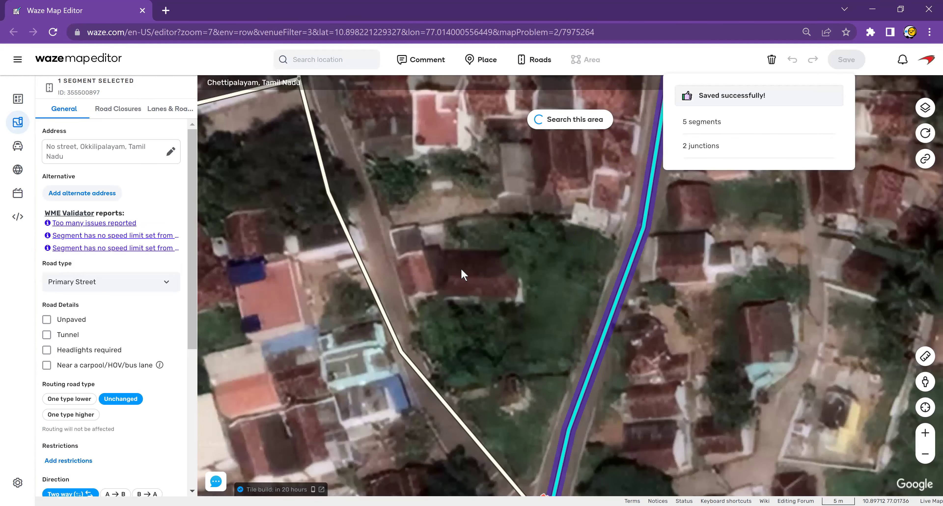
Select the diagonal street's connected segments and shift its bends and its junction with the westbound street onto the visible road.
left_click_drag(490, 307, 486, 268)
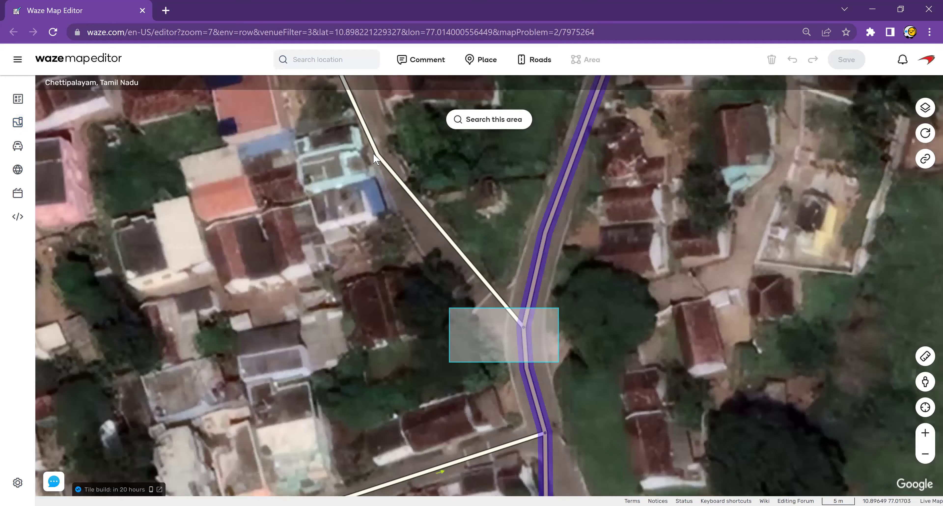
left_click(377, 155)
left_click_drag(457, 286, 476, 302)
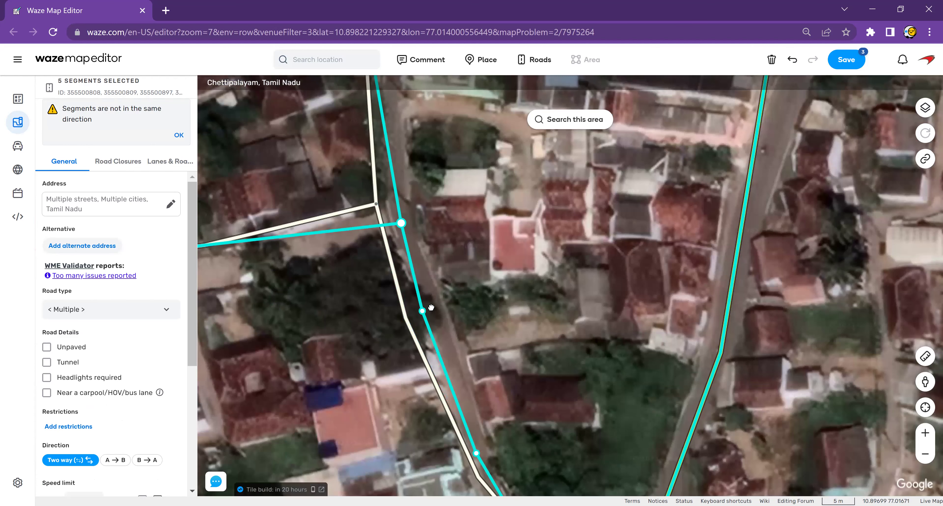
left_click_drag(423, 311, 431, 306)
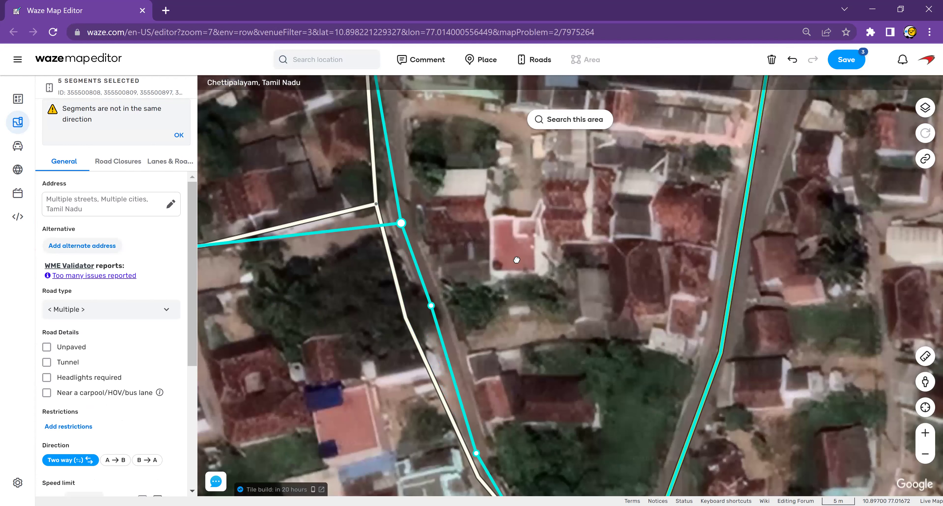
Realign the bends of the street running west from the diagonal street to SH-163 with the visible road.
left_click_drag(201, 255, 432, 262)
left_click_drag(351, 341, 695, 326)
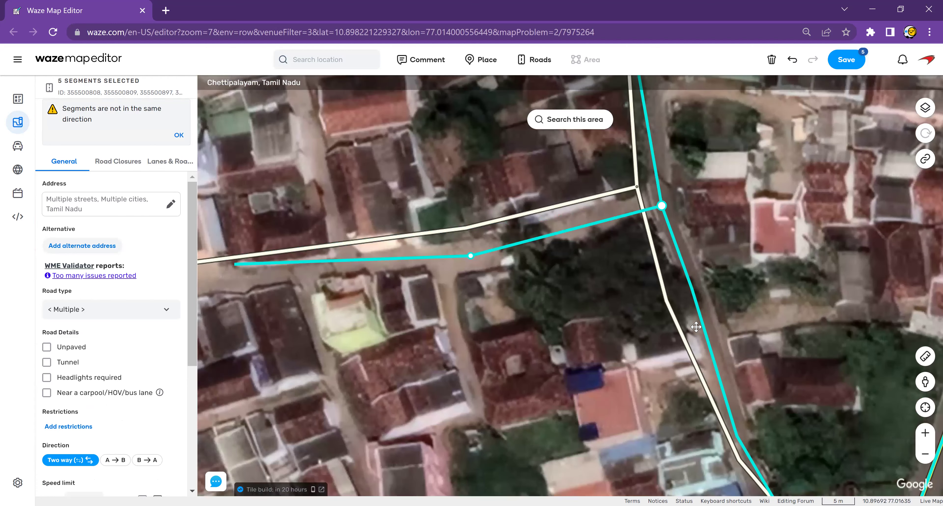
left_click_drag(467, 257, 473, 274)
left_click_drag(467, 380, 627, 337)
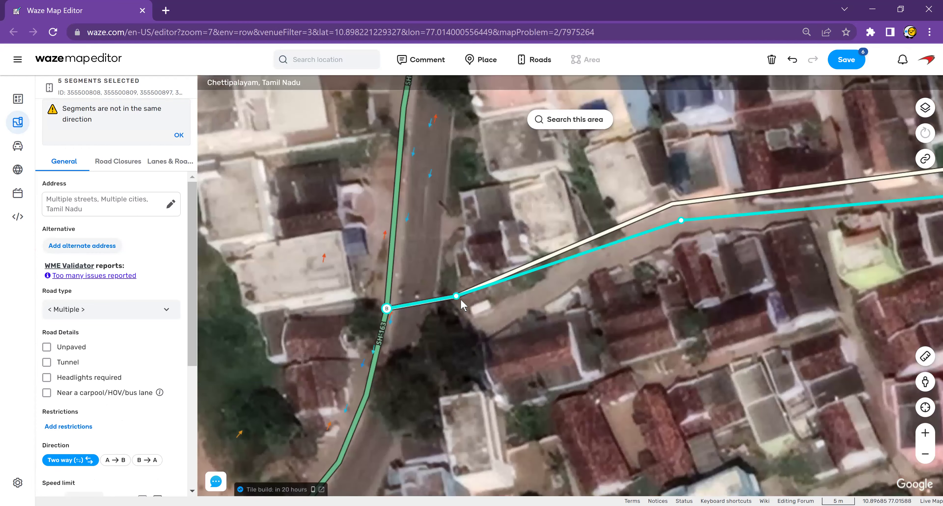
left_click_drag(455, 295, 476, 327)
Save the realigned street and show the location-sharing details for its junction node on SH-163.
key("ctrl+s")
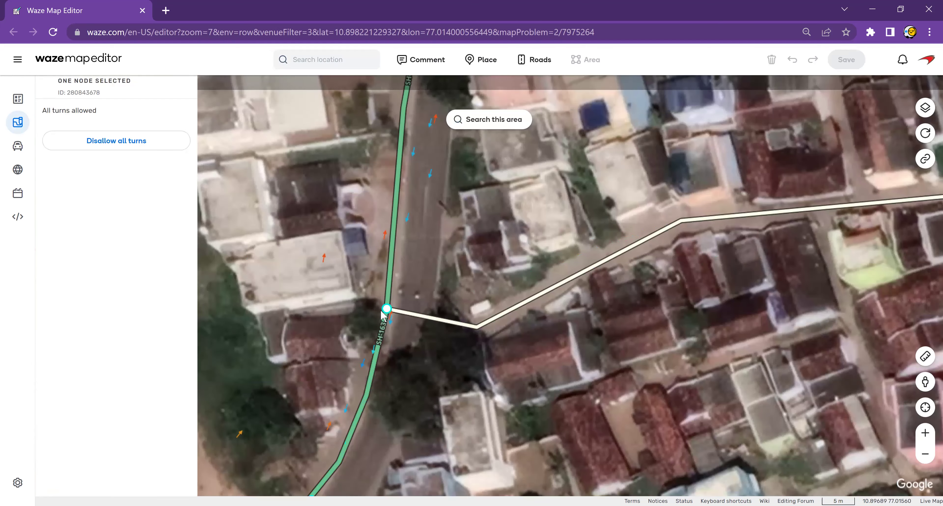
left_click(925, 159)
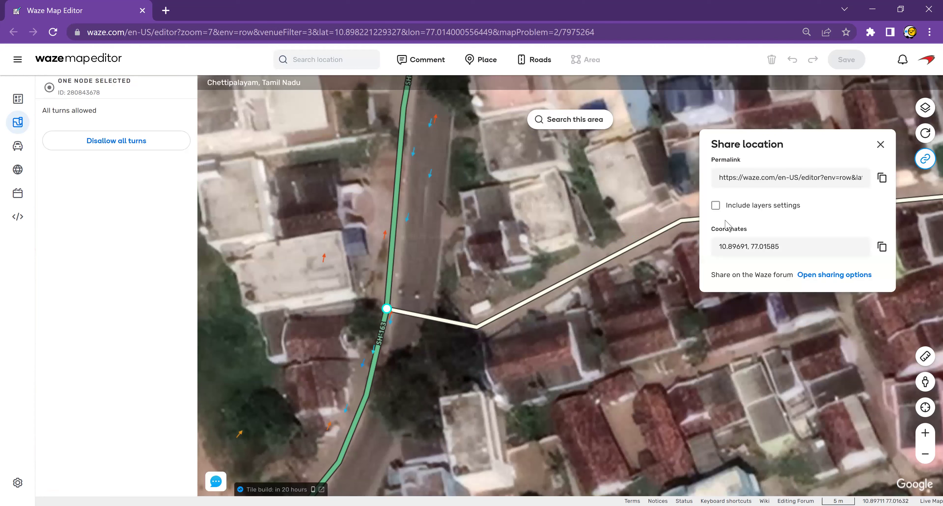
left_click(719, 360)
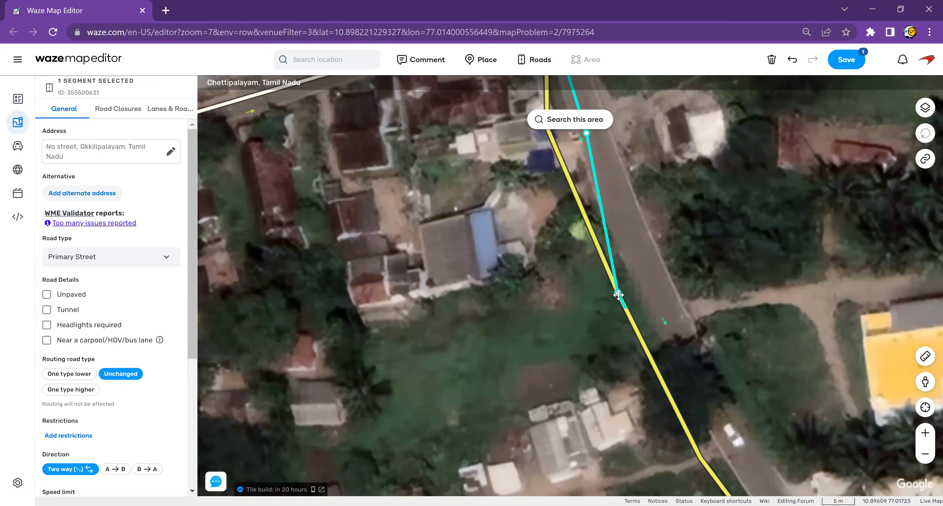
Shift the Primary Street's southern bends and side-street junction onto the road, add a bend near the side street's end, and save.
left_click_drag(618, 295, 618, 292)
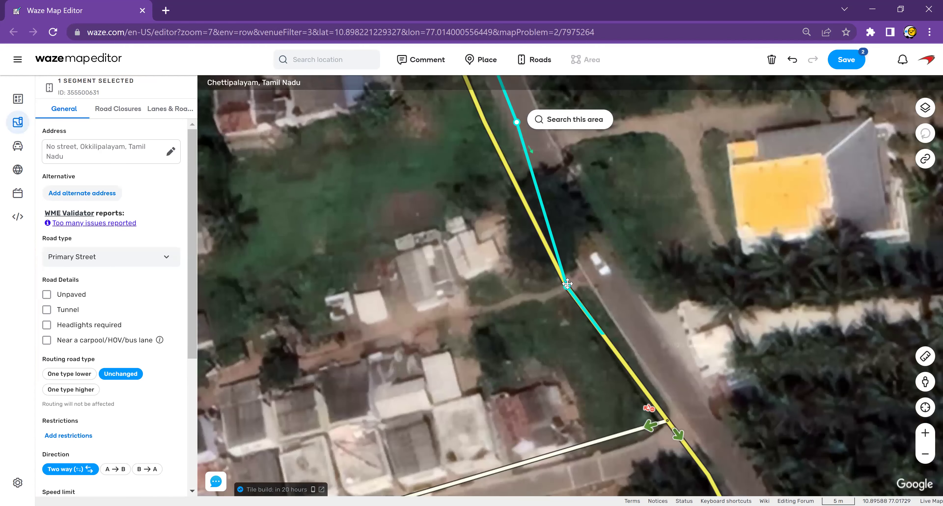
left_click_drag(568, 283, 599, 284)
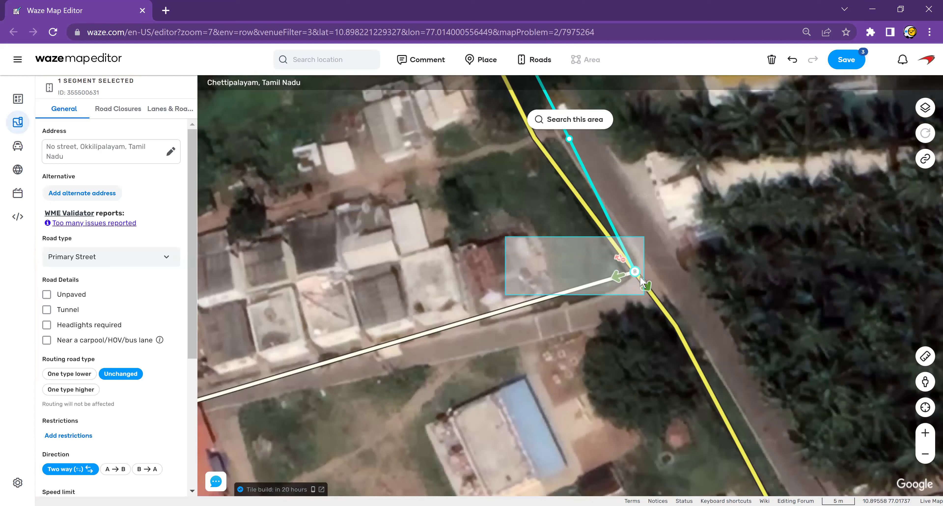
left_click(664, 268)
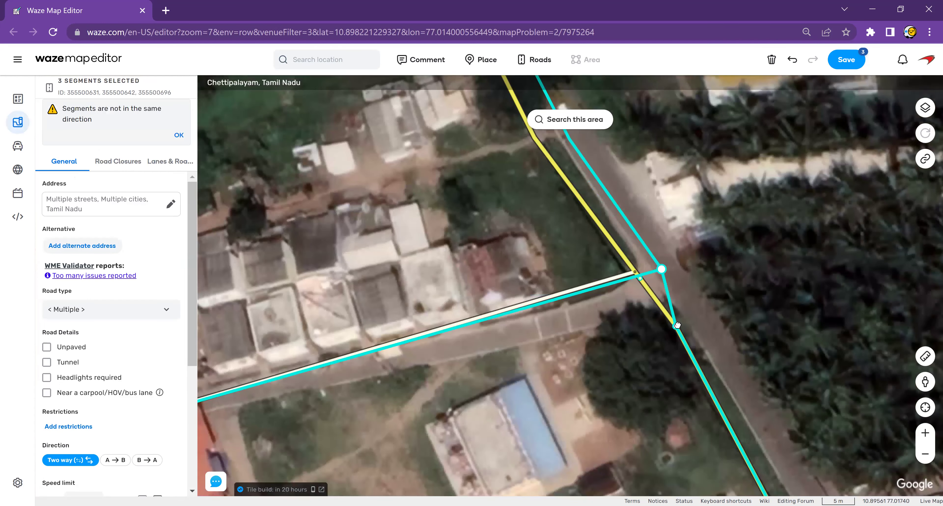
left_click_drag(690, 331, 734, 361)
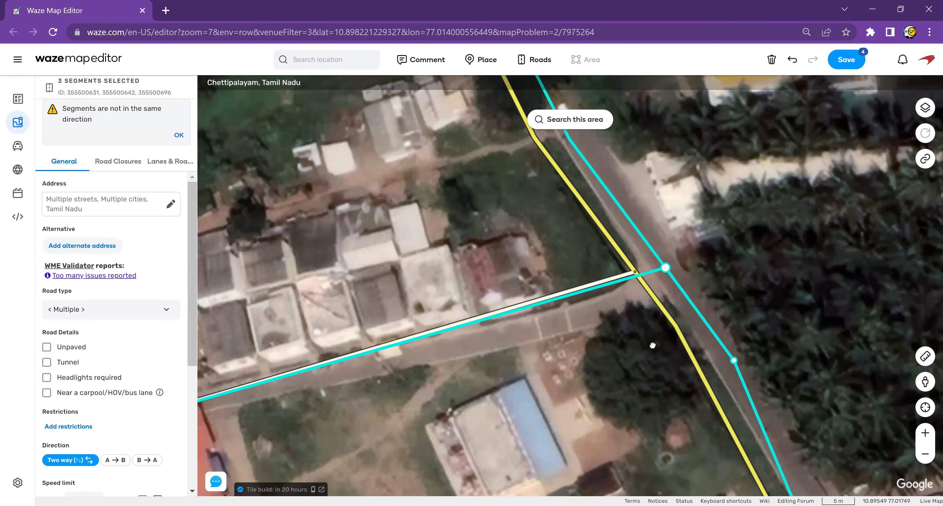
left_click_drag(510, 309, 609, 308)
left_click(844, 63)
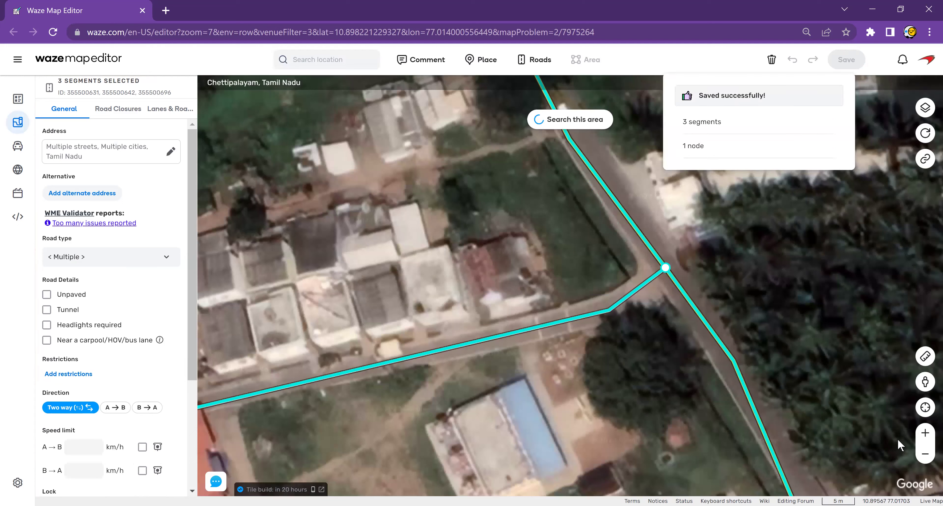
Review the realigned southern junction from farther out and inspect the Luker factory place along SH-163.
left_click(925, 456)
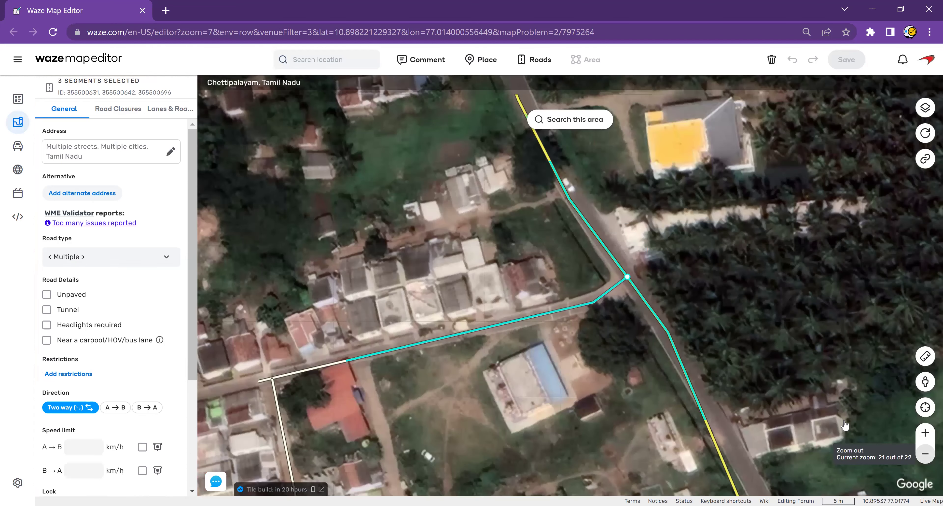
left_click(791, 375)
scroll(708, 476, "down", 1)
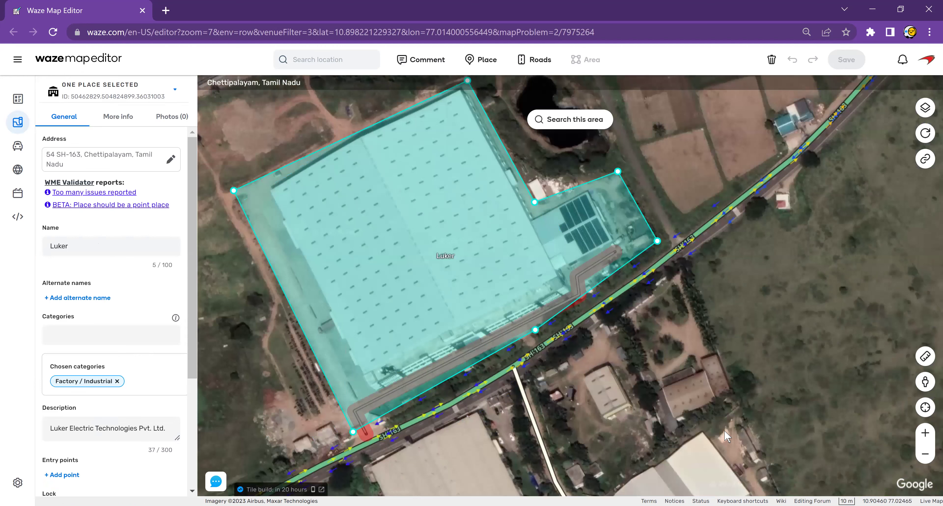
left_click_drag(725, 431, 746, 365)
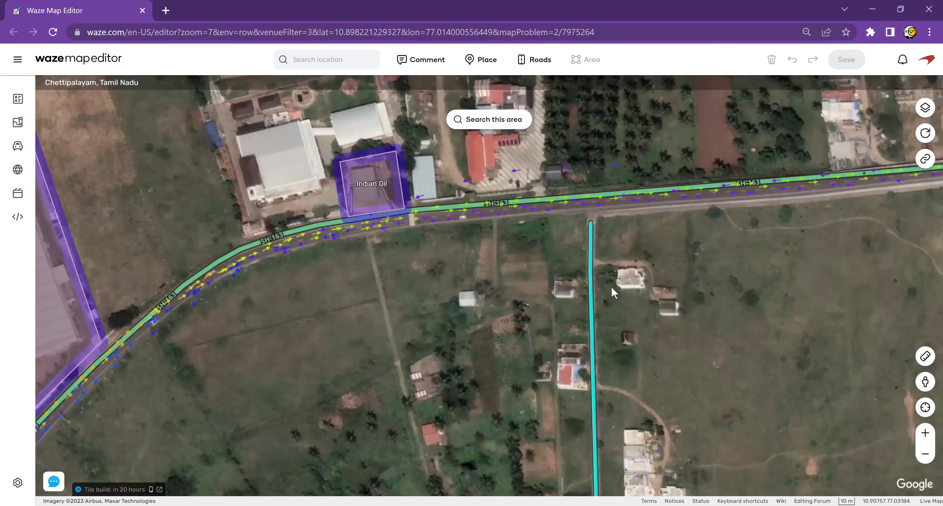
Examine the street ending just south of SH-163 near Indian Oil, together with the Luker site segment and their sharing details.
left_click(590, 200)
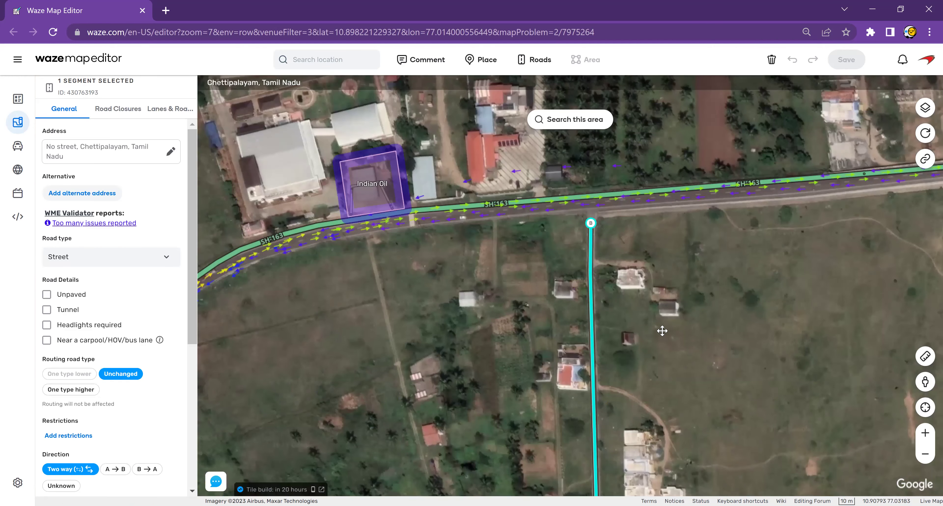
left_click(729, 300)
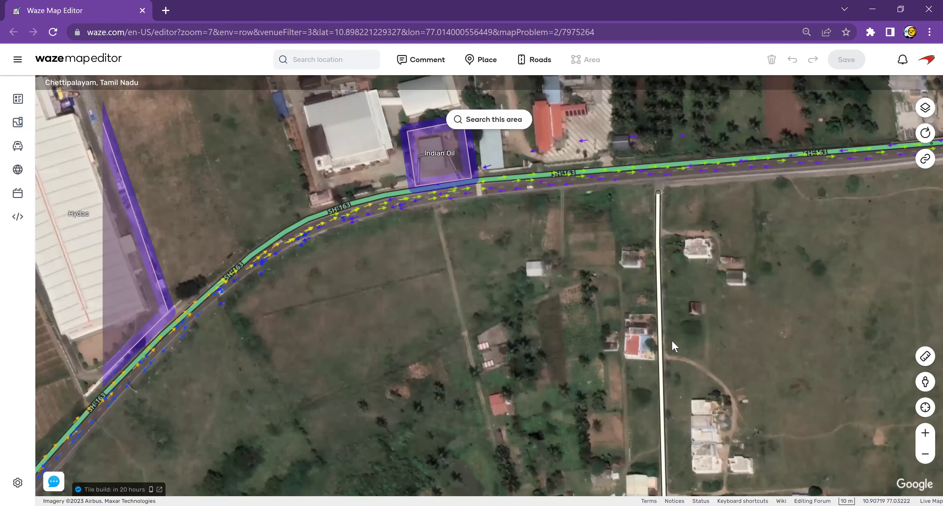
left_click(924, 454)
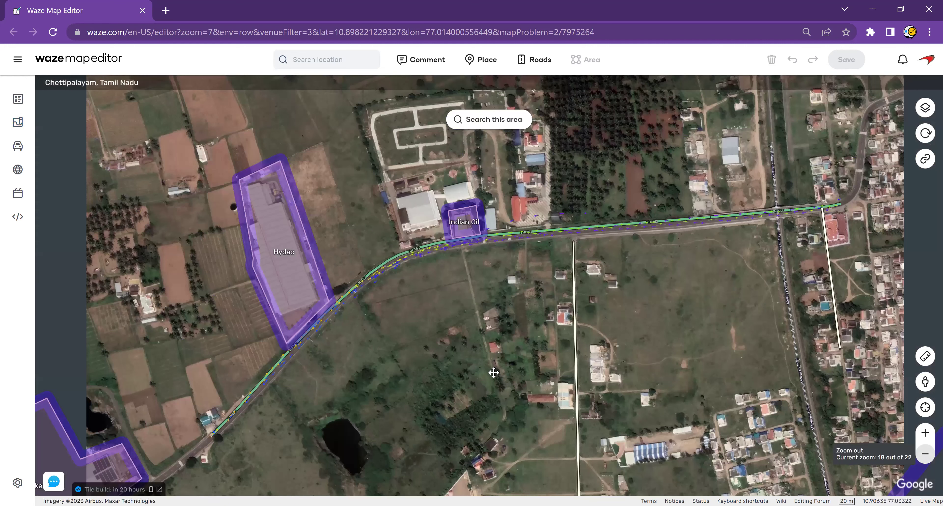
scroll(585, 288, "down", 1)
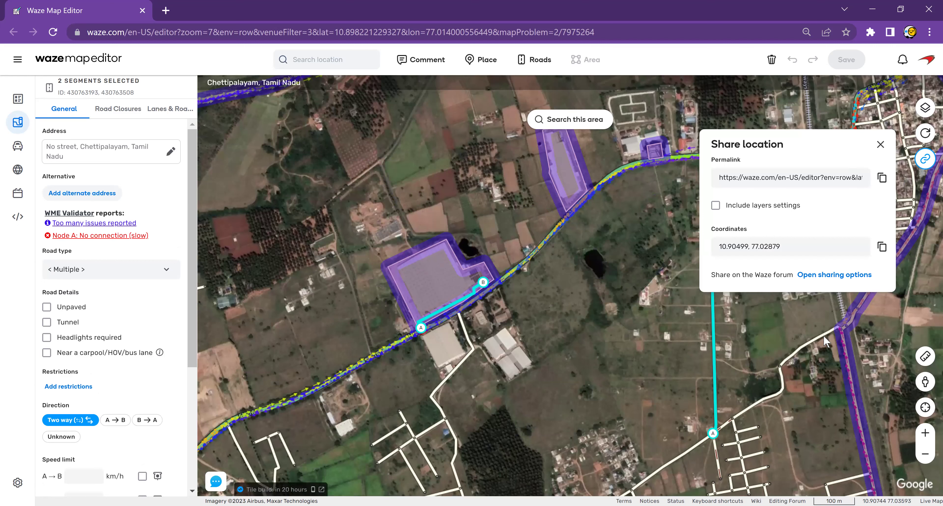
key("Escape")
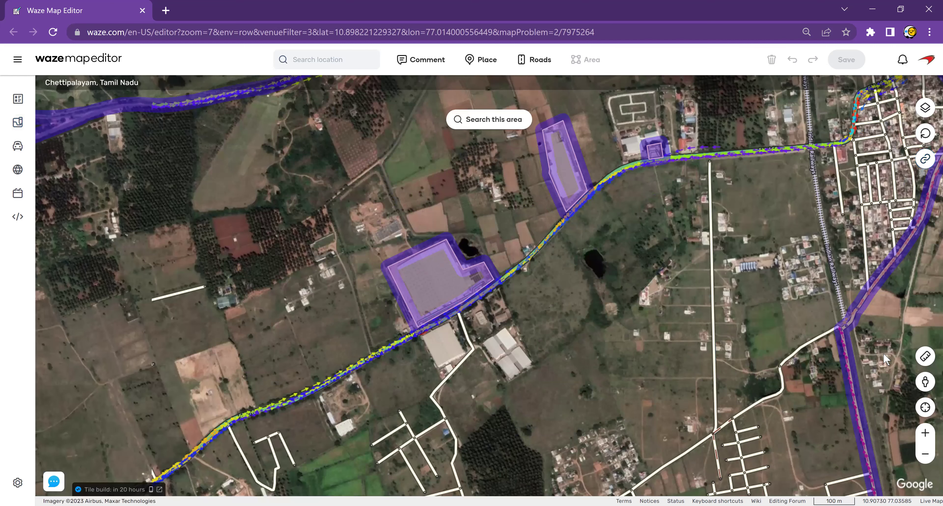
Inspect SH-163 and the mapped places from the Luker factory northeast to Hydac and Indian Oil.
left_click(924, 435)
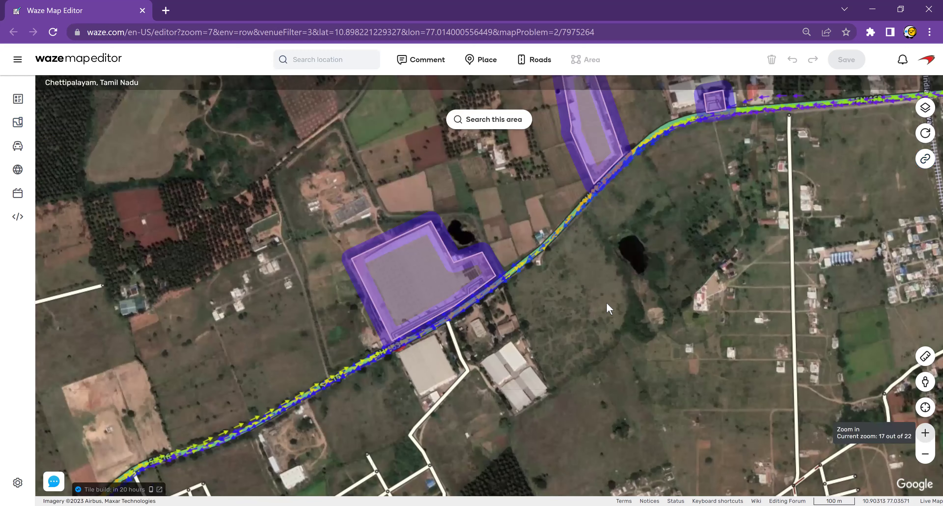
scroll(553, 450, "up", 2)
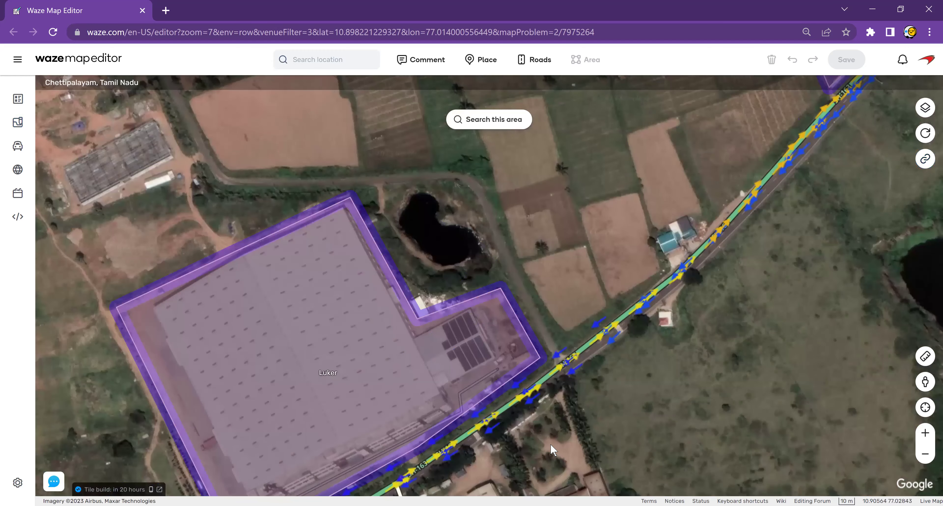
left_click_drag(688, 316, 487, 474)
left_click_drag(678, 341, 524, 416)
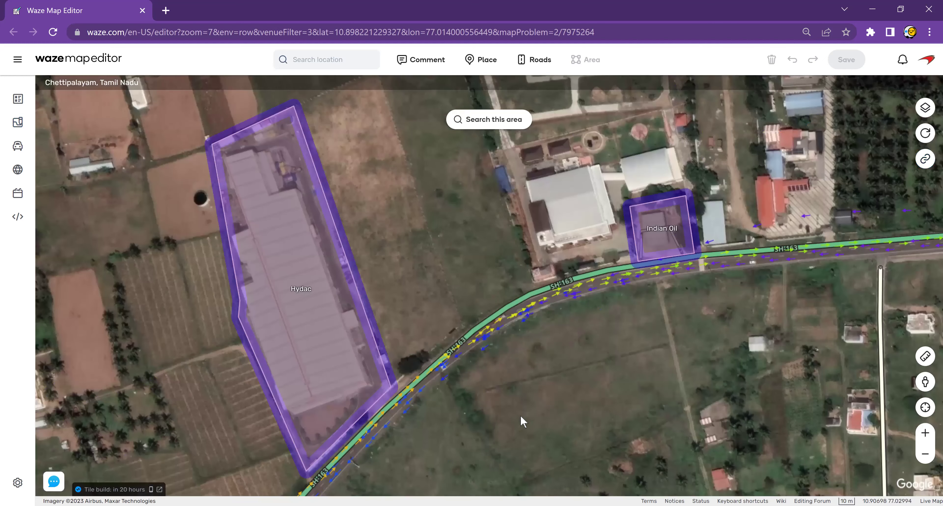